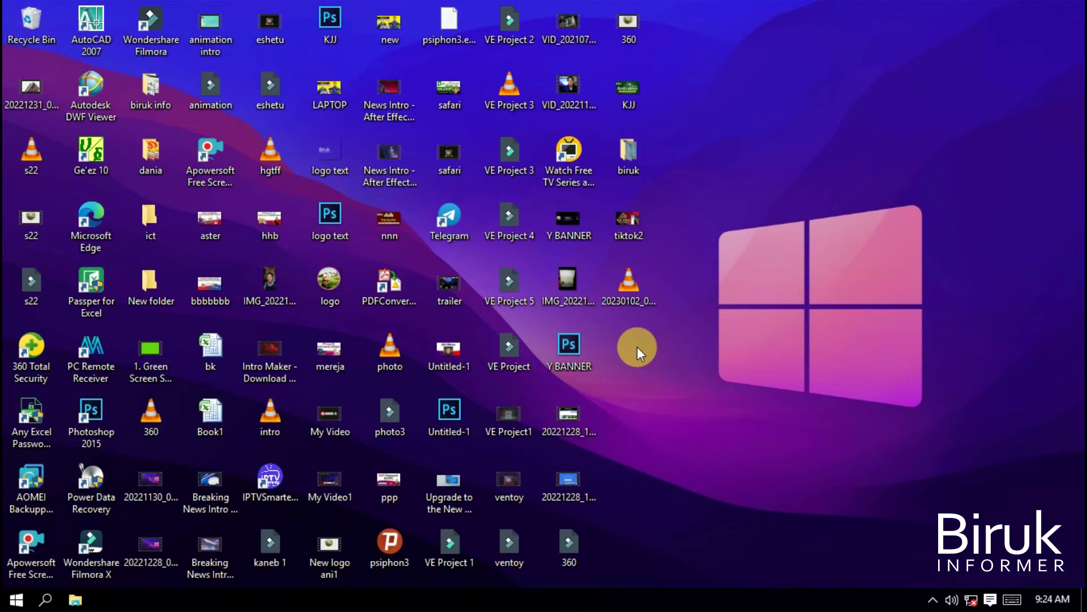
Launch Microsoft Office Word 2007 by searching 'word' from the Start menu.
{"action": "left_click", "coordinate": [16, 599]}
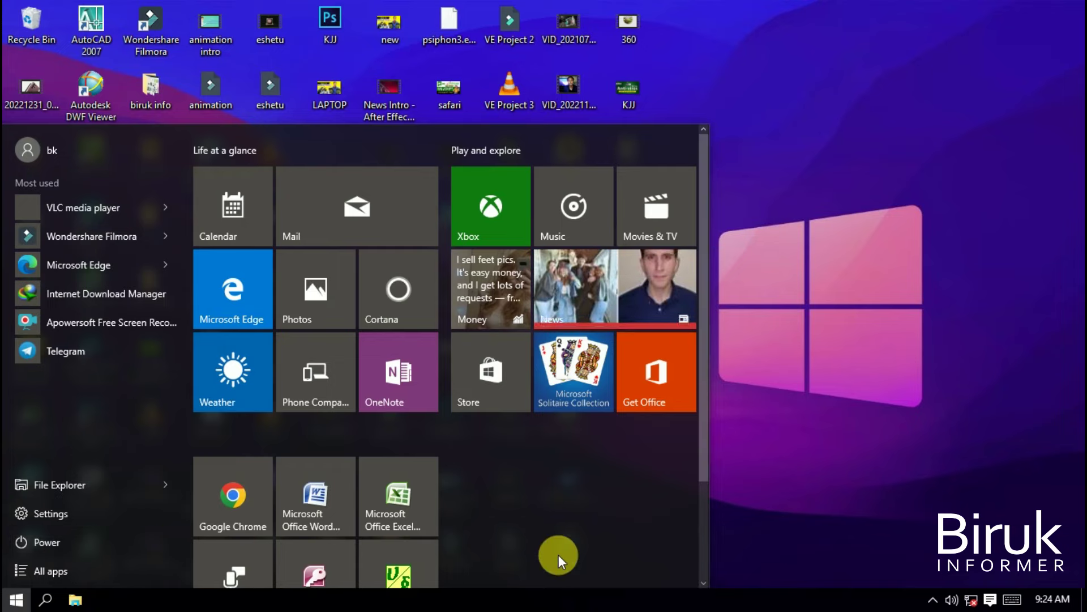
{"action": "type", "text": "wo"}
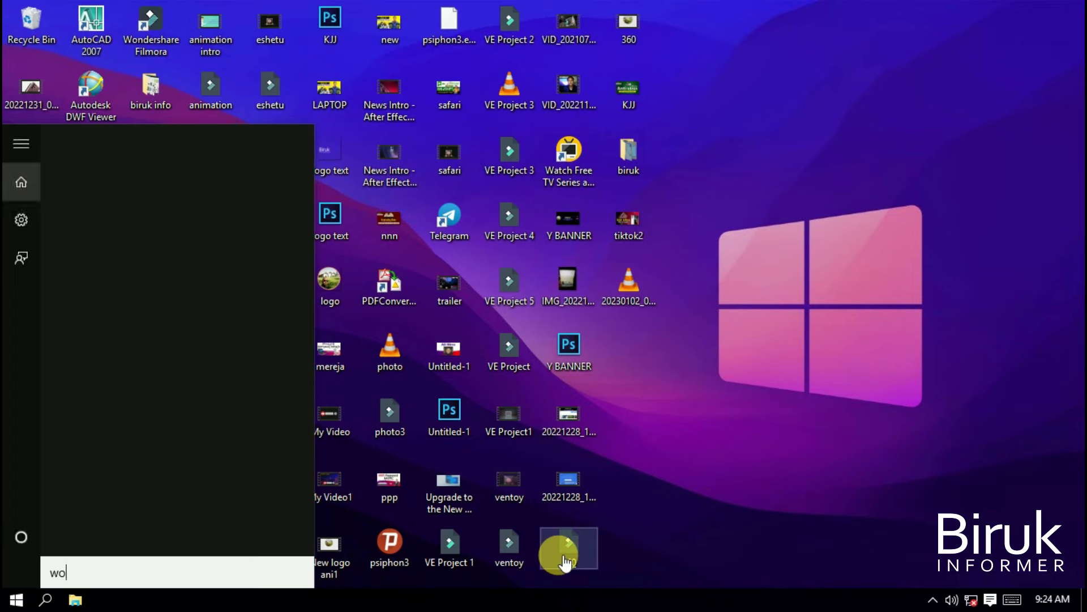
{"action": "type", "text": "rd"}
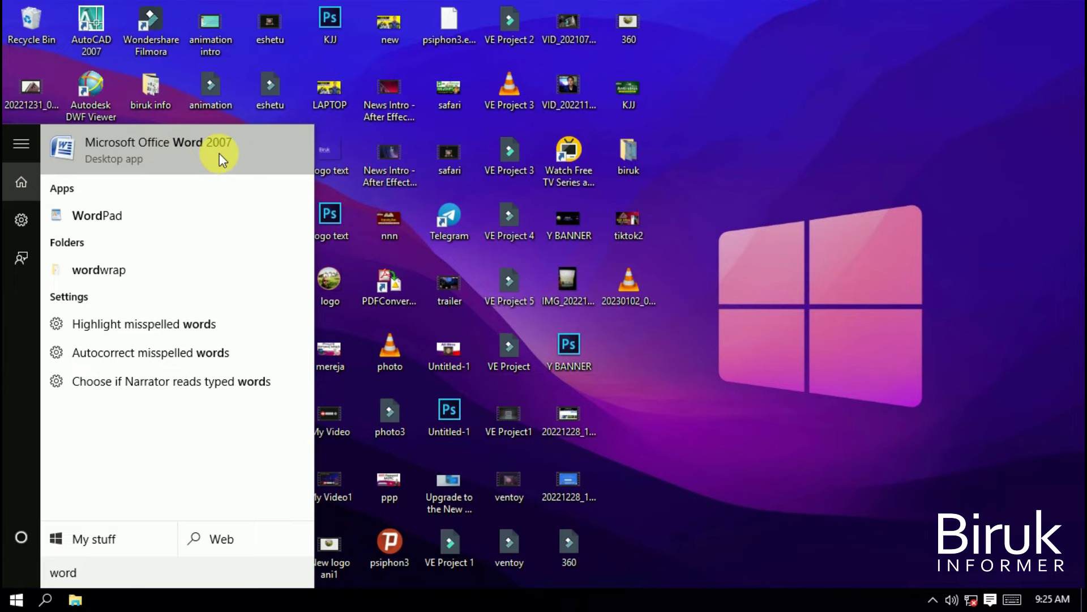
{"action": "left_click", "coordinate": [219, 156]}
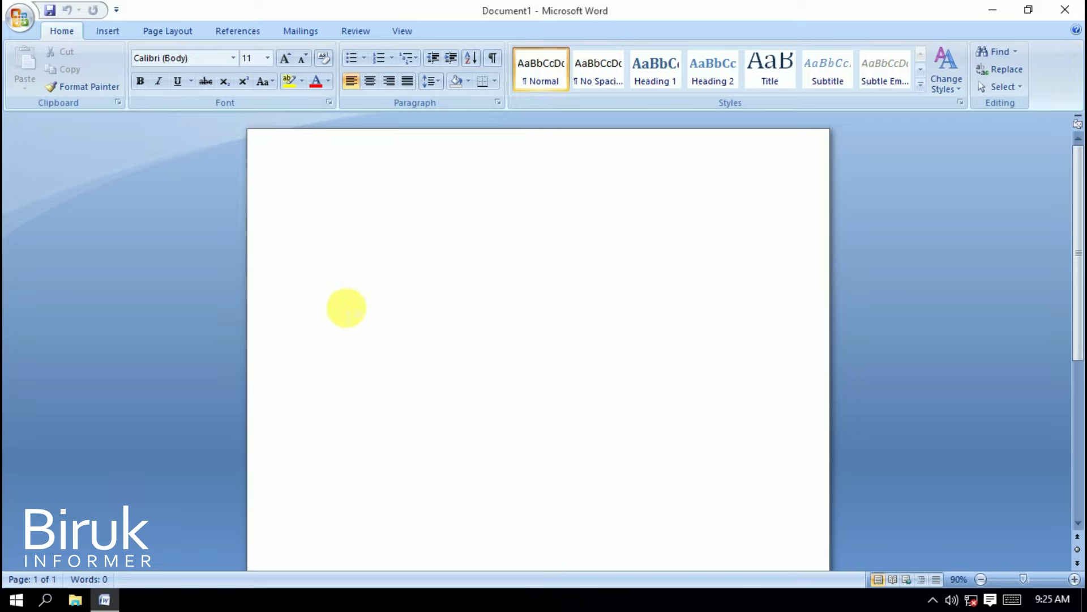
{"action": "left_click", "coordinate": [22, 17]}
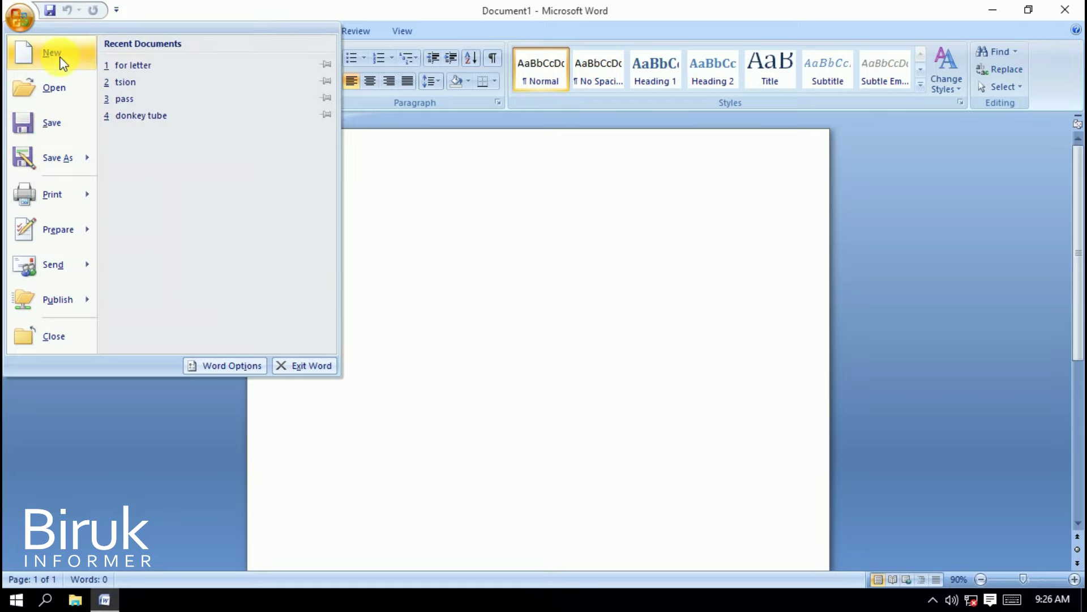
Type three lines in Document1: 'uiguigguiuiguig', 'jhghjgjhg' and 'kjbjkjk'.
{"action": "left_click", "coordinate": [377, 205]}
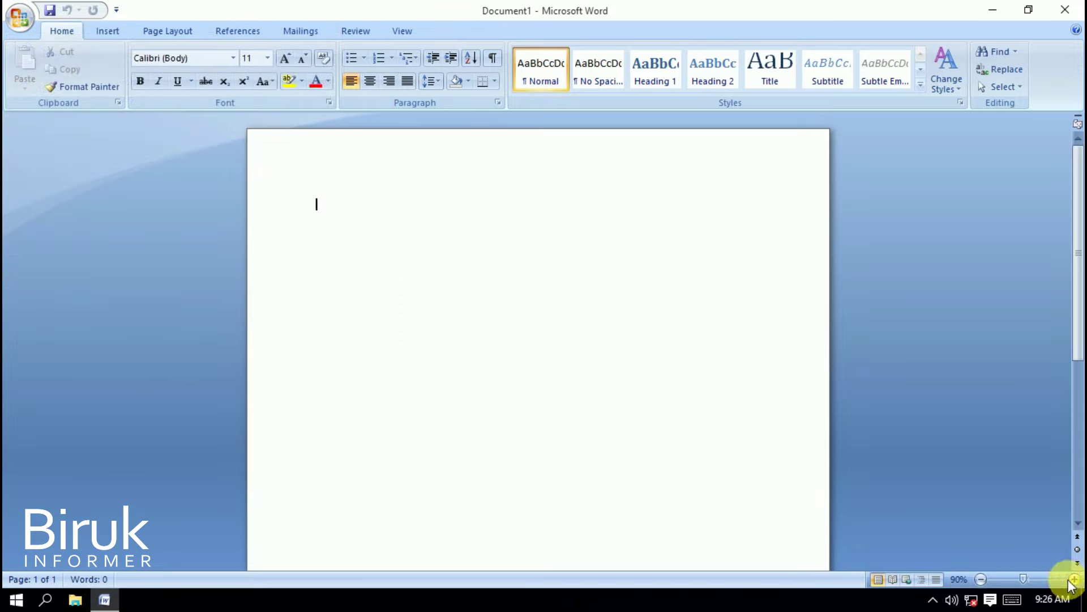
{"action": "left_click", "coordinate": [526, 337]}
{"action": "type", "text": "uiguigguiuiguig"}
{"action": "key", "text": "Return"}
{"action": "type", "text": "jhghjgjhg"}
{"action": "key", "text": "Return"}
{"action": "type", "text": "kjbjkjk"}
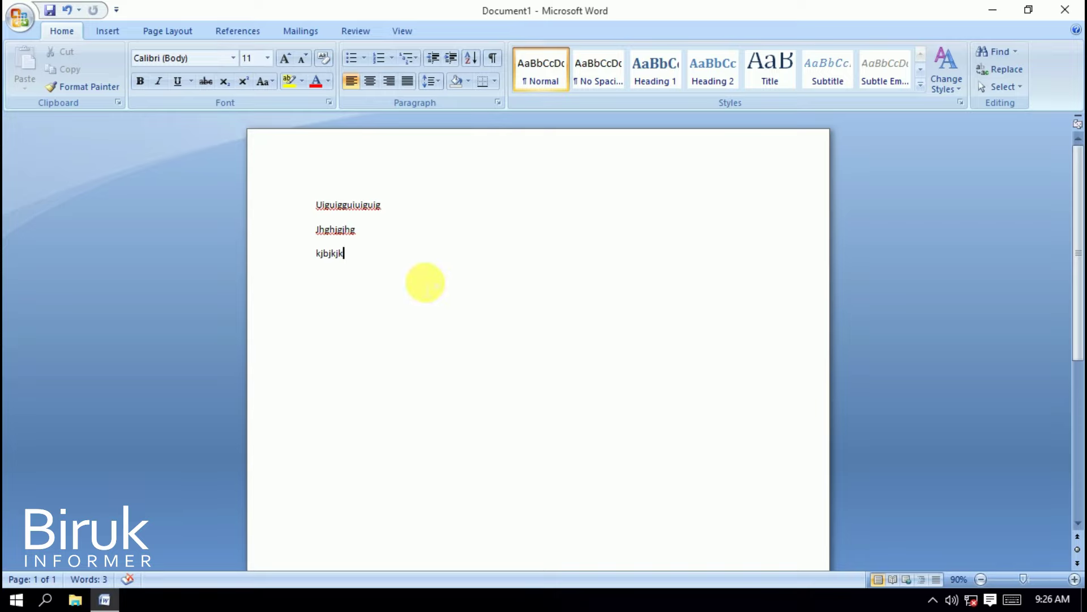
{"action": "left_click", "coordinate": [25, 26]}
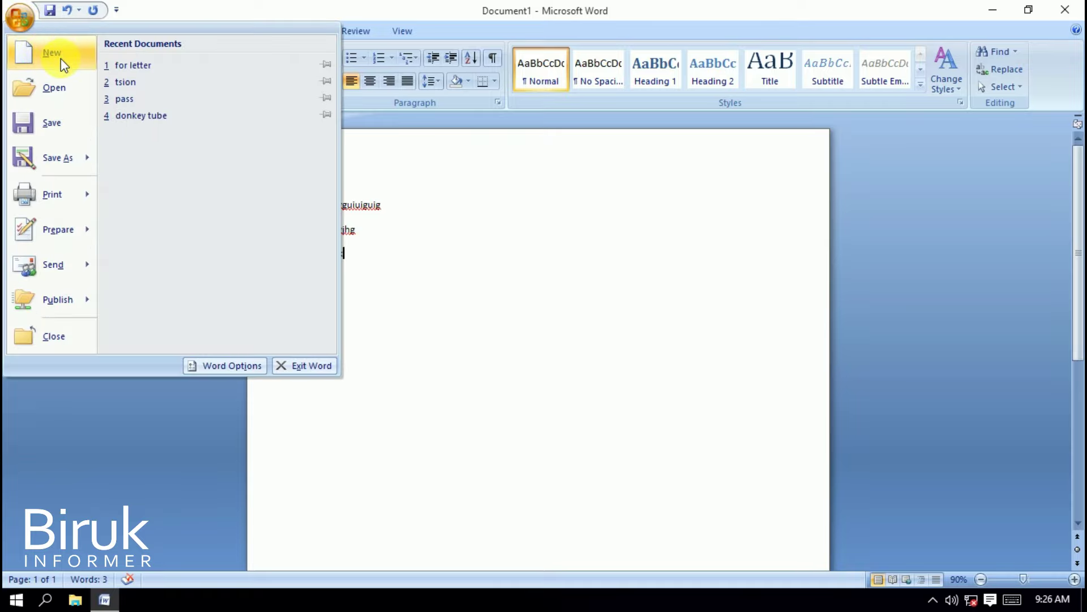
Create a new blank document, Document2, from the Blank document template.
{"action": "left_click", "coordinate": [62, 65]}
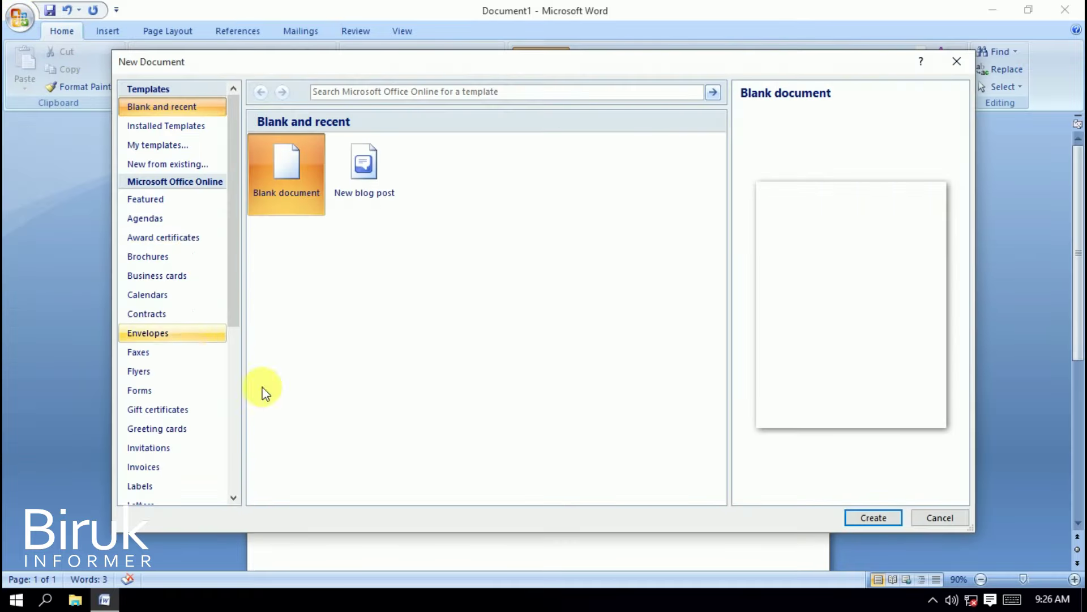
{"action": "left_click", "coordinate": [873, 518]}
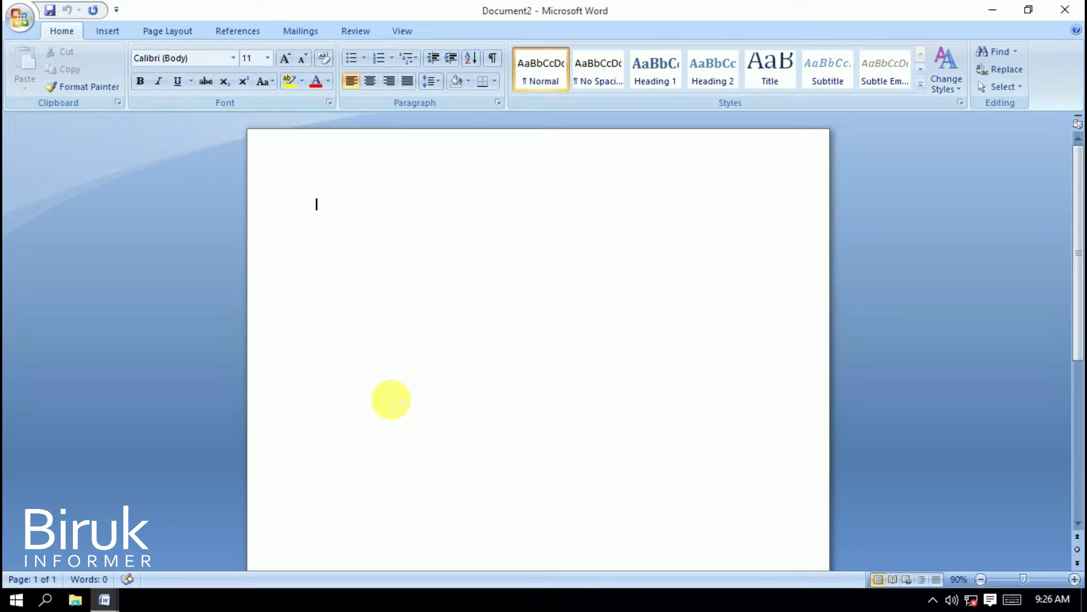
{"action": "left_click", "coordinate": [20, 20]}
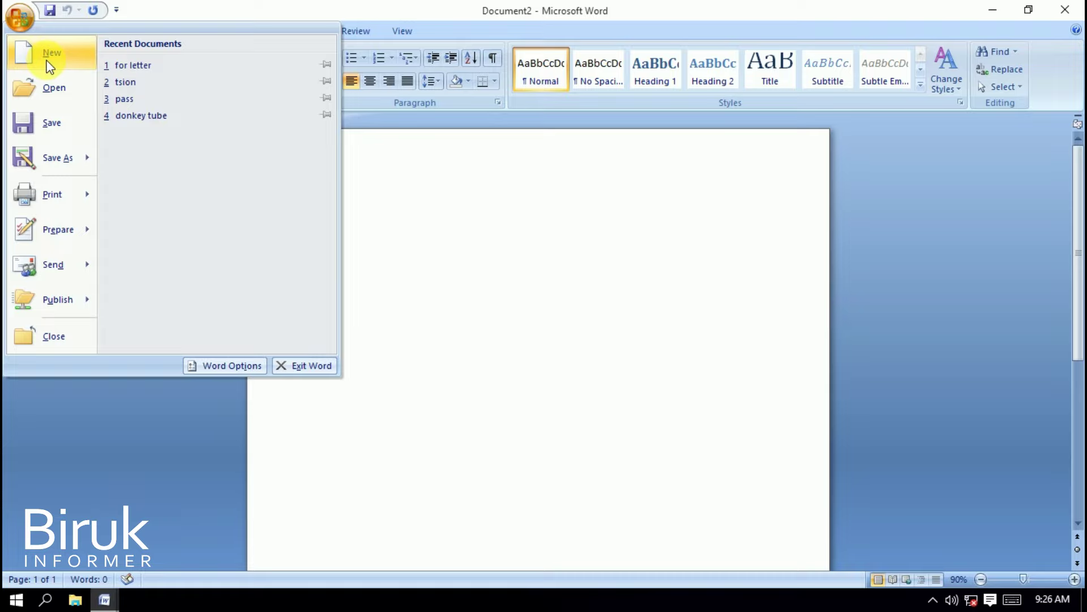
{"action": "left_click", "coordinate": [501, 196]}
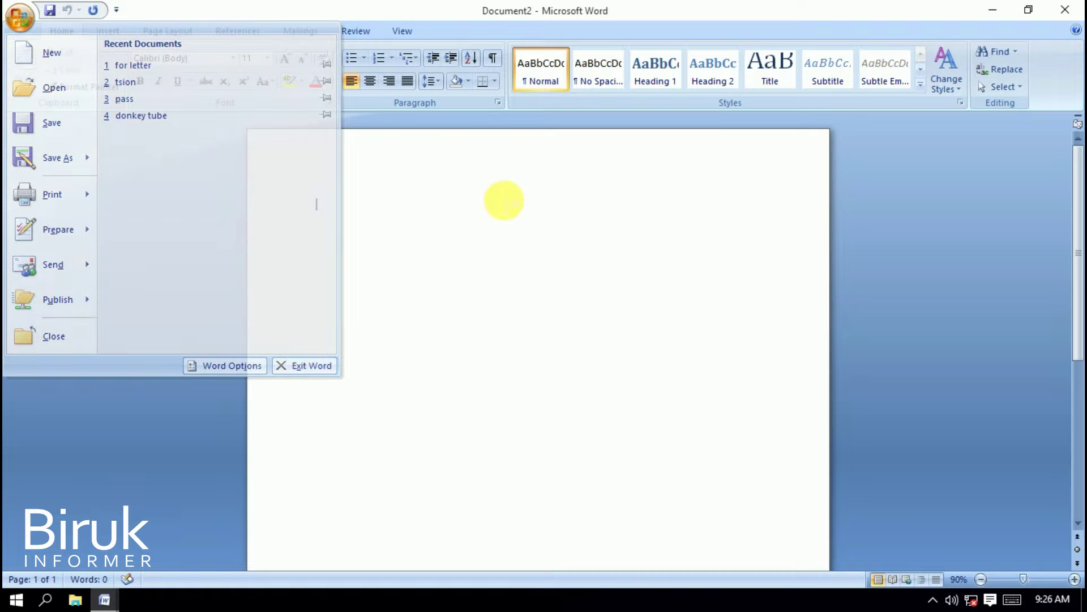
{"action": "left_click", "coordinate": [20, 20]}
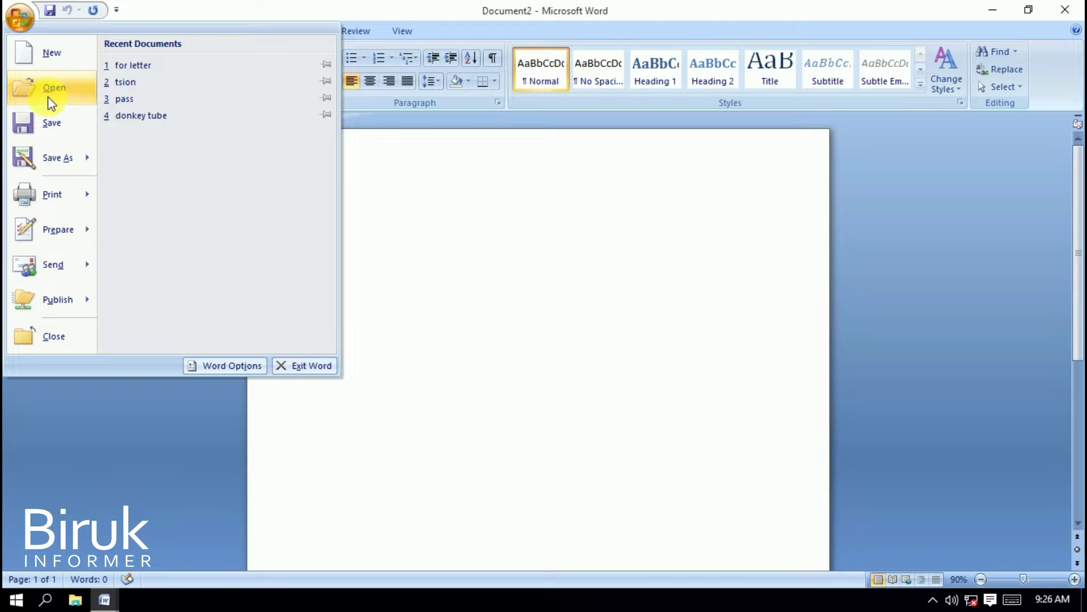
Open the password-protected 'pass' document from Documents, entering its password.
{"action": "left_click", "coordinate": [54, 92]}
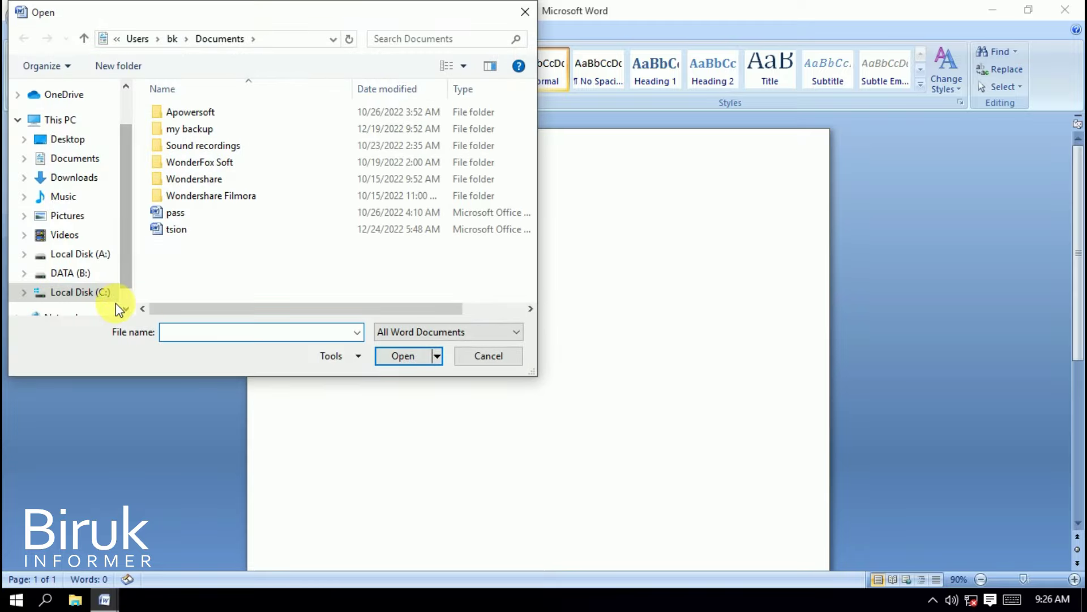
{"action": "scroll", "coordinate": [125, 277], "scroll_direction": "down", "scroll_amount": 2}
{"action": "left_click_drag", "start_coordinate": [125, 276], "coordinate": [127, 223]}
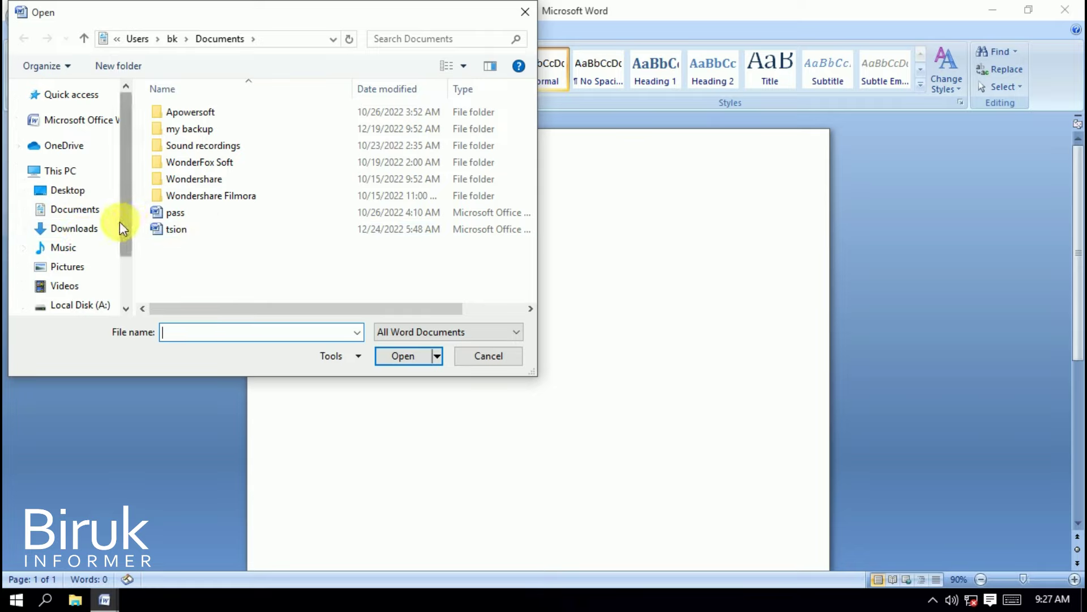
{"action": "left_click", "coordinate": [80, 209]}
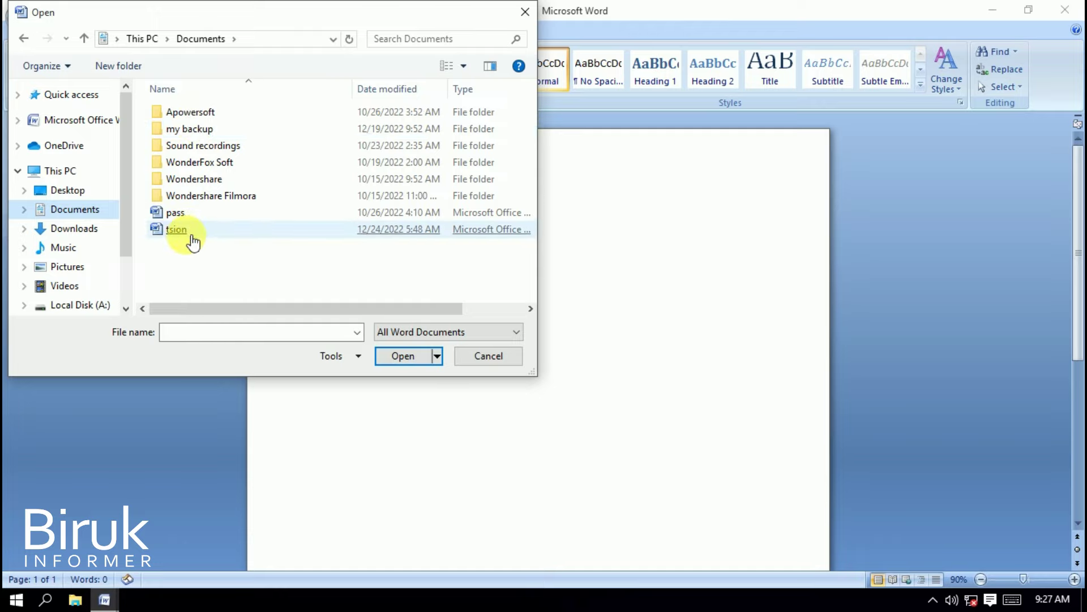
{"action": "double_click", "coordinate": [177, 212]}
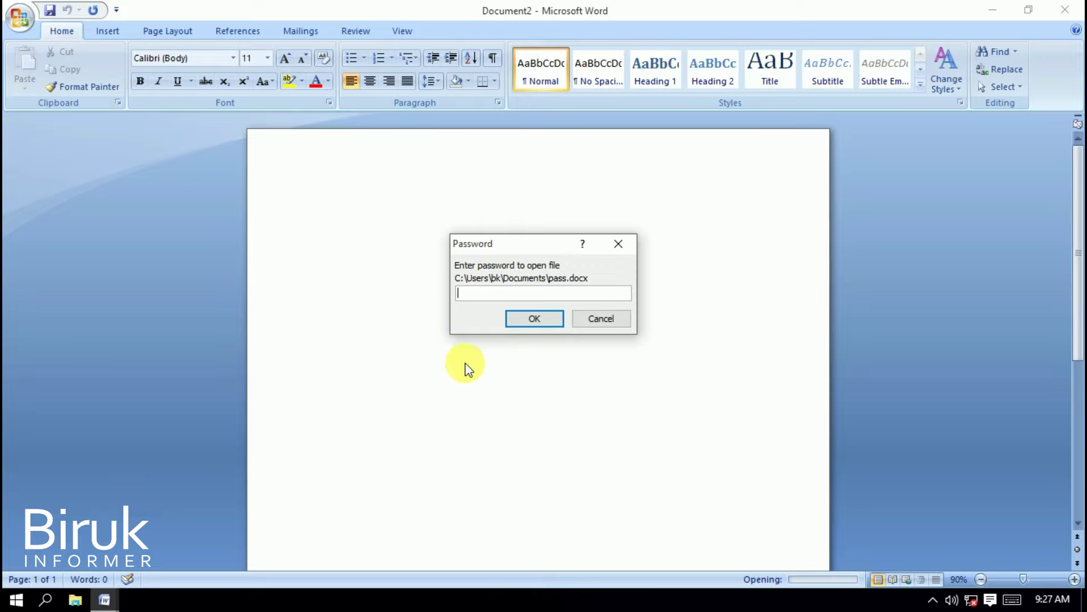
{"action": "key", "text": "Return"}
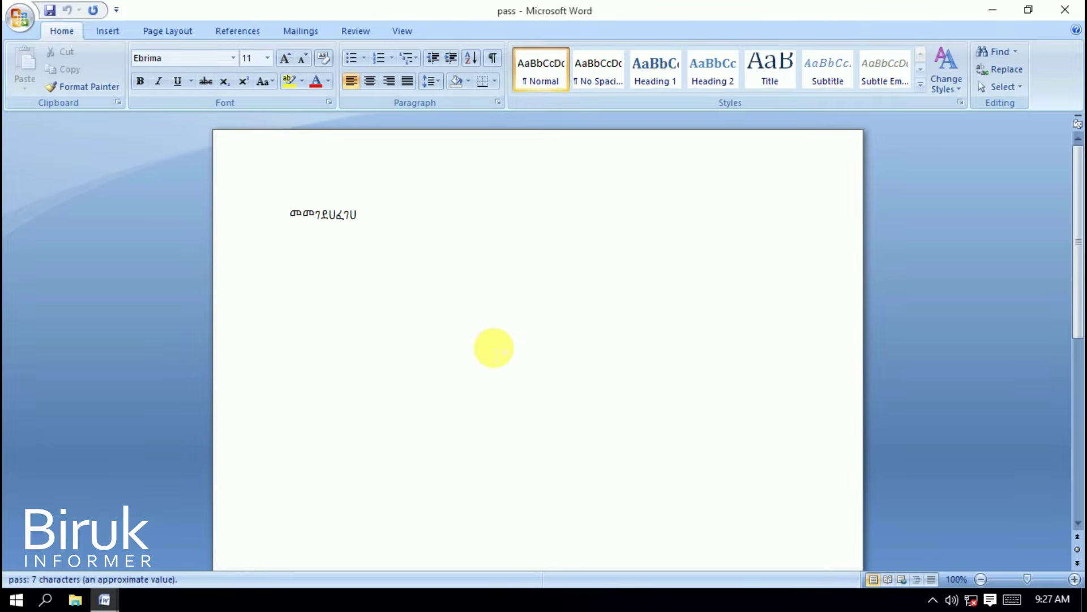
Add lines 'nmhjkghjkhjk' and 'jkhkh' to pass, then close it and answer the save prompt.
{"action": "left_click", "coordinate": [413, 226]}
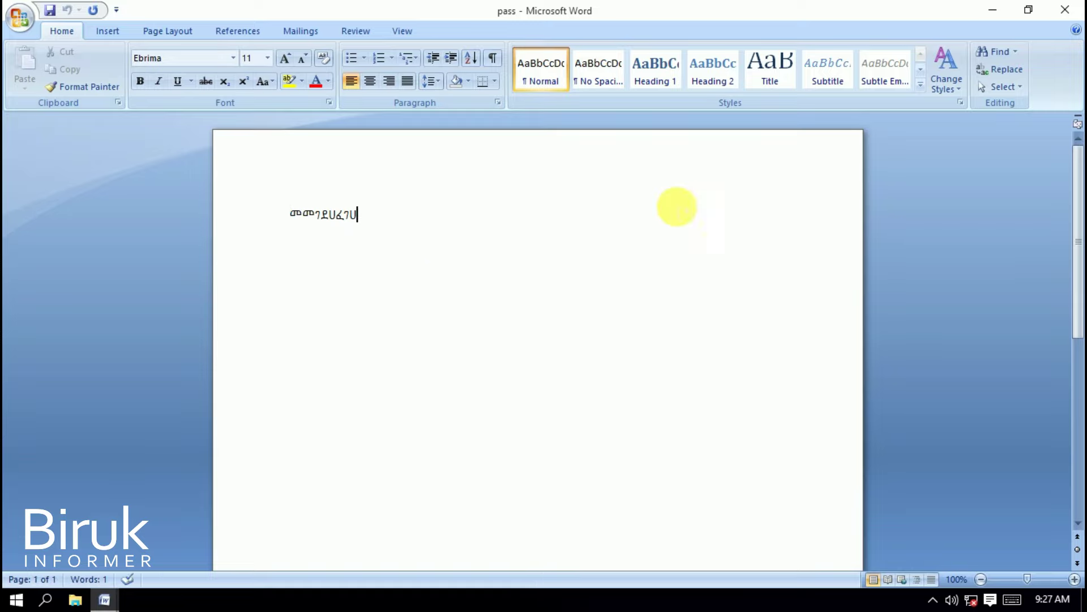
{"action": "type", "text": "nmhjkghjkhjk"}
{"action": "key", "text": "Return"}
{"action": "type", "text": "jkhkh"}
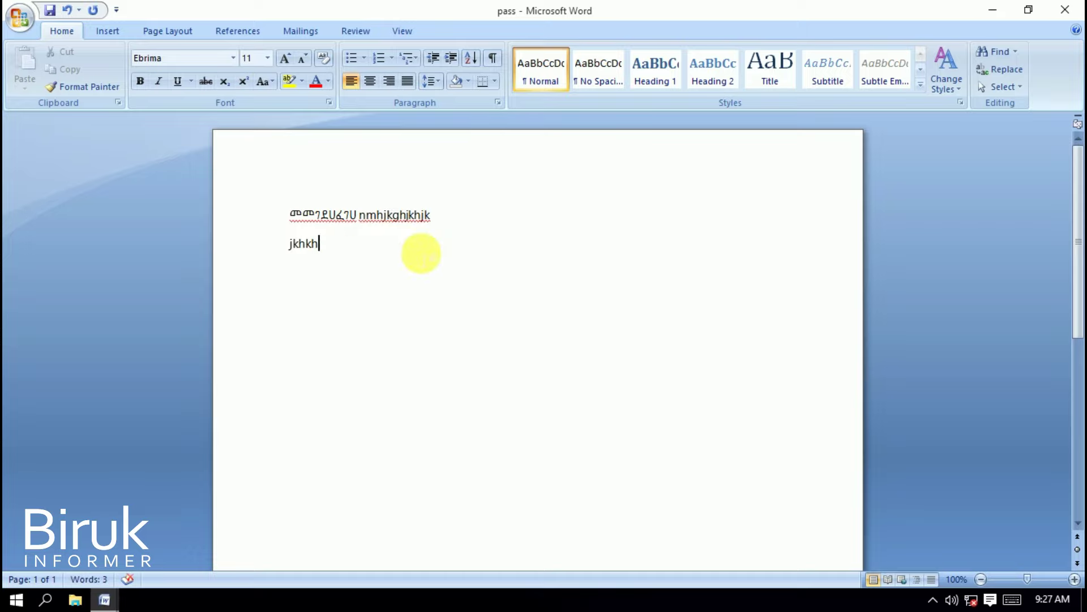
{"action": "left_click", "coordinate": [1065, 9]}
{"action": "left_click", "coordinate": [529, 343]}
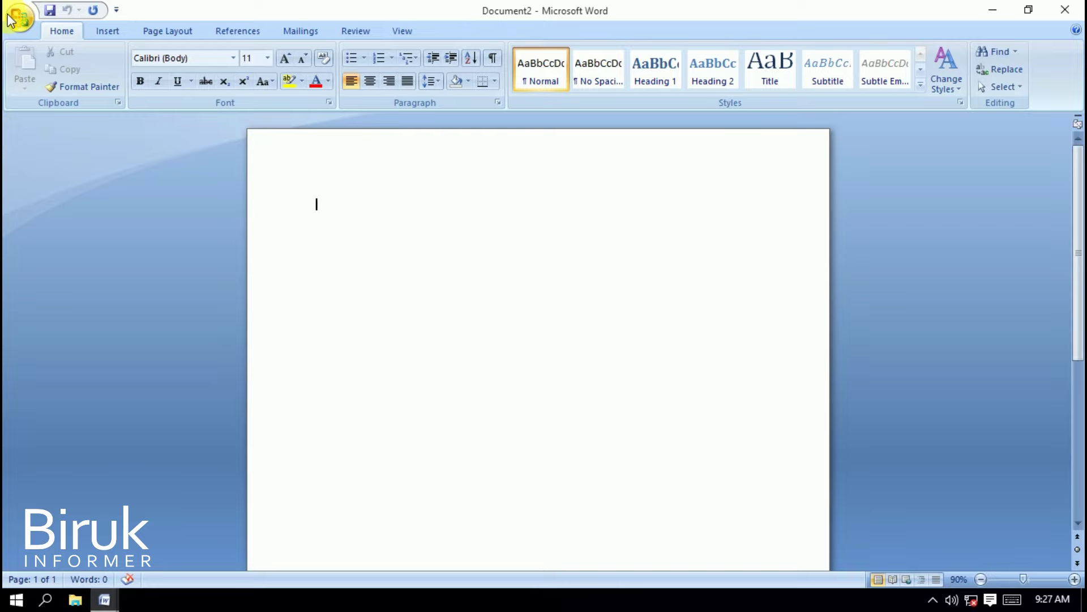
{"action": "left_click", "coordinate": [26, 19]}
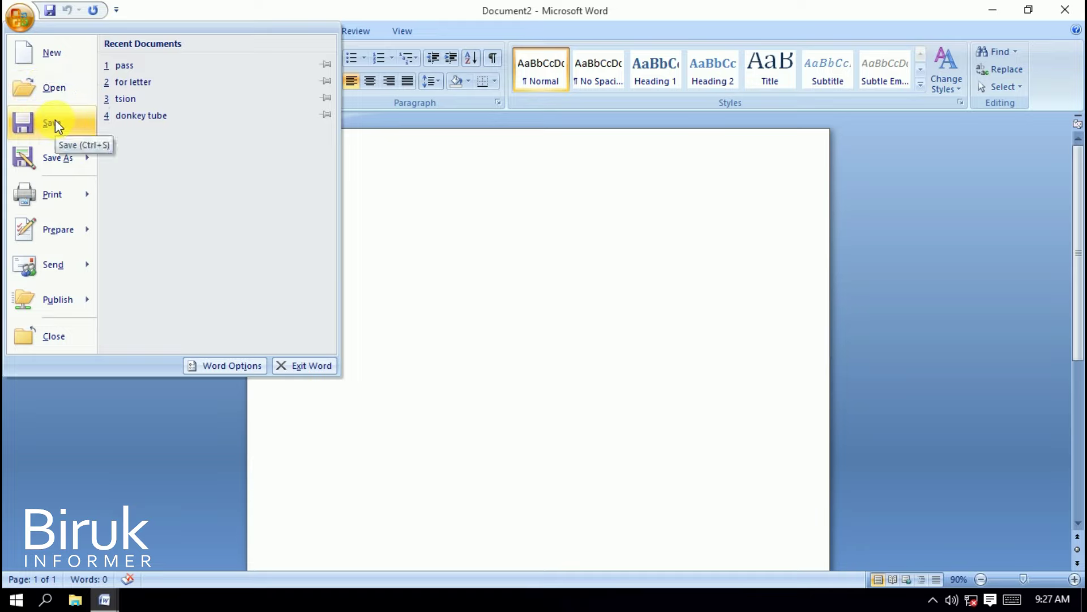
Type two lines in Document2: 'utuui guihj' and 'jfjhgfhjhj'.
{"action": "left_click", "coordinate": [444, 232]}
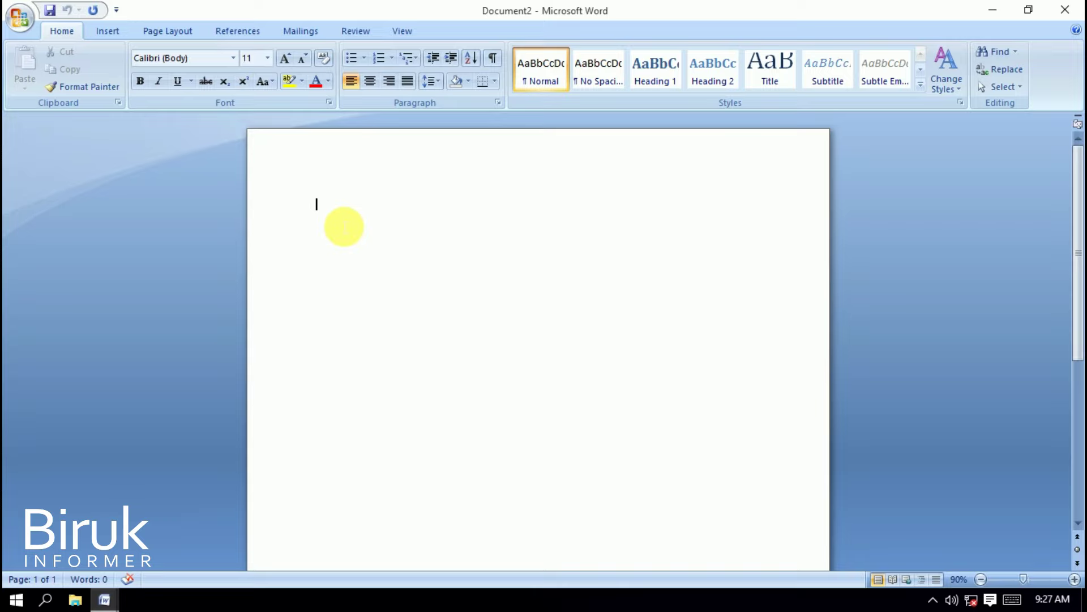
{"action": "type", "text": "utuiui guigui"}
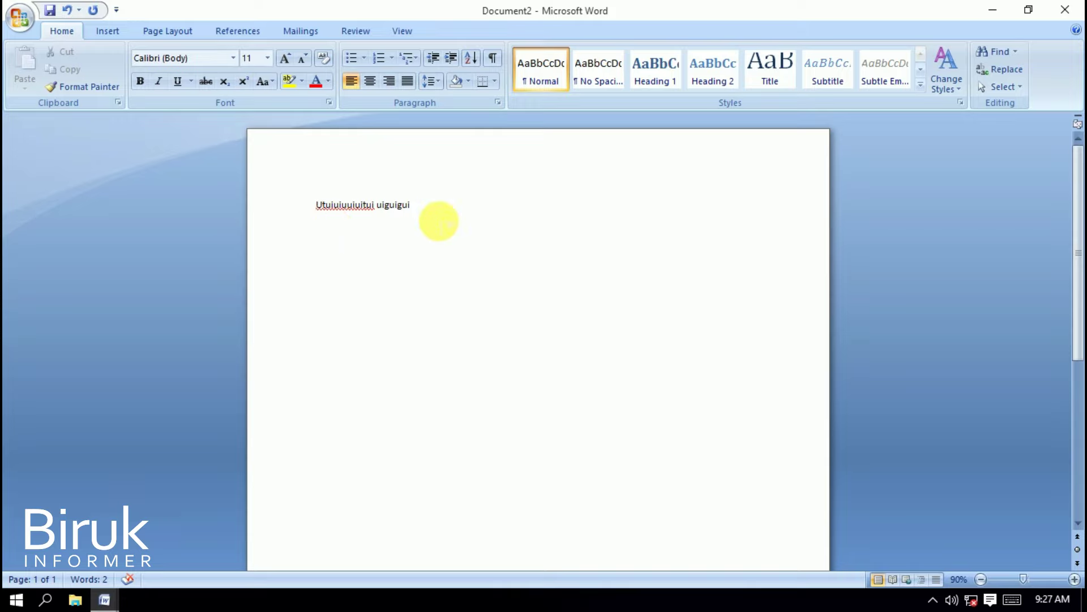
{"action": "type", "text": "hj jgjuguguiguiogui"}
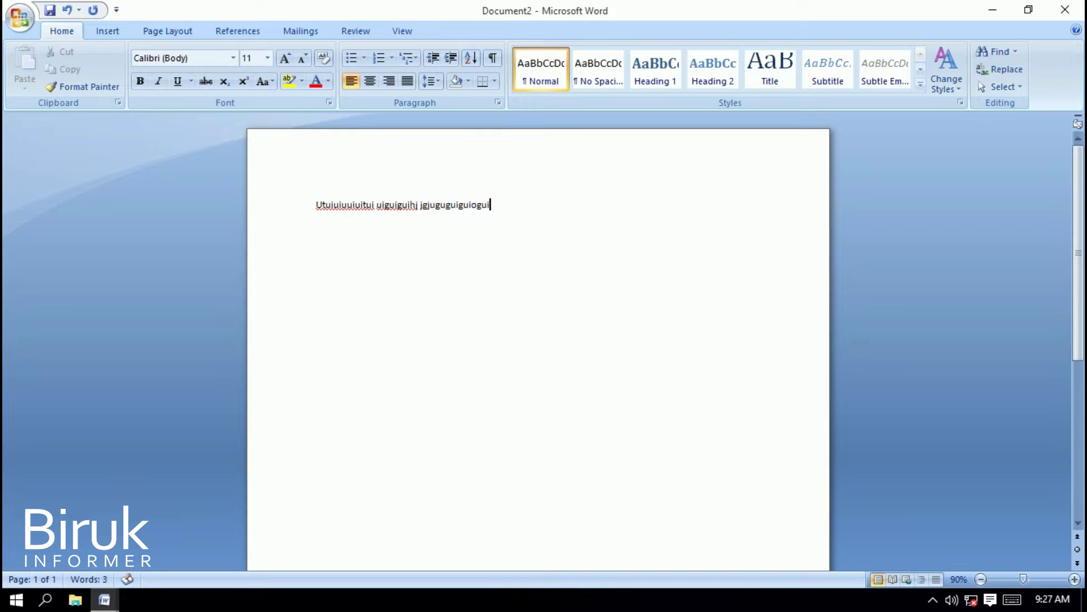
{"action": "key", "text": "Return"}
{"action": "type", "text": "jfjhgfhjhj"}
{"action": "left_click", "coordinate": [19, 21]}
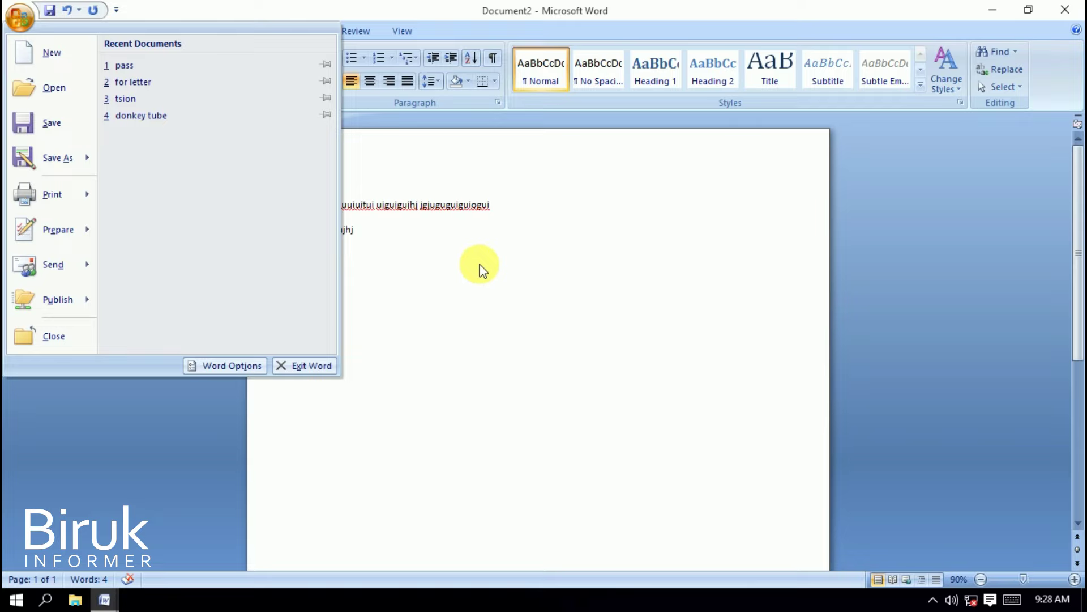
{"action": "left_click", "coordinate": [479, 266]}
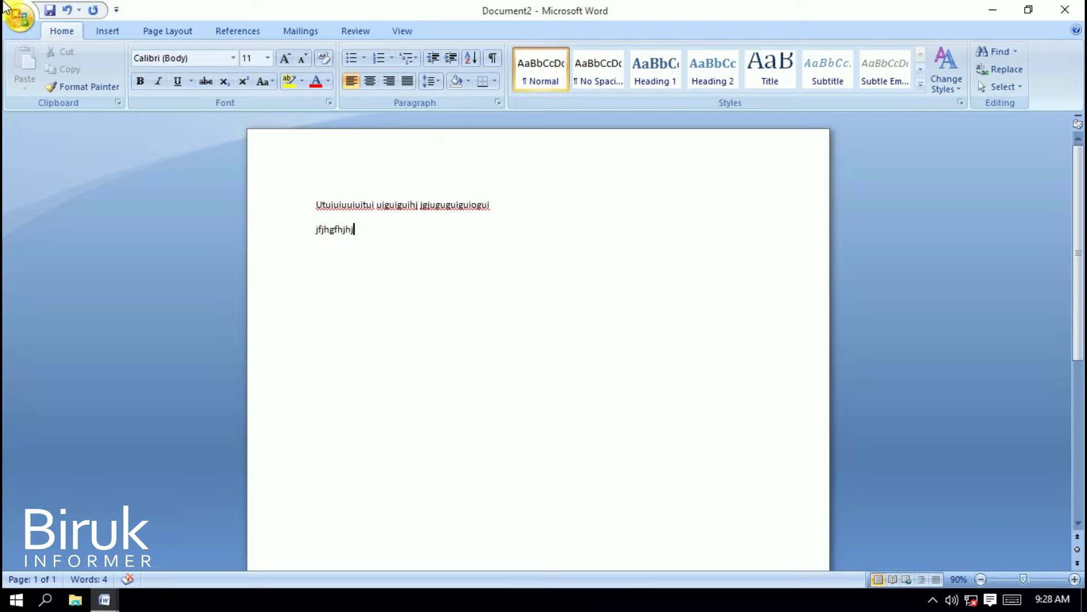
{"action": "left_click", "coordinate": [18, 22]}
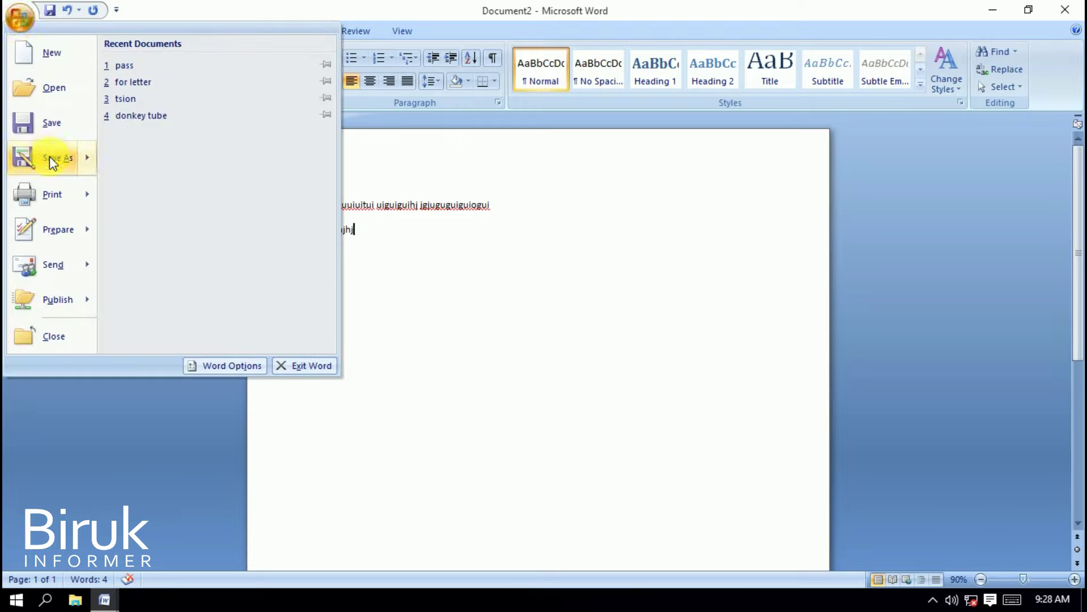
Start Save As for Document2 and choose the Documents folder as location.
{"action": "left_click", "coordinate": [49, 157]}
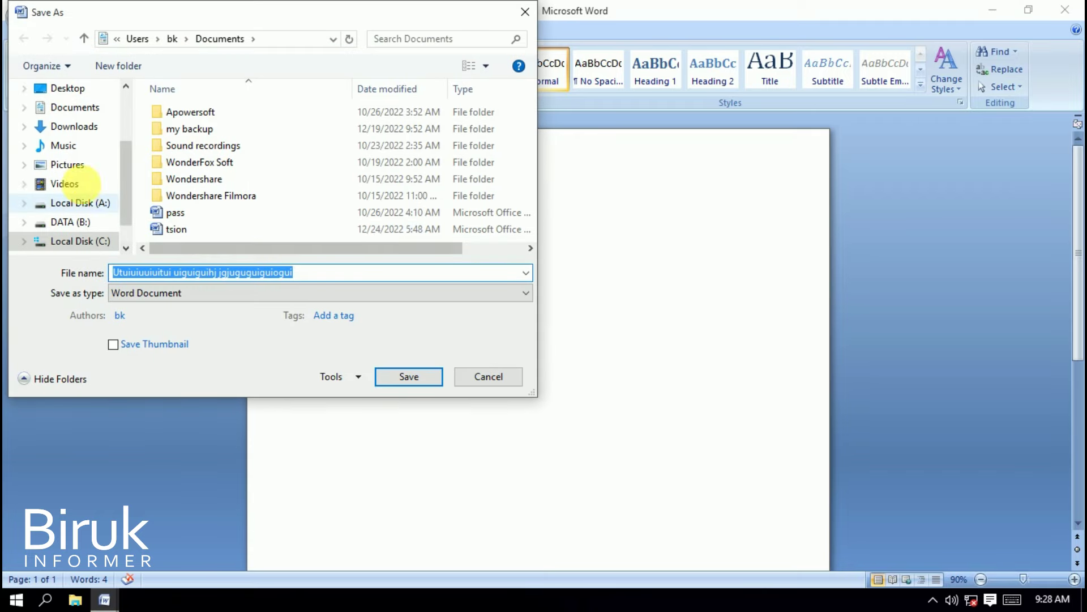
{"action": "mouse_move", "coordinate": [74, 125]}
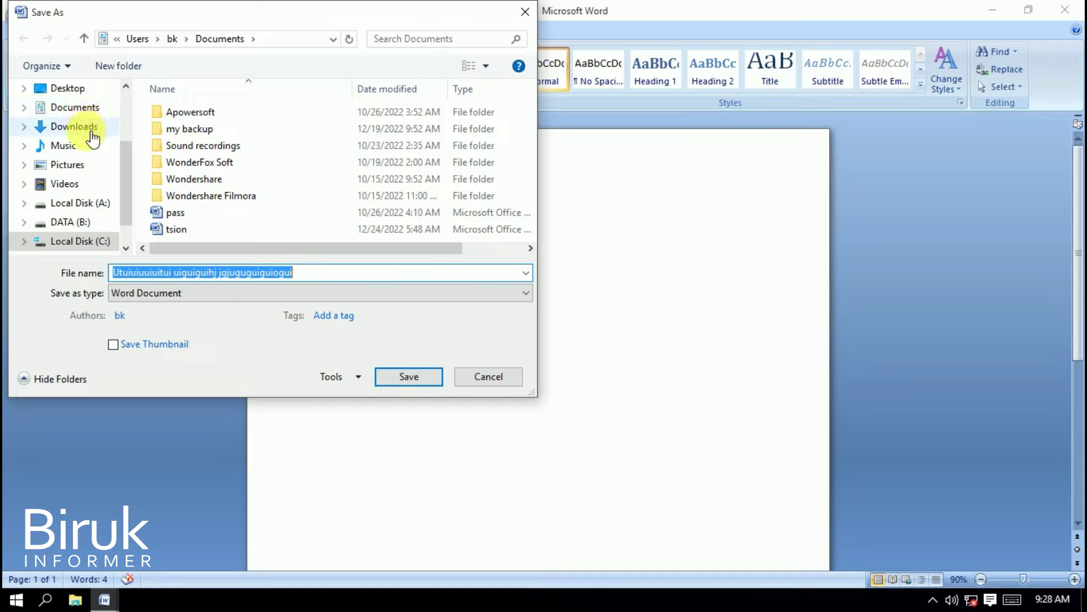
{"action": "left_click", "coordinate": [125, 86]}
{"action": "left_click", "coordinate": [125, 87]}
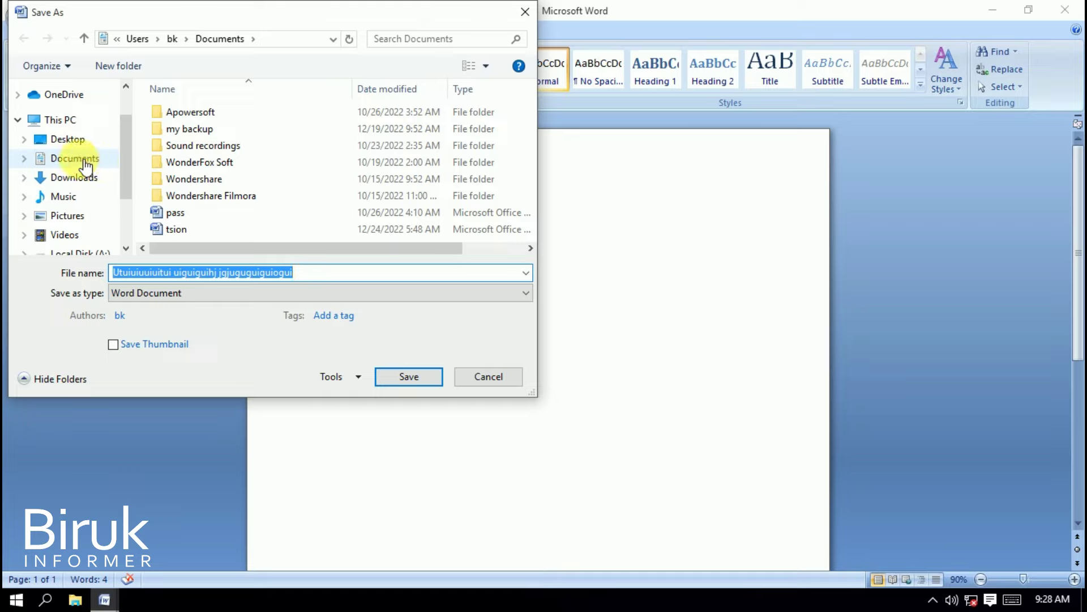
{"action": "left_click", "coordinate": [85, 161]}
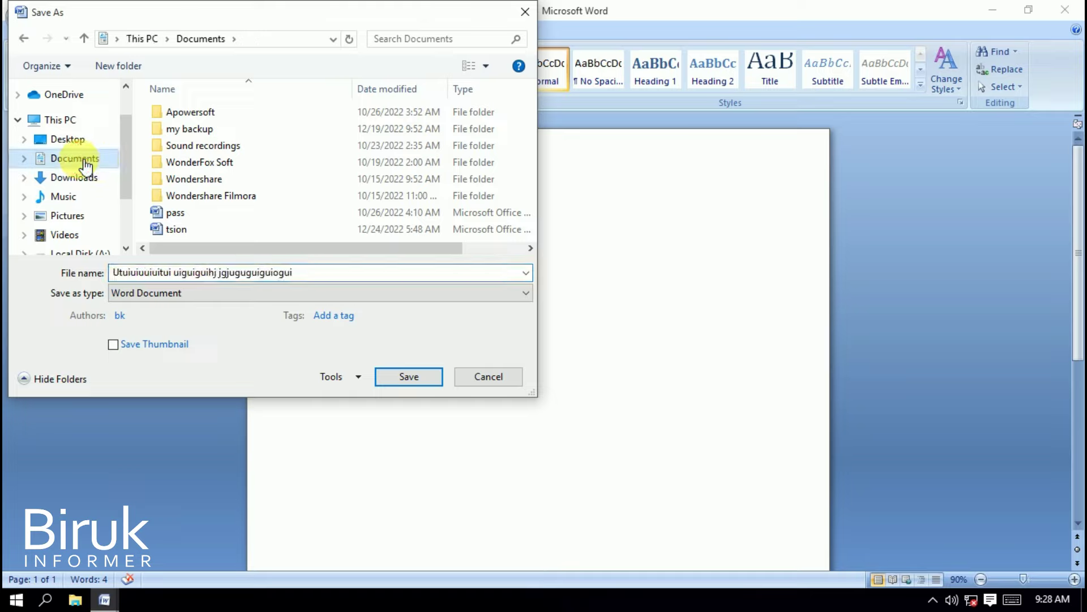
Replace the old file name with 'biruk' and save.
{"action": "left_click", "coordinate": [372, 275]}
{"action": "key", "text": "ctrl+a"}
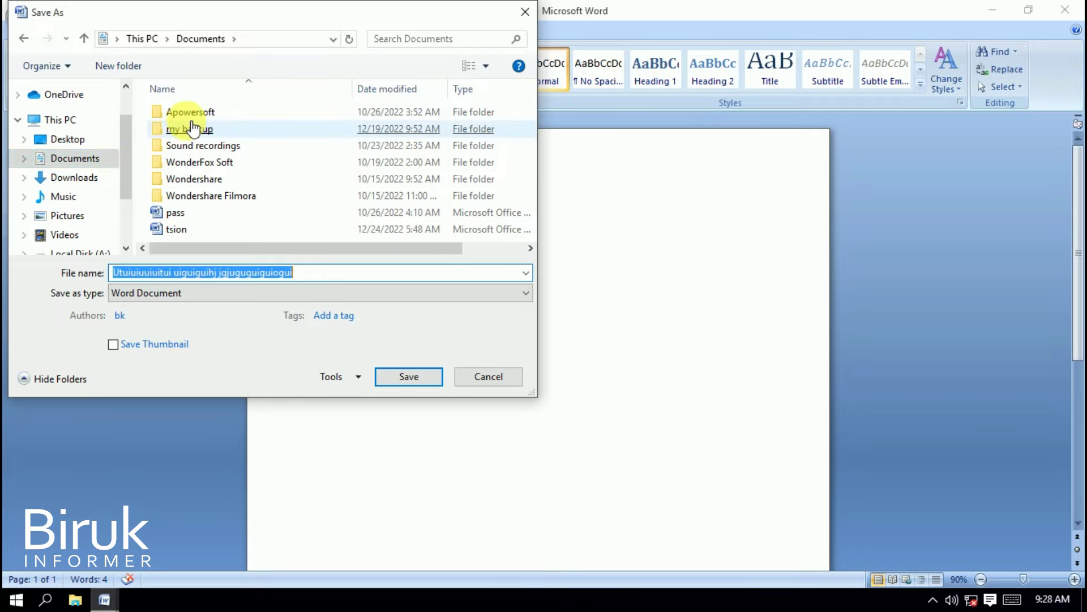
{"action": "left_click", "coordinate": [97, 160]}
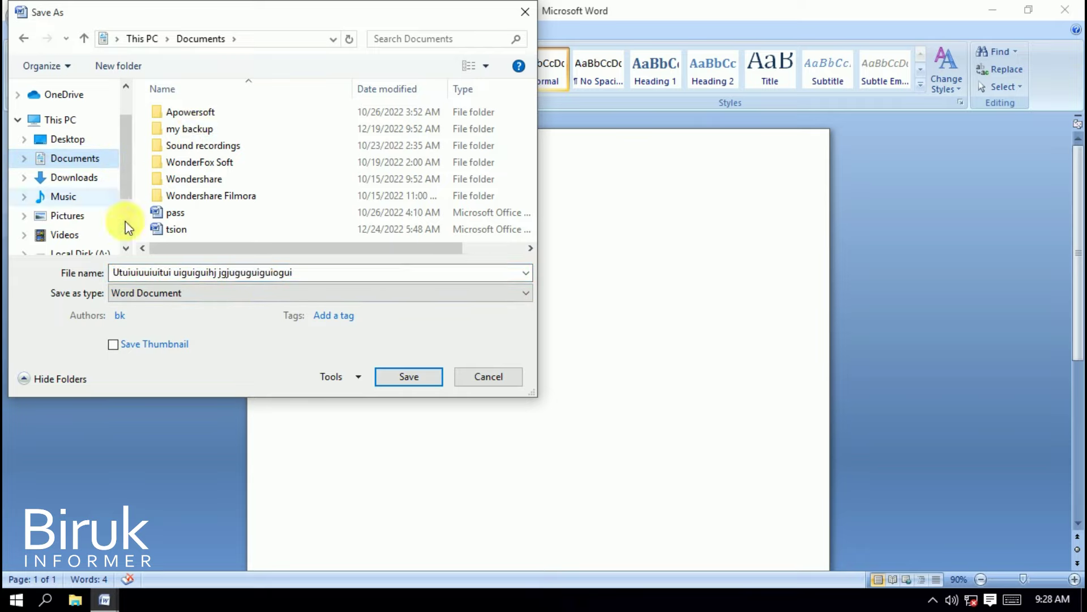
{"action": "left_click", "coordinate": [305, 278]}
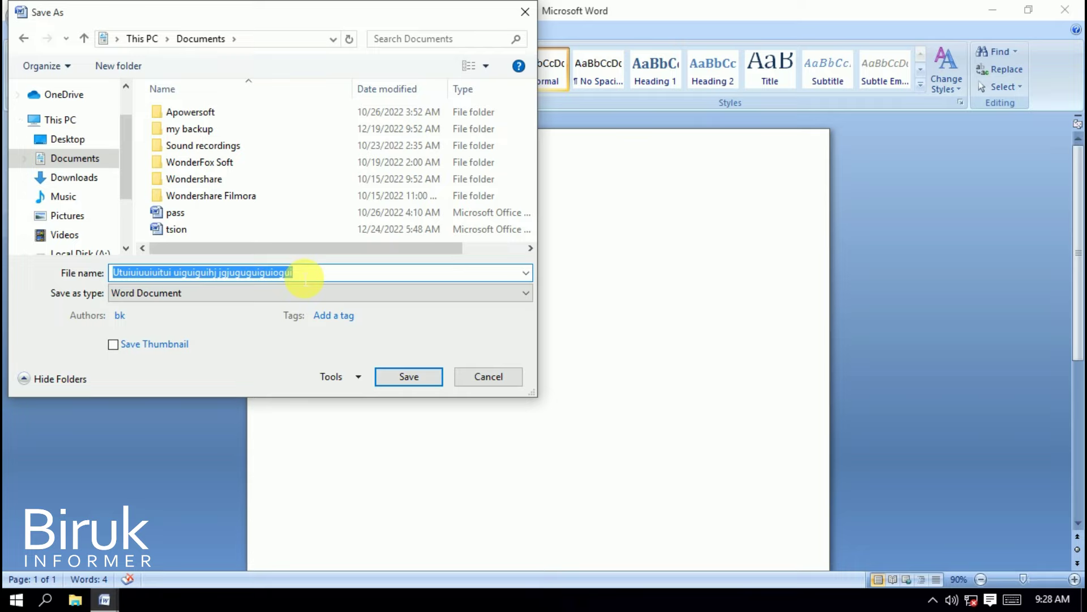
{"action": "left_click", "coordinate": [61, 160]}
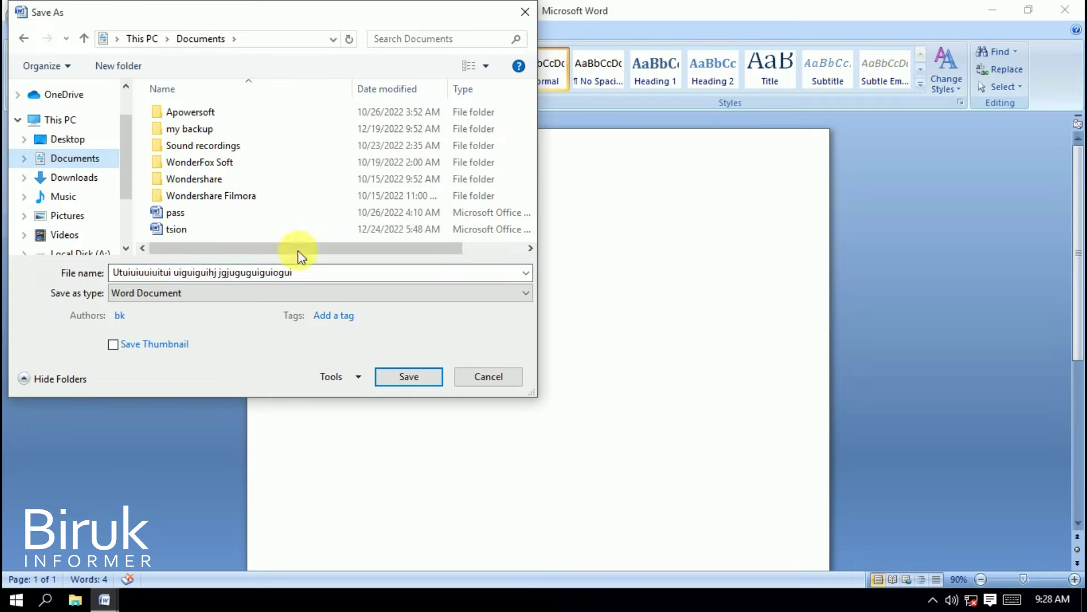
{"action": "left_click", "coordinate": [348, 280]}
{"action": "key", "text": "BackSpace"}
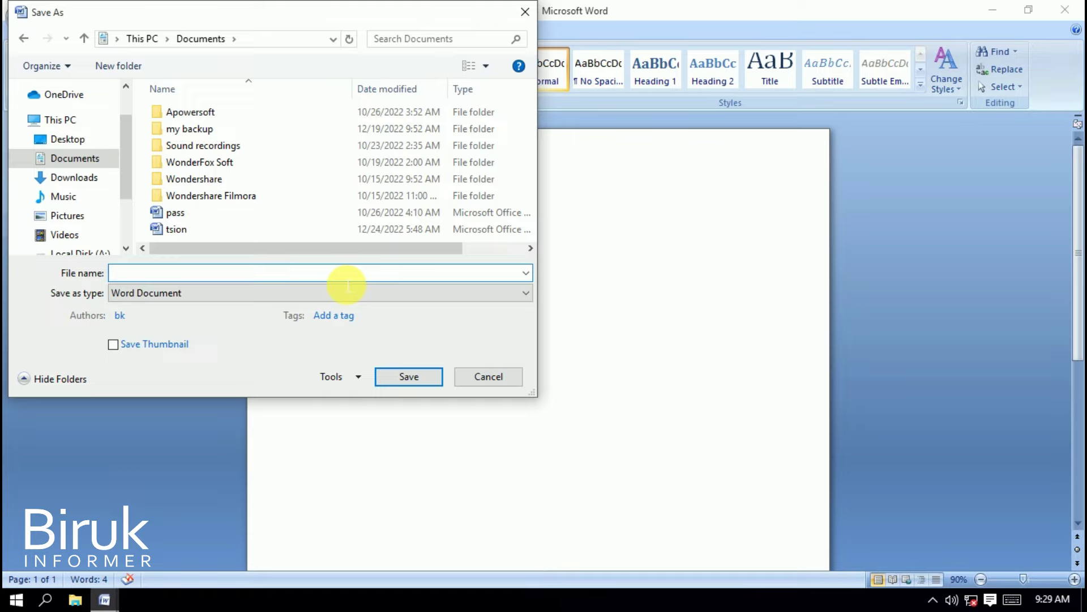
{"action": "type", "text": "biruk"}
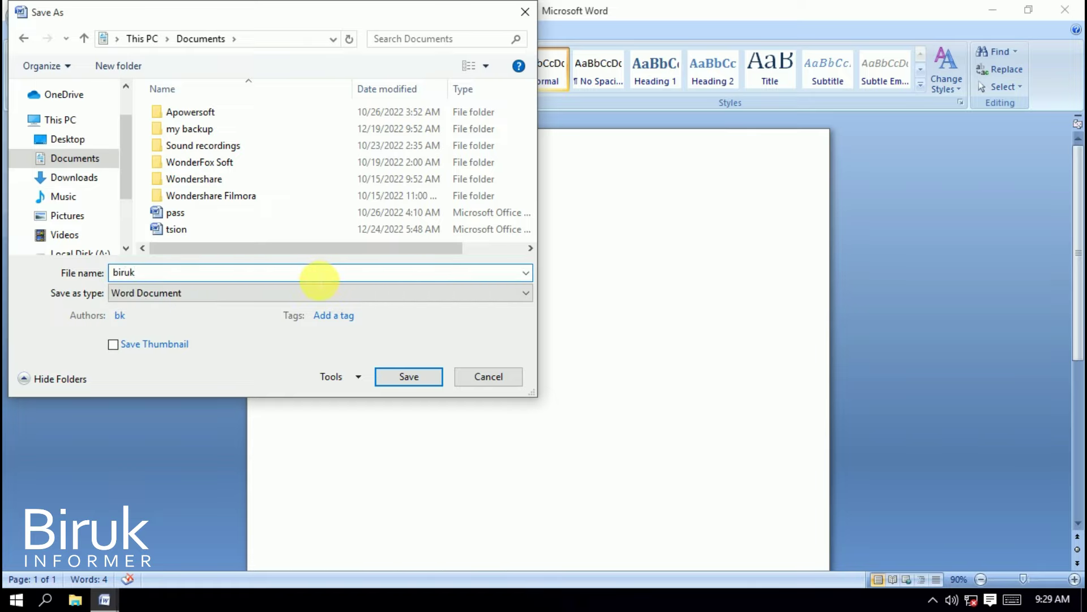
{"action": "left_click", "coordinate": [430, 374]}
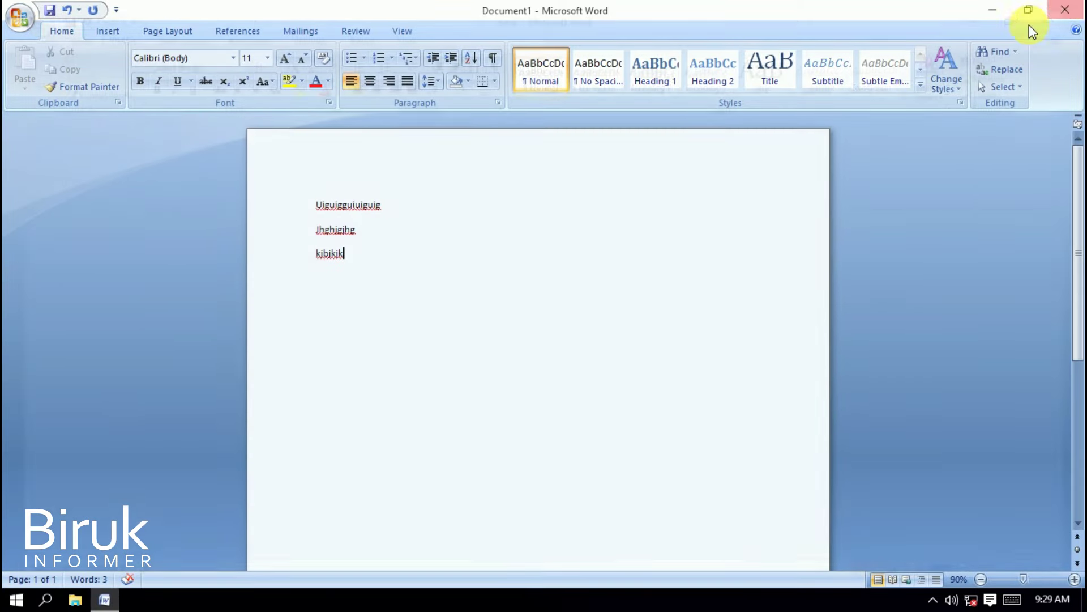
Close Word without saving Document1, relaunch Word, and bring up the Open dialog on Documents.
{"action": "left_click", "coordinate": [1065, 10]}
{"action": "left_click", "coordinate": [552, 347]}
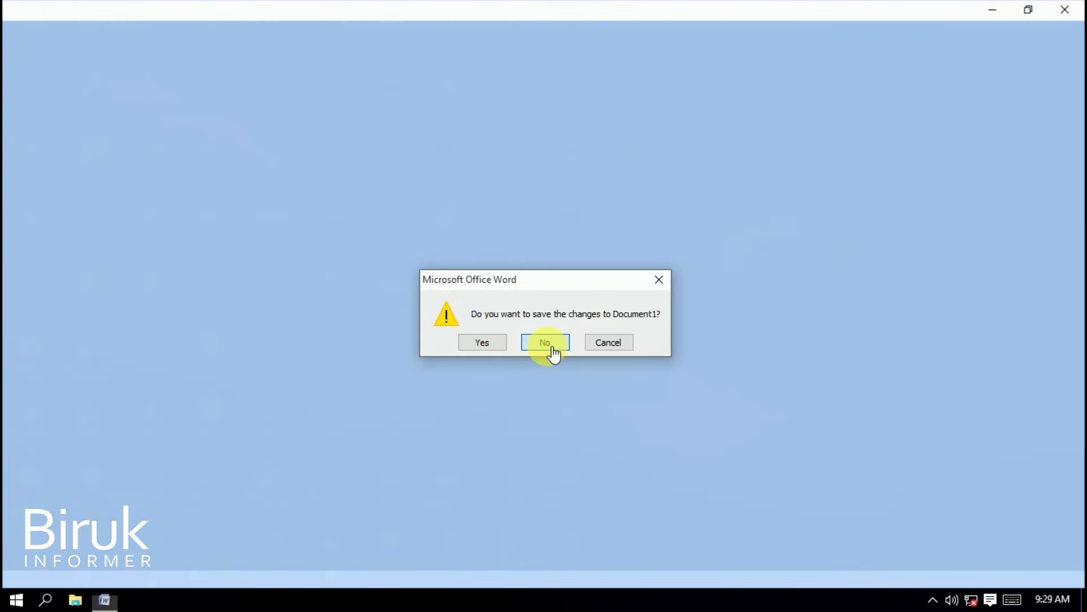
{"action": "left_click", "coordinate": [15, 600]}
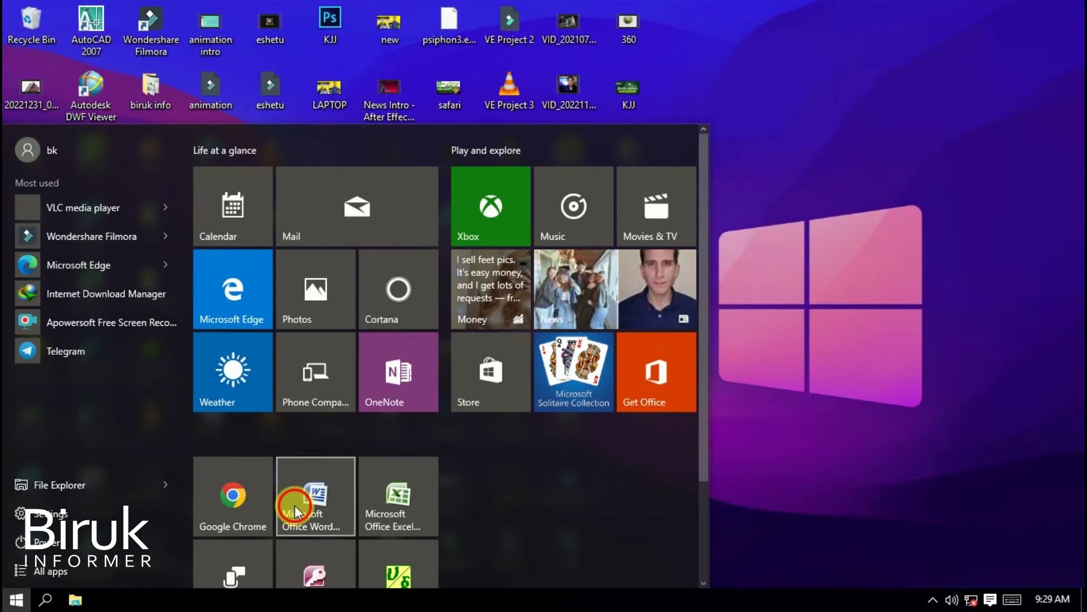
{"action": "left_click", "coordinate": [295, 511]}
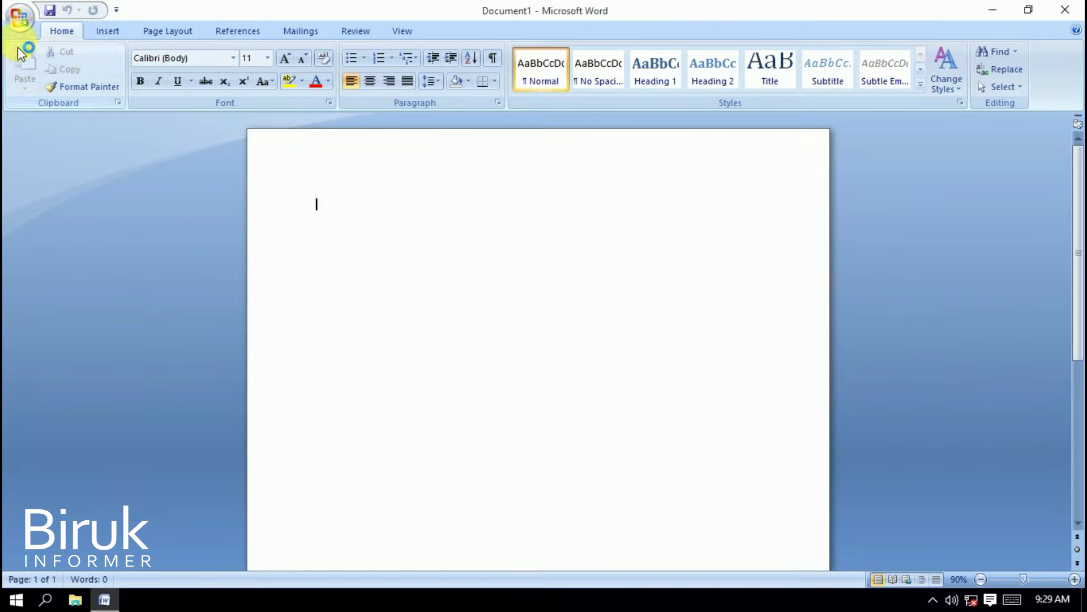
{"action": "left_click", "coordinate": [16, 28]}
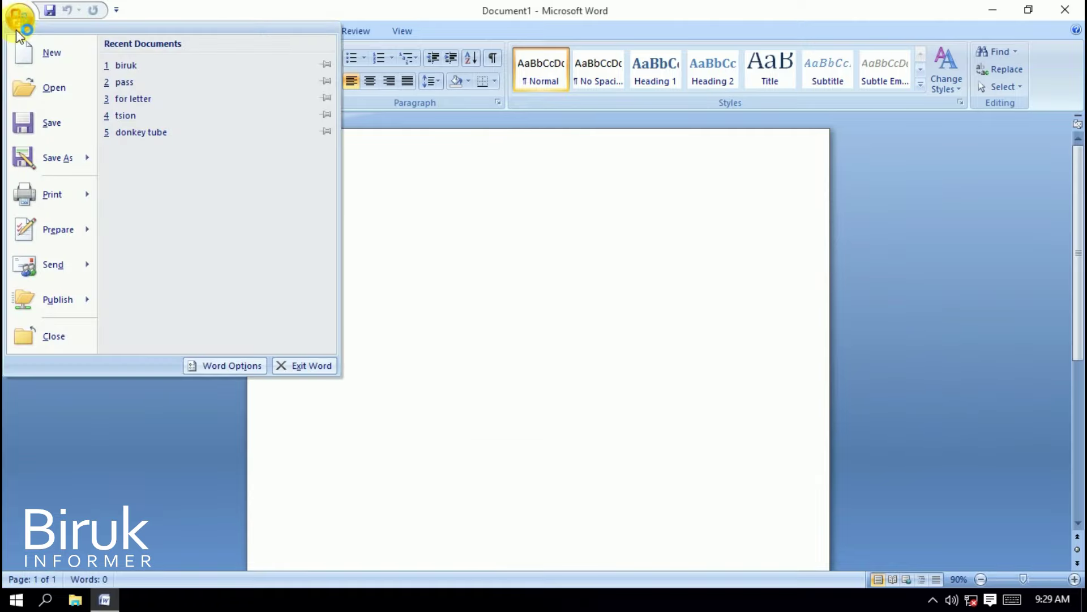
{"action": "left_click", "coordinate": [46, 97]}
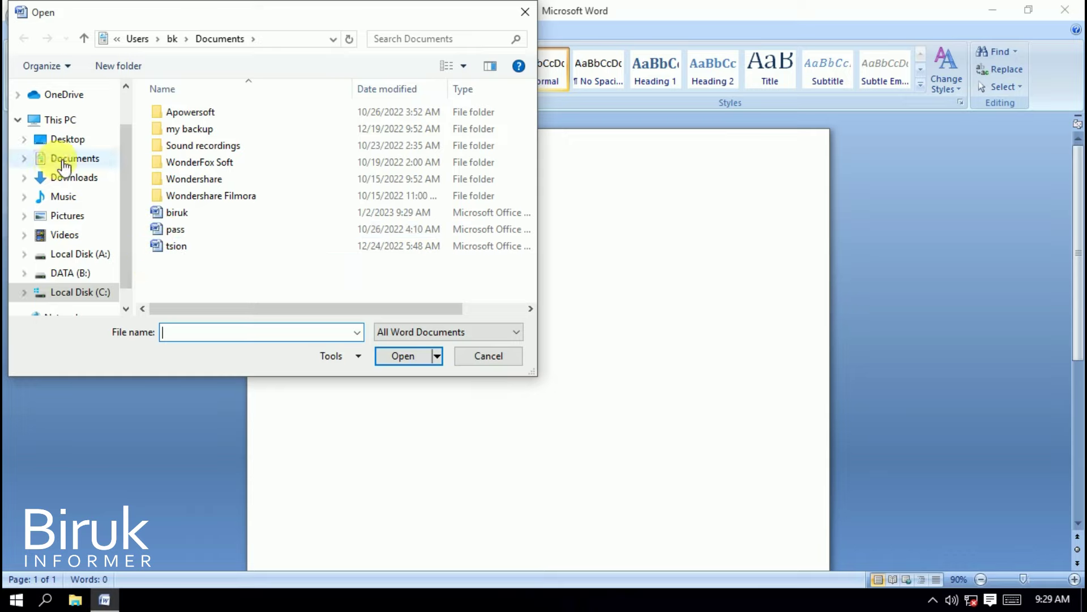
Browse Downloads and Desktop, then open 'biruk' from the Documents folder.
{"action": "left_click", "coordinate": [74, 177]}
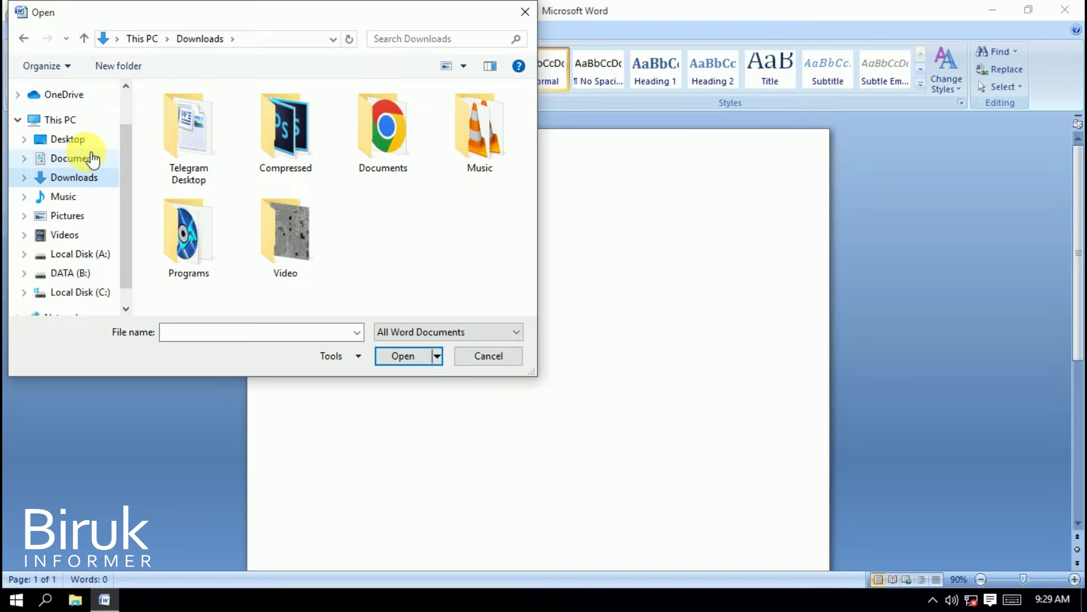
{"action": "left_click", "coordinate": [70, 140]}
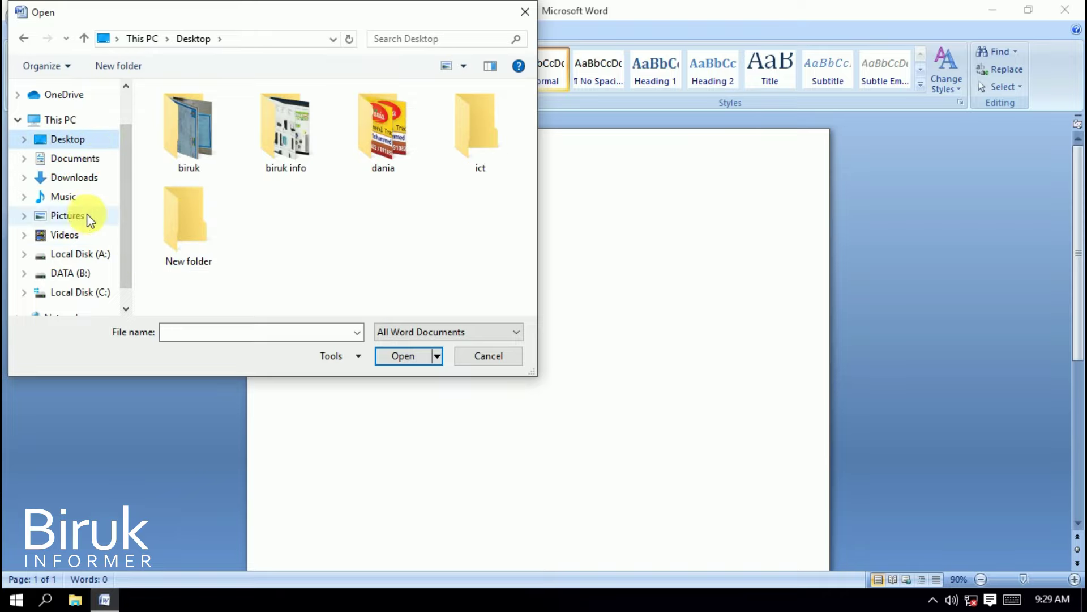
{"action": "left_click", "coordinate": [76, 158]}
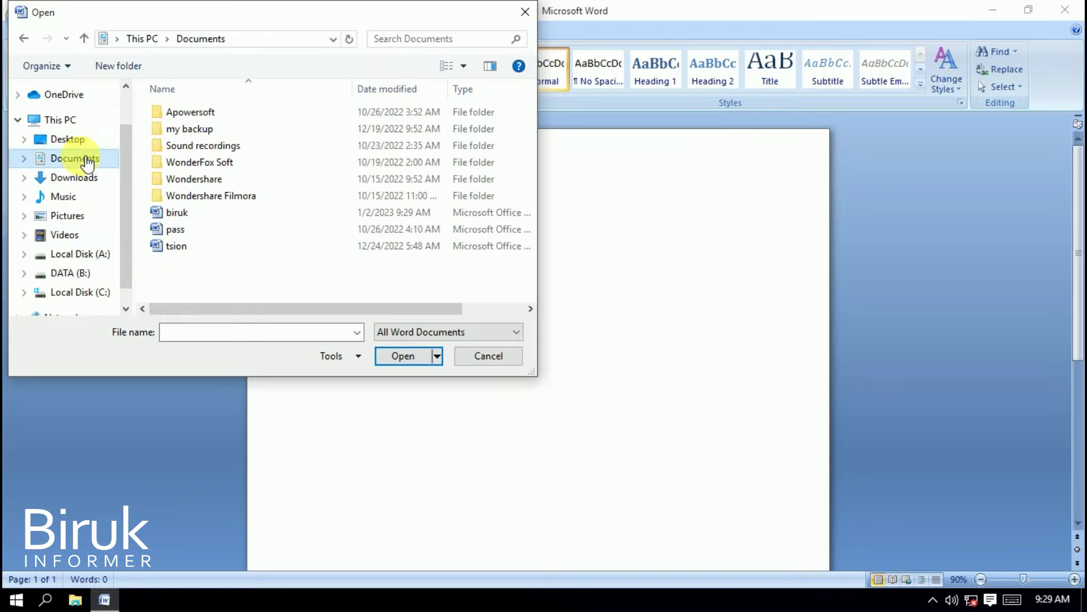
{"action": "double_click", "coordinate": [179, 214]}
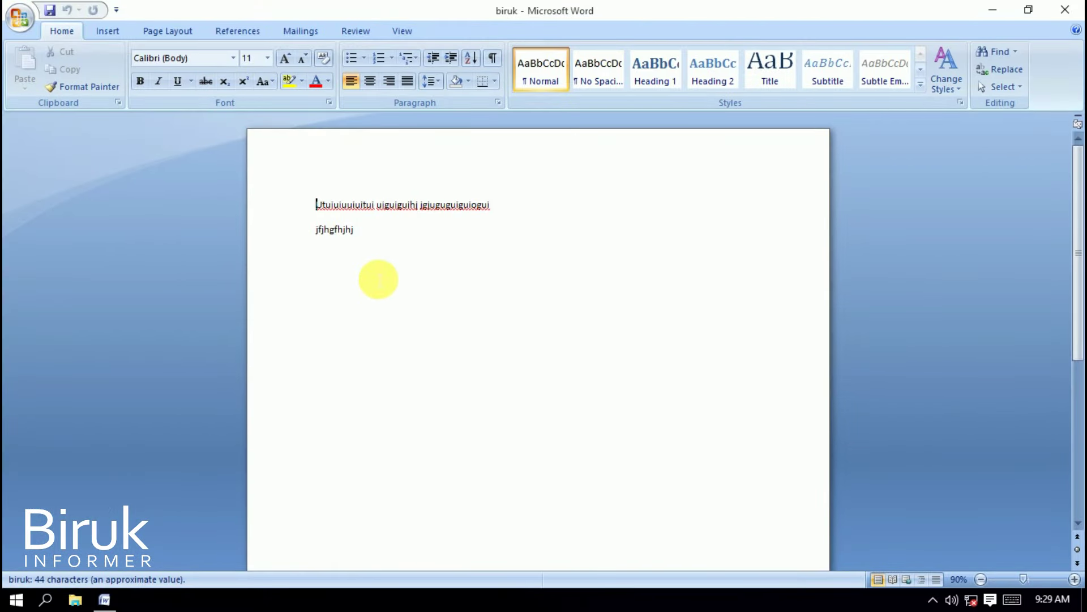
Extend line two with 'hjguiguigi' and add a third line 'gjjkgjk\hjgjkg'.
{"action": "left_click", "coordinate": [381, 274]}
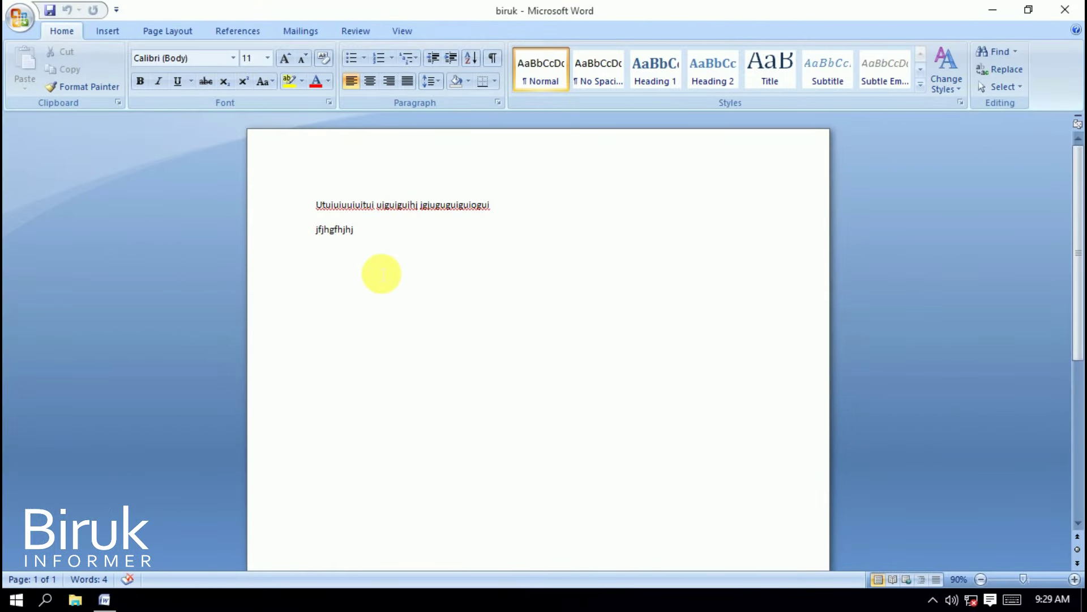
{"action": "type", "text": "hjguiguigi"}
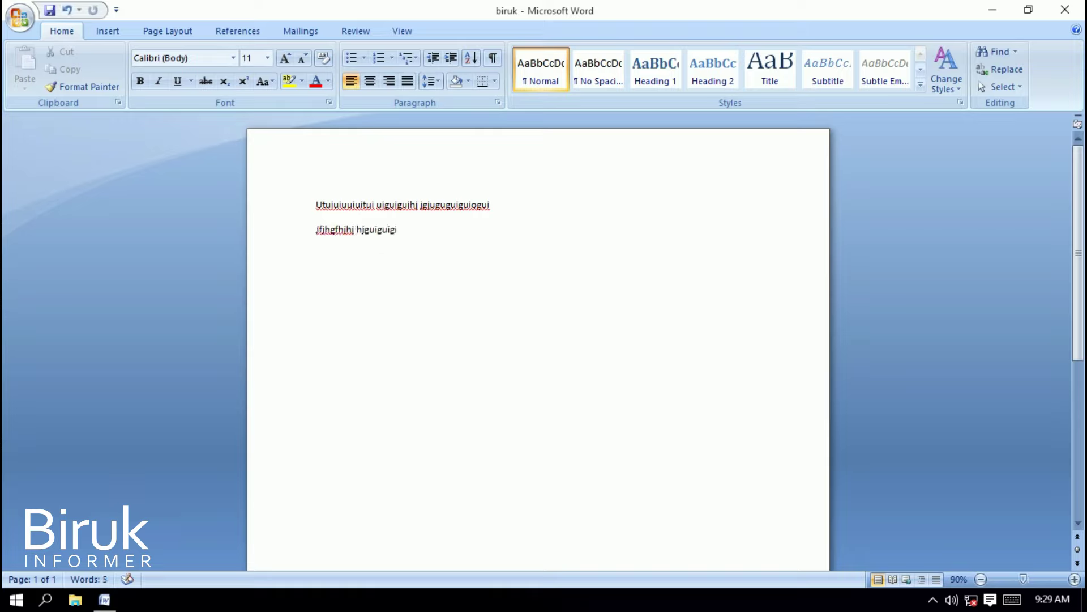
{"action": "key", "text": "Return"}
{"action": "type", "text": "gjjkgjk\\hjgjkg"}
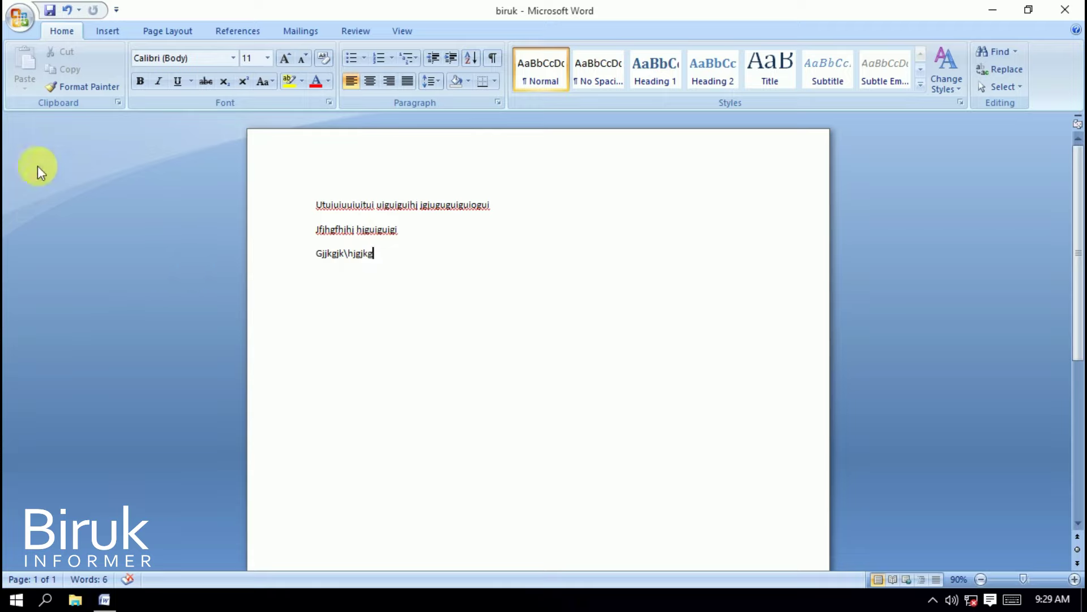
{"action": "left_click", "coordinate": [20, 18]}
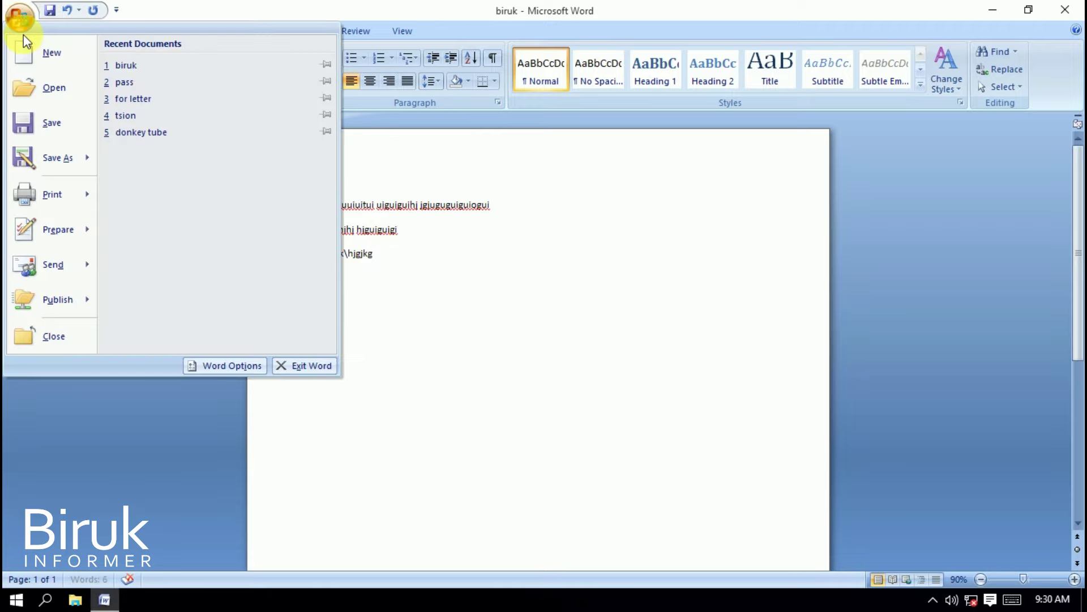
Save biruk with its three lines, then reopen and dismiss the Office menu.
{"action": "left_click", "coordinate": [51, 124]}
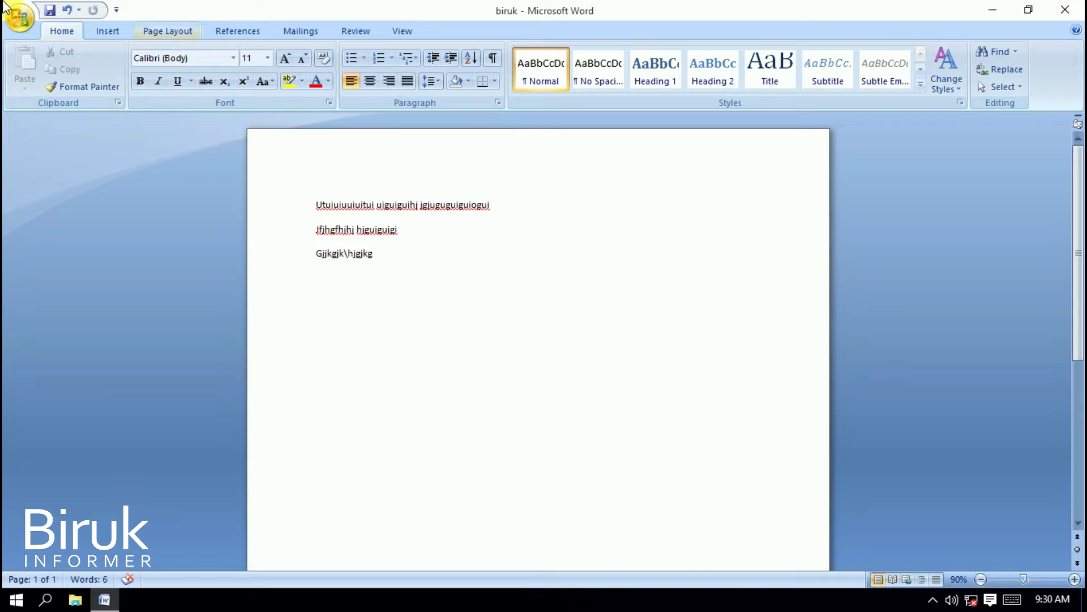
{"action": "left_click", "coordinate": [19, 18]}
{"action": "key", "text": "Escape"}
{"action": "left_click", "coordinate": [17, 17]}
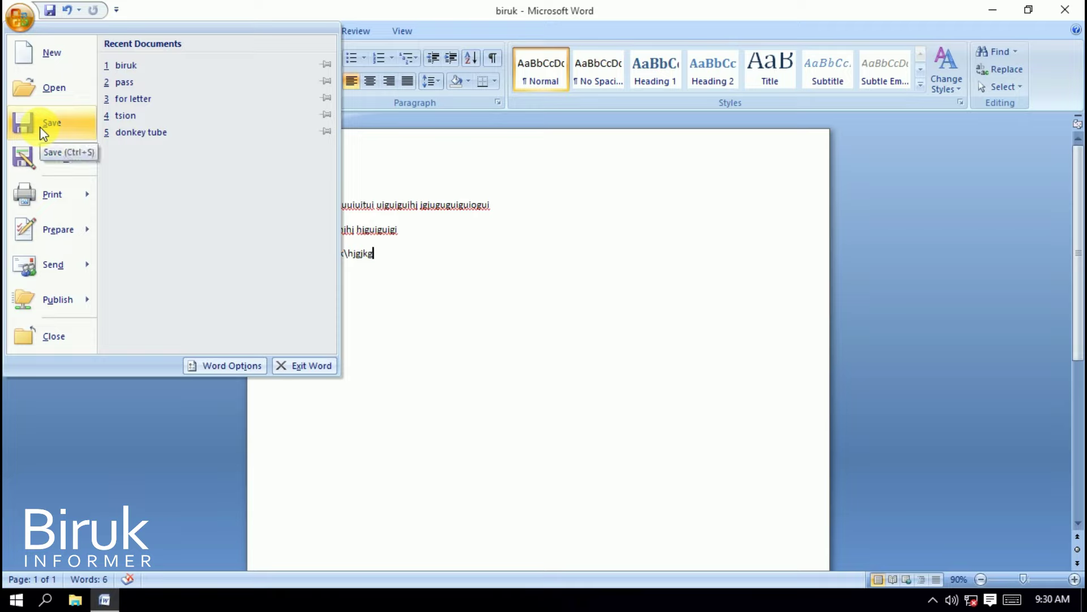
{"action": "mouse_move", "coordinate": [57, 158]}
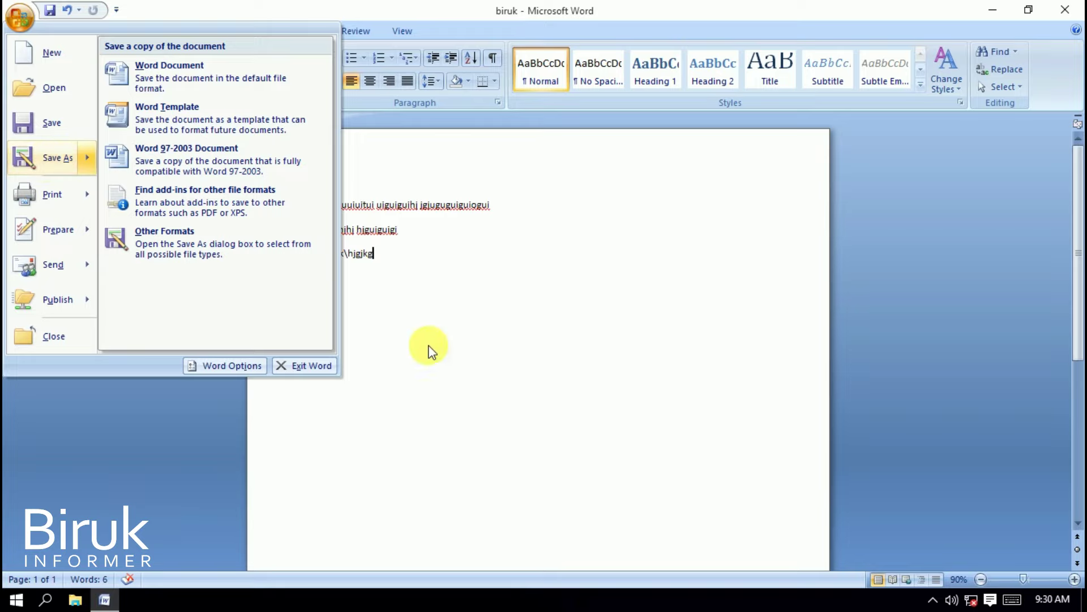
{"action": "left_click", "coordinate": [518, 331]}
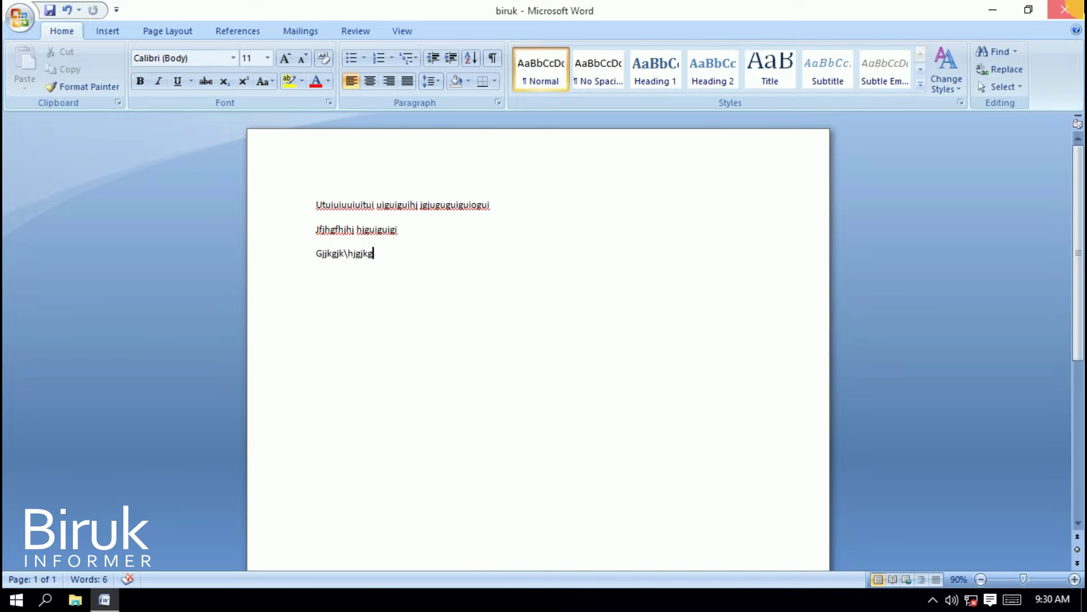
{"action": "left_click", "coordinate": [1066, 10]}
{"action": "left_click", "coordinate": [16, 599]}
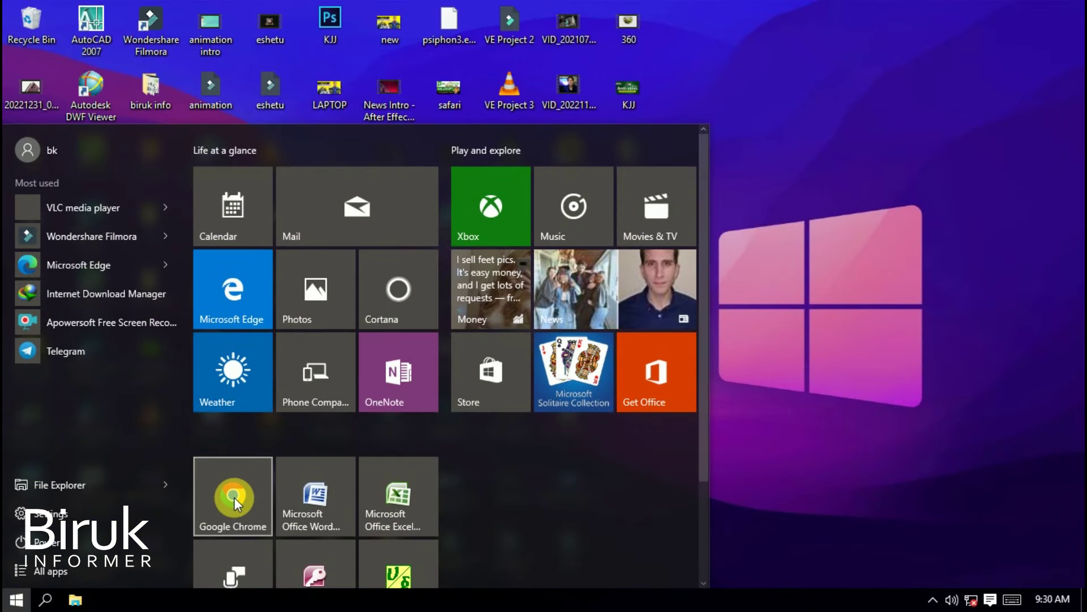
{"action": "left_click", "coordinate": [317, 497]}
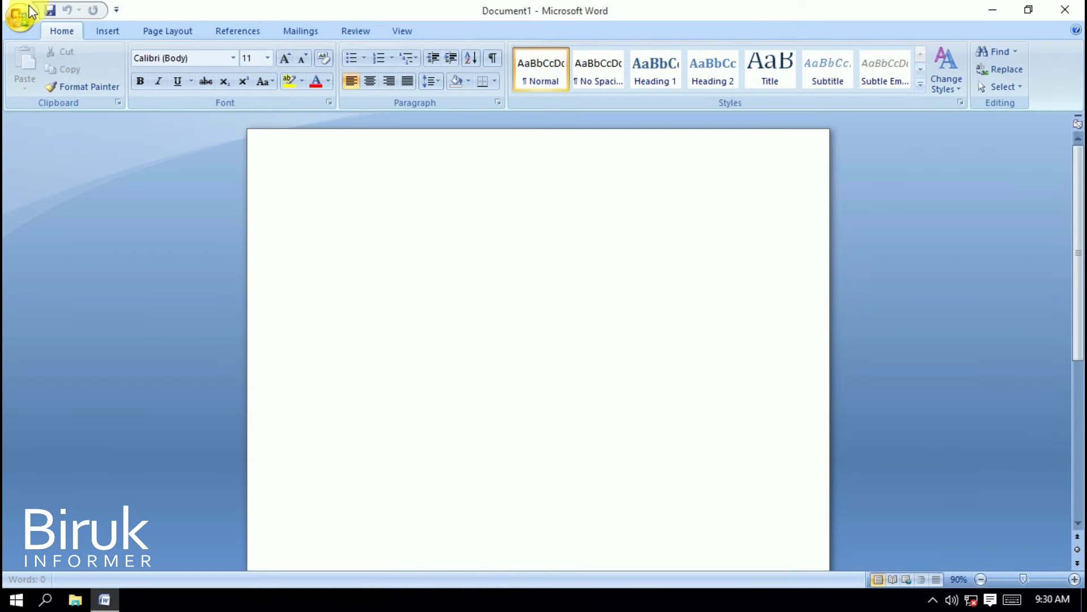
{"action": "left_click", "coordinate": [20, 18]}
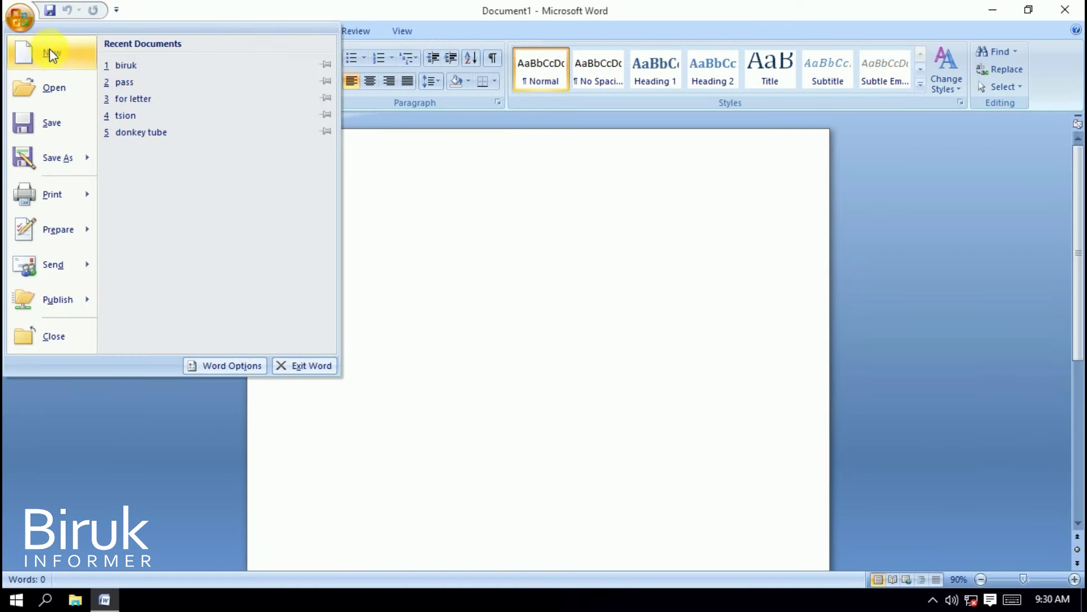
{"action": "left_click", "coordinate": [131, 67]}
{"action": "left_click", "coordinate": [436, 290]}
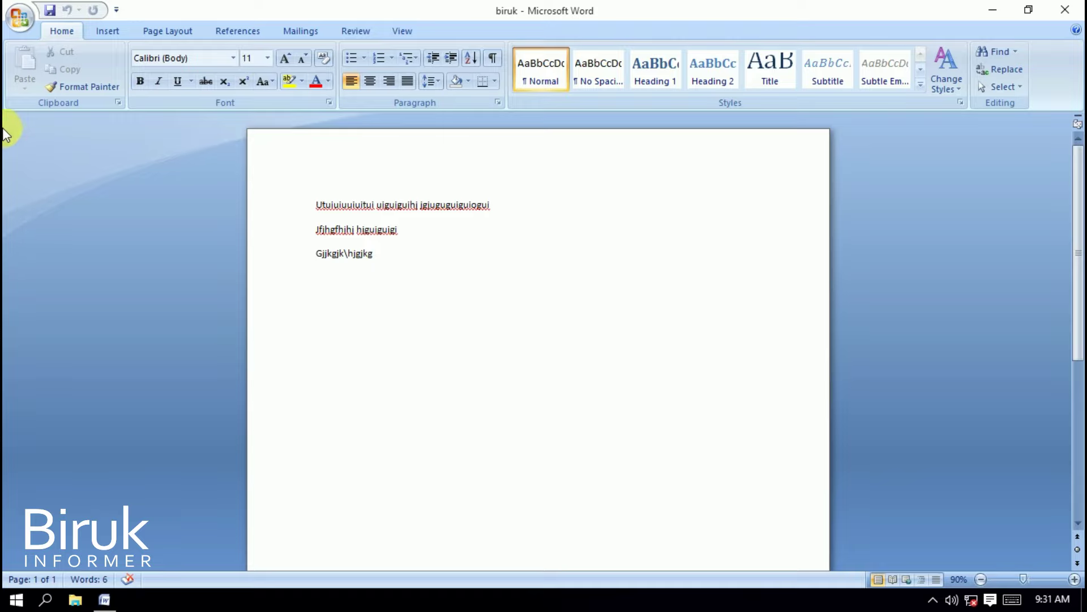
Save biruk again and start saving a copy in Word Document format.
{"action": "left_click", "coordinate": [19, 18]}
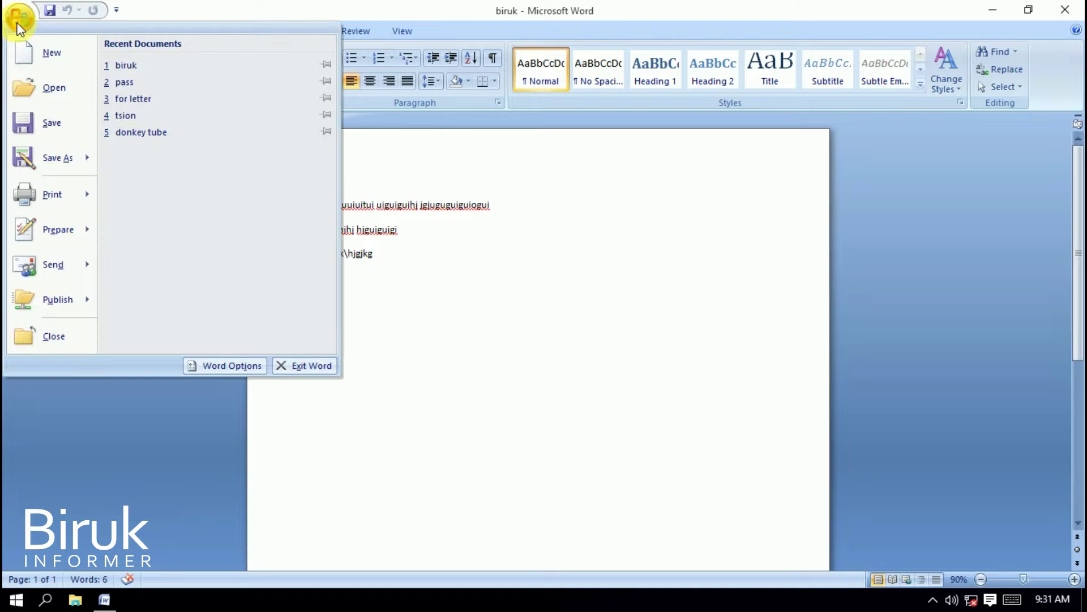
{"action": "left_click", "coordinate": [51, 124]}
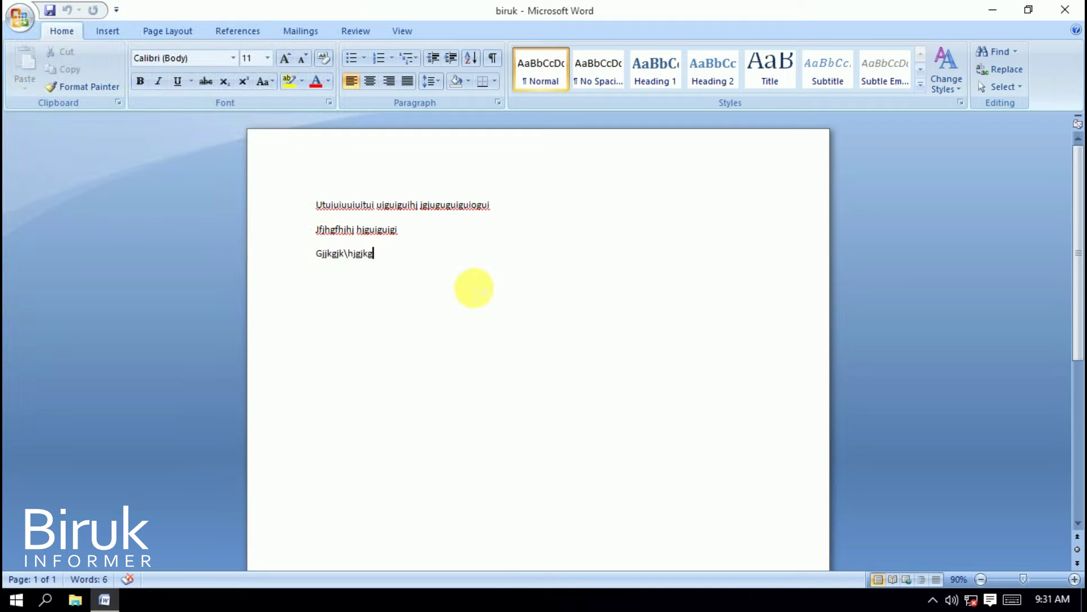
{"action": "left_click", "coordinate": [23, 18]}
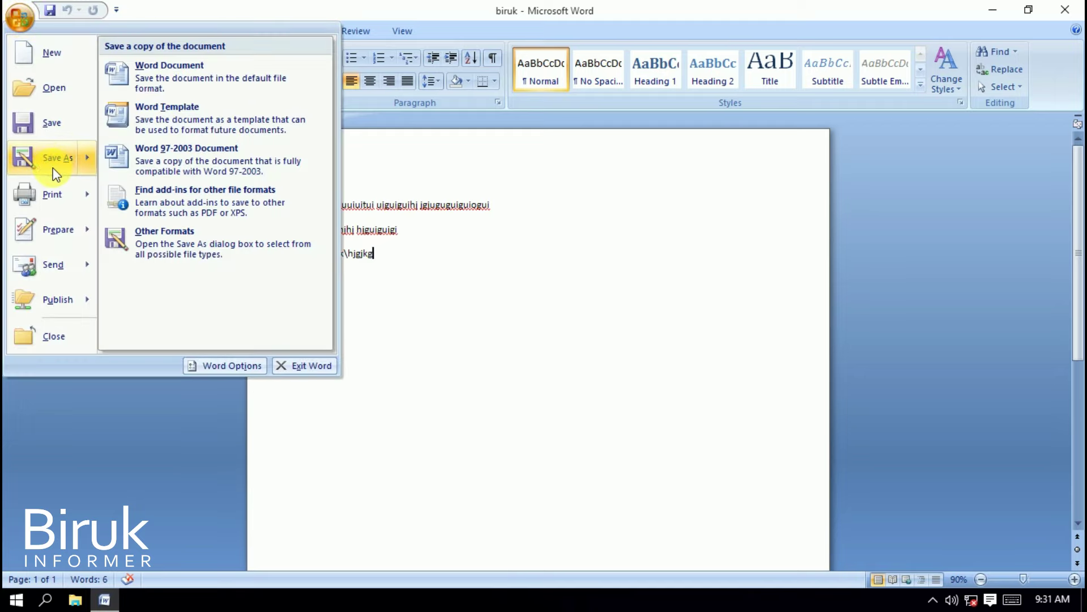
{"action": "left_click", "coordinate": [56, 164]}
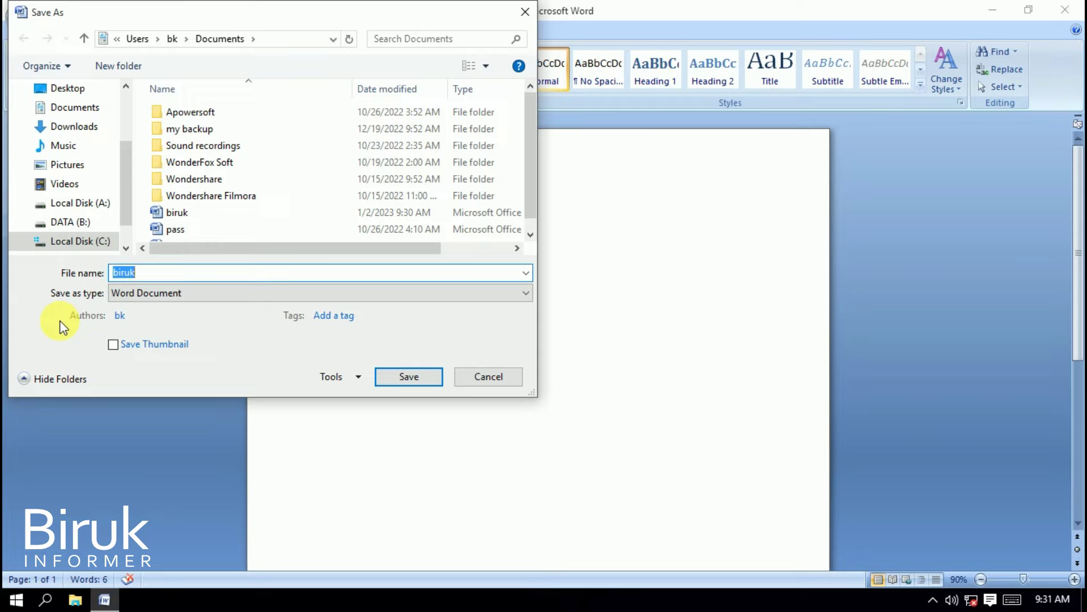
Save the copy as 'biruk 2' in the Downloads folder.
{"action": "left_click_drag", "start_coordinate": [126, 165], "coordinate": [126, 134]}
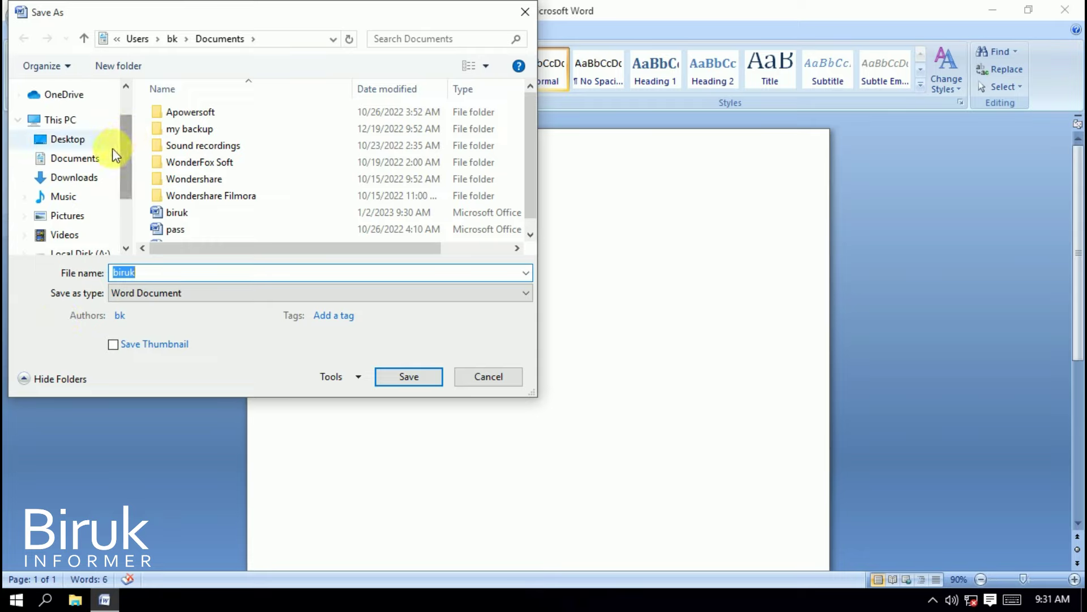
{"action": "left_click", "coordinate": [94, 178]}
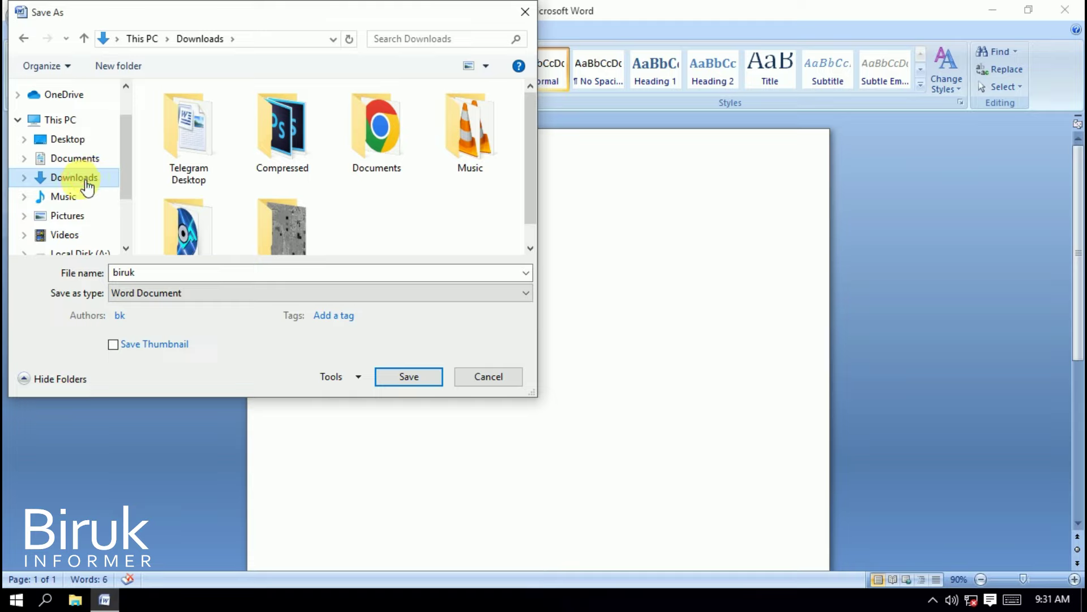
{"action": "double_click", "coordinate": [172, 276]}
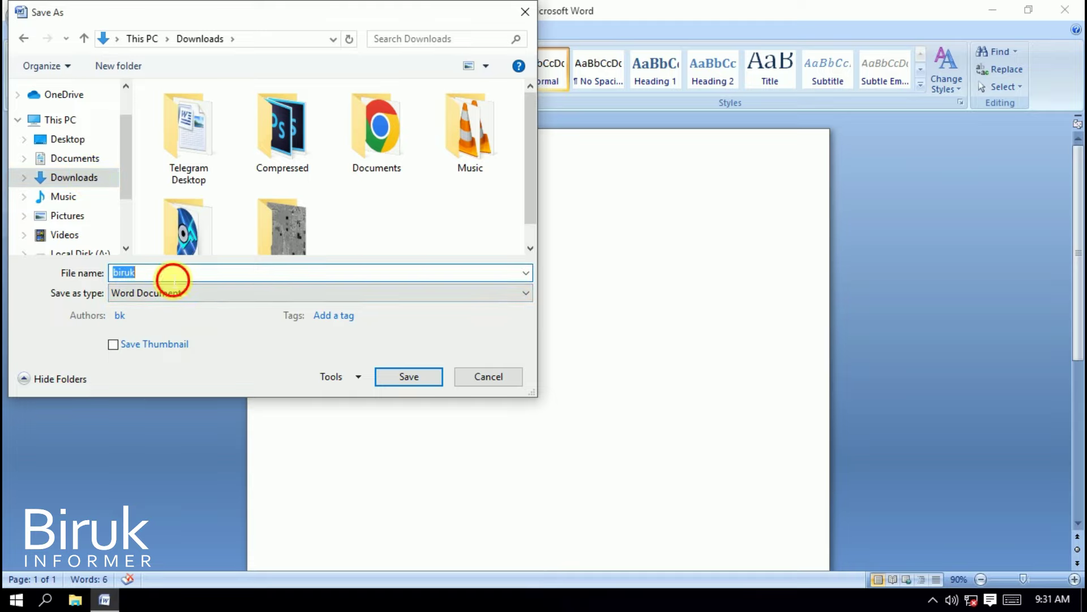
{"action": "left_click", "coordinate": [173, 277]}
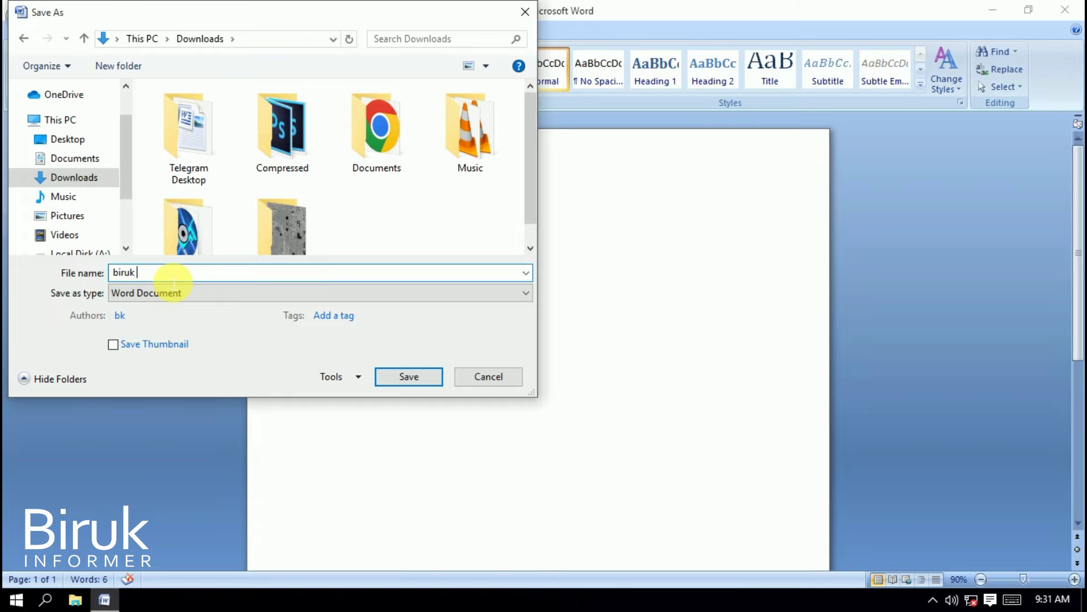
{"action": "type", "text": "2"}
{"action": "left_click", "coordinate": [424, 378]}
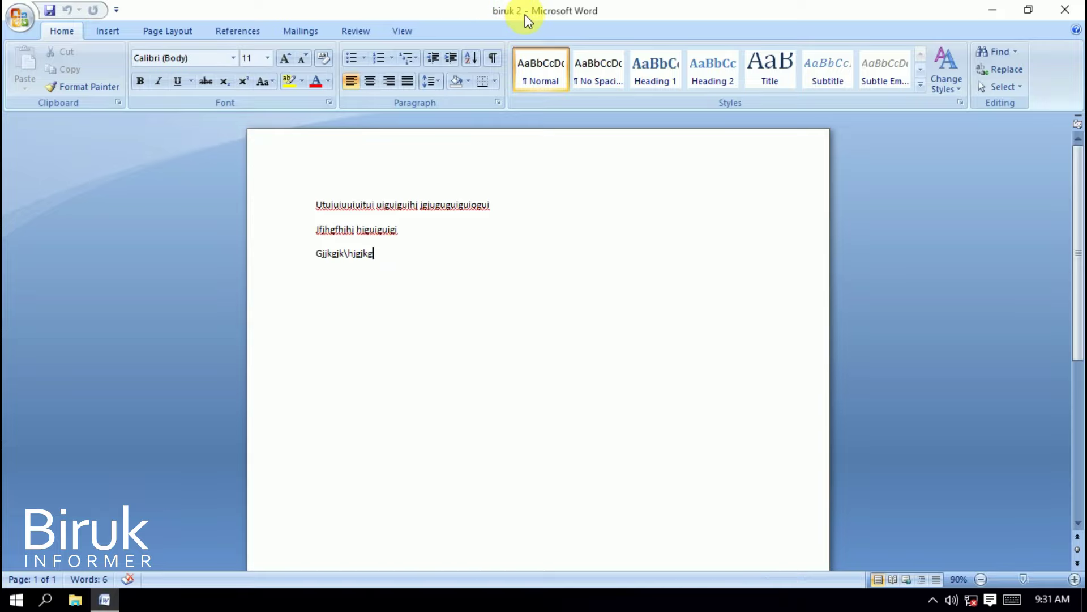
Close Word and relaunch it from the Start menu.
{"action": "left_click", "coordinate": [1065, 10]}
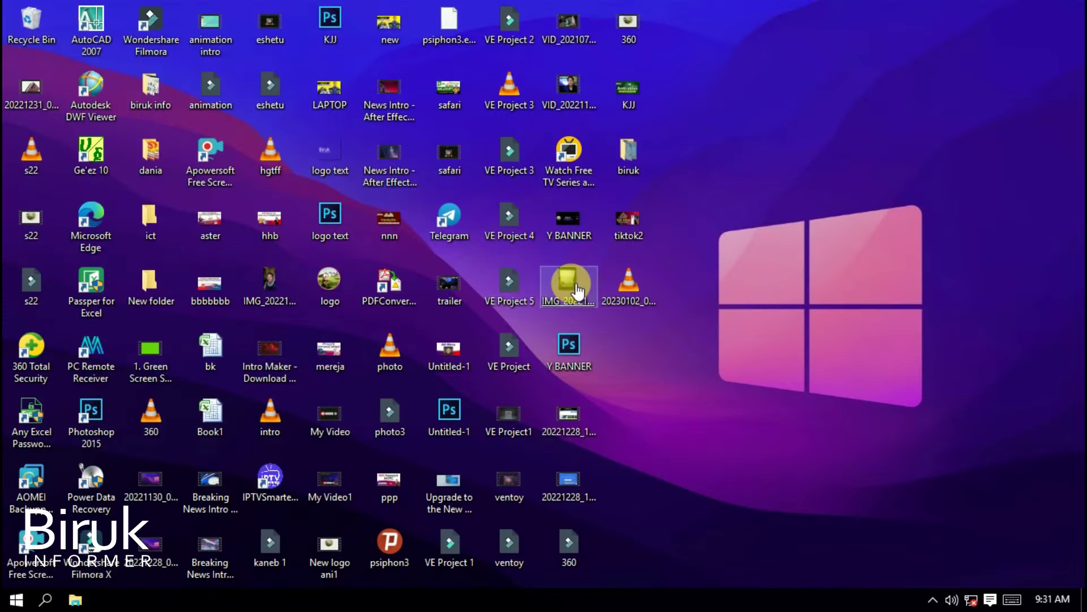
{"action": "left_click", "coordinate": [14, 599]}
{"action": "left_click", "coordinate": [311, 500]}
Open the biruk 2 document from the Downloads folder.
{"action": "left_click", "coordinate": [17, 18]}
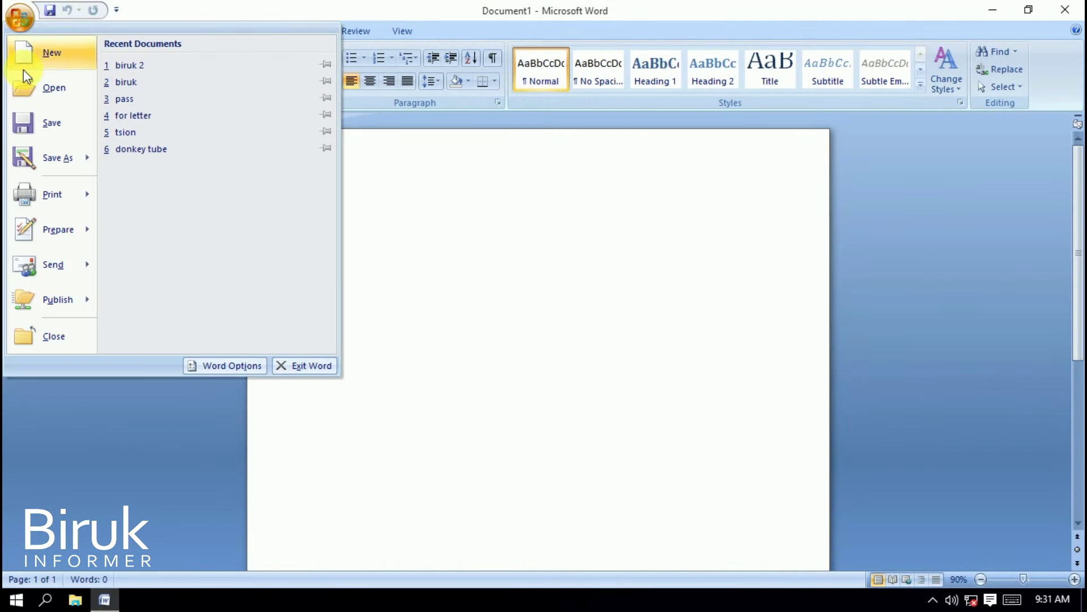
{"action": "left_click", "coordinate": [32, 94]}
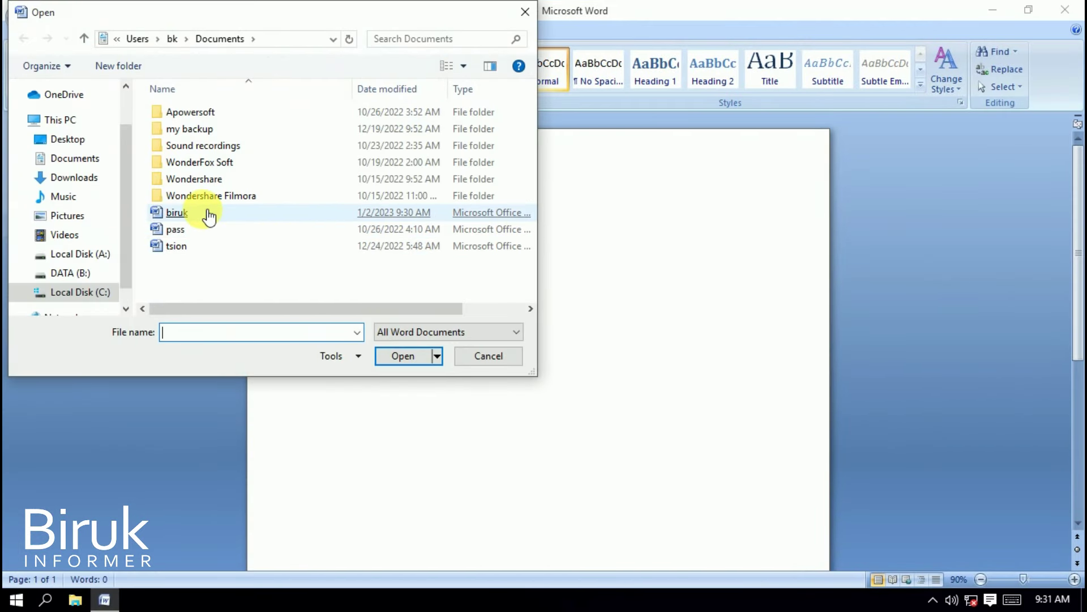
{"action": "left_click", "coordinate": [79, 178]}
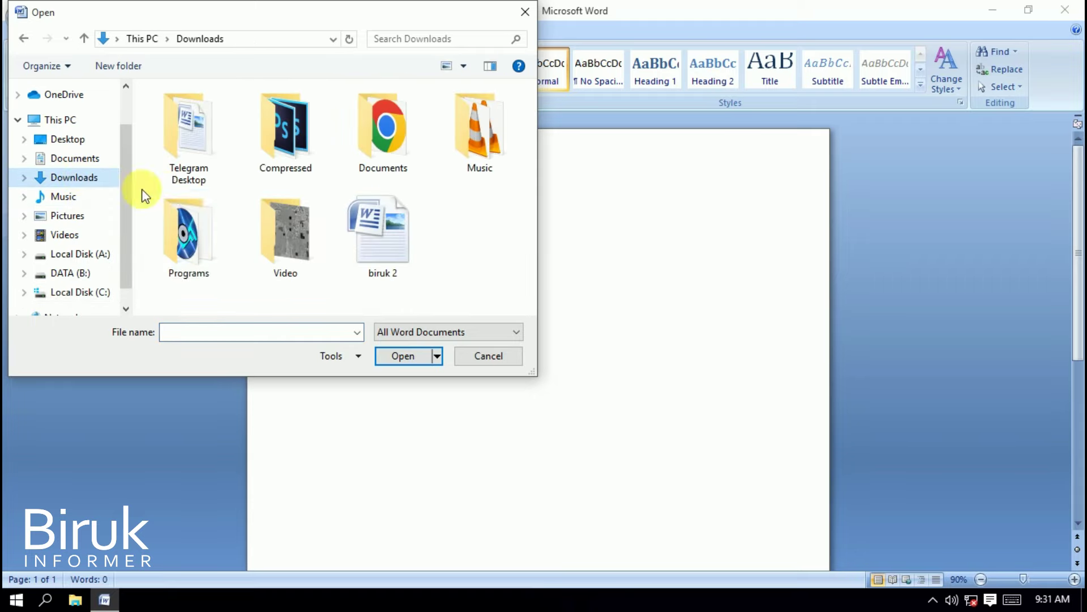
{"action": "double_click", "coordinate": [412, 252]}
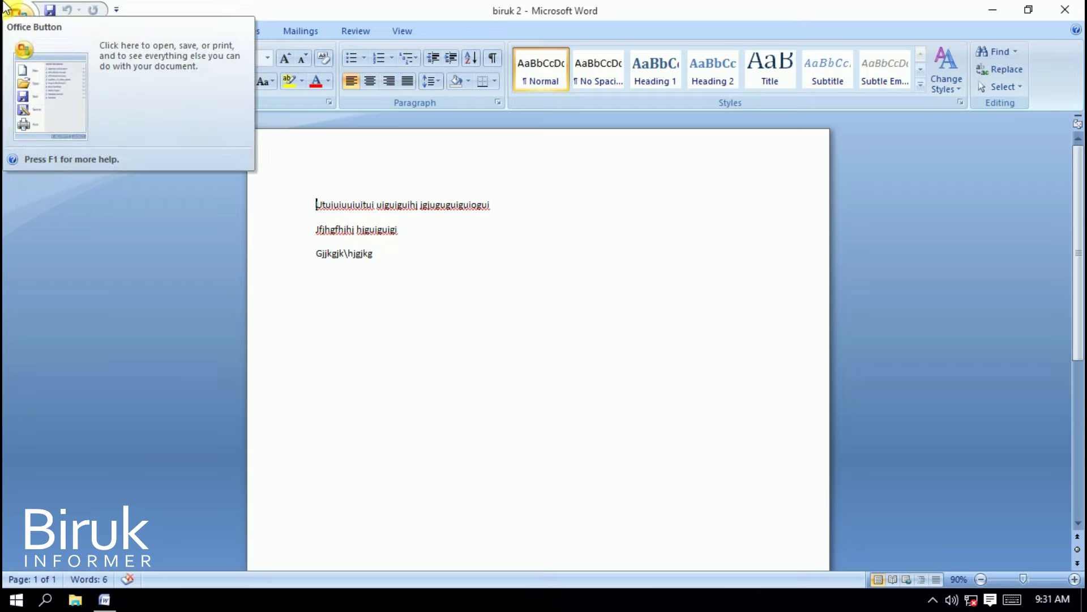
Dismiss the Office menu without printing and relaunch Word from Start.
{"action": "left_click", "coordinate": [7, 8]}
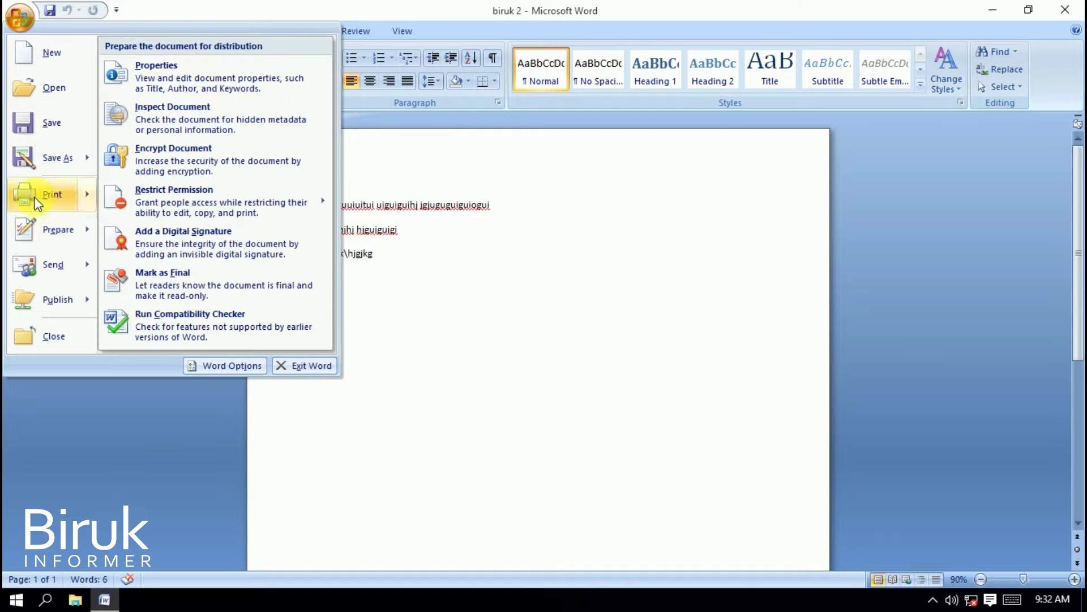
{"action": "mouse_move", "coordinate": [51, 195]}
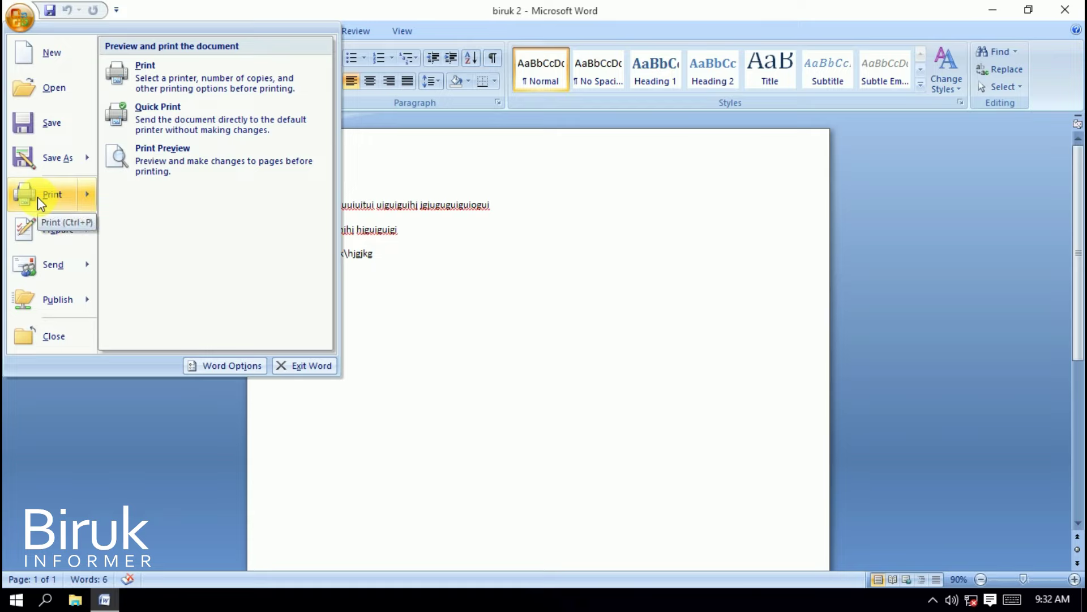
{"action": "left_click", "coordinate": [391, 277]}
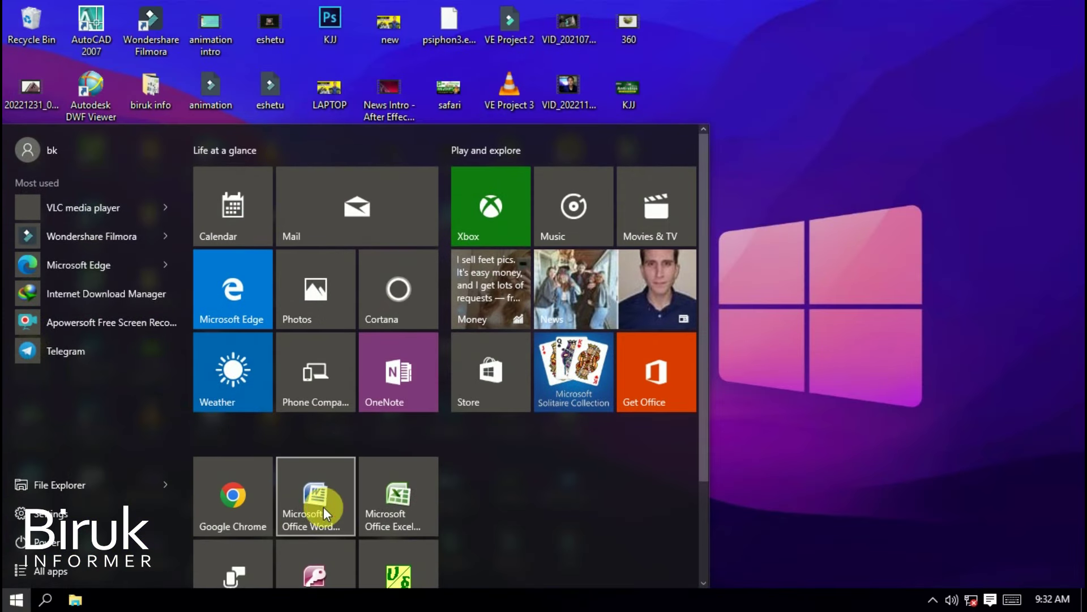
{"action": "left_click", "coordinate": [324, 507]}
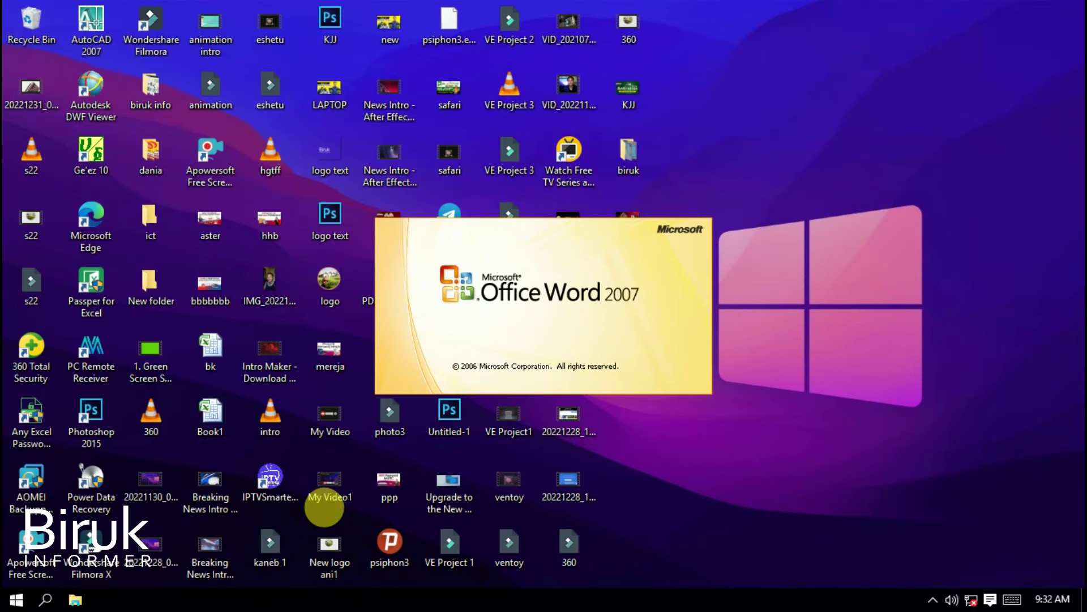
Open the biruk document from Documents and bring up its Print dialog.
{"action": "left_click", "coordinate": [12, 17]}
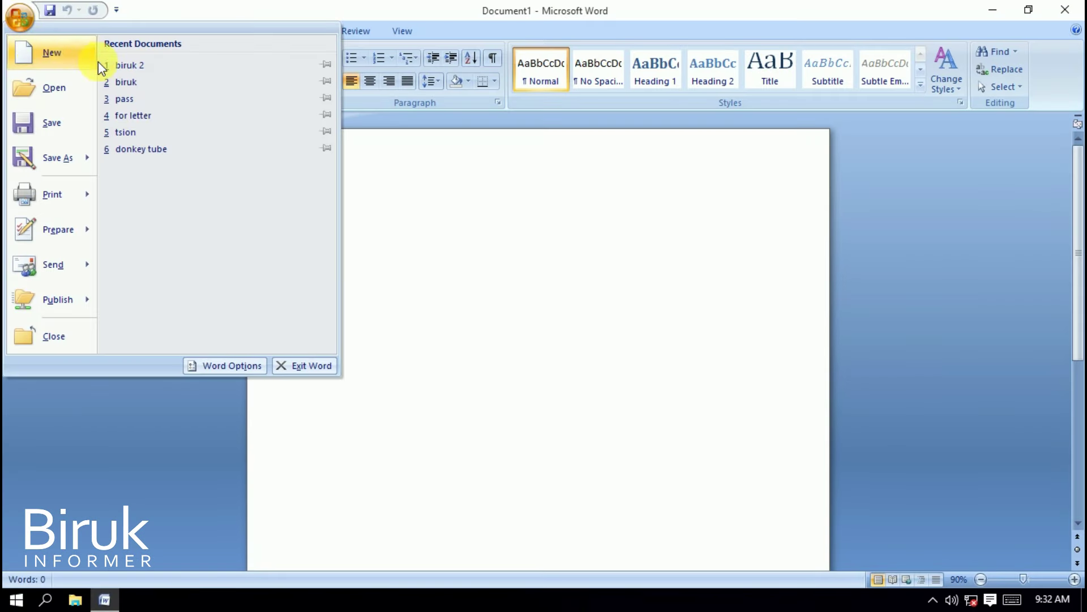
{"action": "left_click", "coordinate": [73, 92]}
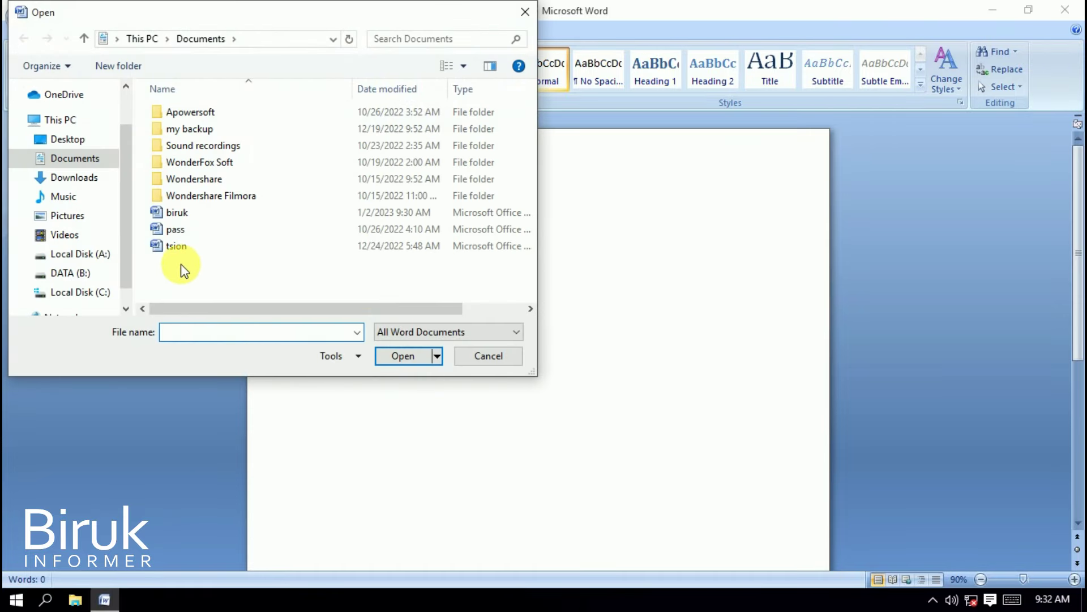
{"action": "left_click", "coordinate": [197, 217]}
{"action": "double_click", "coordinate": [197, 217]}
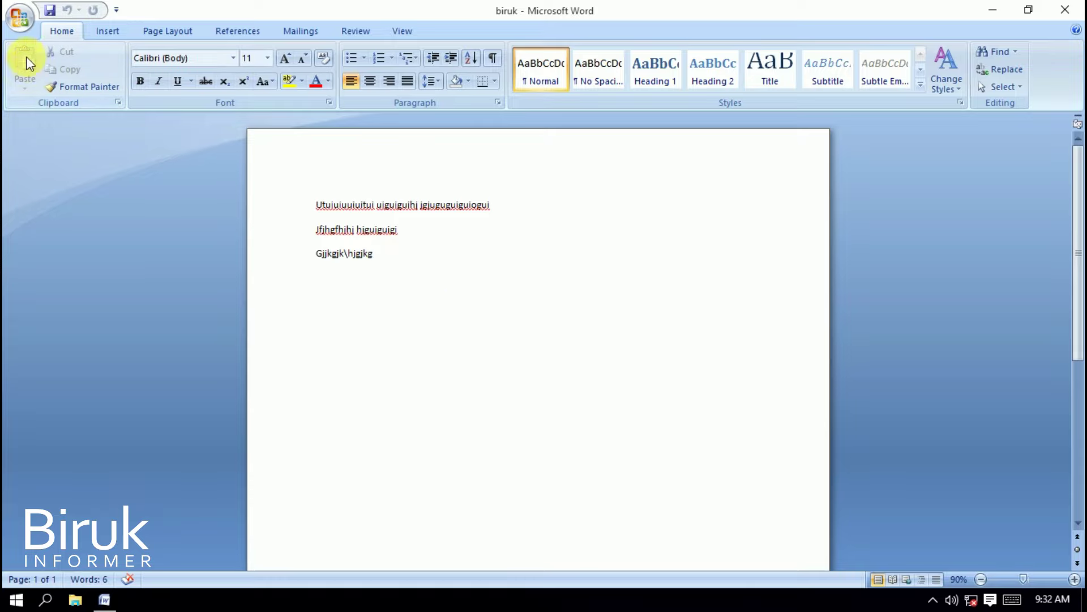
{"action": "left_click", "coordinate": [19, 20]}
{"action": "left_click", "coordinate": [26, 195]}
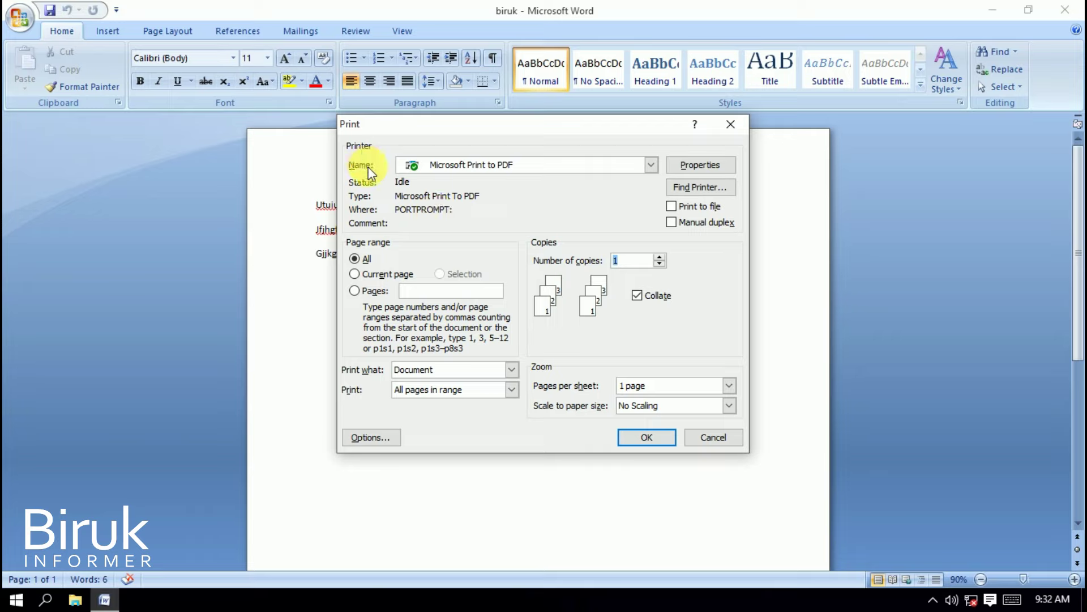
Switch the printer to Microsoft XPS Document Writer and print only the current page.
{"action": "left_click", "coordinate": [652, 165]}
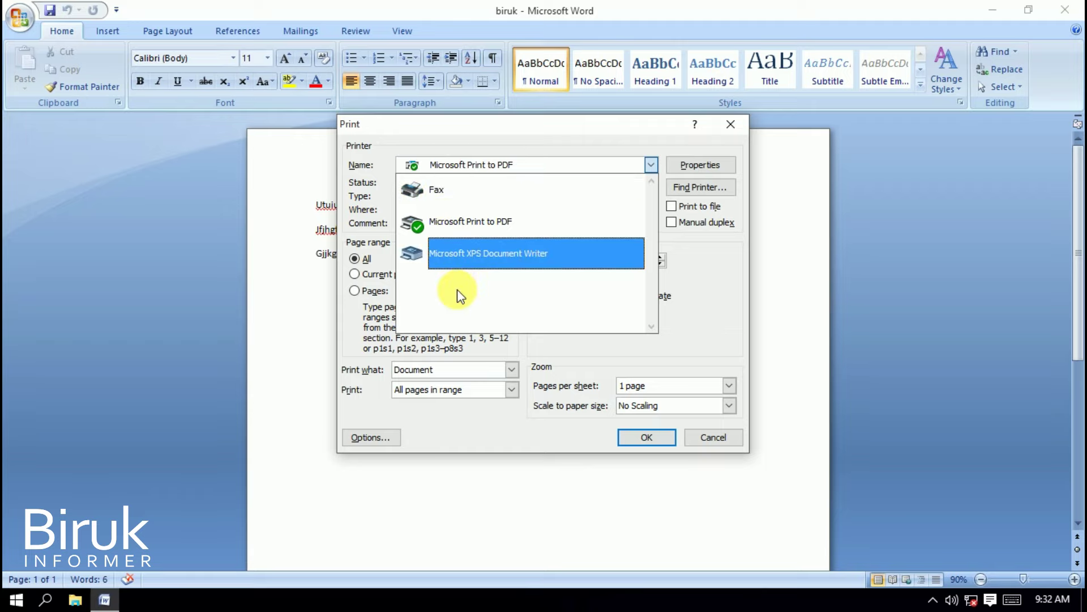
{"action": "left_click", "coordinate": [467, 256]}
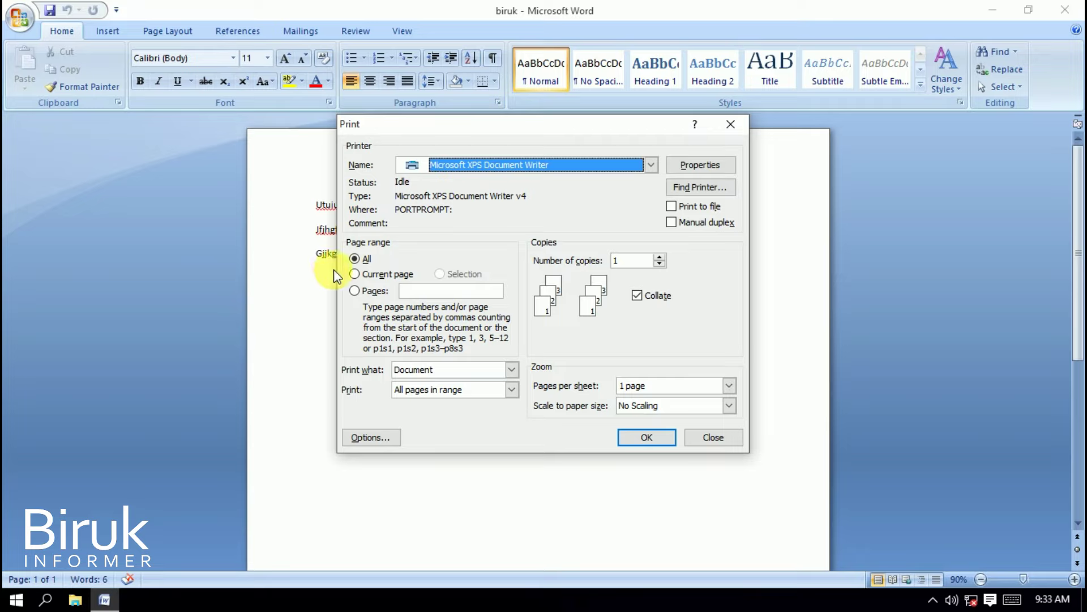
{"action": "left_click", "coordinate": [356, 259]}
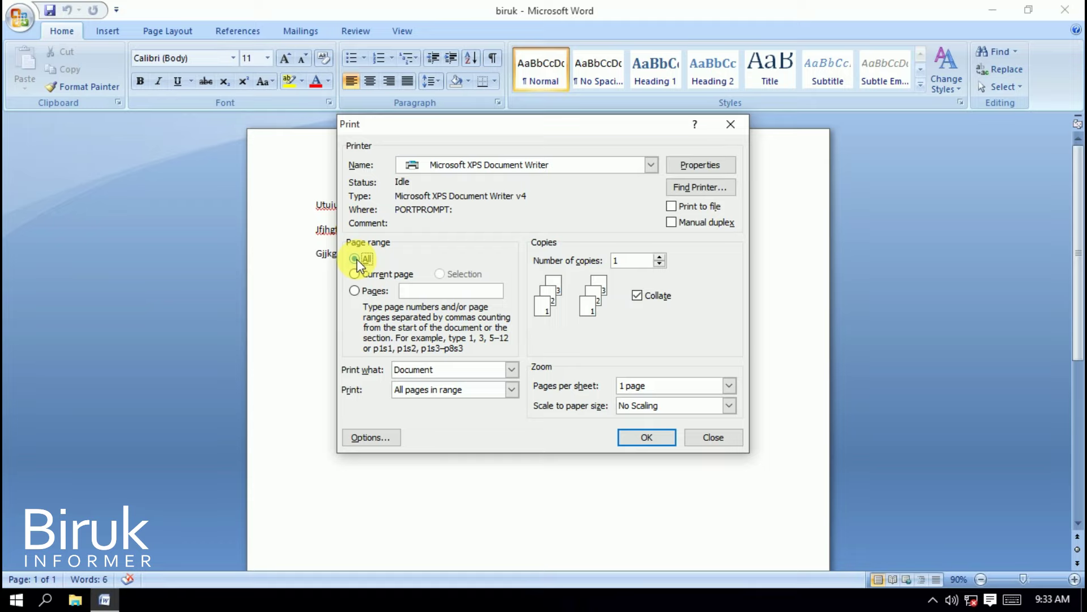
{"action": "left_click", "coordinate": [398, 275]}
{"action": "left_click_drag", "start_coordinate": [406, 133], "coordinate": [759, 145]}
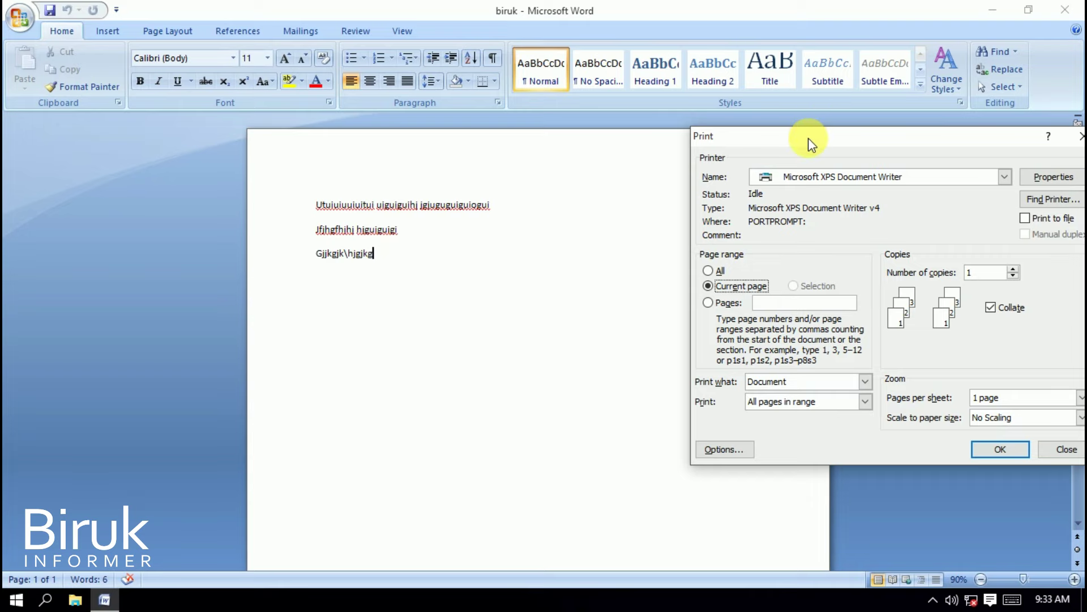
{"action": "left_click_drag", "start_coordinate": [818, 129], "coordinate": [537, 121]}
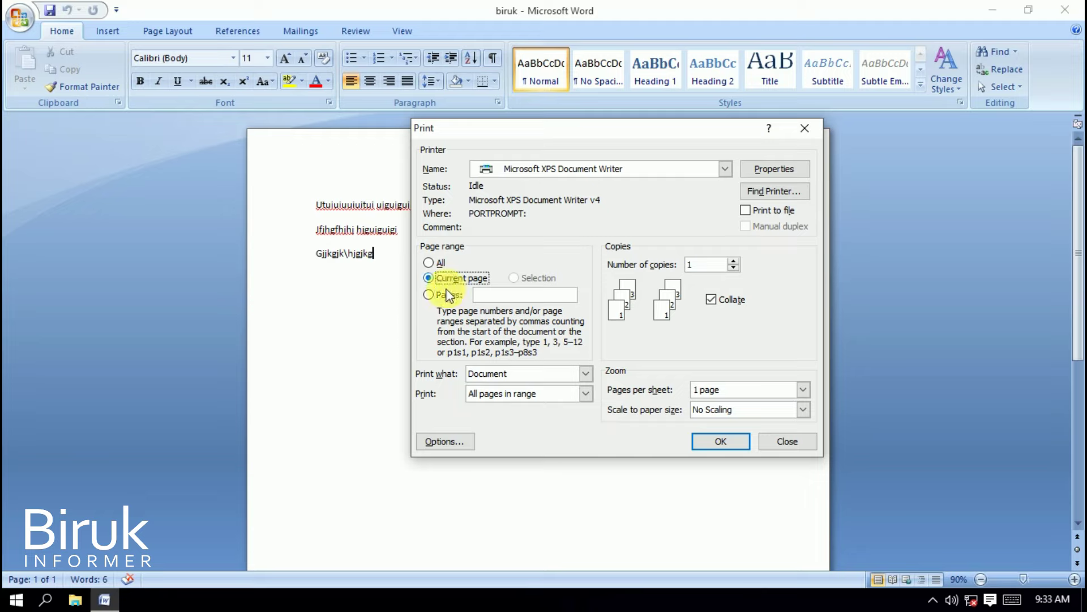
{"action": "left_click", "coordinate": [442, 301]}
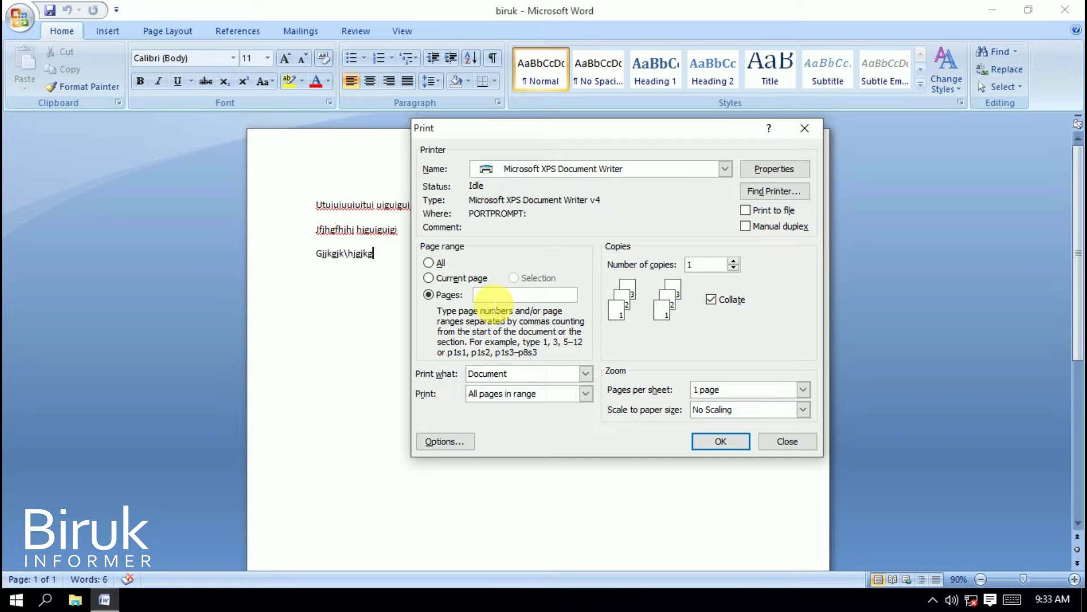
{"action": "left_click", "coordinate": [494, 295]}
{"action": "left_click", "coordinate": [453, 300]}
{"action": "left_click", "coordinate": [487, 295]}
{"action": "type", "text": "10"}
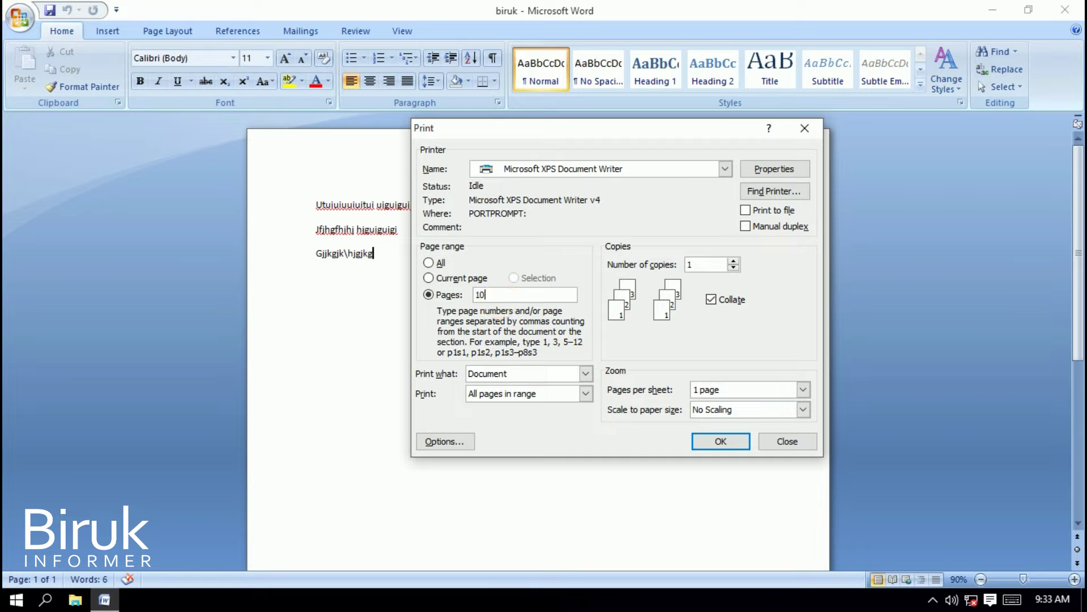
{"action": "type", "text": "-"}
{"action": "type", "text": "50"}
{"action": "left_click", "coordinate": [430, 262]}
{"action": "left_click", "coordinate": [438, 277]}
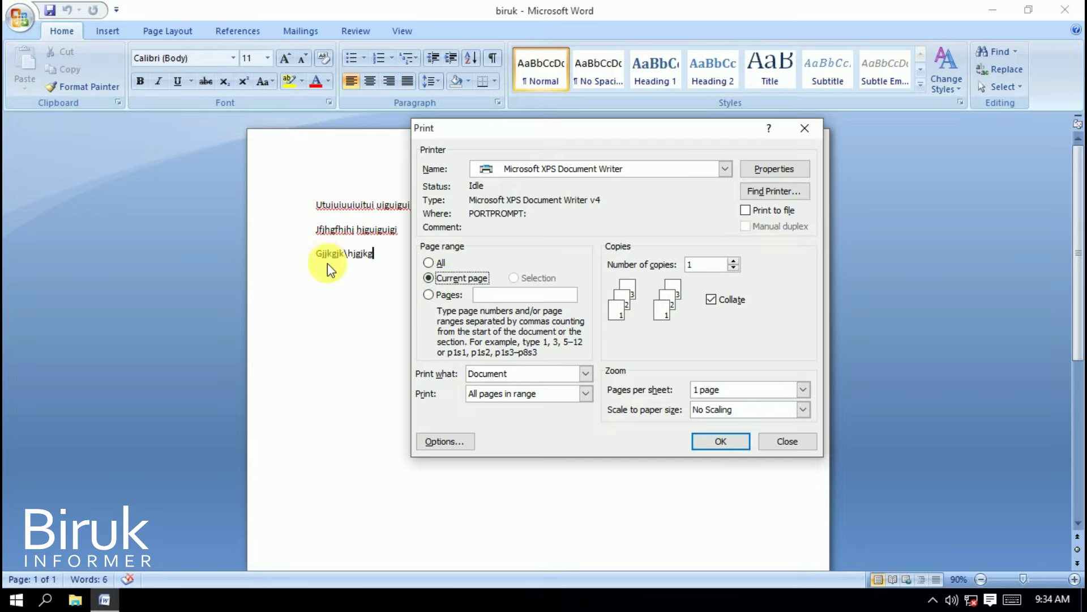
{"action": "left_click", "coordinate": [438, 295]}
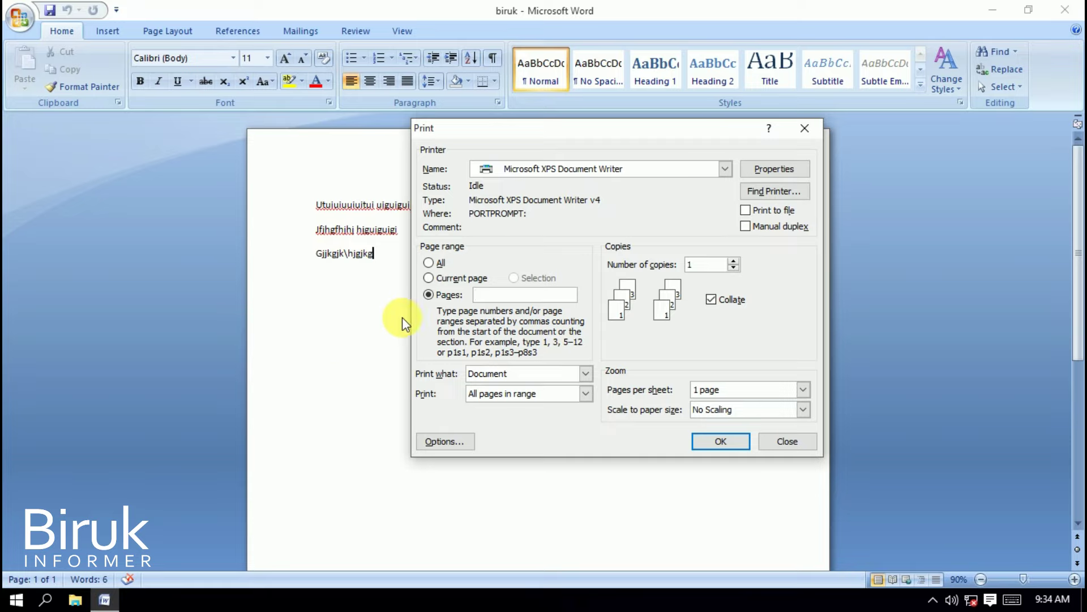
{"action": "left_click", "coordinate": [445, 282]}
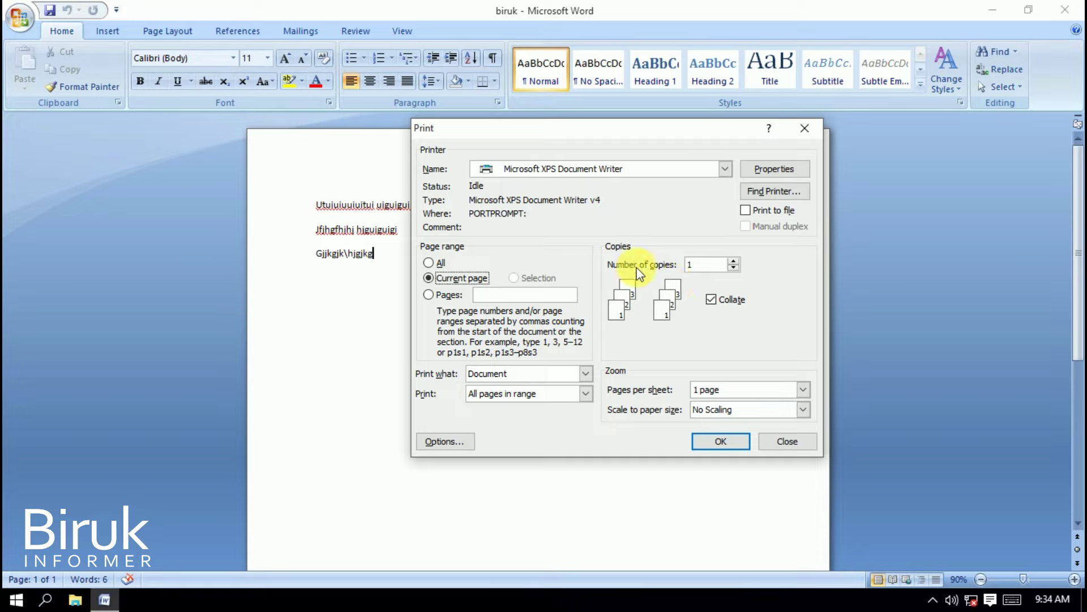
{"action": "left_click", "coordinate": [712, 266]}
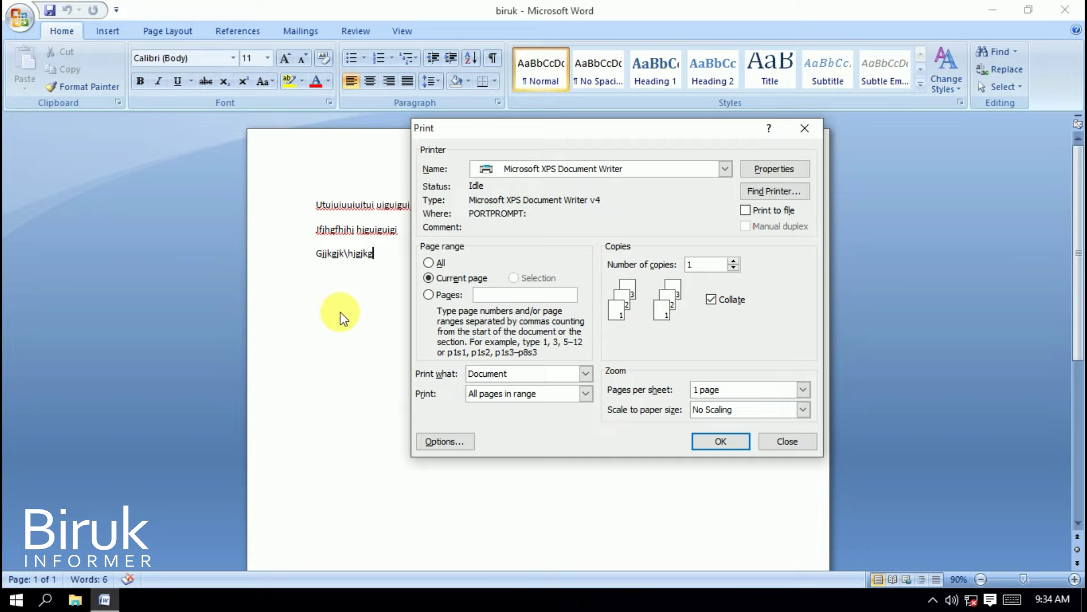
{"action": "left_click", "coordinate": [428, 262]}
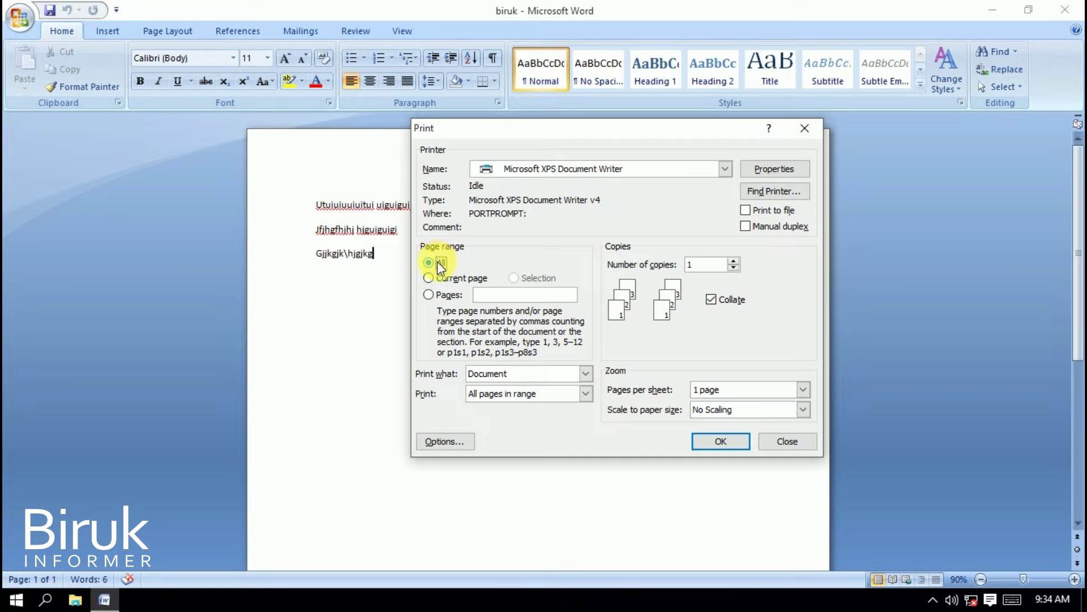
{"action": "left_click", "coordinate": [705, 265]}
{"action": "key", "text": "BackSpace"}
Set Number of copies to 10, with the page range on Current page.
{"action": "type", "text": "3"}
{"action": "double_click", "coordinate": [702, 266]}
{"action": "double_click", "coordinate": [689, 271]}
{"action": "left_click", "coordinate": [708, 274]}
{"action": "key", "text": "BackSpace"}
{"action": "left_click", "coordinate": [462, 278]}
{"action": "left_click", "coordinate": [708, 265]}
{"action": "type", "text": "1"}
{"action": "double_click", "coordinate": [702, 265]}
{"action": "type", "text": "2"}
{"action": "left_click", "coordinate": [717, 267]}
{"action": "double_click", "coordinate": [716, 267]}
{"action": "type", "text": "3"}
{"action": "key", "text": "BackSpace"}
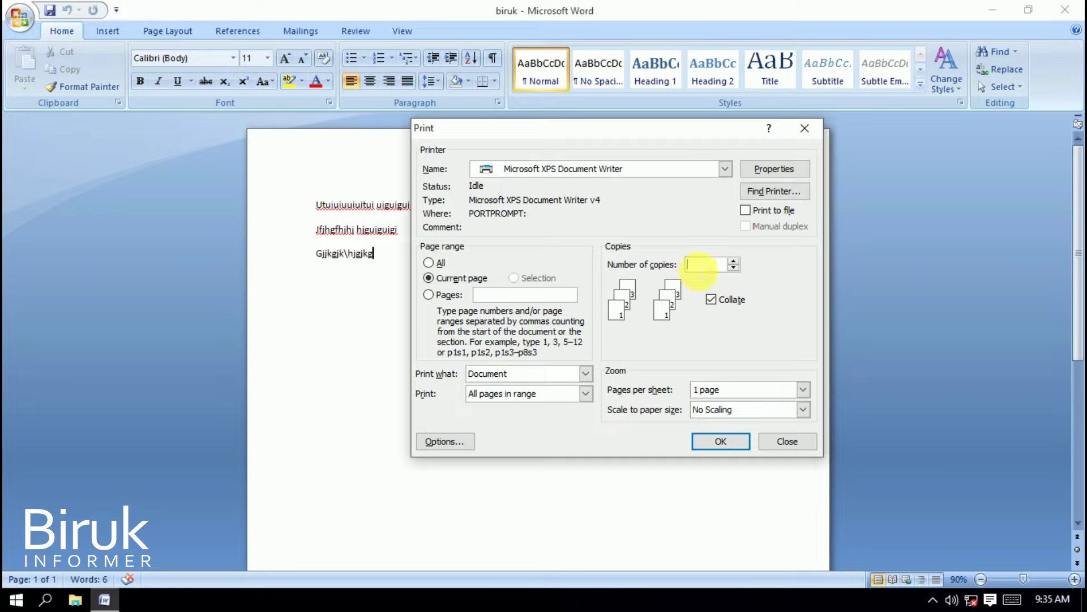
{"action": "type", "text": "10"}
Browse the Scale to paper size list, leaving the printout unscaled for now.
{"action": "left_click", "coordinate": [803, 409]}
{"action": "scroll", "coordinate": [749, 444], "scroll_direction": "down", "scroll_amount": 1}
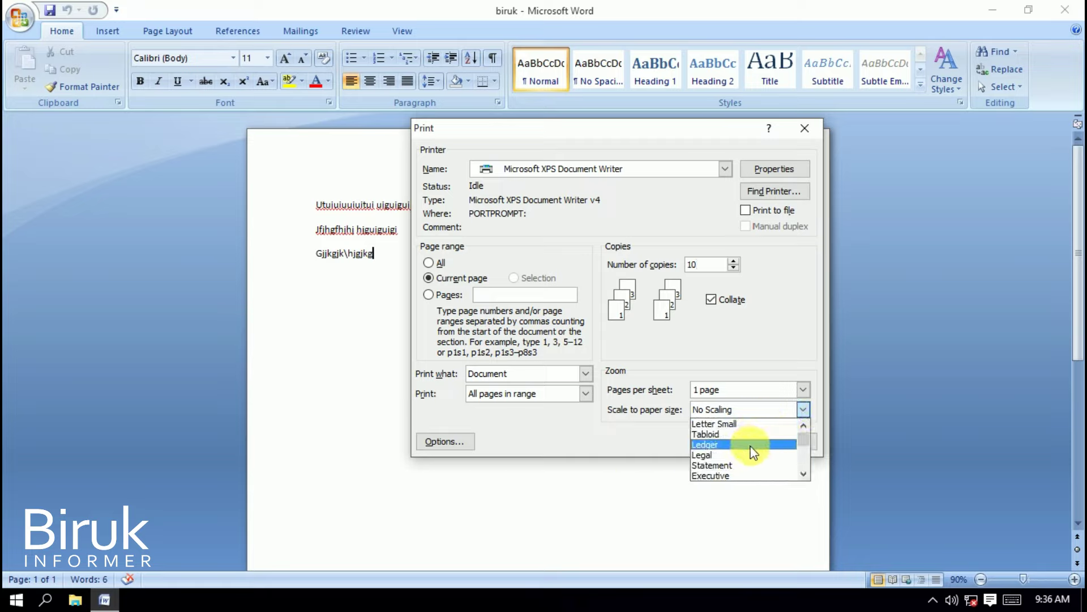
{"action": "mouse_move", "coordinate": [808, 435]}
{"action": "left_mouse_down"}
{"action": "mouse_move", "coordinate": [809, 456]}
{"action": "mouse_move", "coordinate": [802, 409]}
{"action": "left_mouse_up"}
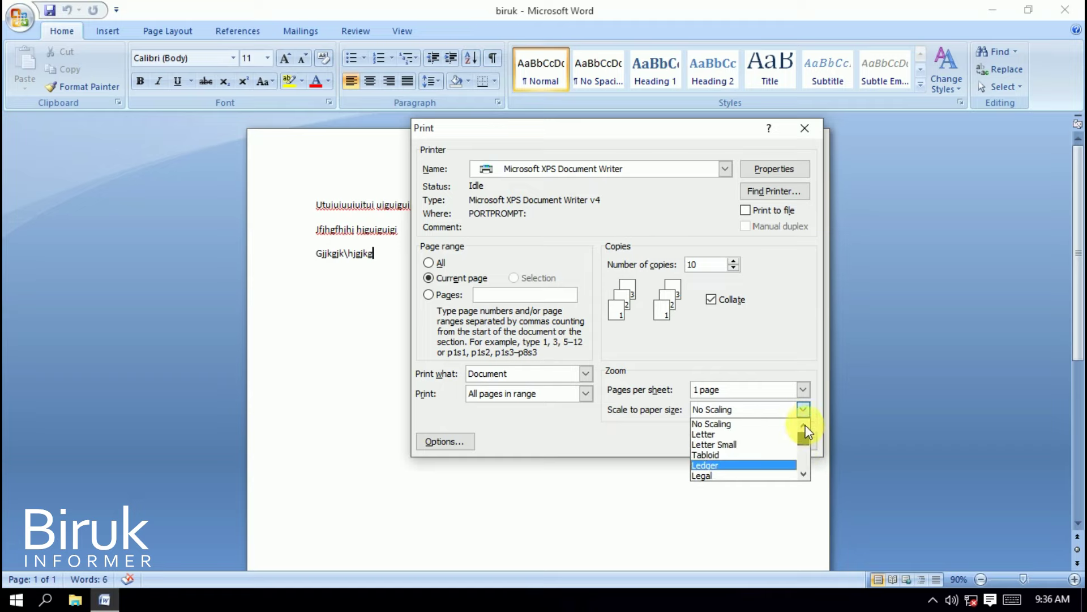
{"action": "left_click", "coordinate": [801, 409]}
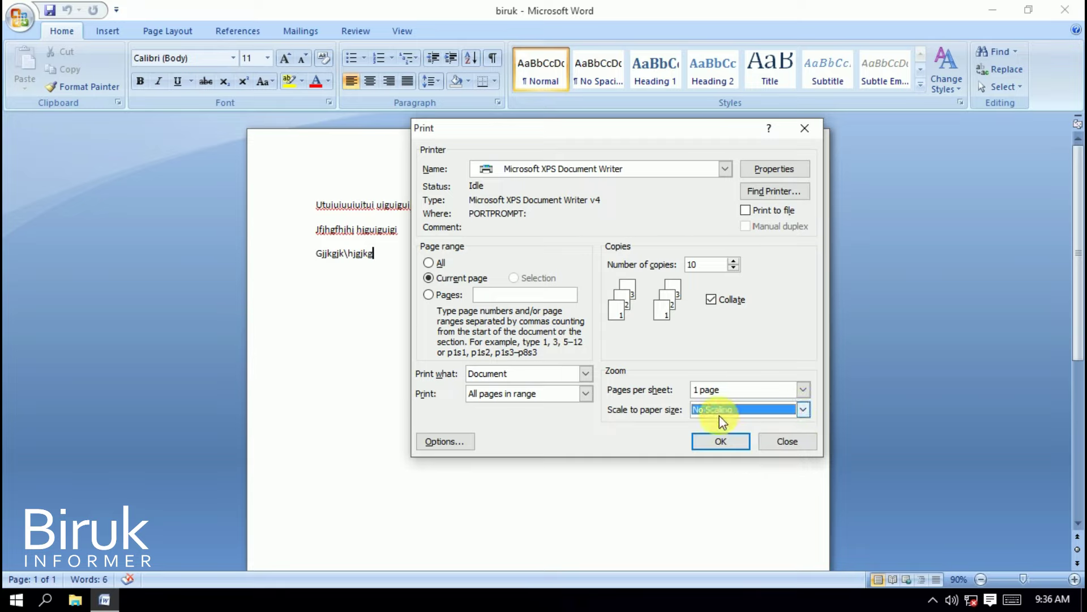
{"action": "left_click", "coordinate": [724, 446]}
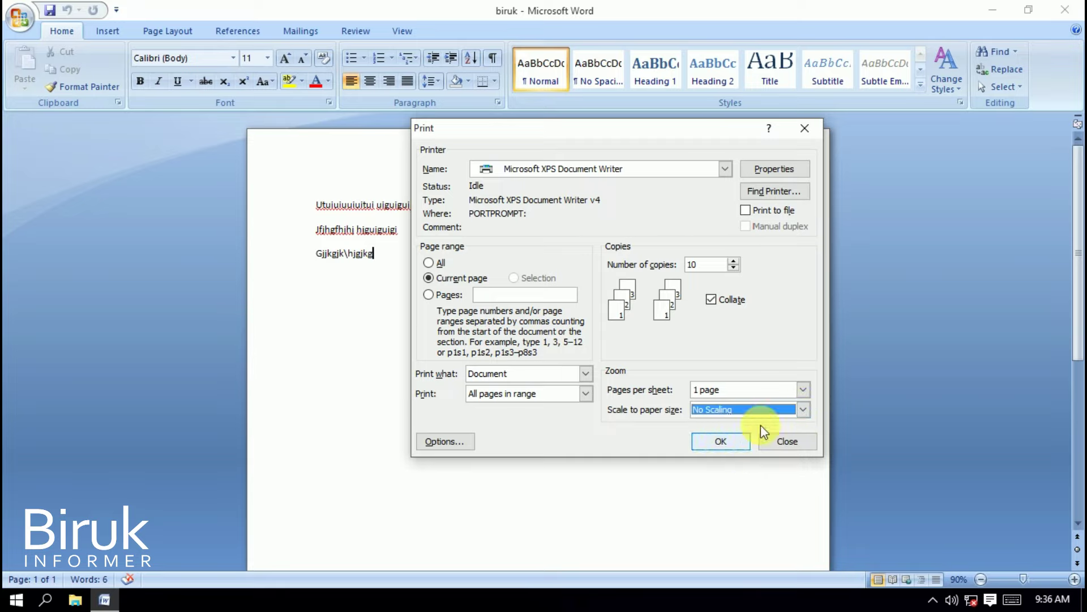
{"action": "left_click", "coordinate": [802, 410]}
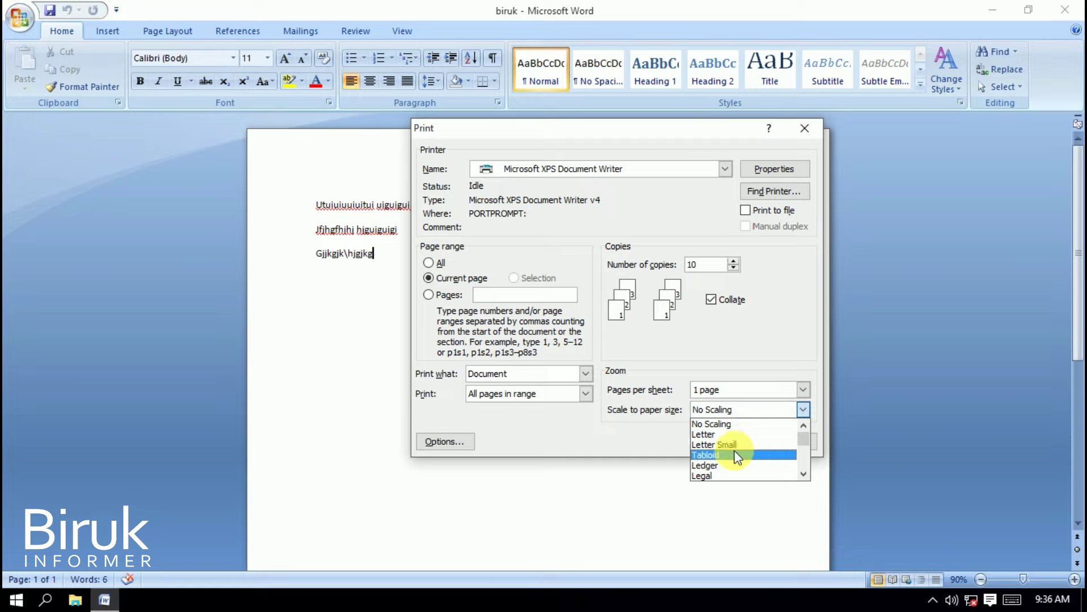
{"action": "scroll", "coordinate": [736, 456], "scroll_direction": "down", "scroll_amount": 1}
{"action": "scroll", "coordinate": [718, 468], "scroll_direction": "down", "scroll_amount": 1}
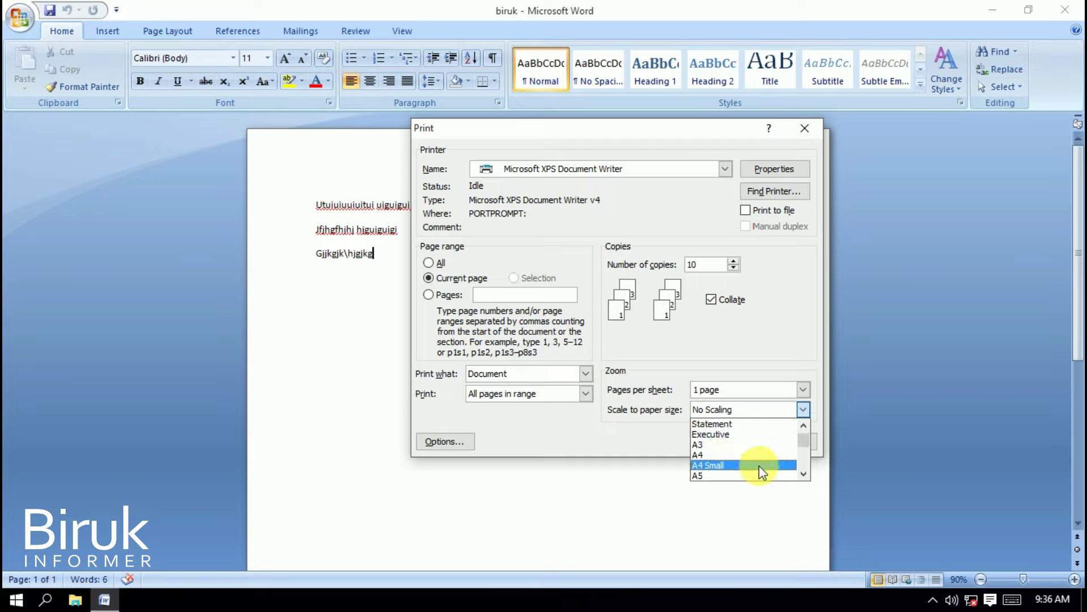
{"action": "scroll", "coordinate": [737, 465], "scroll_direction": "down", "scroll_amount": 1}
{"action": "scroll", "coordinate": [744, 463], "scroll_direction": "down", "scroll_amount": 1}
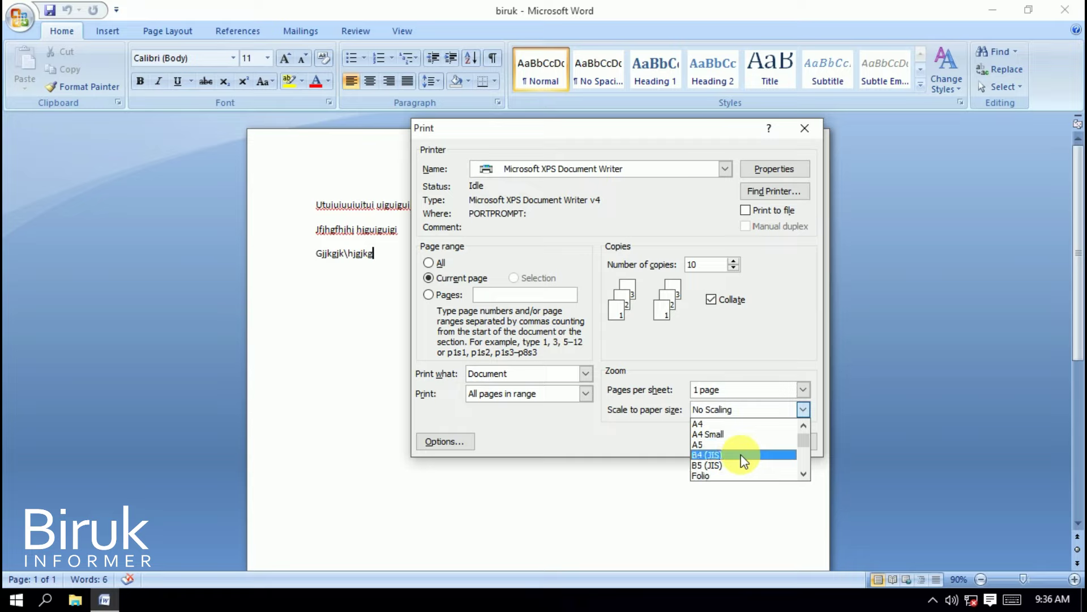
{"action": "scroll", "coordinate": [743, 472], "scroll_direction": "down", "scroll_amount": 1}
{"action": "scroll", "coordinate": [740, 473], "scroll_direction": "down", "scroll_amount": 1}
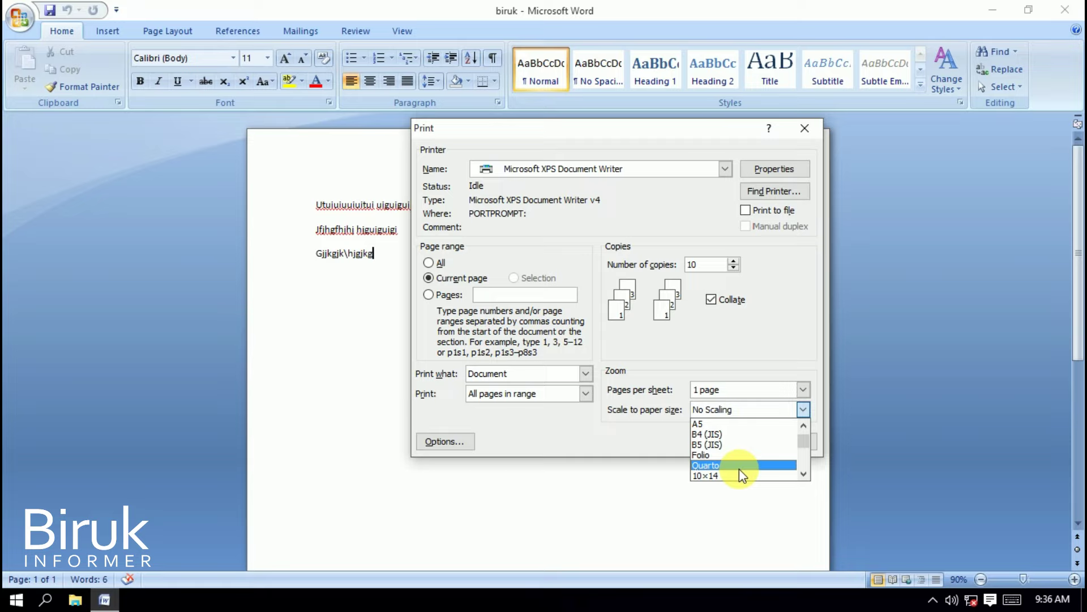
{"action": "scroll", "coordinate": [739, 467], "scroll_direction": "up", "scroll_amount": 2}
{"action": "scroll", "coordinate": [739, 463], "scroll_direction": "up", "scroll_amount": 2}
{"action": "left_click", "coordinate": [716, 424]}
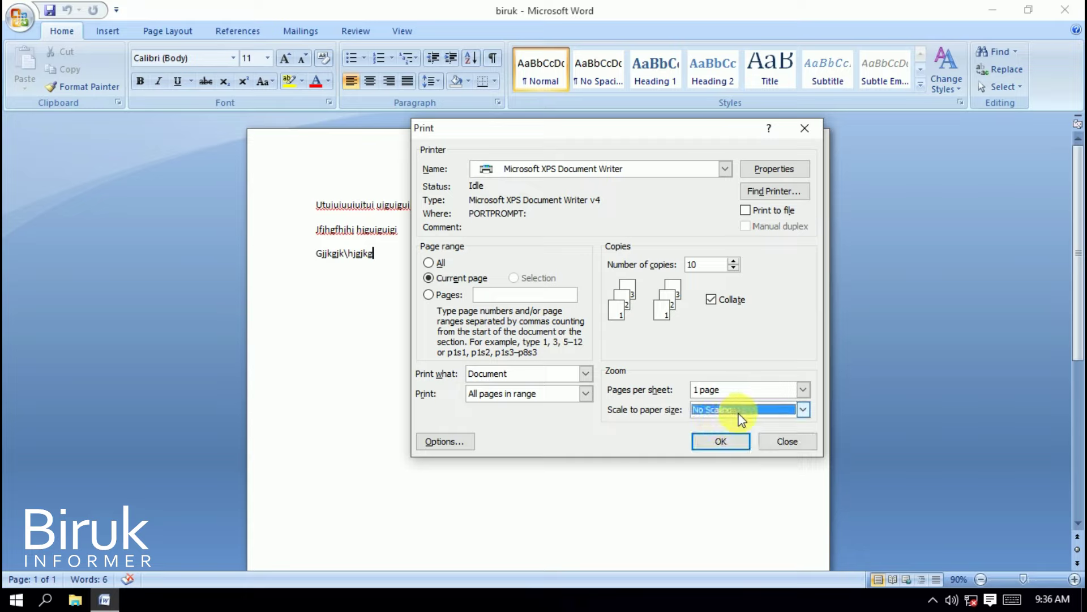
Scale the printout to A4 paper and send the 10 copies to print.
{"action": "left_click", "coordinate": [789, 410]}
{"action": "scroll", "coordinate": [746, 465], "scroll_direction": "down", "scroll_amount": 2}
{"action": "scroll", "coordinate": [745, 464], "scroll_direction": "down", "scroll_amount": 1}
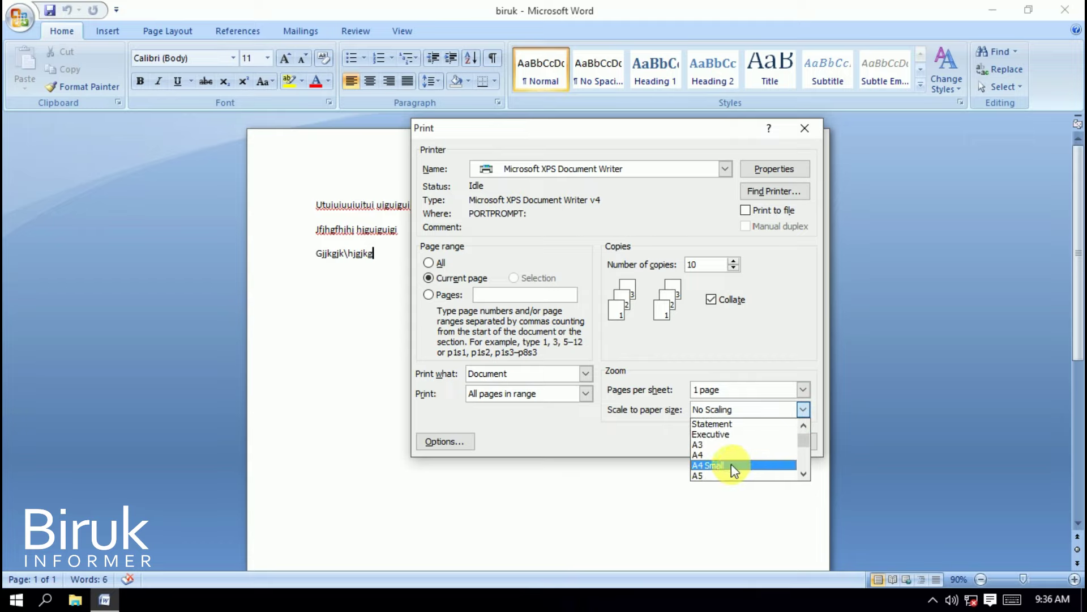
{"action": "left_click", "coordinate": [719, 455]}
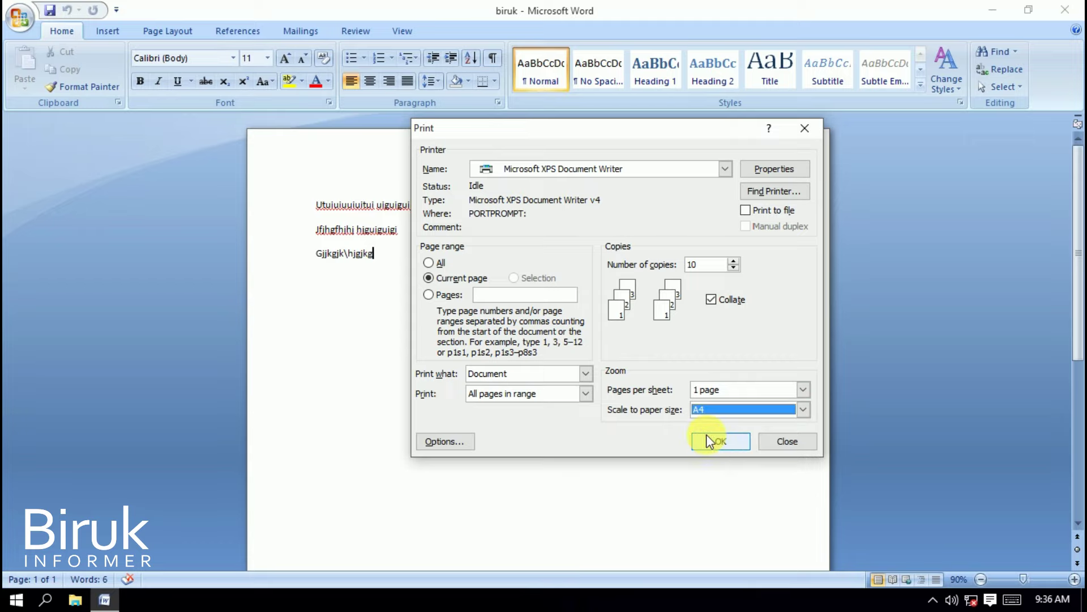
{"action": "left_click", "coordinate": [712, 439]}
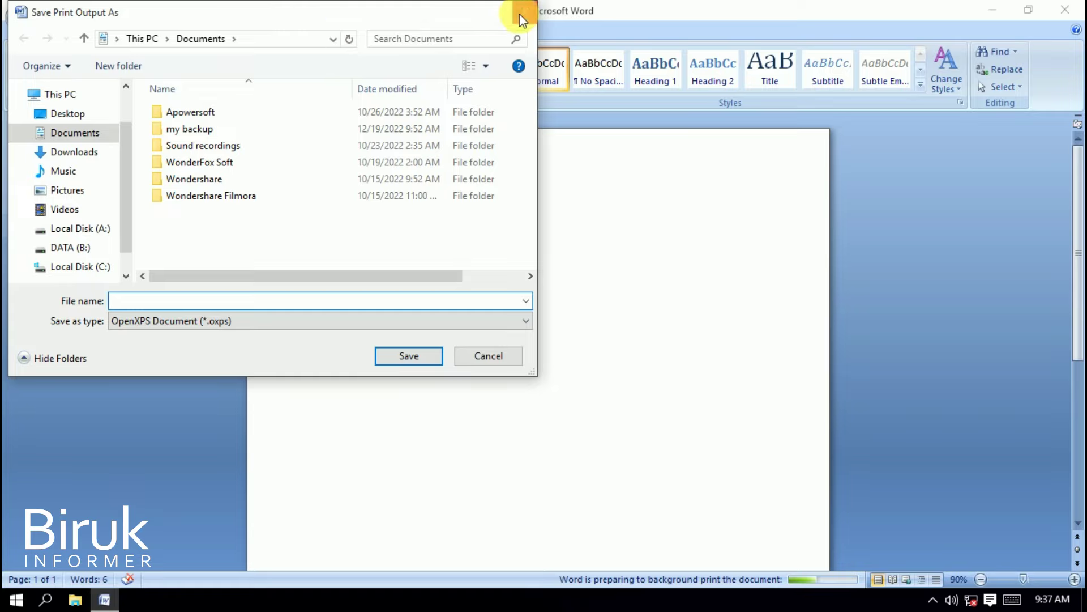
Close the print-output save window unsaved and cancel the reopened Print dialog.
{"action": "left_click", "coordinate": [523, 12]}
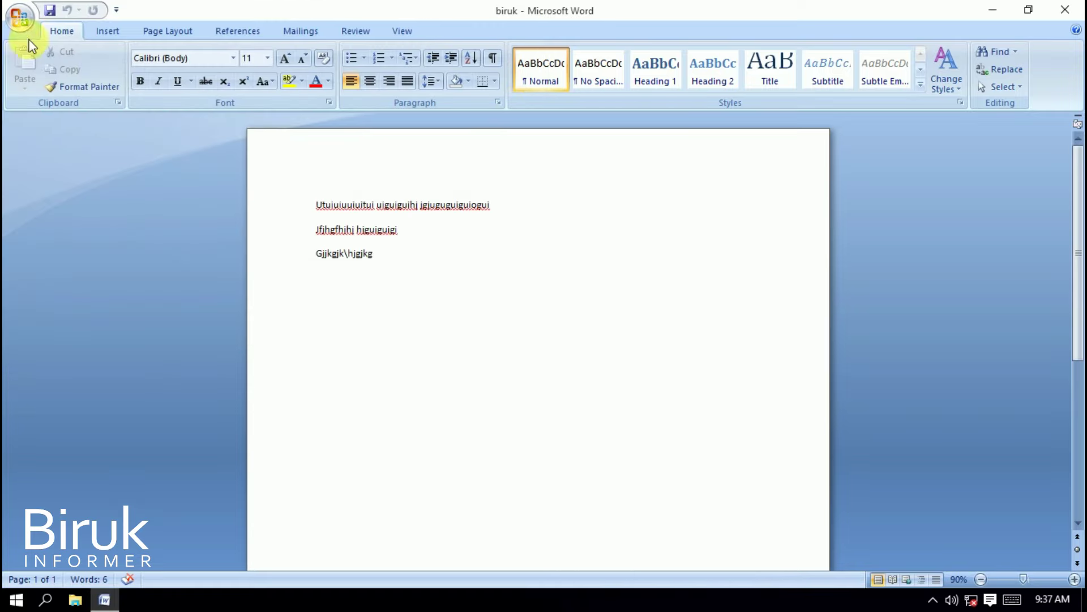
{"action": "left_click", "coordinate": [19, 19]}
{"action": "left_click", "coordinate": [34, 196]}
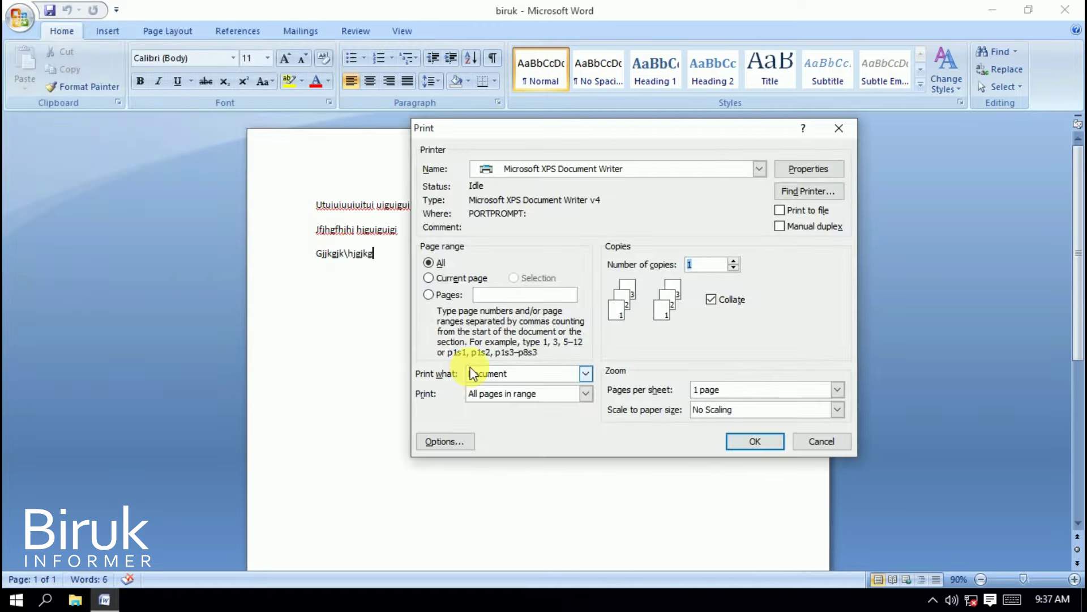
{"action": "left_click", "coordinate": [842, 440]}
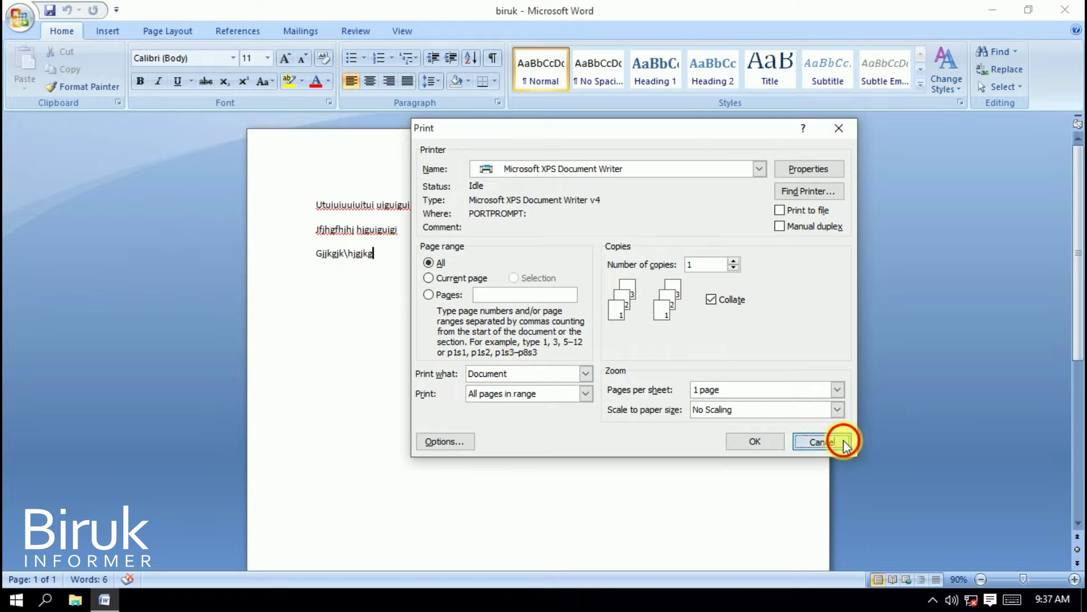
Place the insertion point at the end of the third line.
{"action": "left_click", "coordinate": [426, 240]}
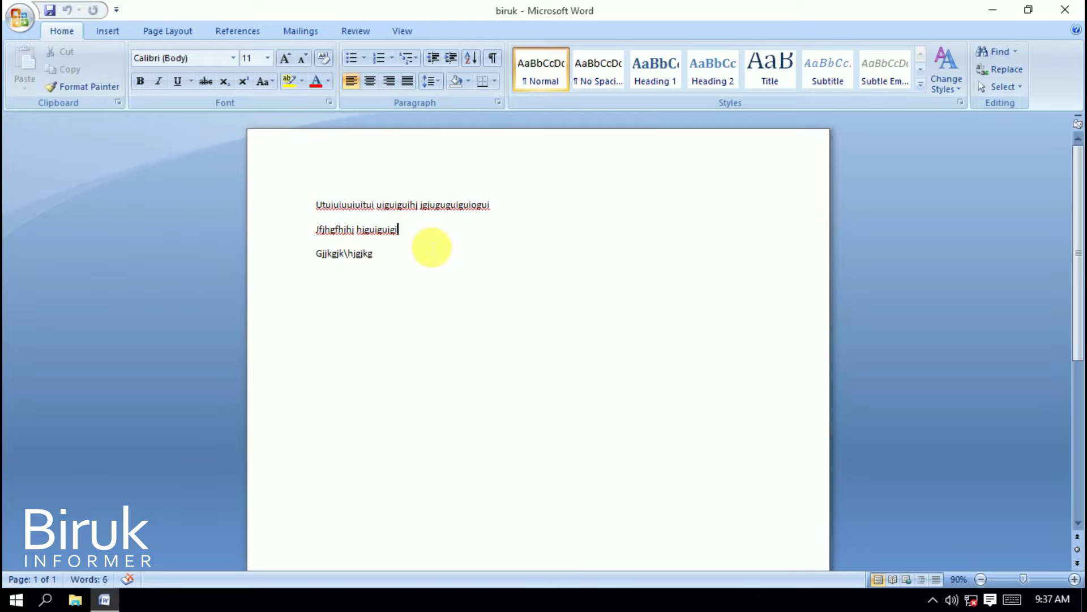
{"action": "left_click", "coordinate": [432, 262]}
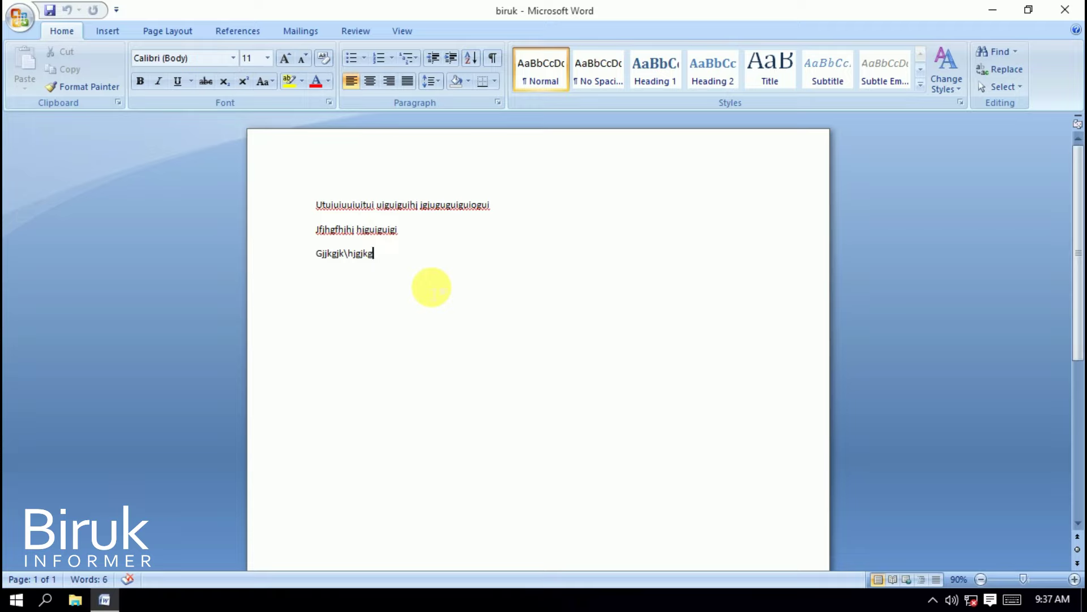
{"action": "left_click", "coordinate": [24, 23]}
{"action": "left_click", "coordinate": [53, 198]}
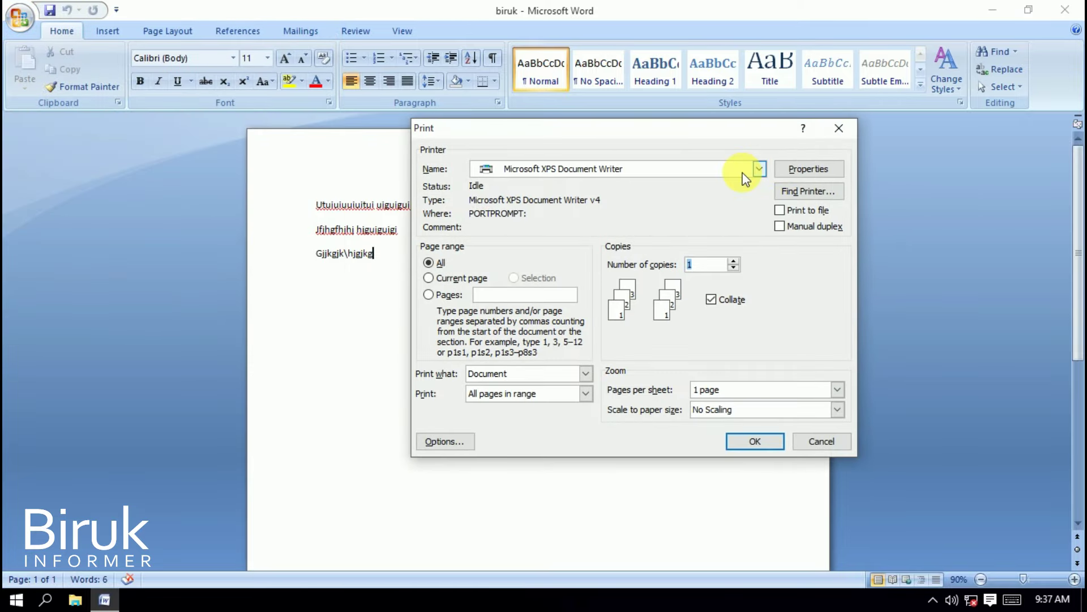
{"action": "left_click", "coordinate": [757, 170]}
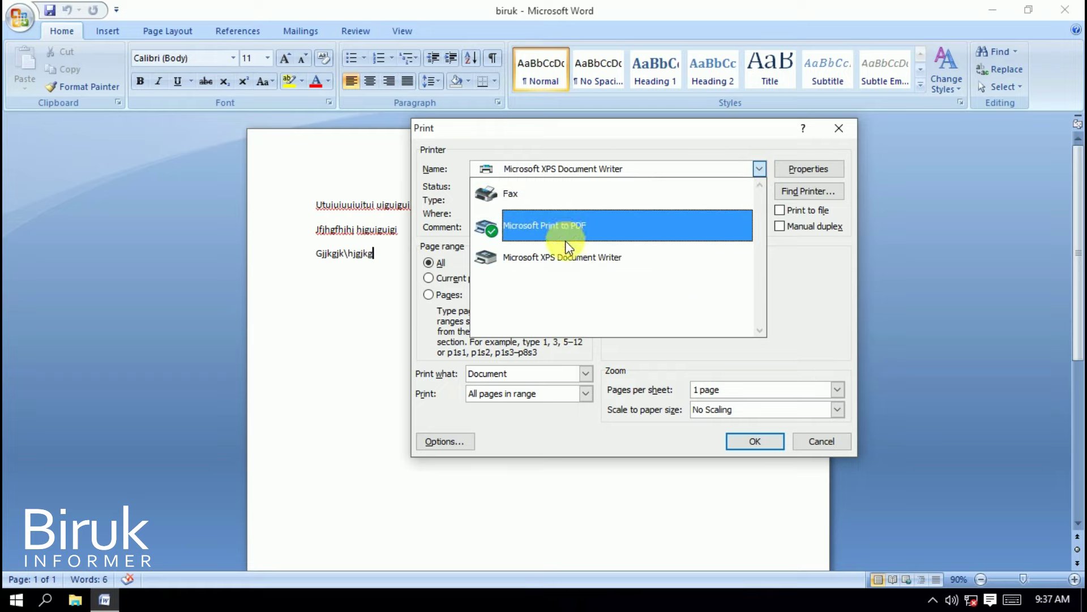
{"action": "left_click", "coordinate": [560, 257]}
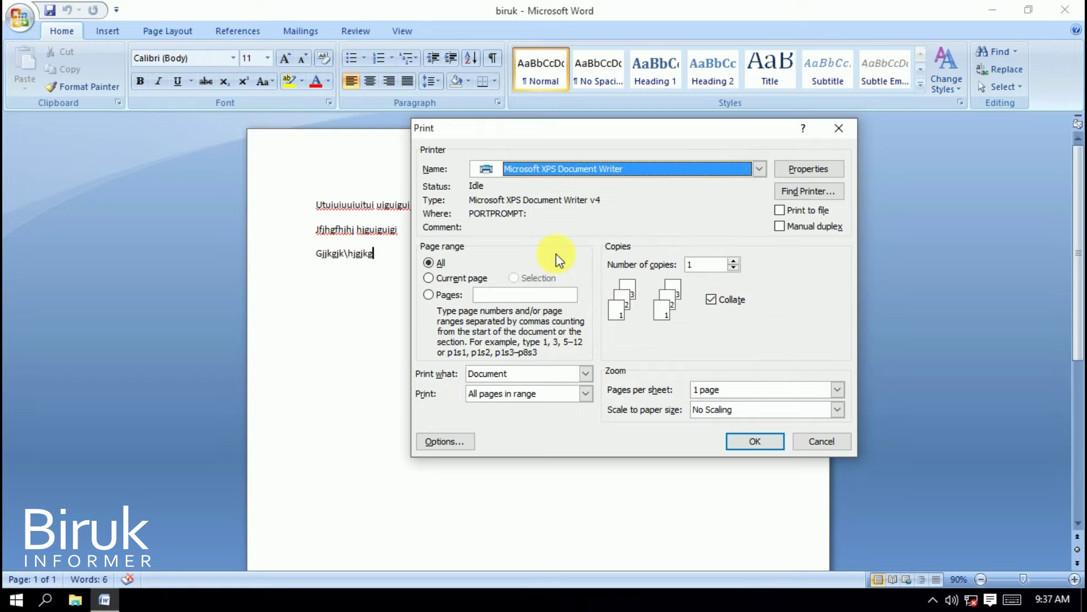
{"action": "left_click", "coordinate": [442, 277]}
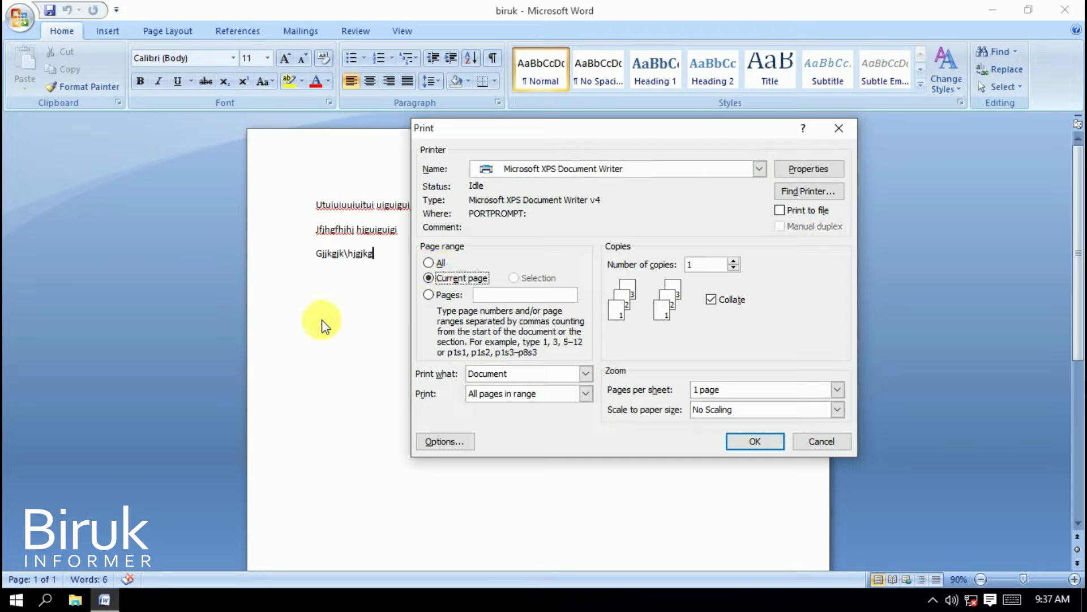
{"action": "left_click", "coordinate": [456, 294]}
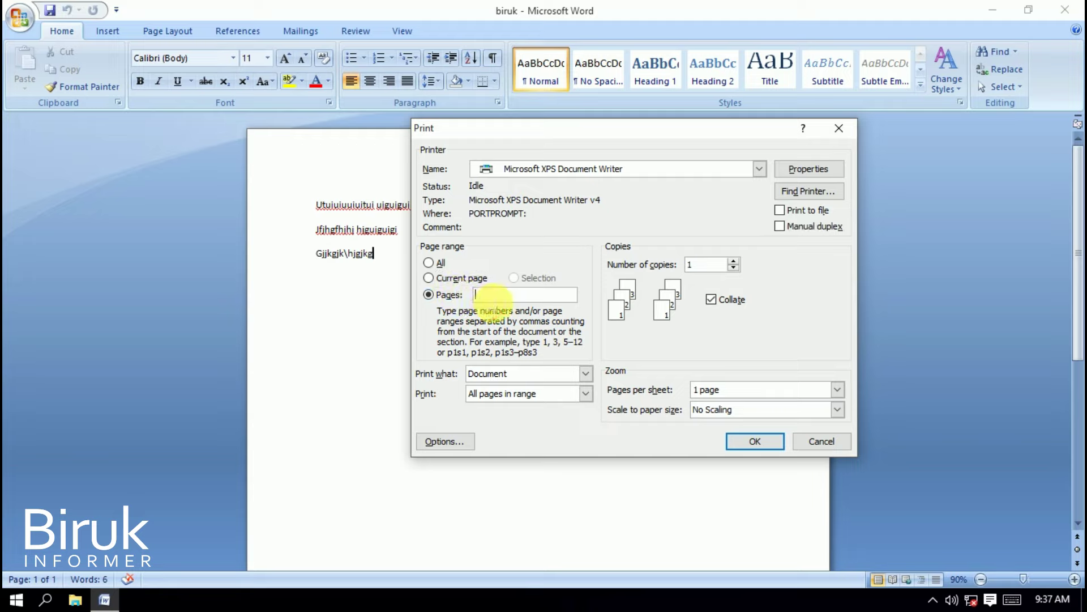
{"action": "left_click", "coordinate": [688, 265]}
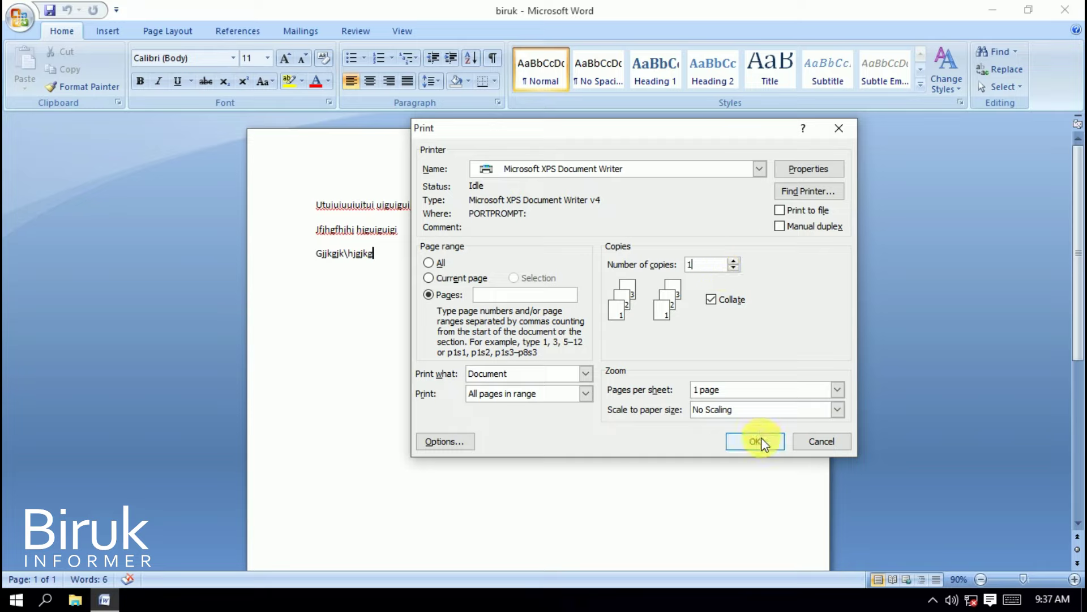
{"action": "left_click", "coordinate": [810, 446]}
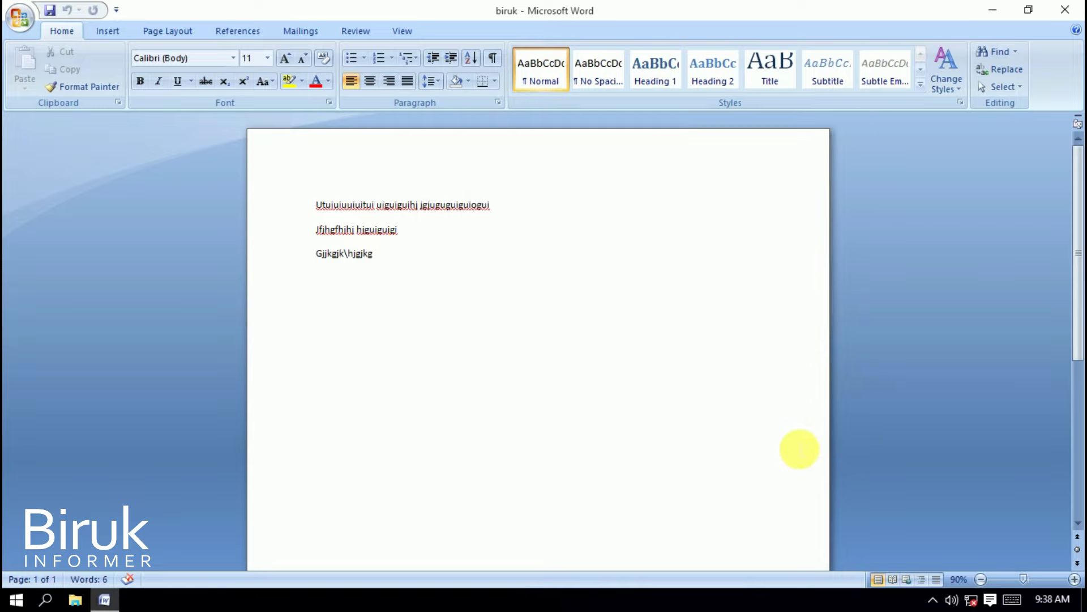
{"action": "left_click", "coordinate": [5, 8]}
{"action": "mouse_move", "coordinate": [52, 194]}
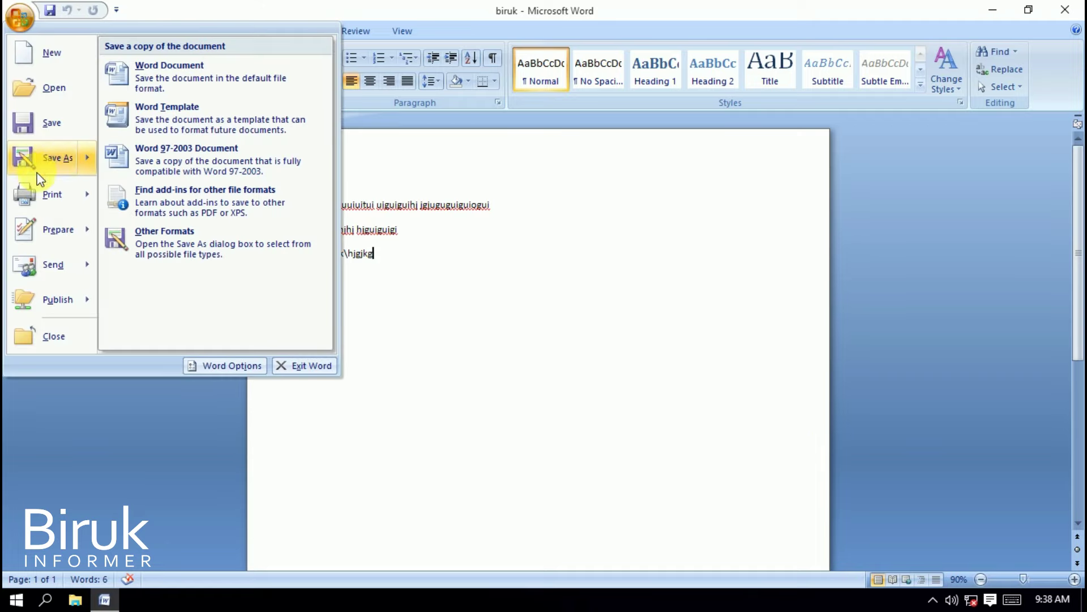
{"action": "mouse_move", "coordinate": [58, 229]}
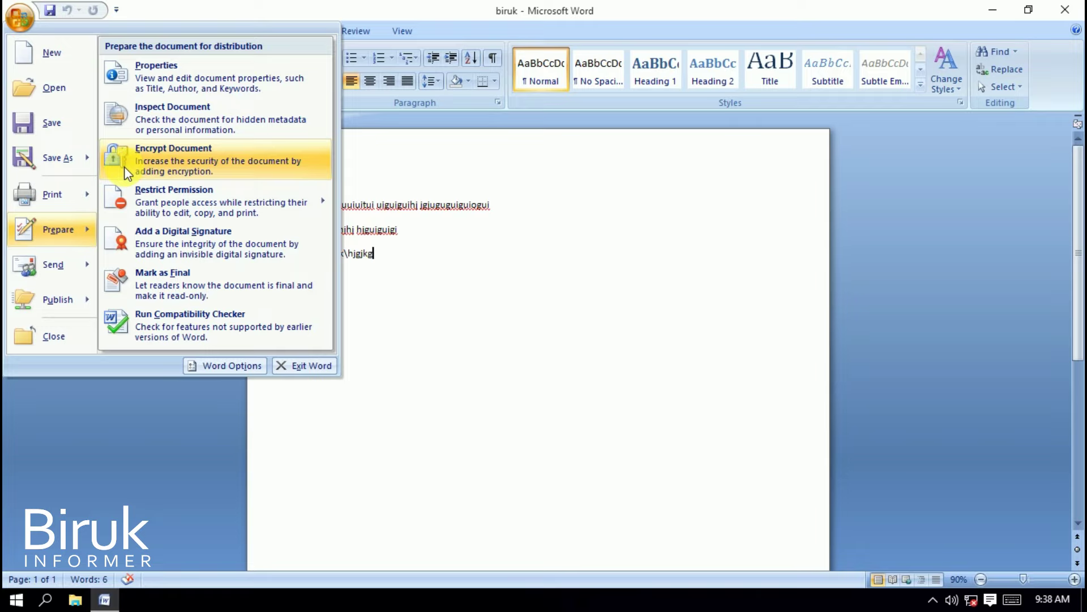
{"action": "left_click", "coordinate": [517, 321]}
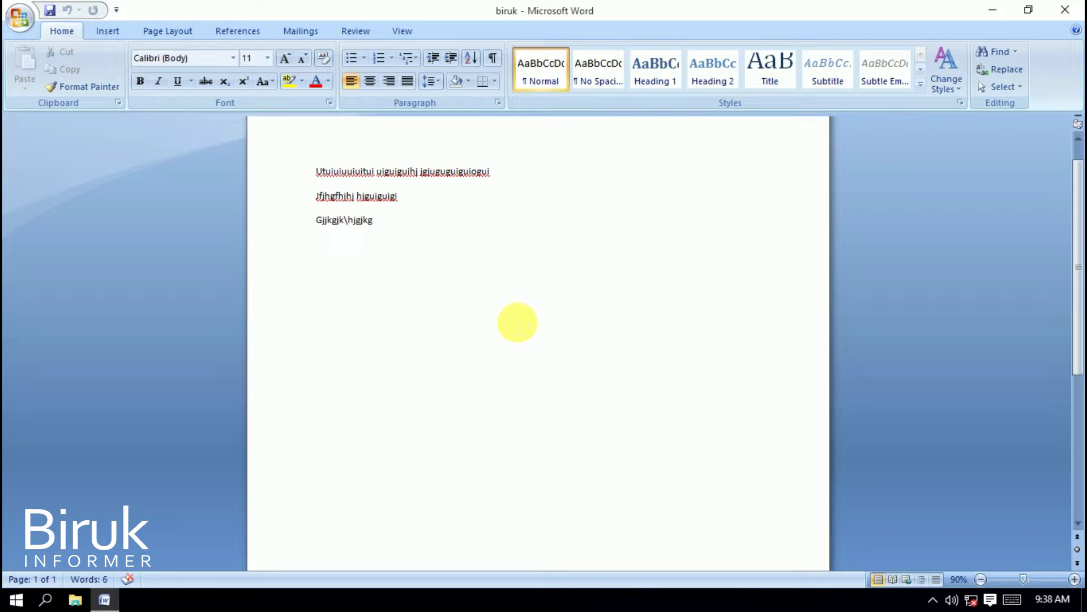
{"action": "left_click_drag", "start_coordinate": [1079, 218], "coordinate": [1079, 195]}
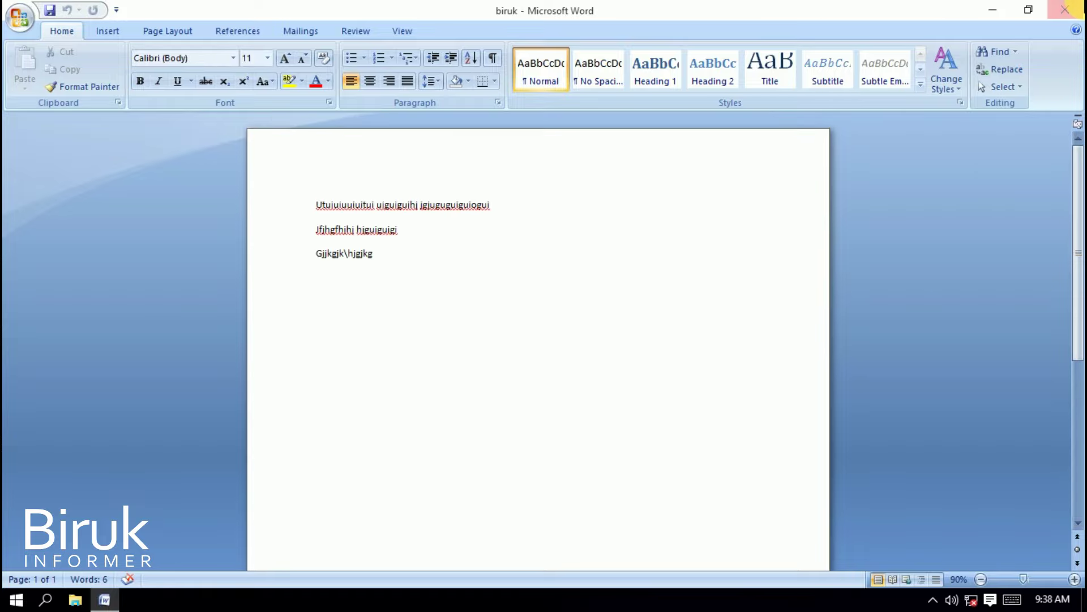
Close Word and relaunch it with a blank document from Start.
{"action": "left_click", "coordinate": [1066, 9]}
{"action": "left_click", "coordinate": [16, 599]}
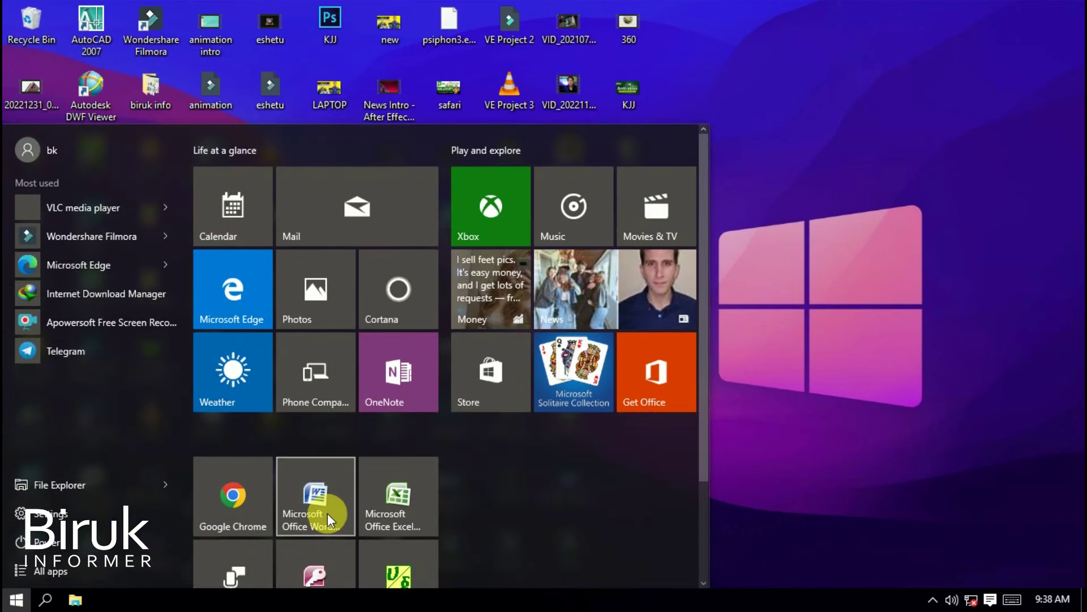
{"action": "left_click", "coordinate": [327, 513]}
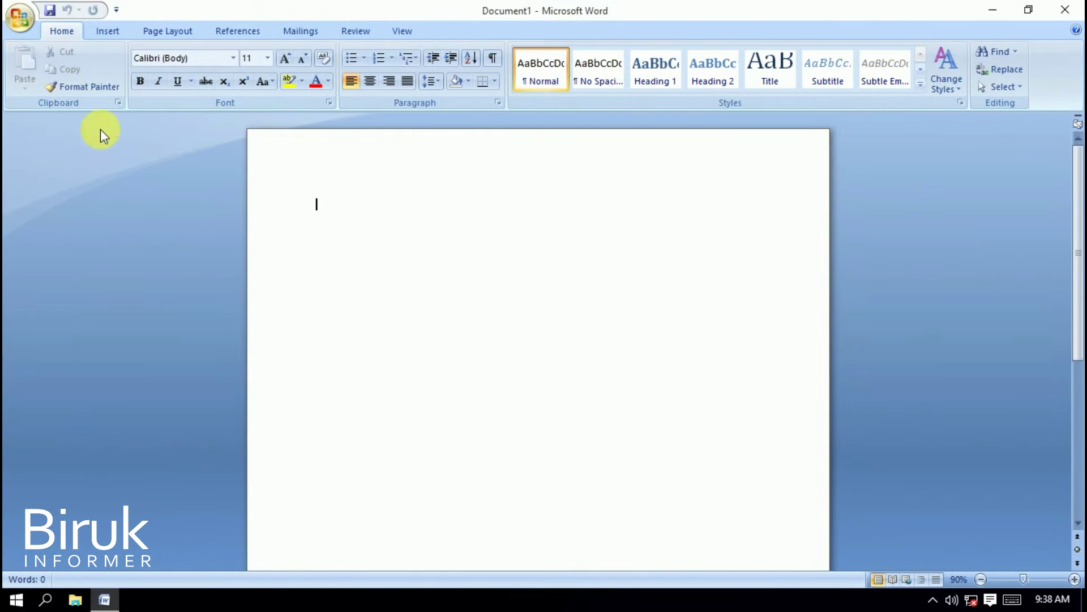
Open the biruk document from the Documents folder.
{"action": "left_click", "coordinate": [22, 20]}
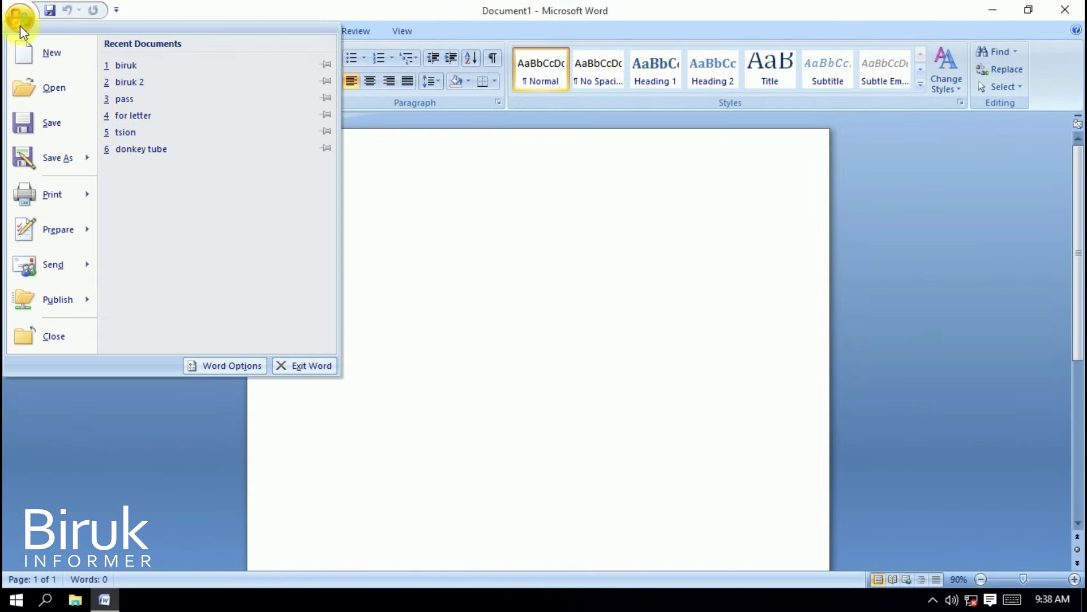
{"action": "left_click", "coordinate": [48, 94]}
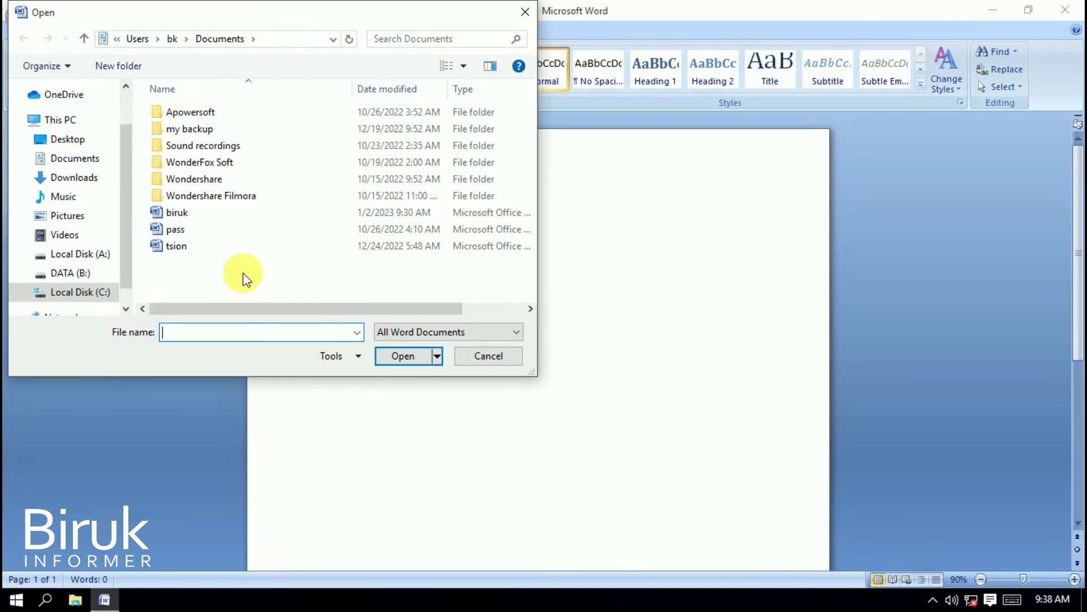
{"action": "double_click", "coordinate": [188, 218]}
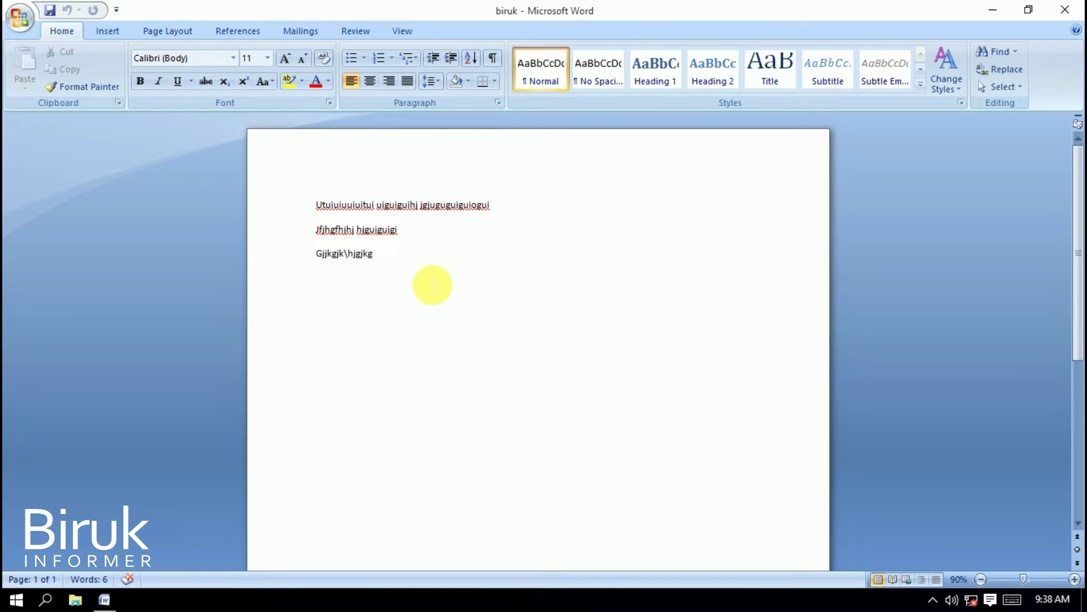
{"action": "left_click", "coordinate": [17, 17]}
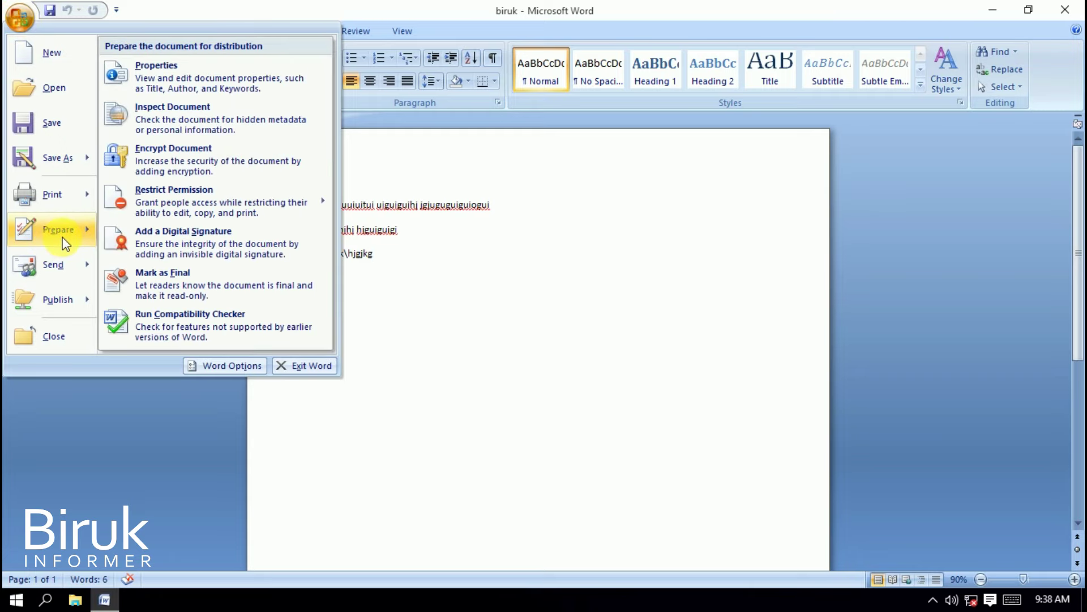
Encrypt biruk with Encrypt Document, typing a password and confirming it.
{"action": "left_click", "coordinate": [124, 170]}
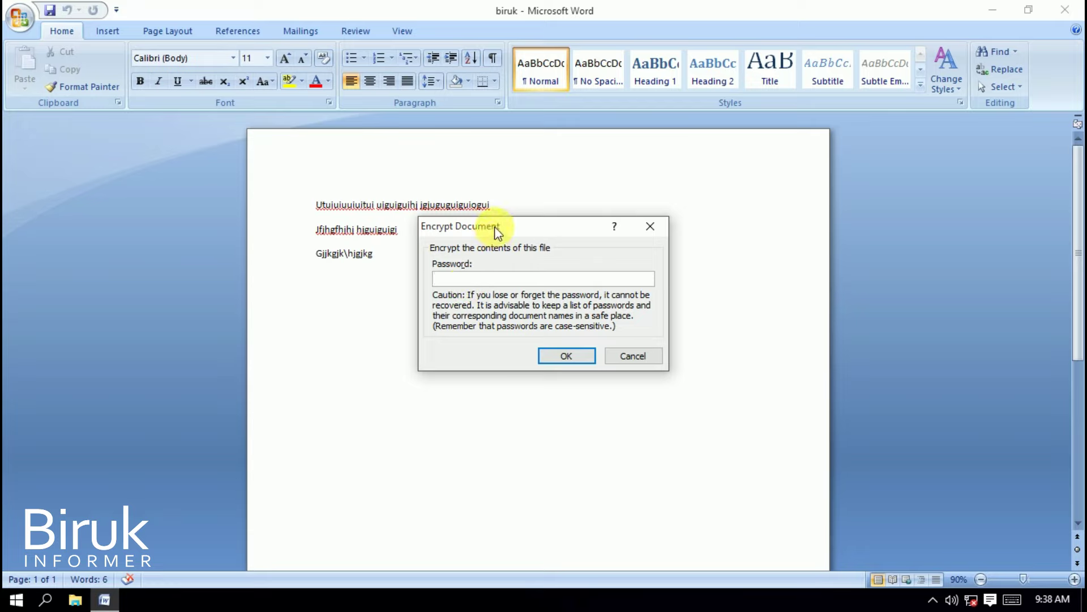
{"action": "left_click_drag", "start_coordinate": [497, 232], "coordinate": [678, 244]}
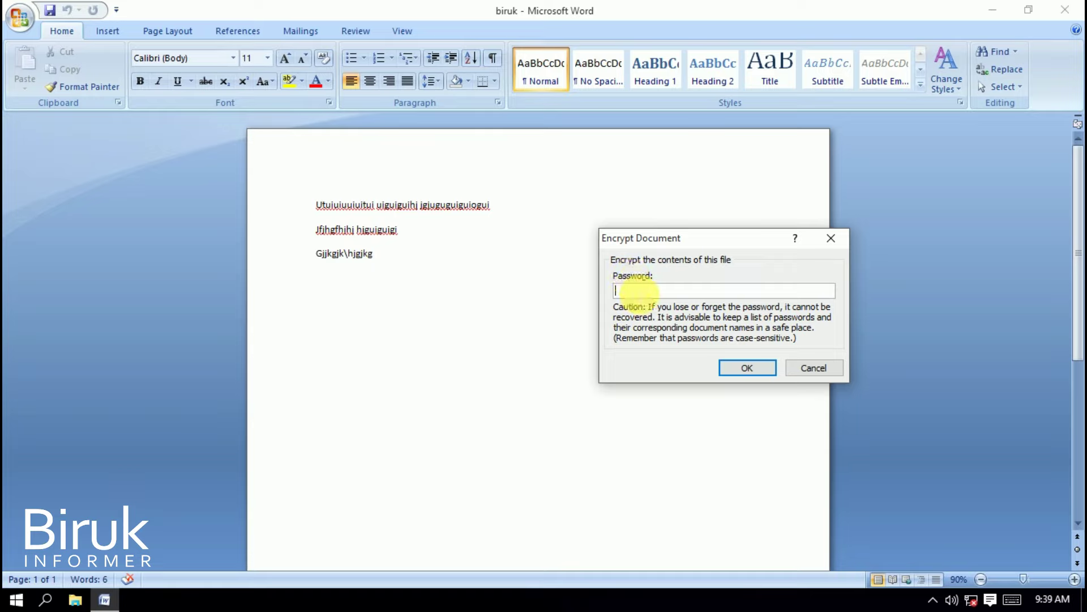
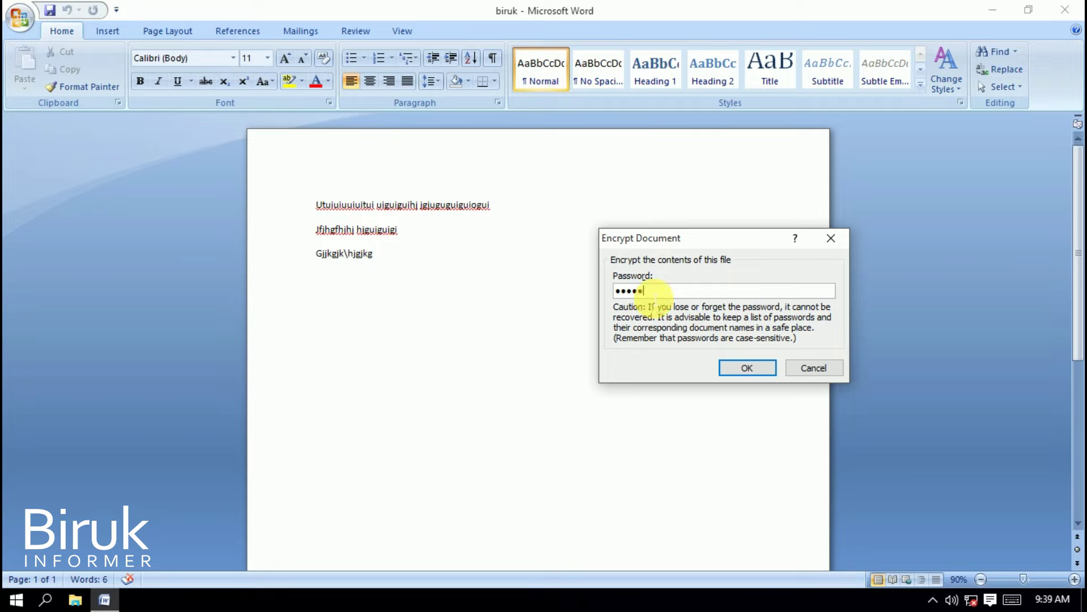
{"action": "left_click", "coordinate": [742, 375]}
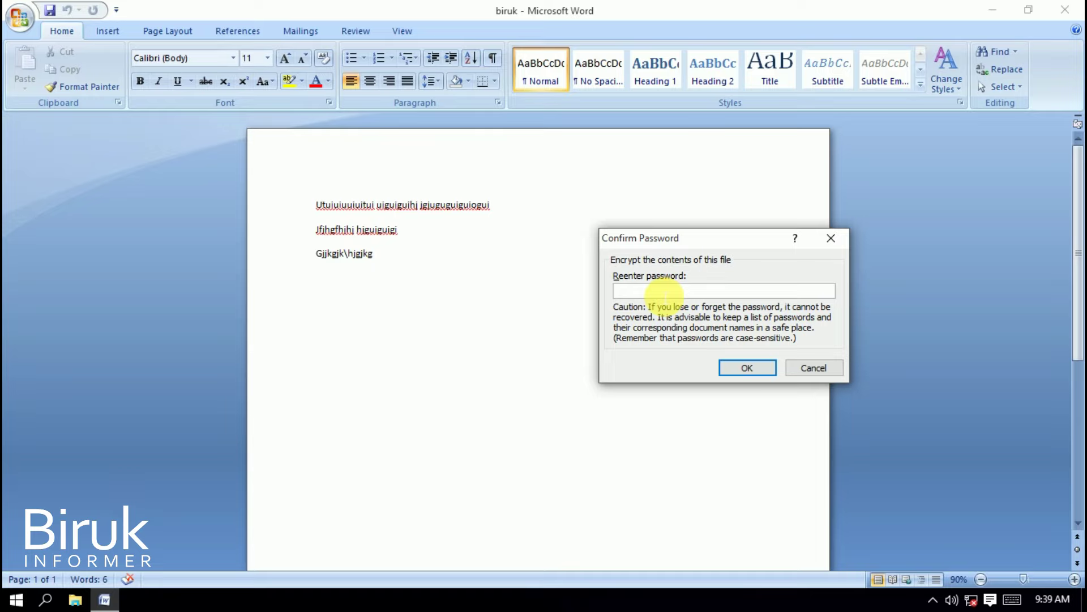
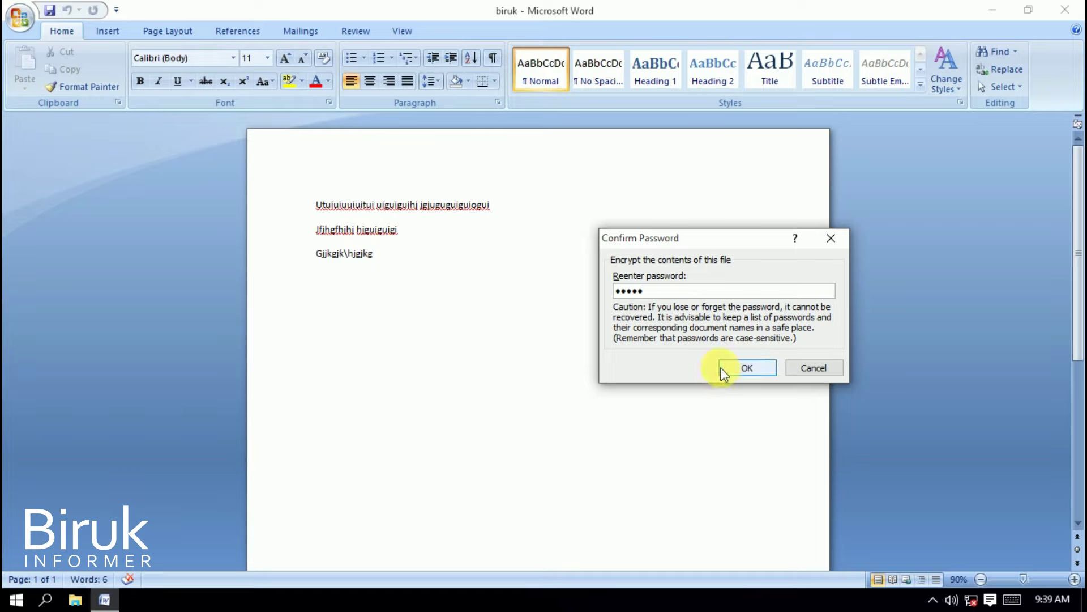
{"action": "left_click", "coordinate": [742, 367]}
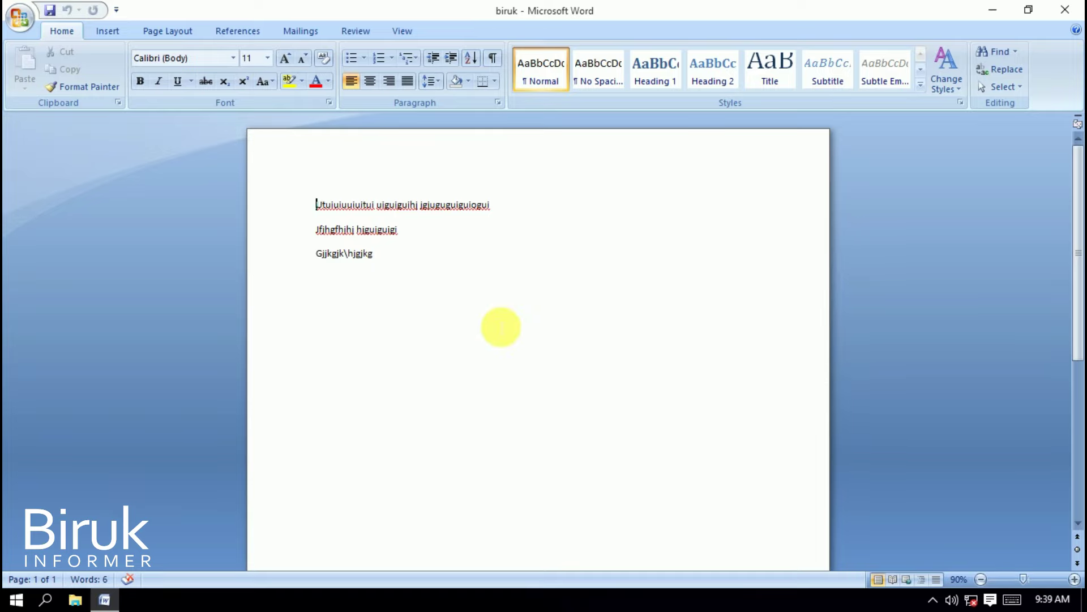
Save the encrypted biruk document and exit Word.
{"action": "left_click", "coordinate": [381, 274]}
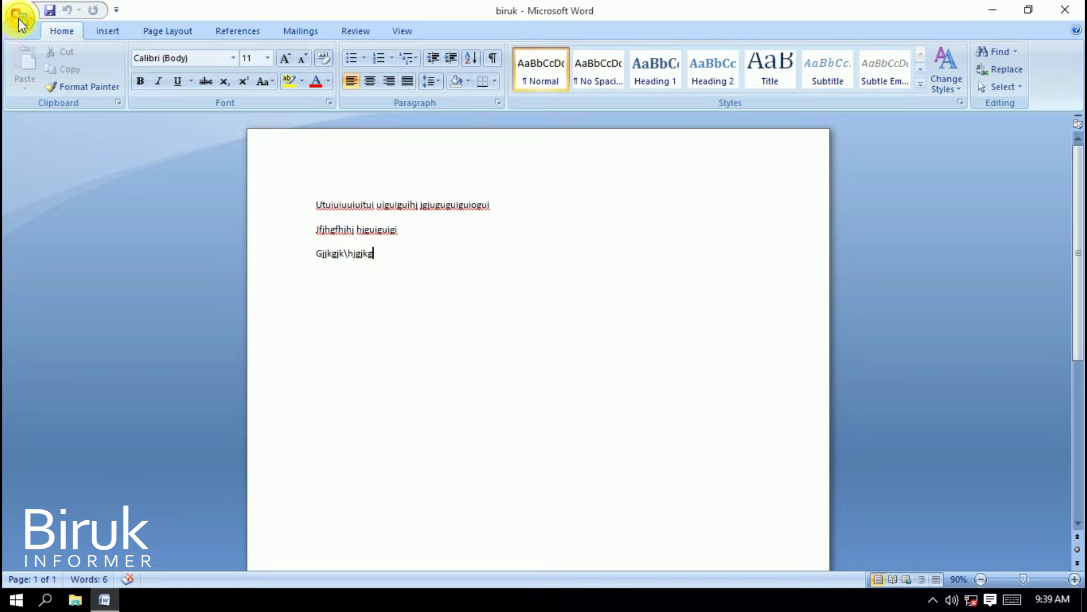
{"action": "left_click", "coordinate": [18, 18]}
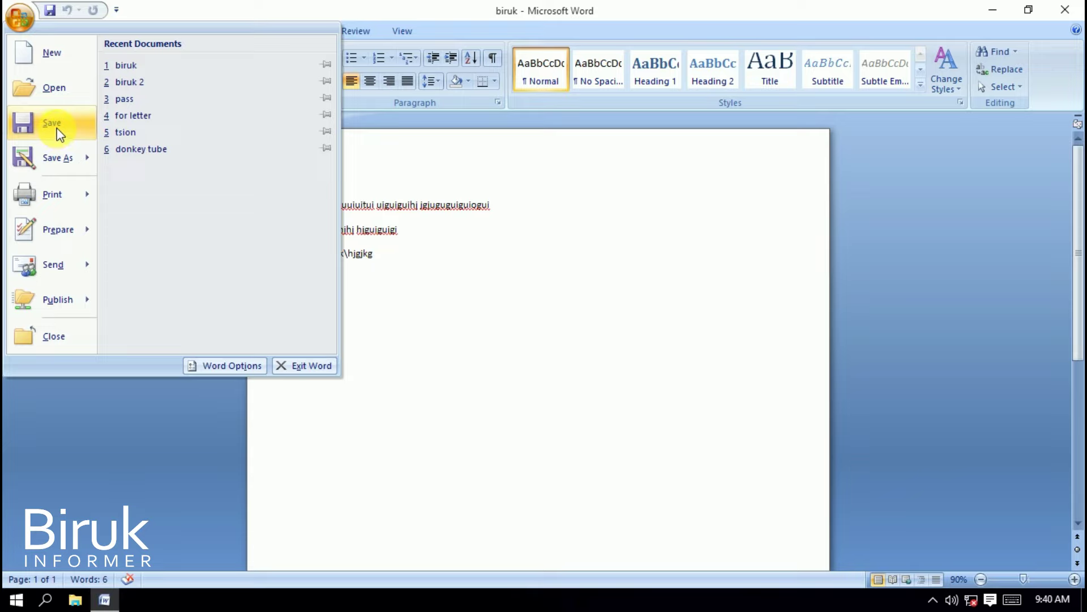
{"action": "left_click", "coordinate": [57, 128]}
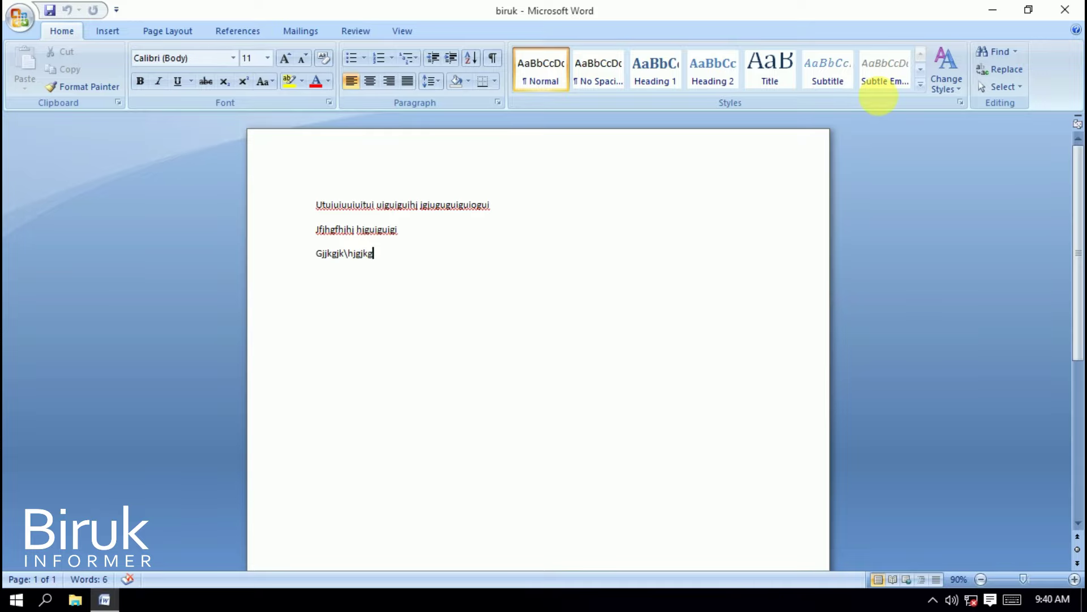
{"action": "left_click", "coordinate": [1065, 9]}
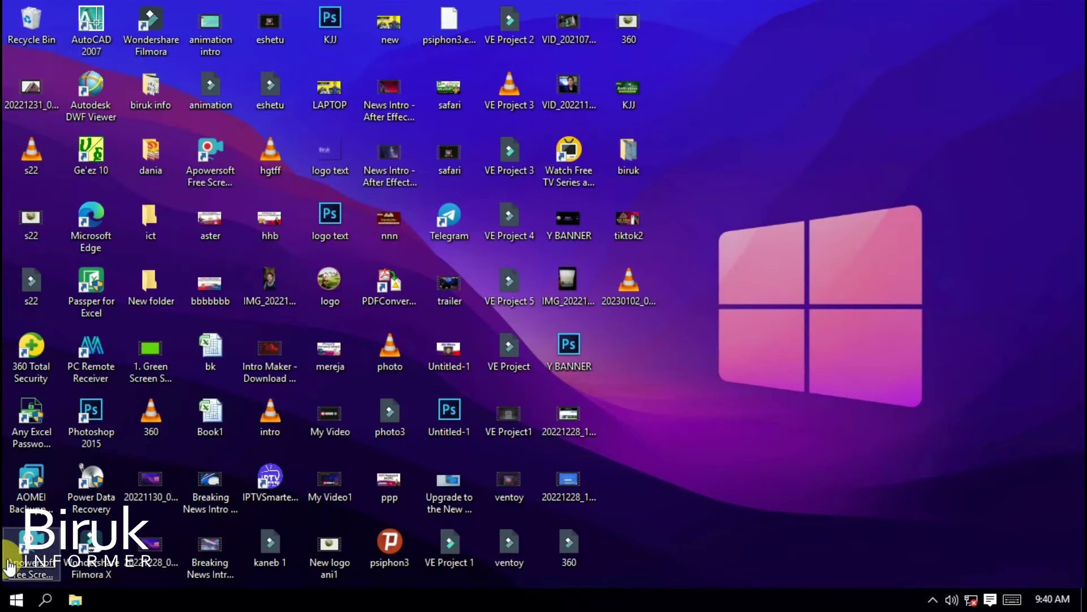
Relaunch Word, open biruk by entering its correct document password, then close Word.
{"action": "left_click", "coordinate": [16, 600]}
{"action": "left_click", "coordinate": [330, 514]}
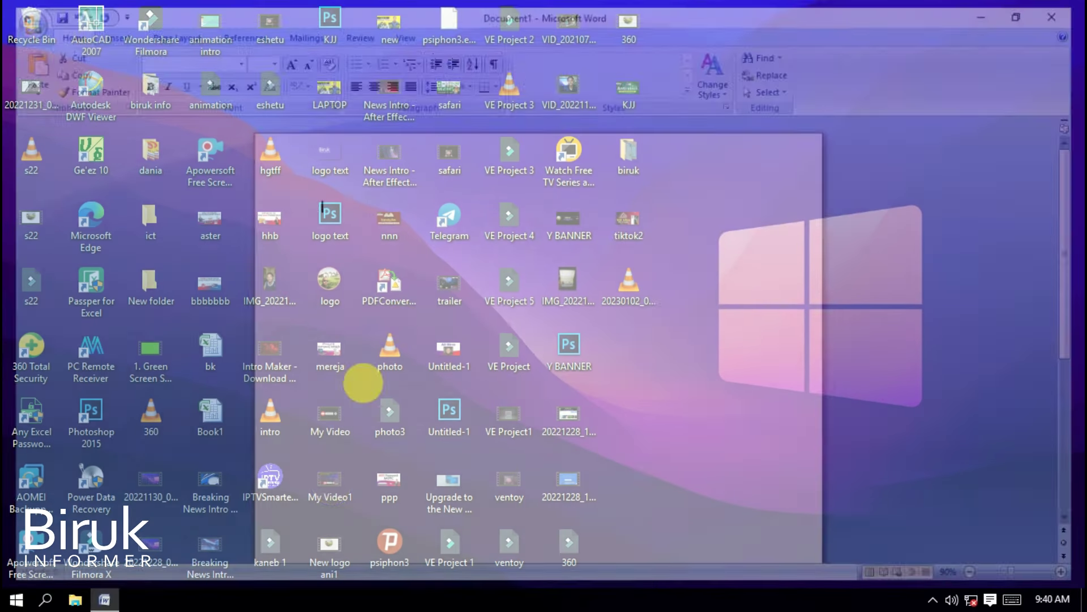
{"action": "left_click", "coordinate": [18, 18]}
{"action": "left_click", "coordinate": [41, 80]}
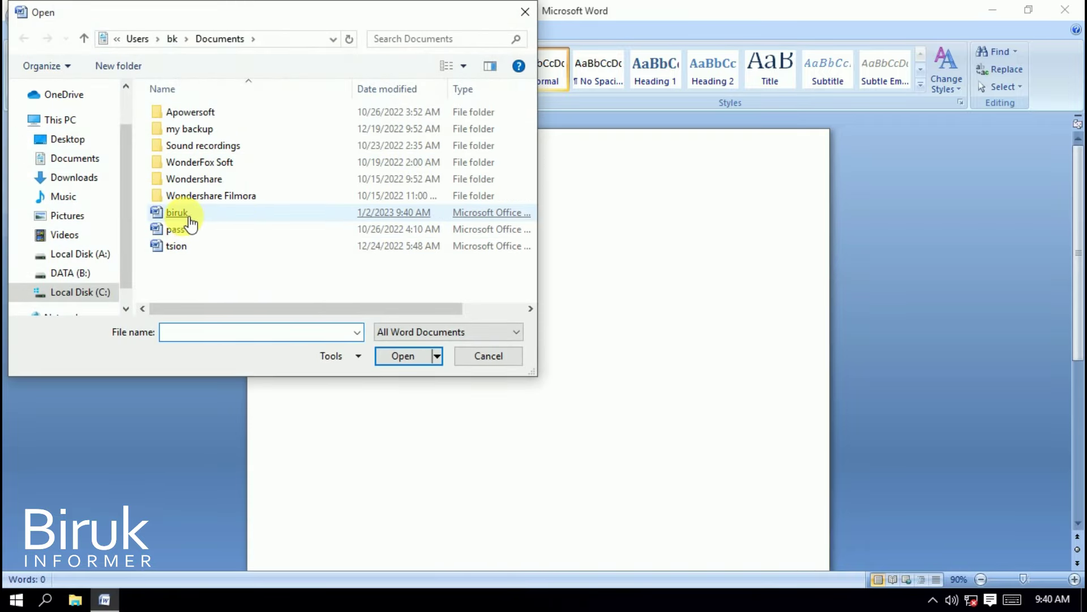
{"action": "left_click", "coordinate": [193, 219]}
{"action": "double_click", "coordinate": [193, 220]}
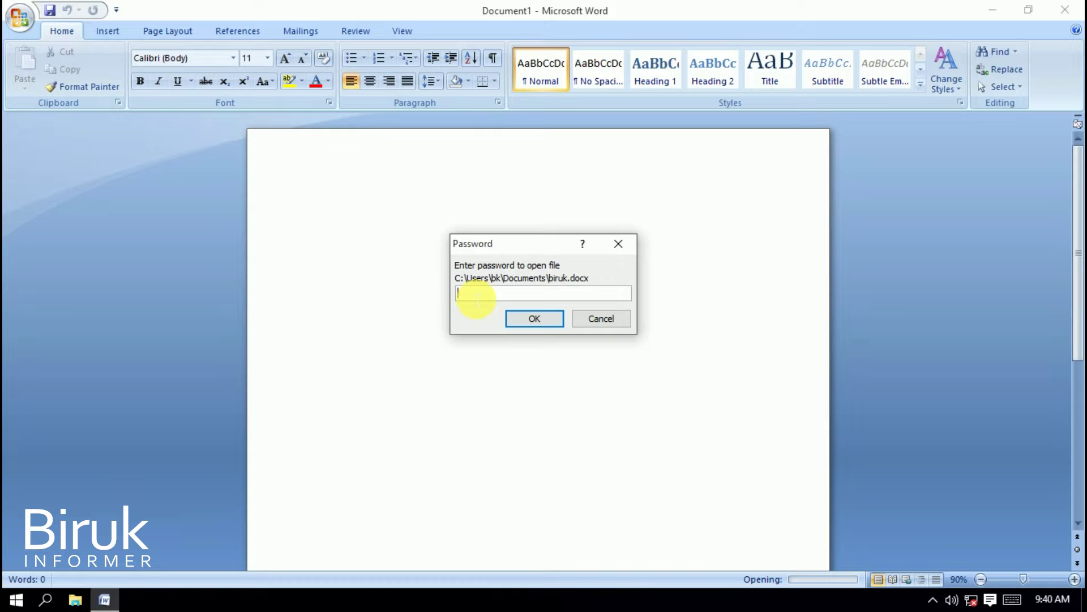
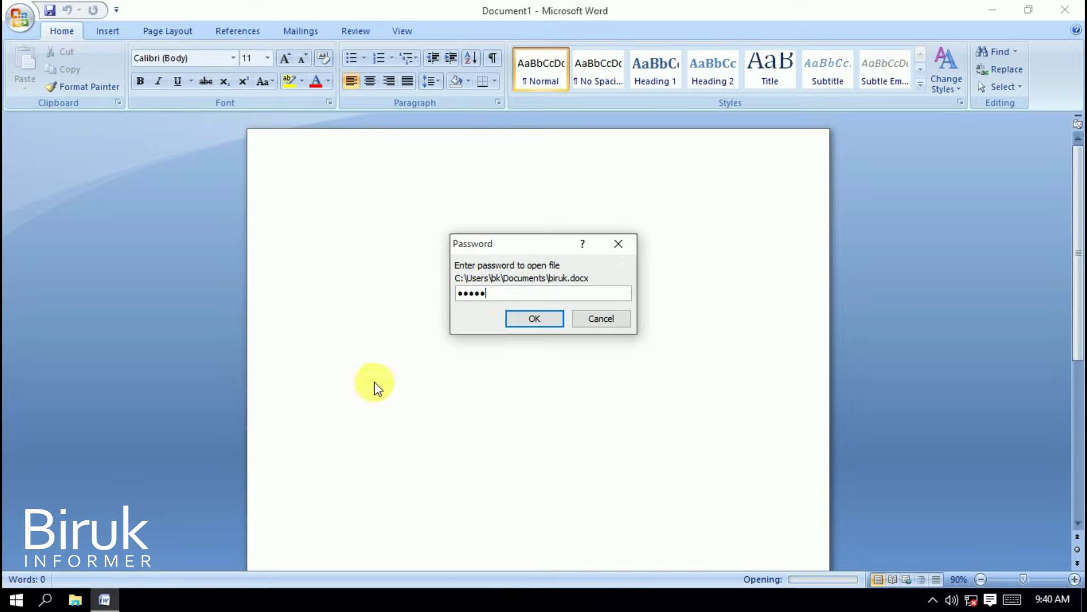
{"action": "left_click", "coordinate": [528, 322]}
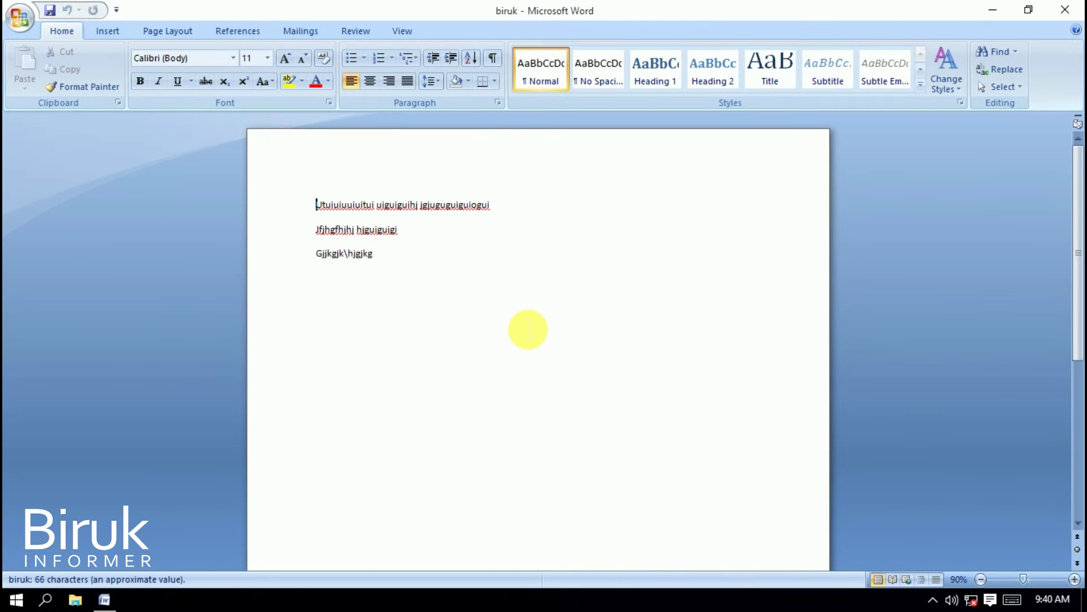
{"action": "left_click", "coordinate": [1065, 10]}
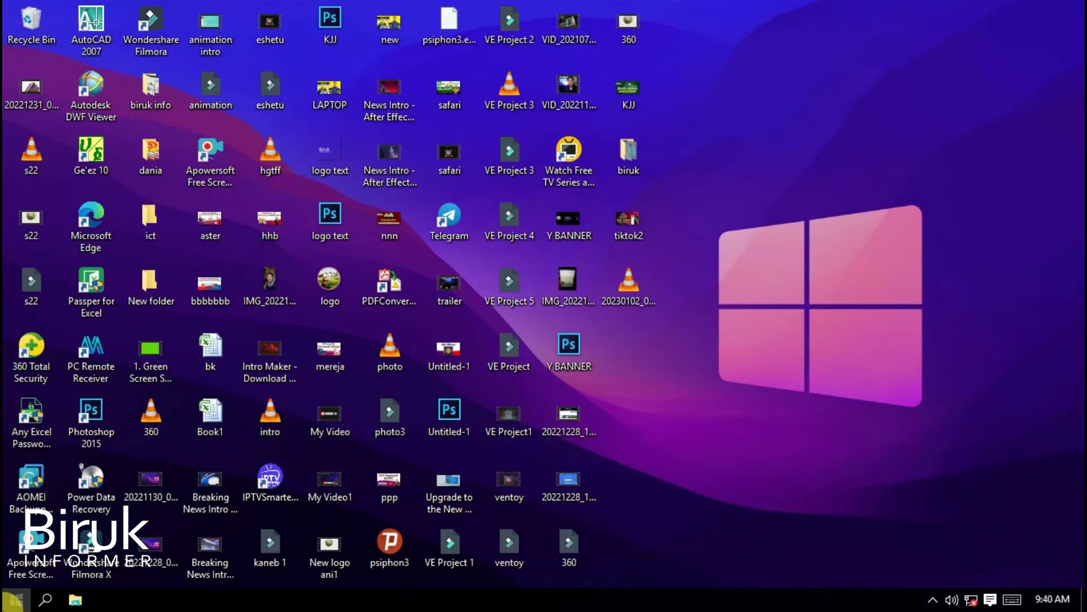
Try opening biruk in a fresh Word session with a wrong password and dismiss the rejection warning.
{"action": "left_click", "coordinate": [12, 599]}
{"action": "left_click", "coordinate": [351, 511]}
{"action": "left_click", "coordinate": [21, 18]}
{"action": "left_click", "coordinate": [48, 79]}
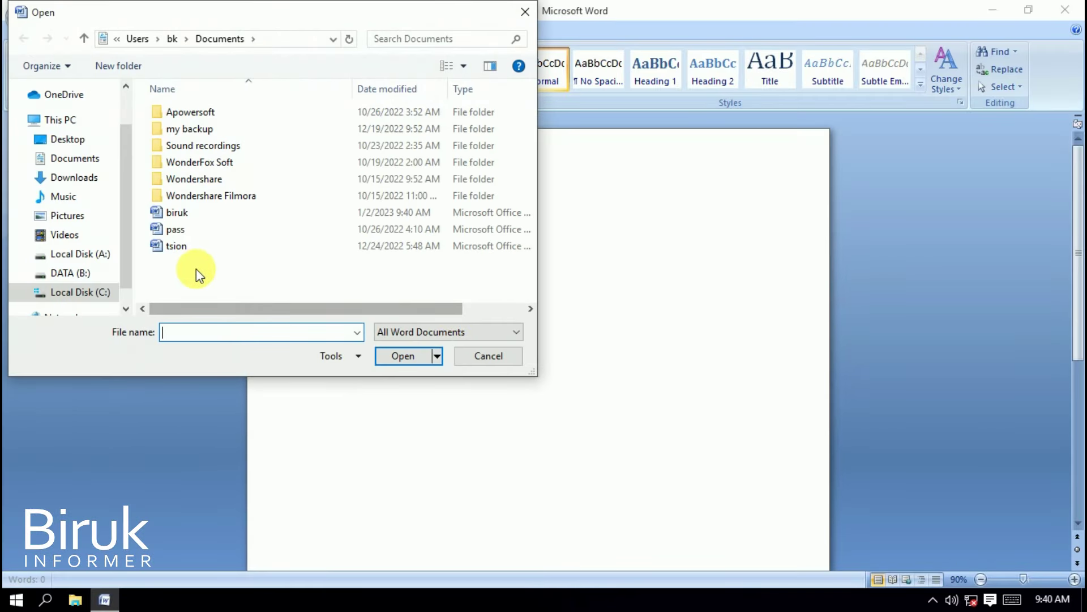
{"action": "double_click", "coordinate": [195, 213]}
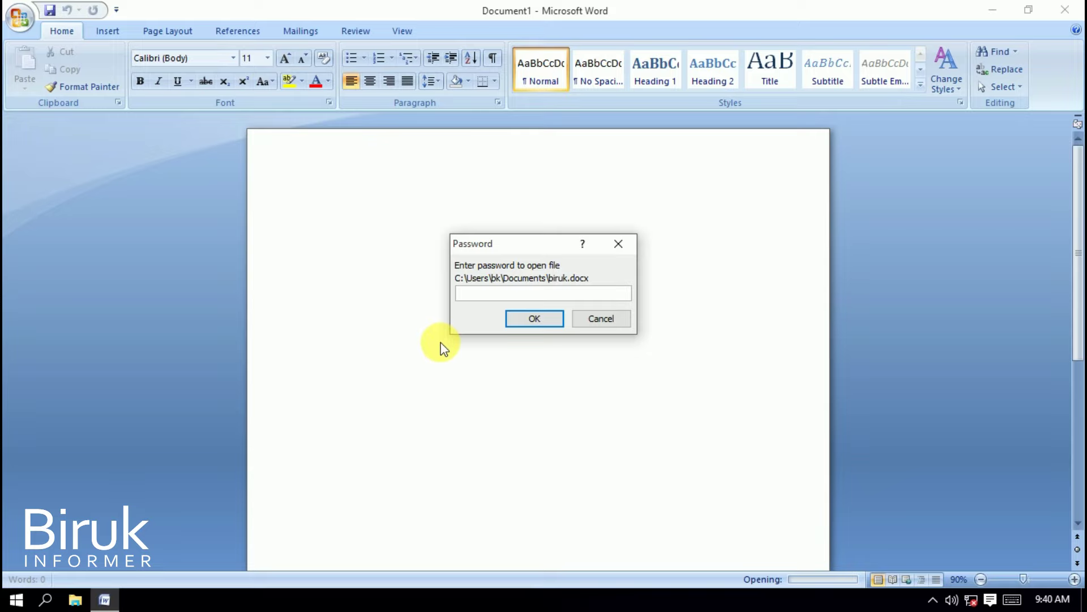
{"action": "key", "text": "Return"}
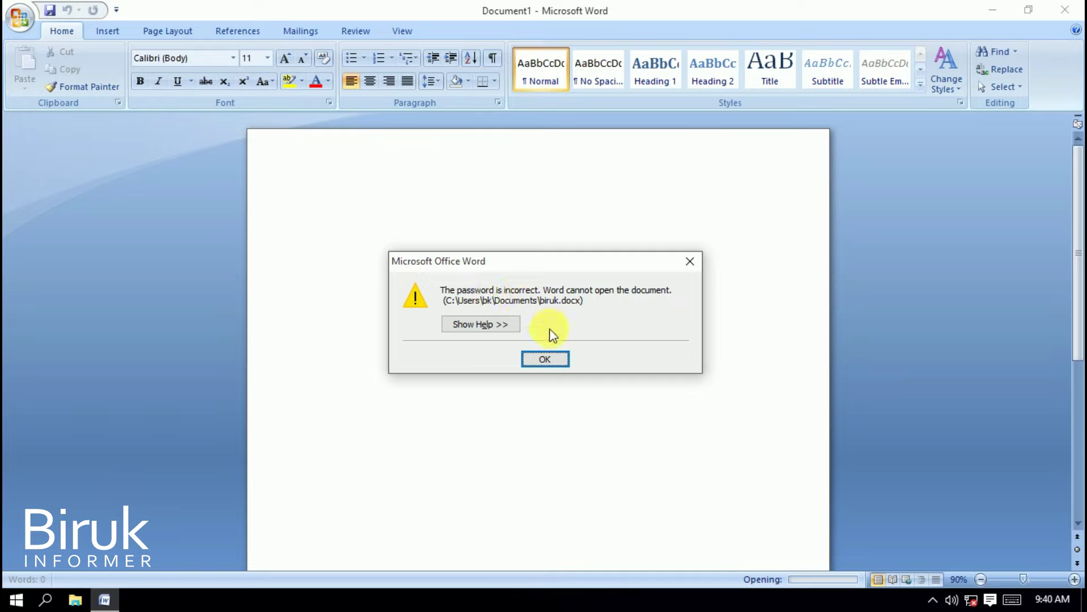
{"action": "left_click", "coordinate": [545, 359]}
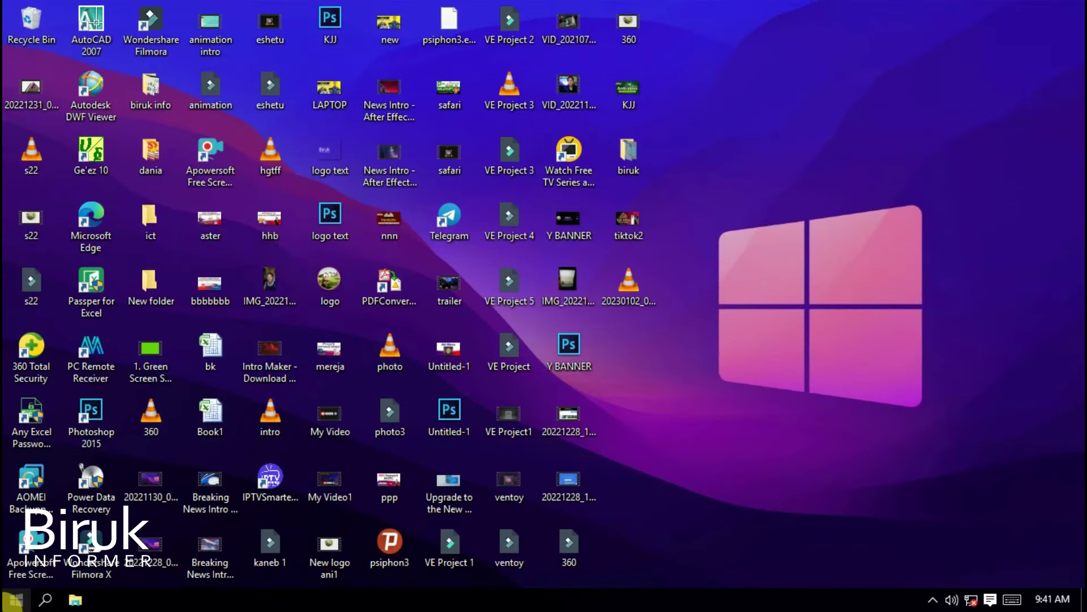
{"action": "left_click", "coordinate": [16, 599]}
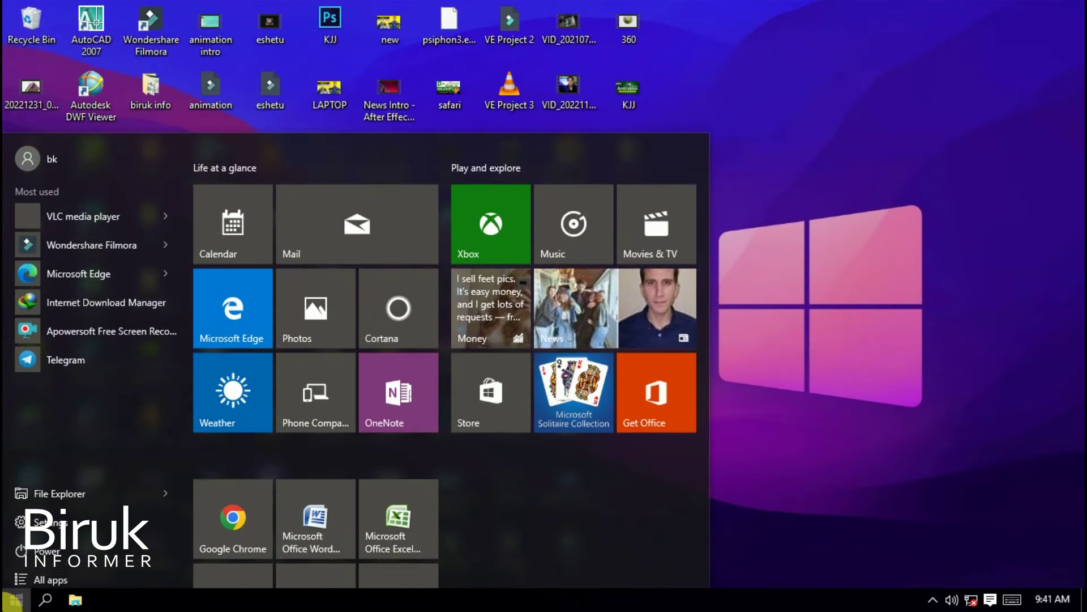
Start Word on a blank Document1 and browse the Office button menu without choosing a command.
{"action": "left_click", "coordinate": [349, 489]}
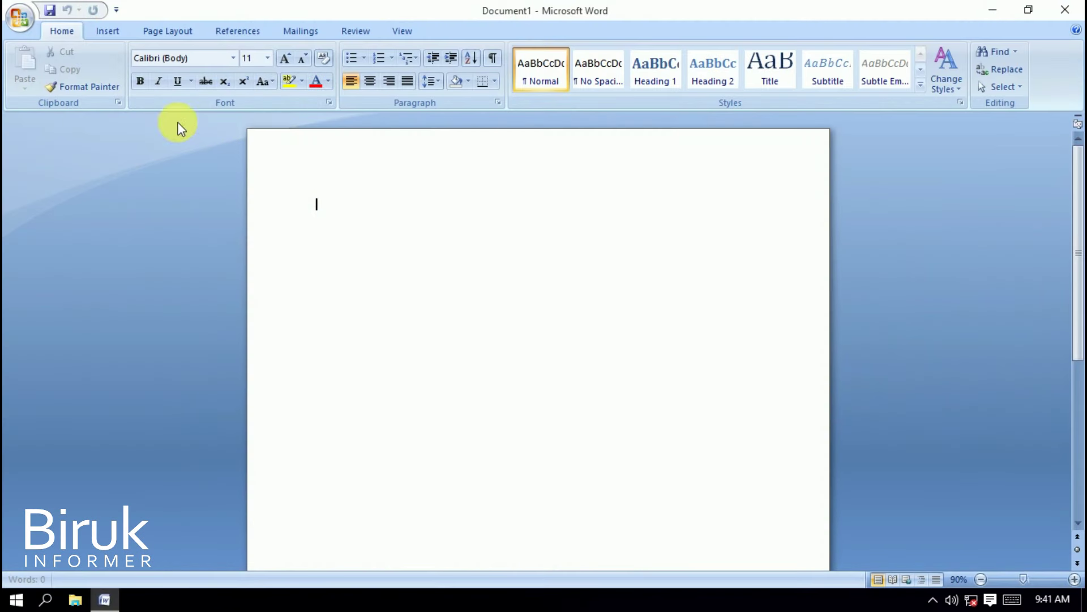
{"action": "left_click", "coordinate": [19, 18]}
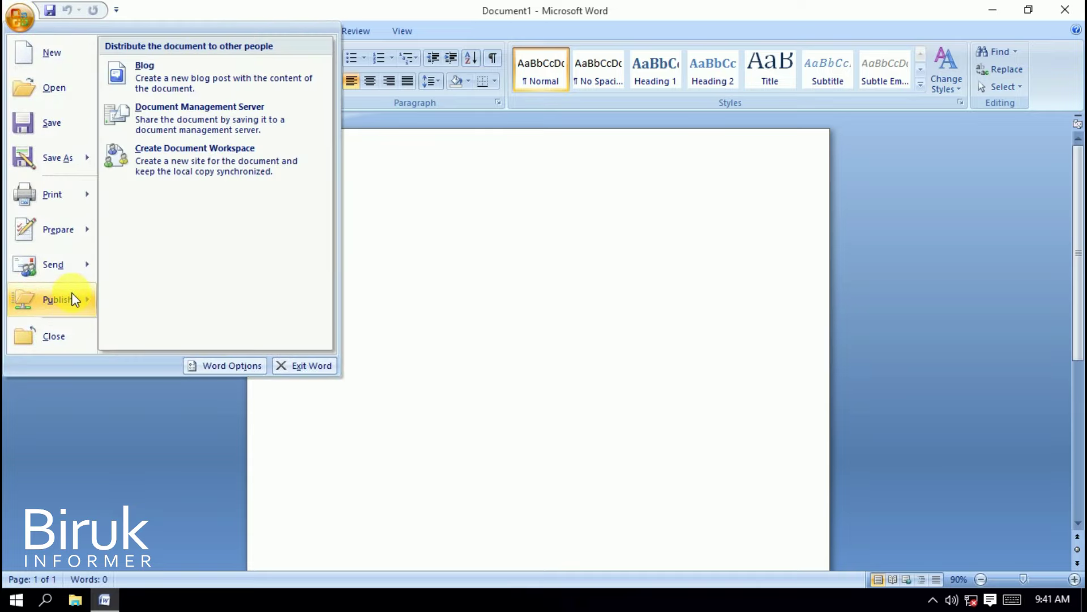
{"action": "mouse_move", "coordinate": [52, 263]}
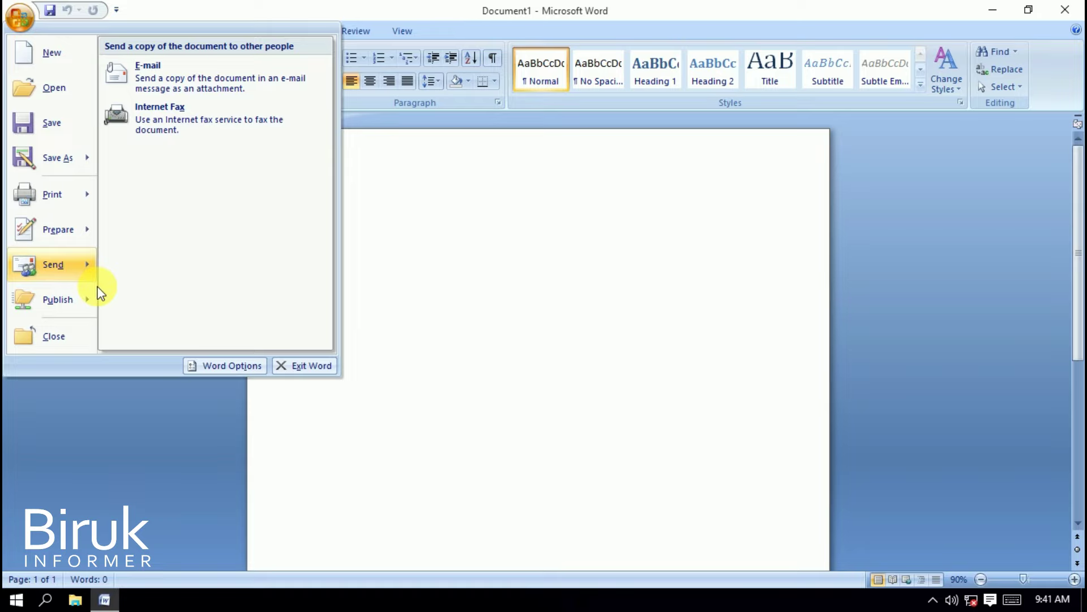
{"action": "left_click", "coordinate": [441, 236]}
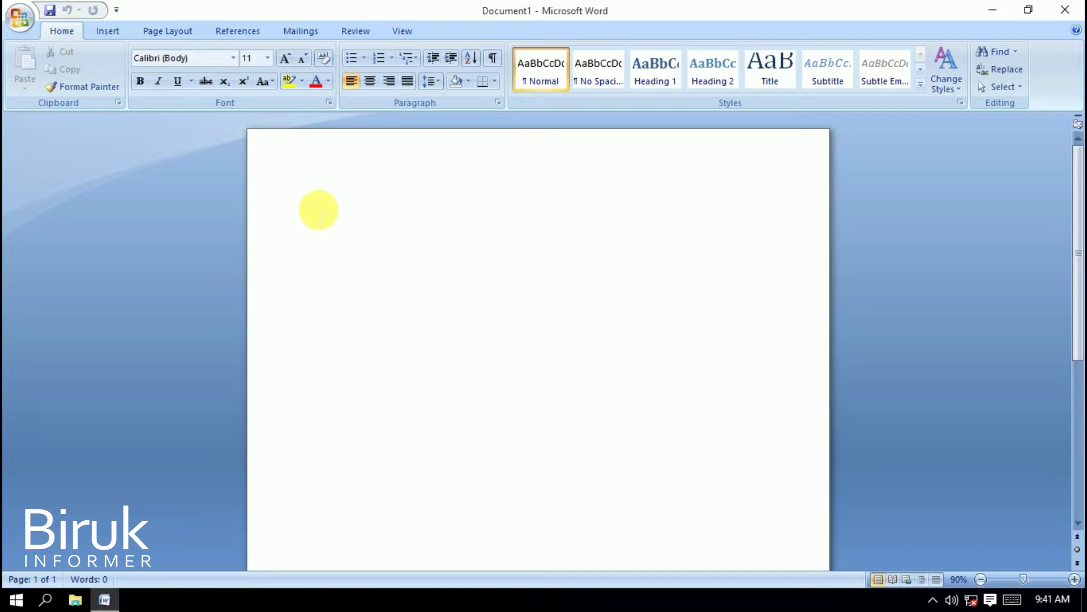
{"action": "left_click", "coordinate": [20, 19]}
Reopen biruk from the recent documents list using its document password.
{"action": "left_click", "coordinate": [147, 66]}
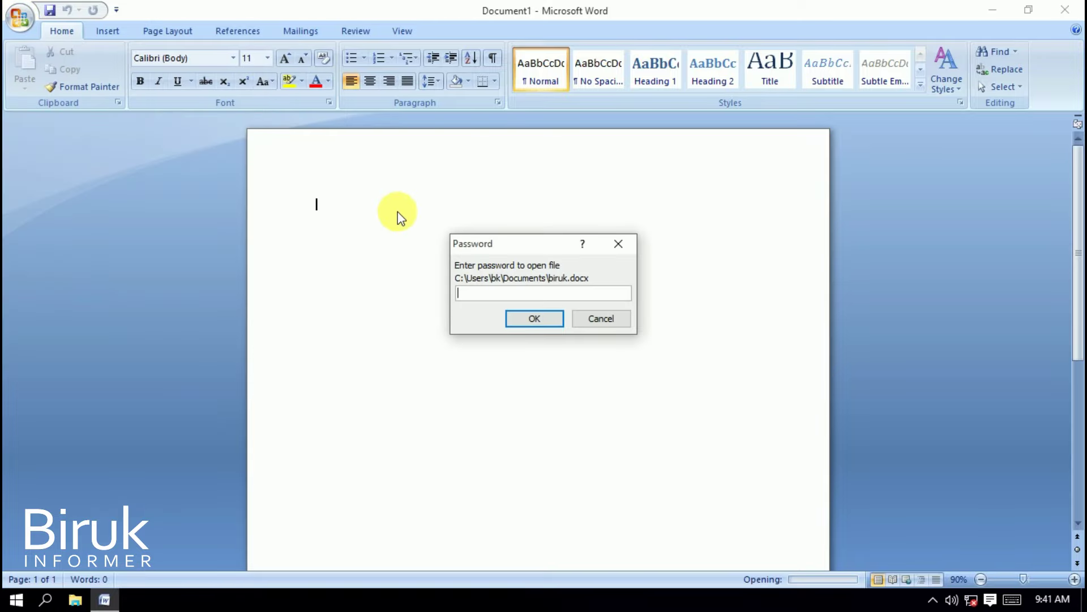
{"action": "key", "text": "Return"}
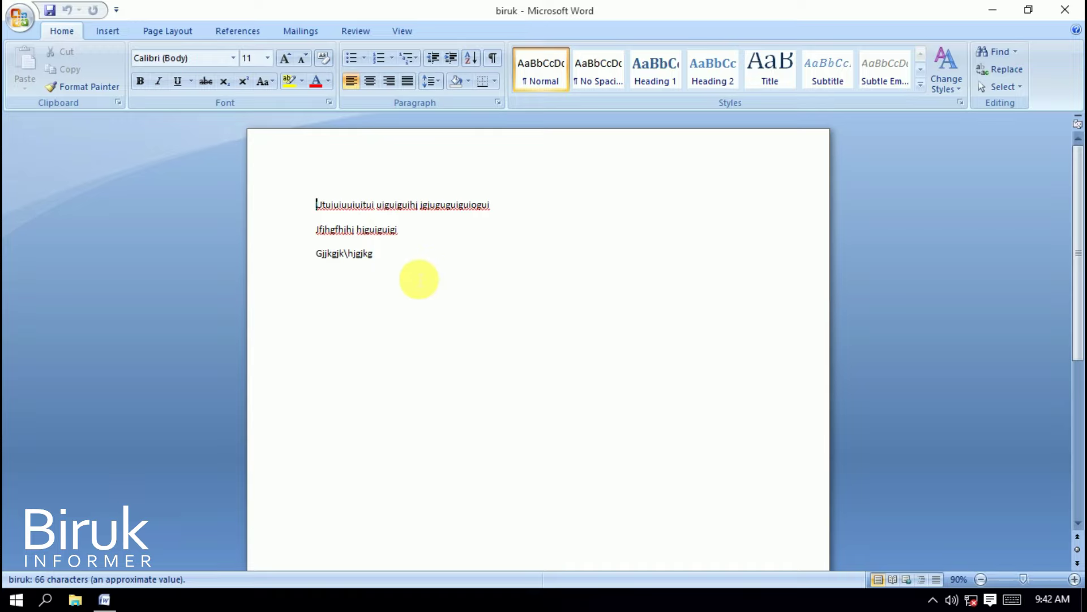
Select all three lines of random letters in biruk.
{"action": "left_click_drag", "start_coordinate": [561, 203], "coordinate": [320, 207]}
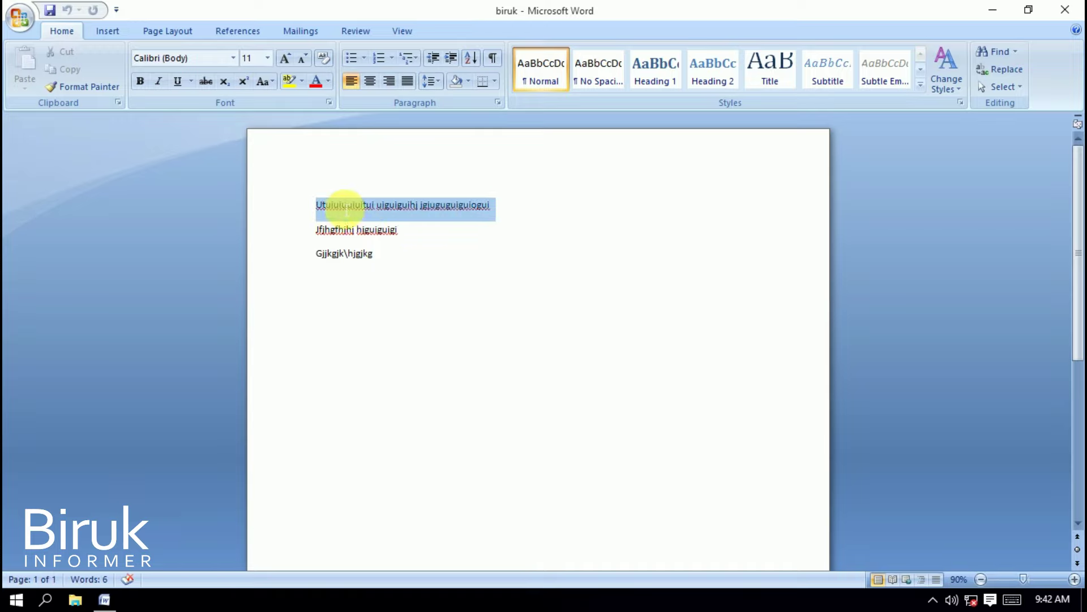
{"action": "left_click", "coordinate": [399, 256]}
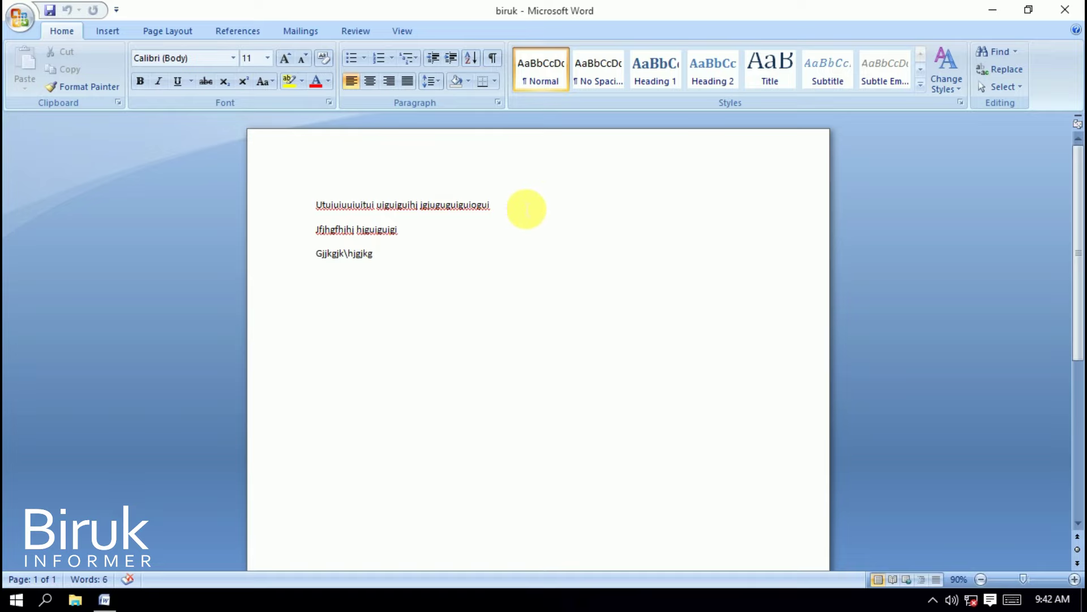
{"action": "left_click_drag", "start_coordinate": [519, 208], "coordinate": [320, 204]}
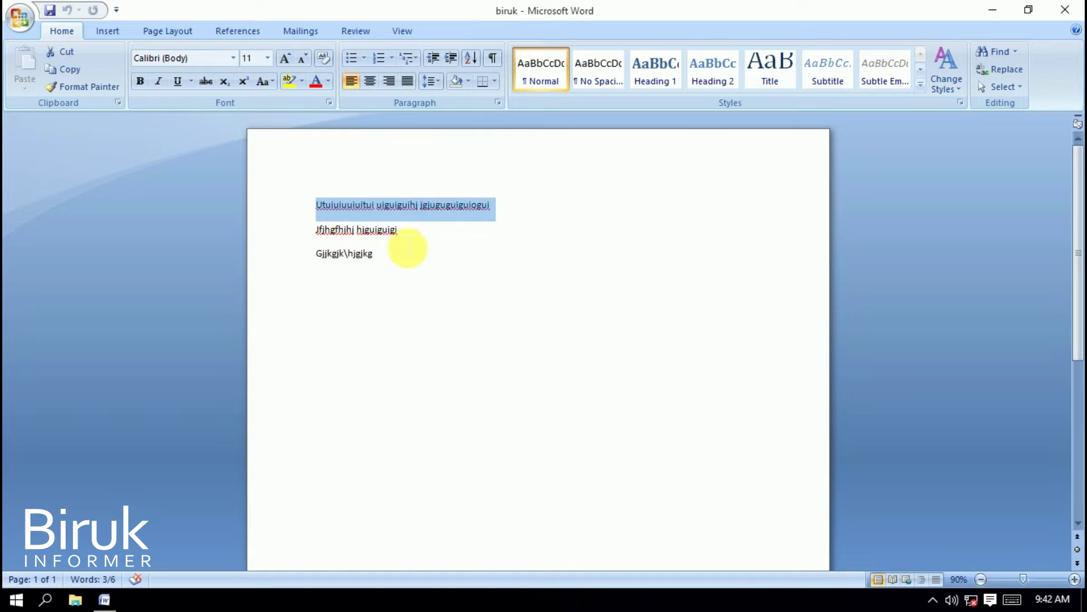
{"action": "left_click", "coordinate": [407, 238]}
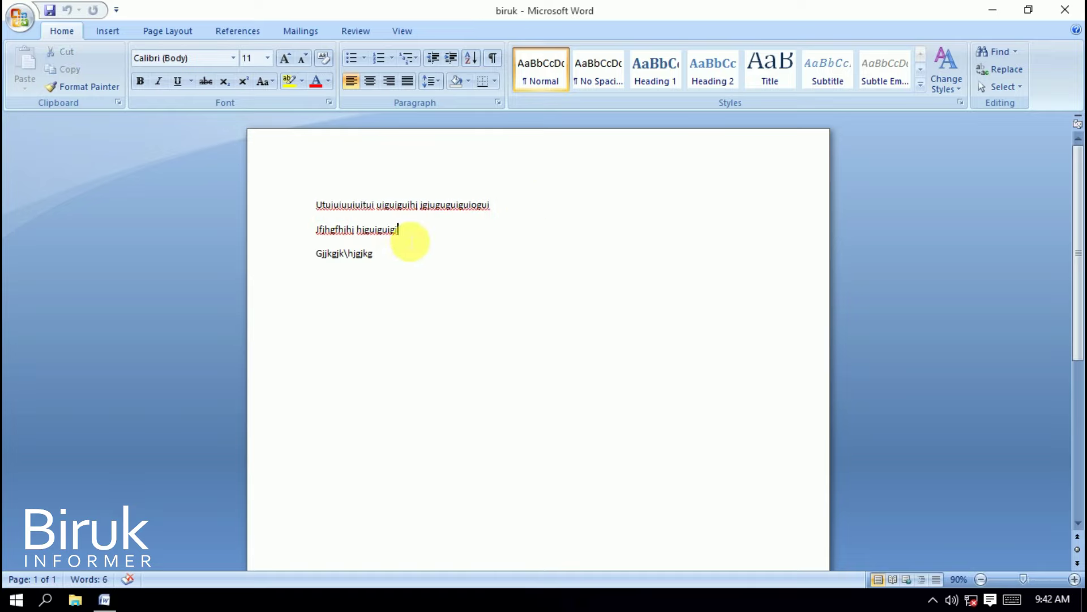
{"action": "left_click_drag", "start_coordinate": [438, 265], "coordinate": [183, 190]}
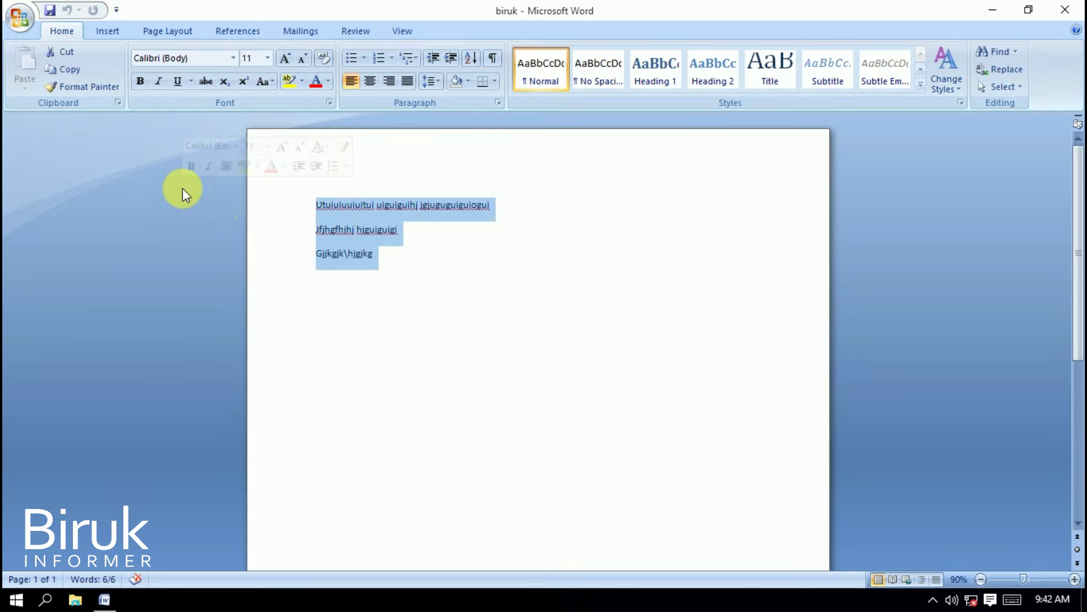
Replace the selected lines with 'Computer is an electronics device' and two lines of random letters.
{"action": "key", "text": "Delete"}
{"action": "type", "text": "computer is an electro"}
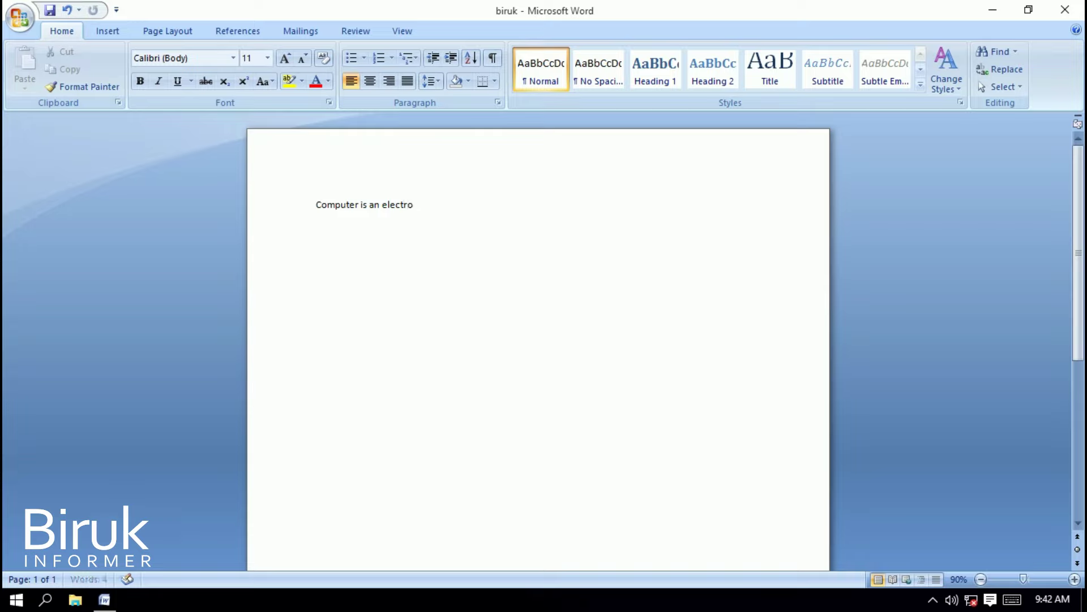
{"action": "type", "text": "ni"}
{"action": "type", "text": "cs"}
{"action": "type", "text": "vi"}
{"action": "type", "text": "ce"}
{"action": "key", "text": "Return"}
{"action": "type", "text": "hjghjfgjgjhjguiiohiohio hjgguigui"}
{"action": "key", "text": "Return"}
{"action": "type", "text": "\\jfugtuigiohuih ihuihyuihuihuih"}
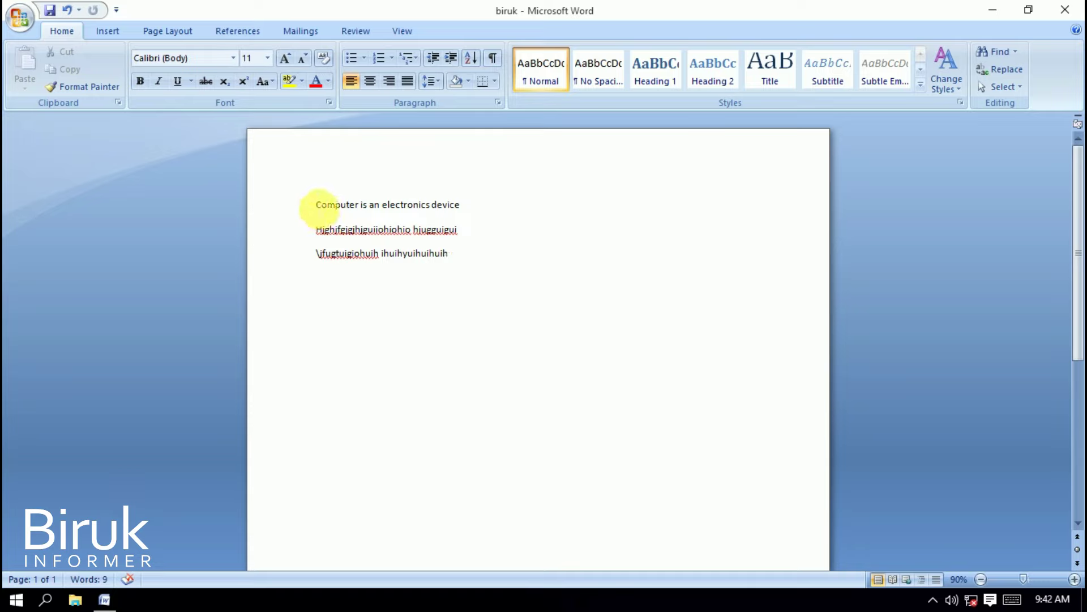
Copy the sentence 'Computer is an electronics device' and add an empty line after the third line.
{"action": "left_click_drag", "start_coordinate": [316, 205], "coordinate": [366, 208]}
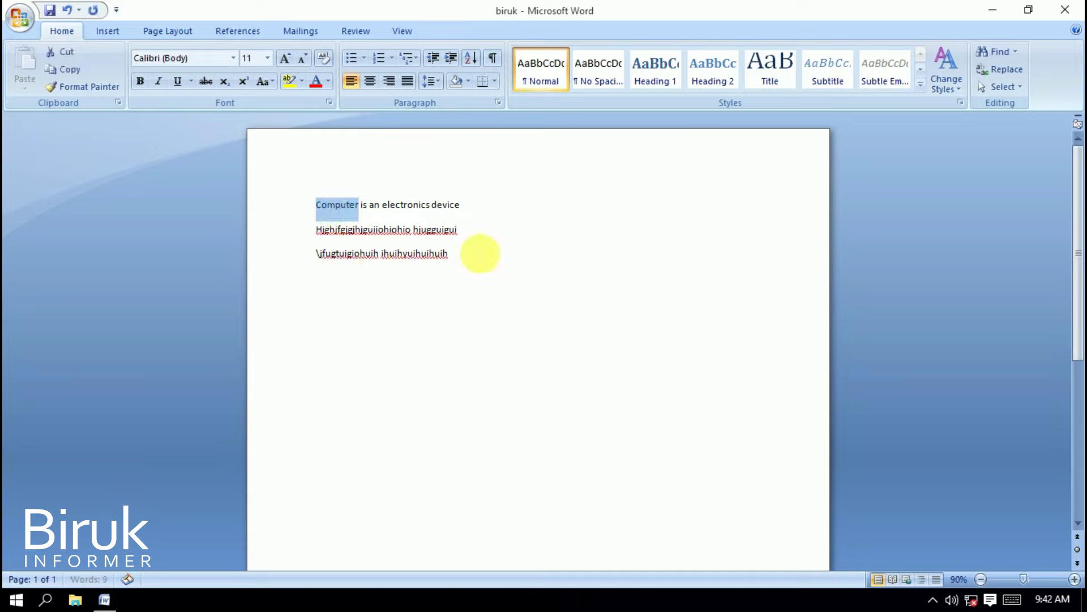
{"action": "left_click", "coordinate": [466, 262]}
{"action": "left_click_drag", "start_coordinate": [316, 205], "coordinate": [458, 209]}
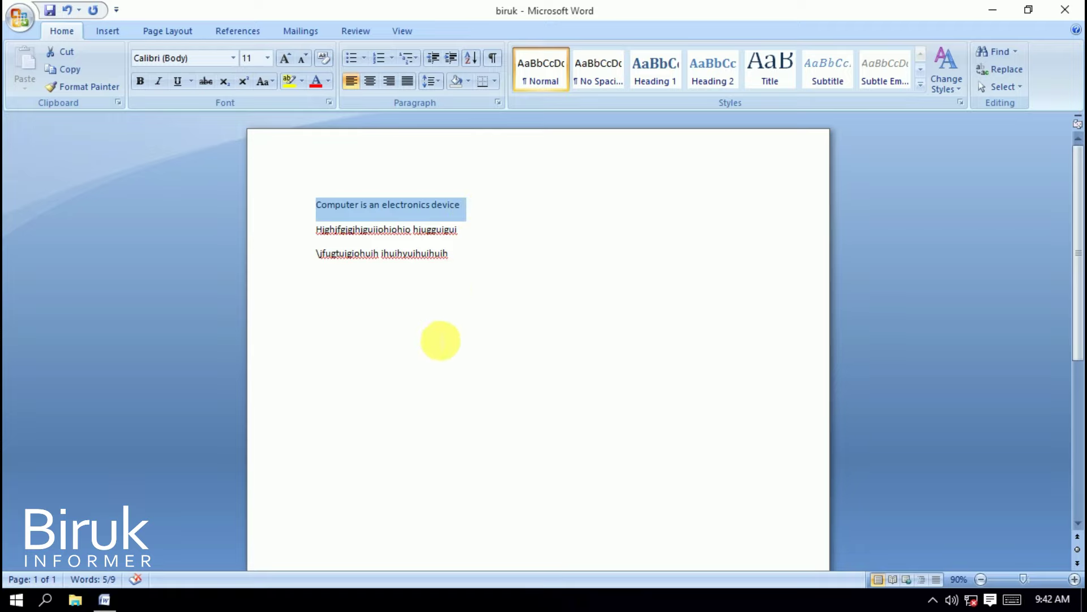
{"action": "left_click", "coordinate": [453, 211]}
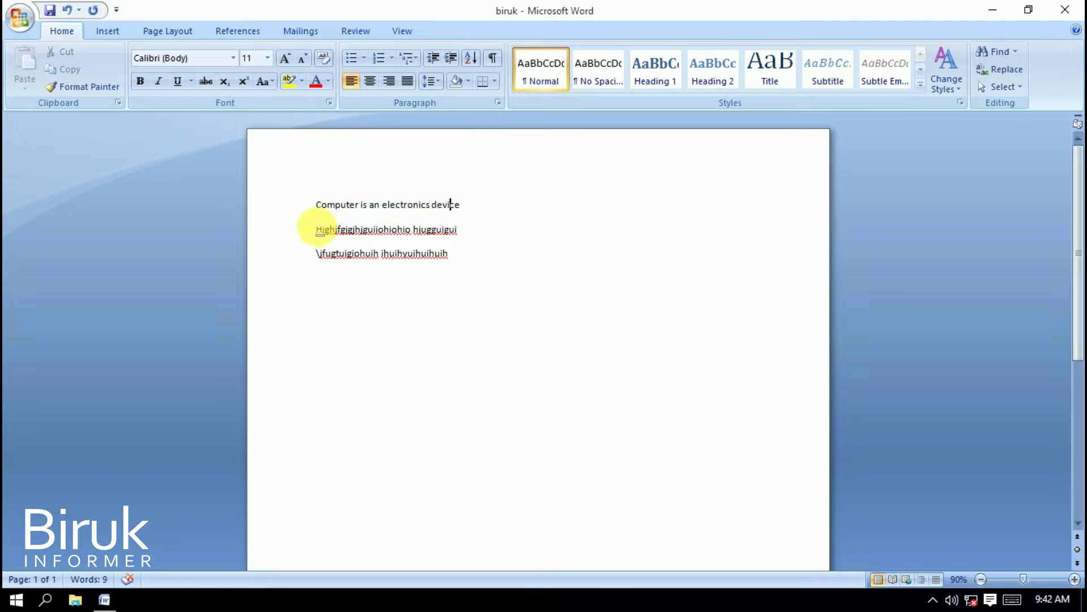
{"action": "left_click", "coordinate": [317, 206]}
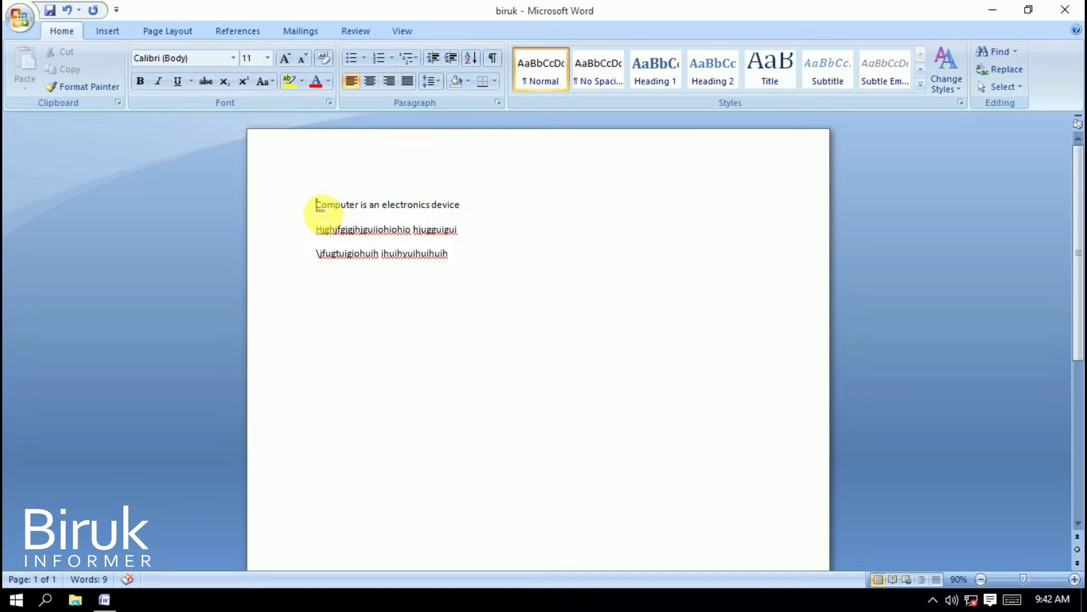
{"action": "left_click_drag", "start_coordinate": [318, 207], "coordinate": [461, 211]}
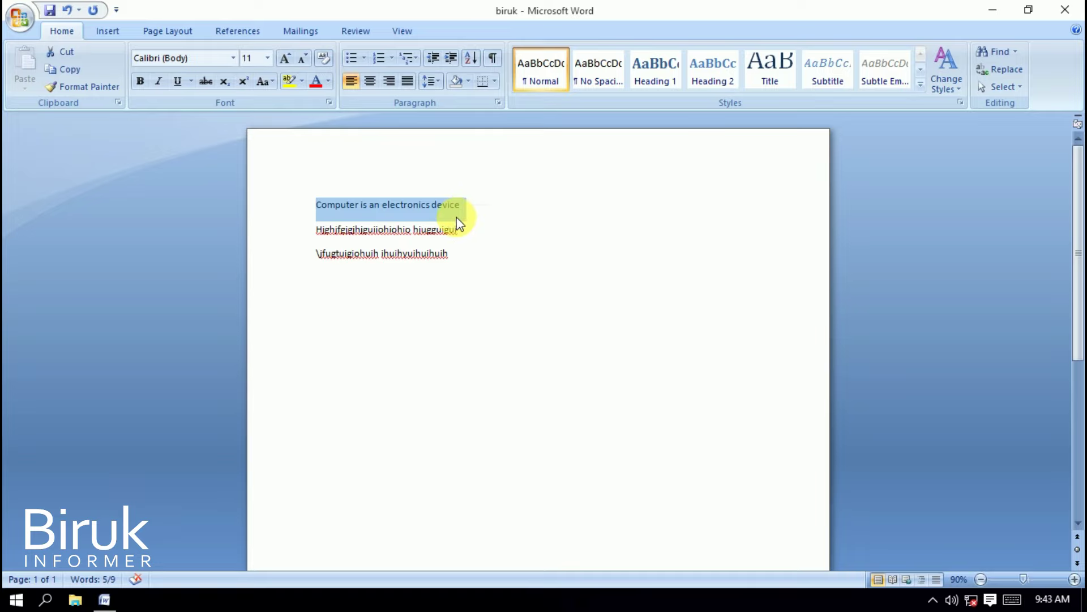
{"action": "left_click", "coordinate": [72, 73]}
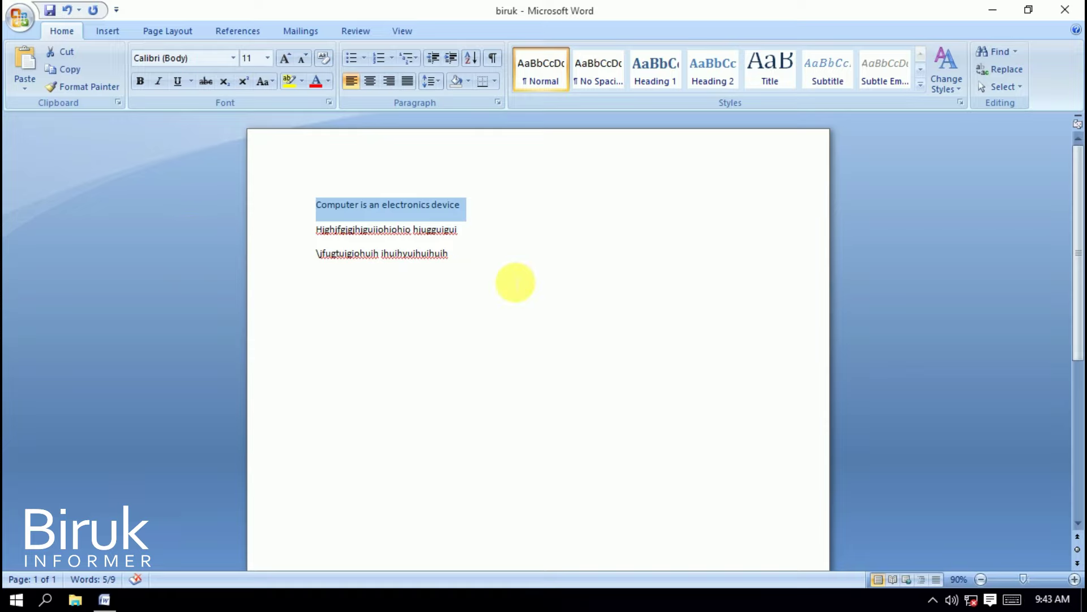
{"action": "left_click", "coordinate": [468, 274]}
{"action": "key", "text": "Return"}
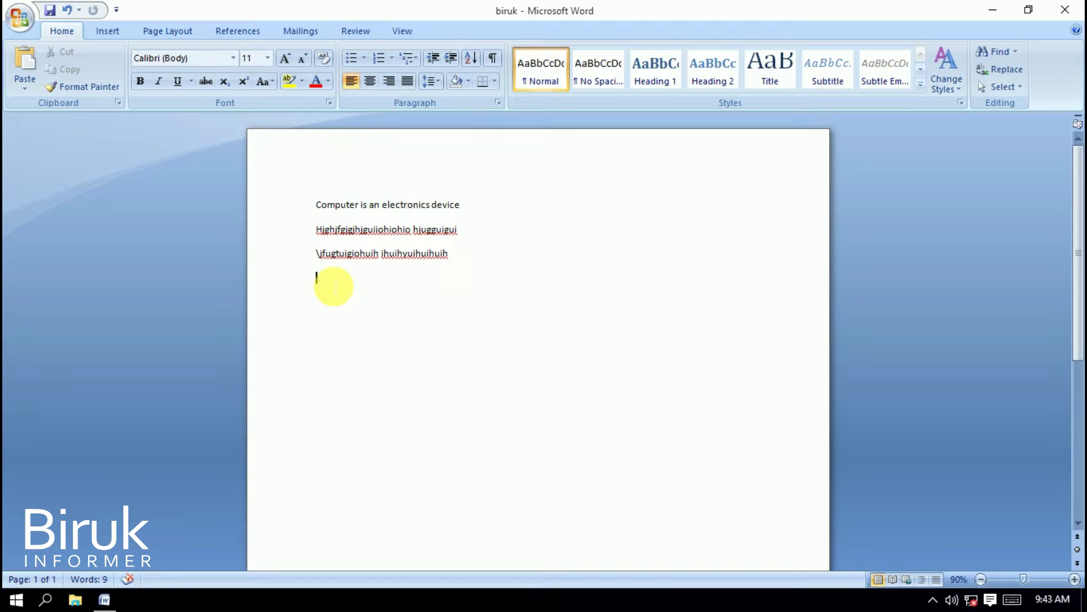
Paste the copied sentence as line four, then copy the second line and paste it below.
{"action": "left_click", "coordinate": [26, 65]}
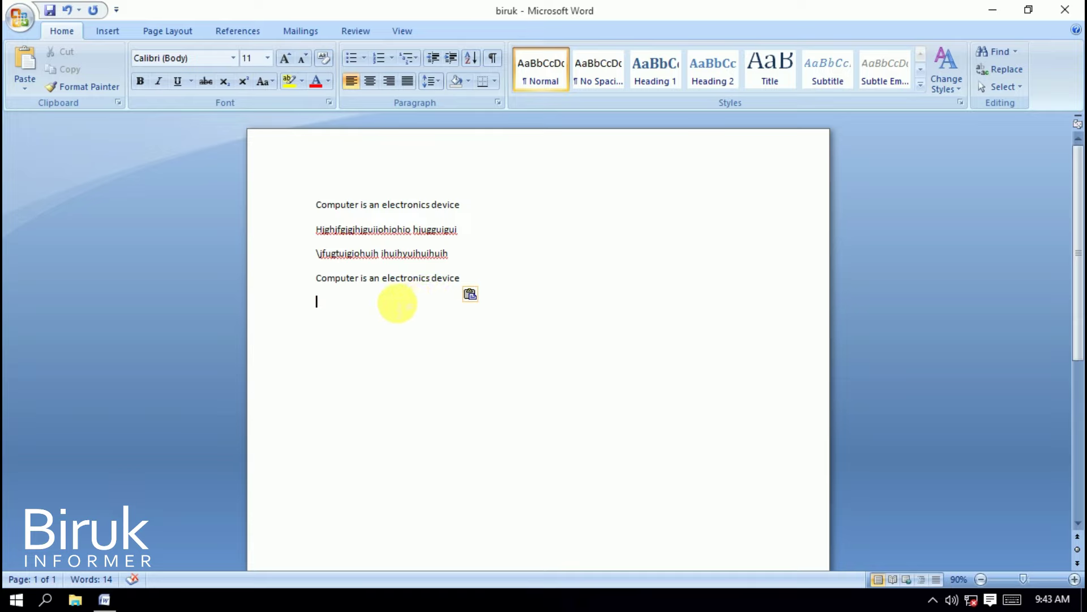
{"action": "left_click", "coordinate": [317, 229]}
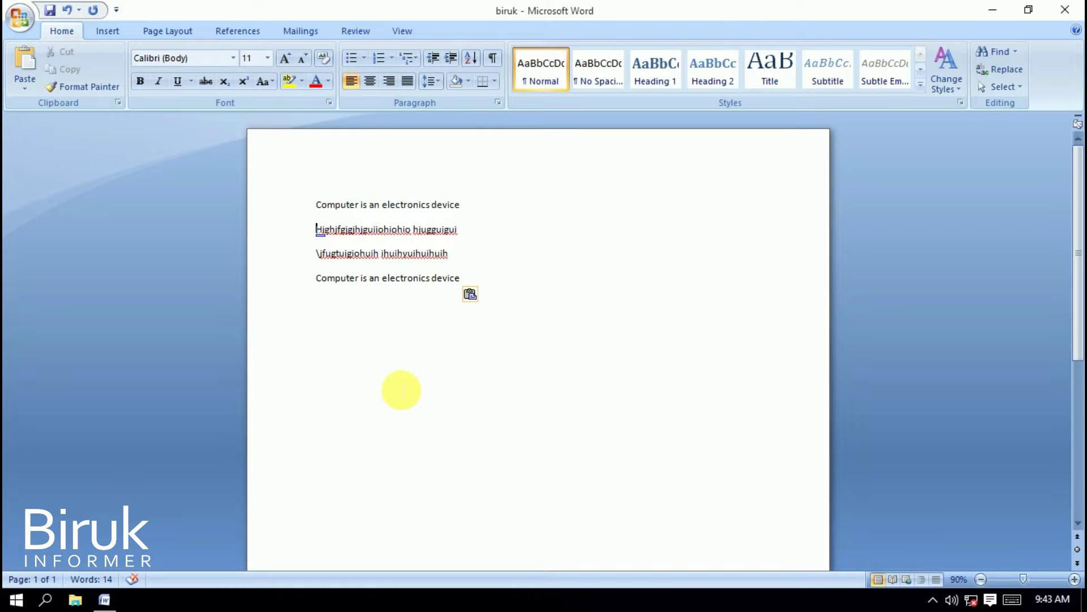
{"action": "left_click_drag", "start_coordinate": [316, 229], "coordinate": [462, 232]}
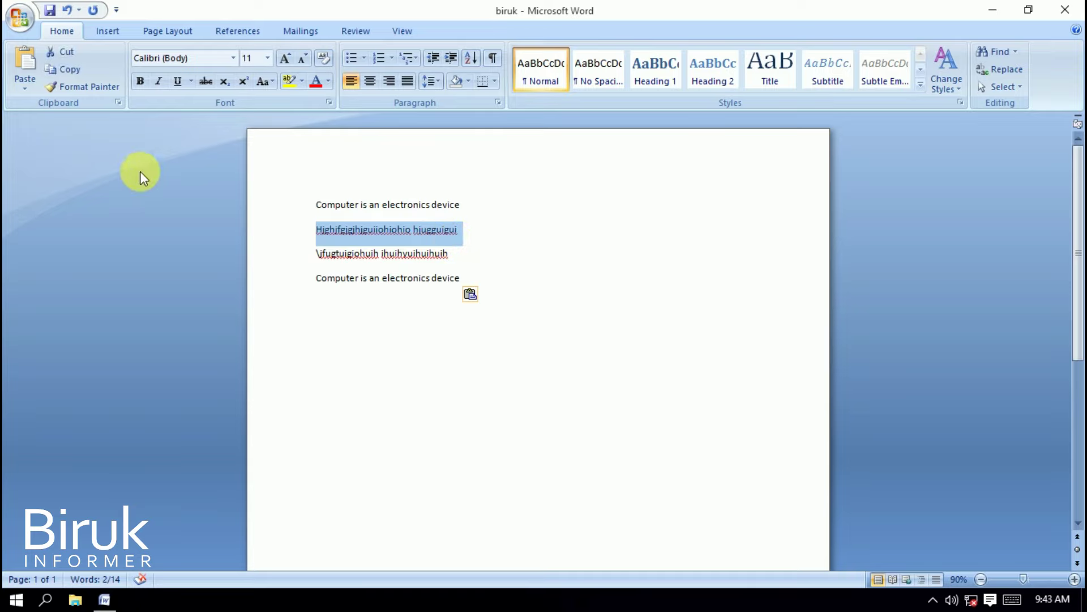
{"action": "left_click", "coordinate": [75, 73]}
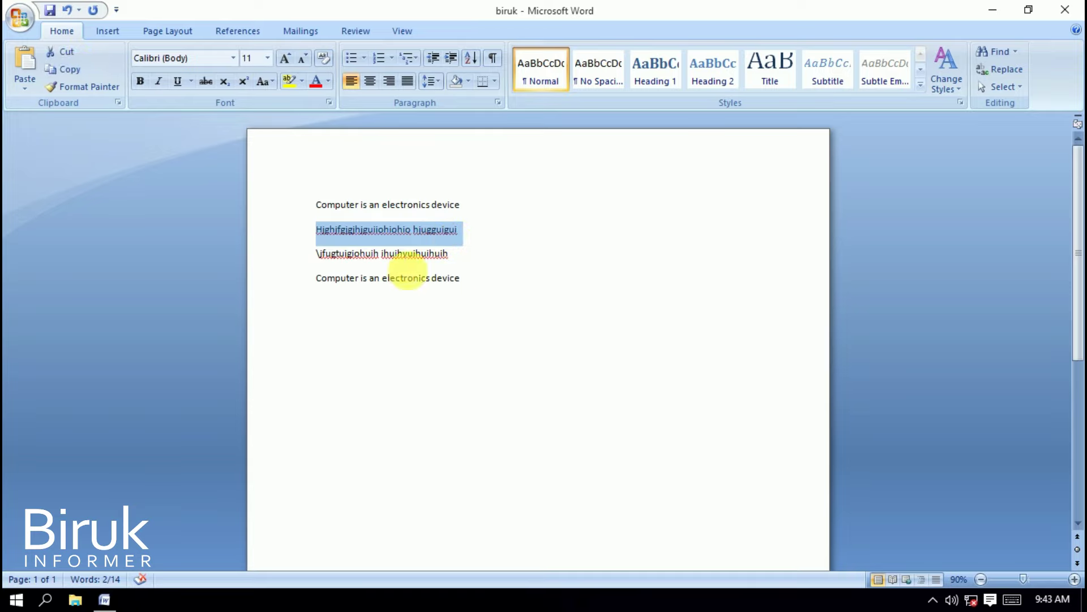
{"action": "left_click", "coordinate": [334, 310]}
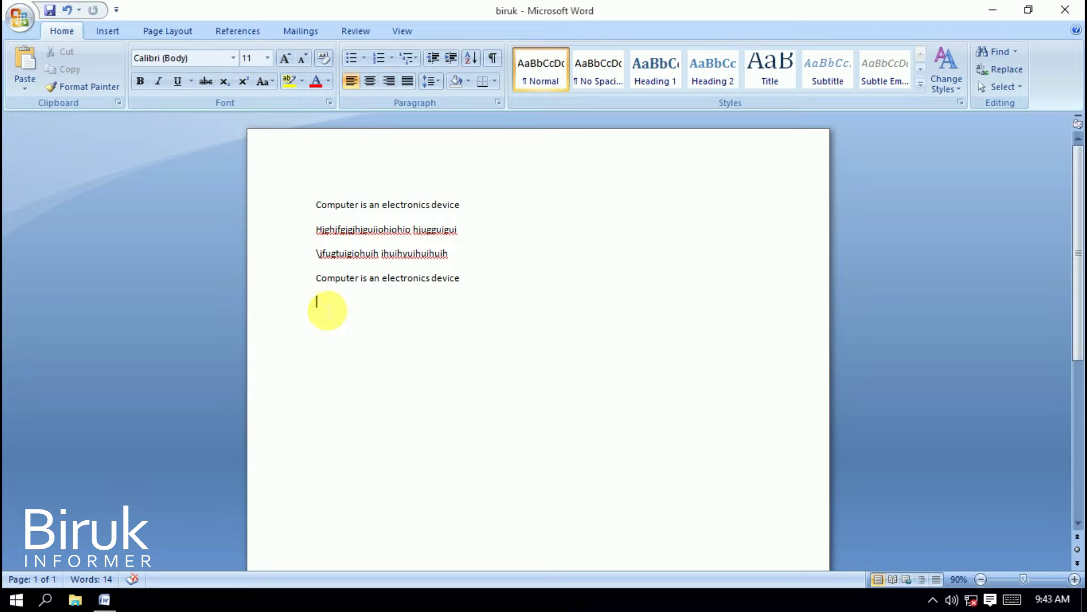
{"action": "left_click", "coordinate": [25, 62]}
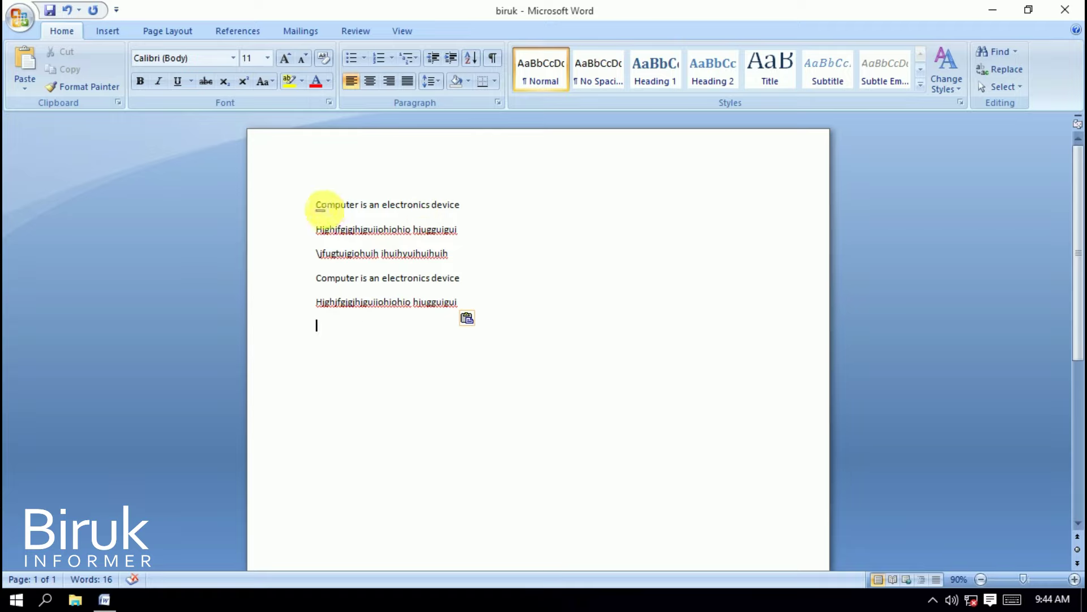
Move the first sentence 'Computer is an electronics device' to a new line at the bottom.
{"action": "left_click_drag", "start_coordinate": [316, 205], "coordinate": [456, 211]}
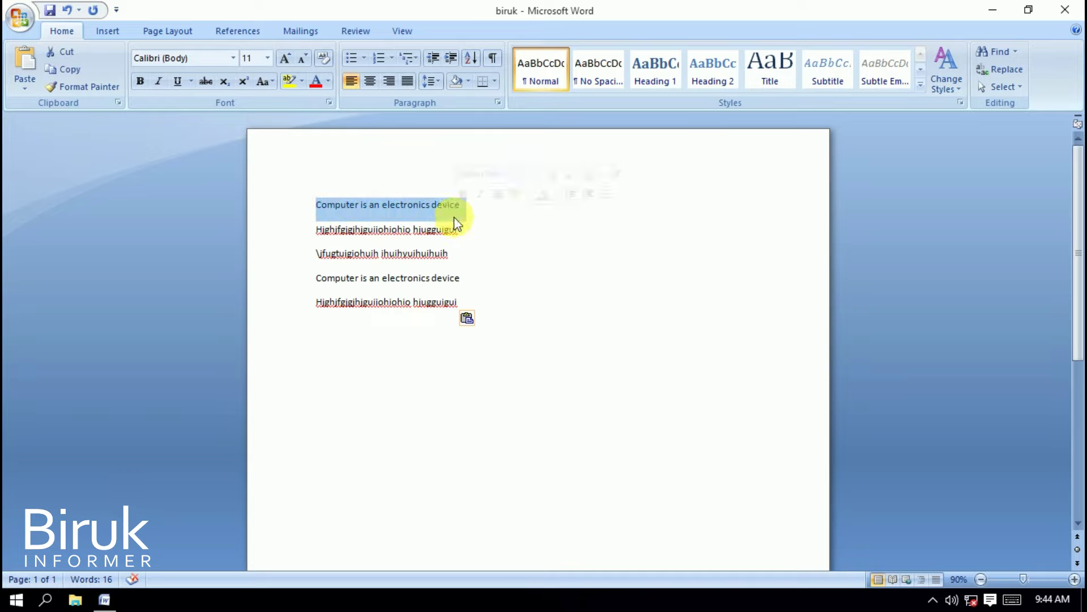
{"action": "left_click", "coordinate": [333, 360]}
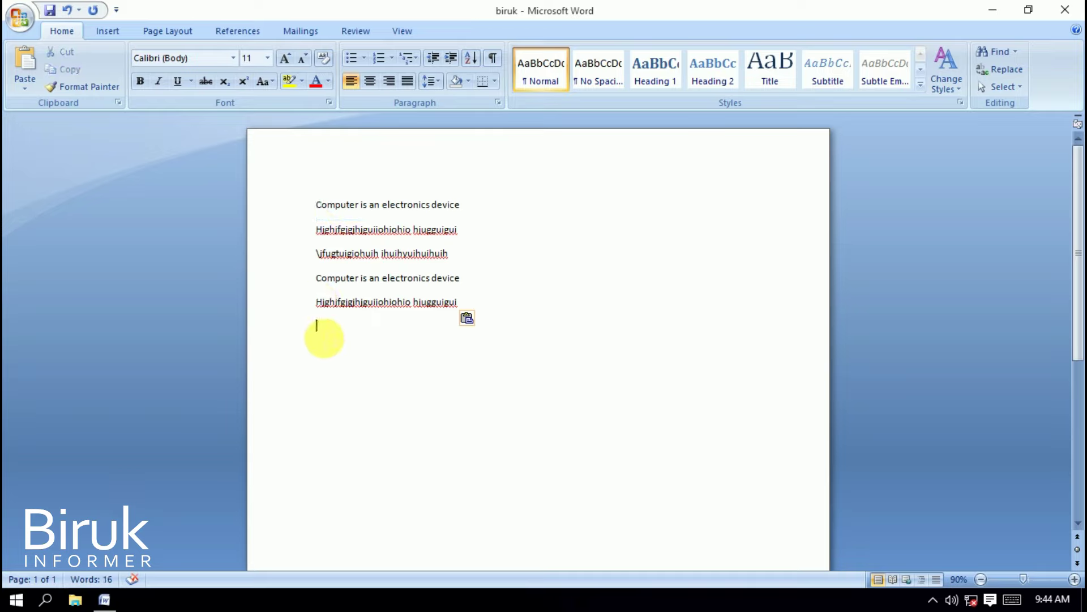
{"action": "left_click_drag", "start_coordinate": [316, 205], "coordinate": [470, 205]}
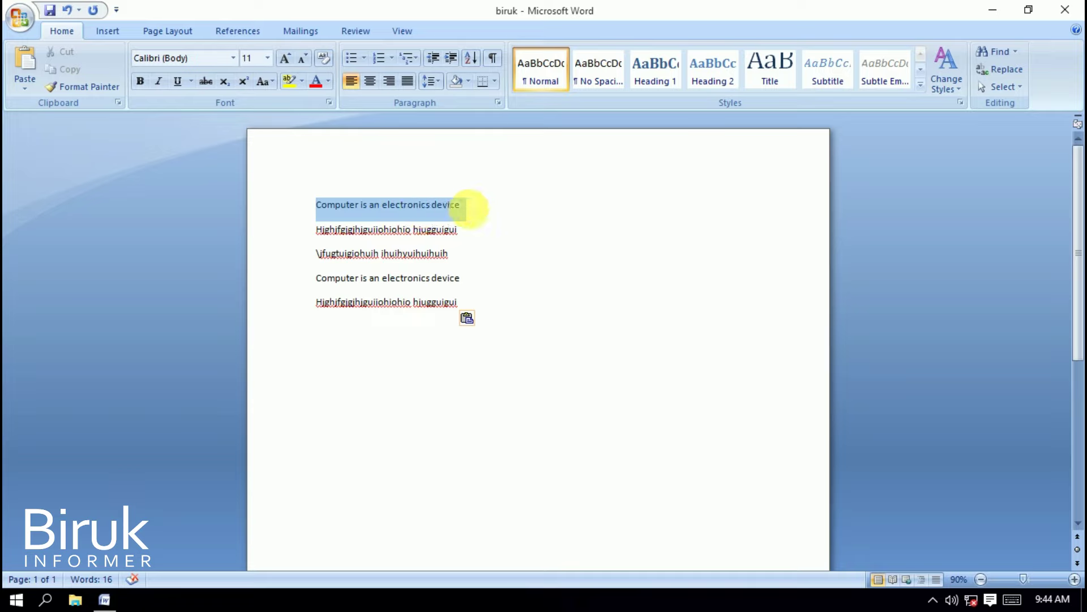
{"action": "left_click", "coordinate": [66, 55]}
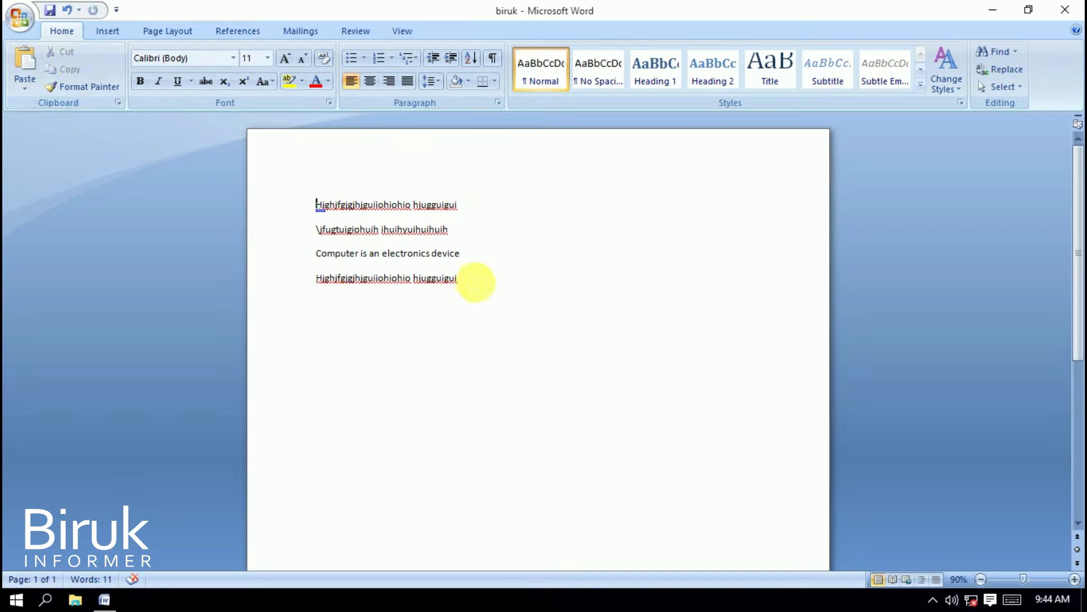
{"action": "left_click", "coordinate": [474, 283]}
{"action": "key", "text": "Return"}
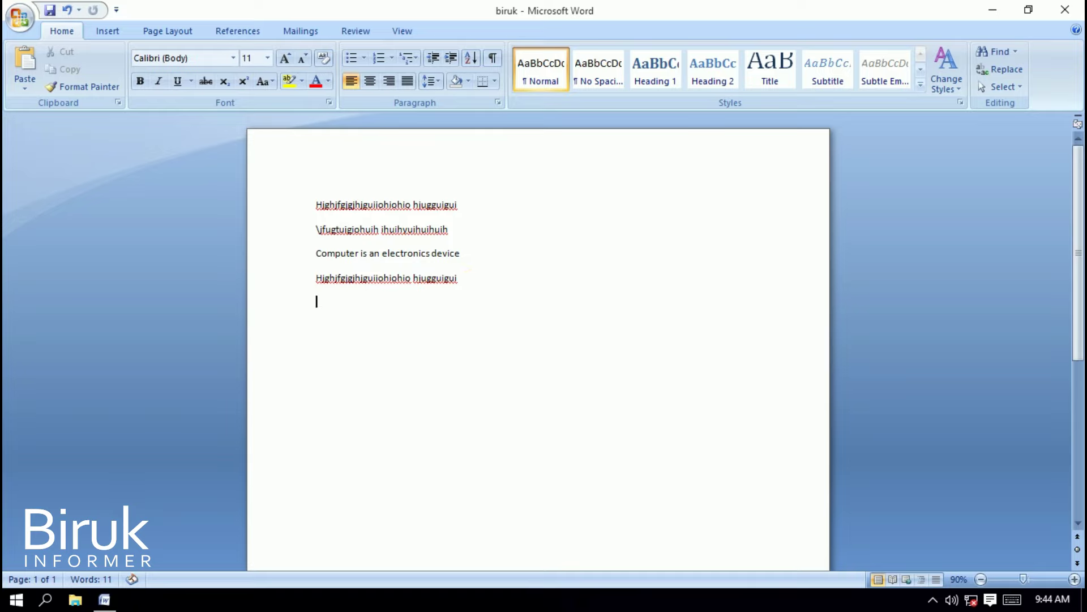
{"action": "left_click", "coordinate": [25, 60]}
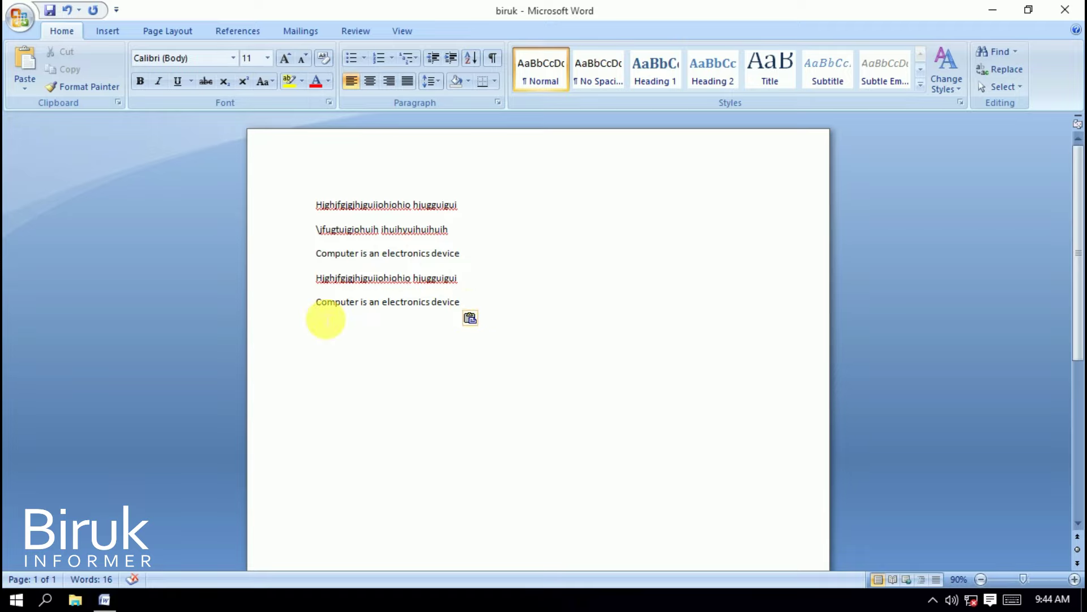
Move the random-letter line on line four to the new last line.
{"action": "left_click_drag", "start_coordinate": [316, 282], "coordinate": [486, 286]}
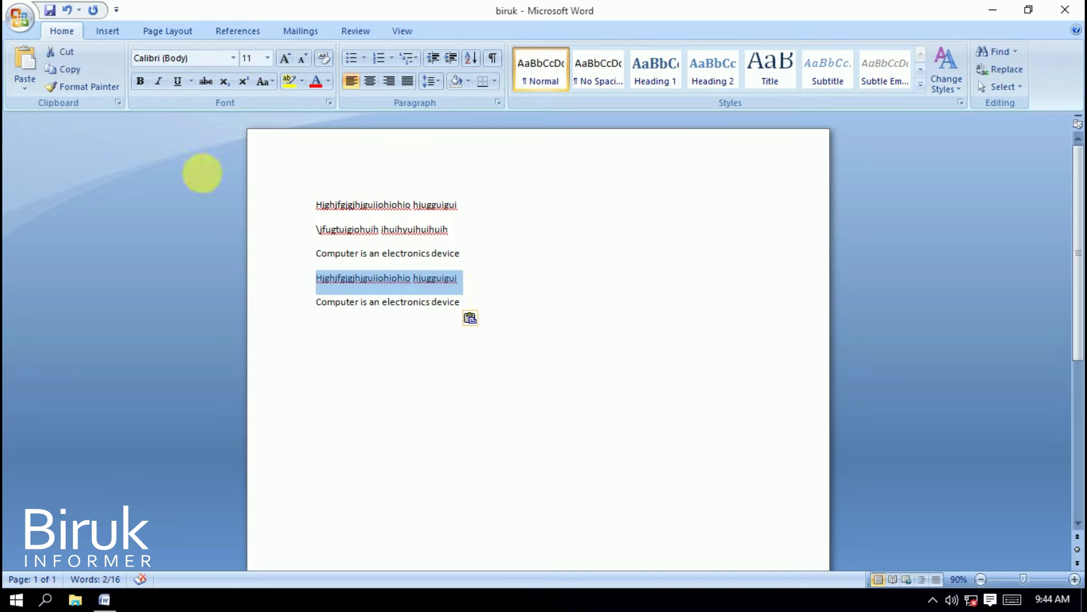
{"action": "left_click", "coordinate": [66, 53]}
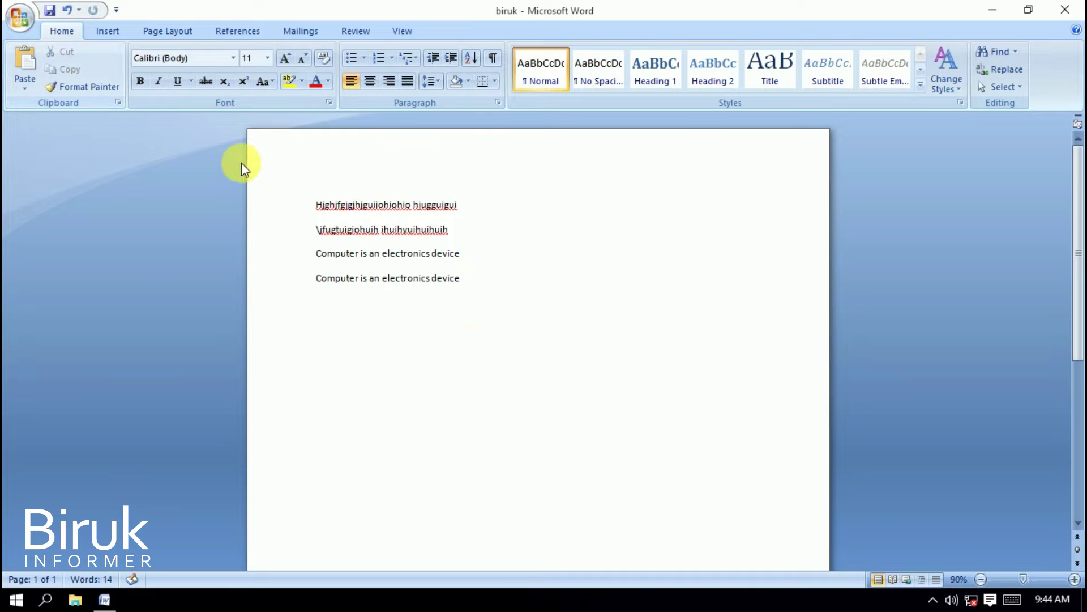
{"action": "left_click", "coordinate": [518, 322]}
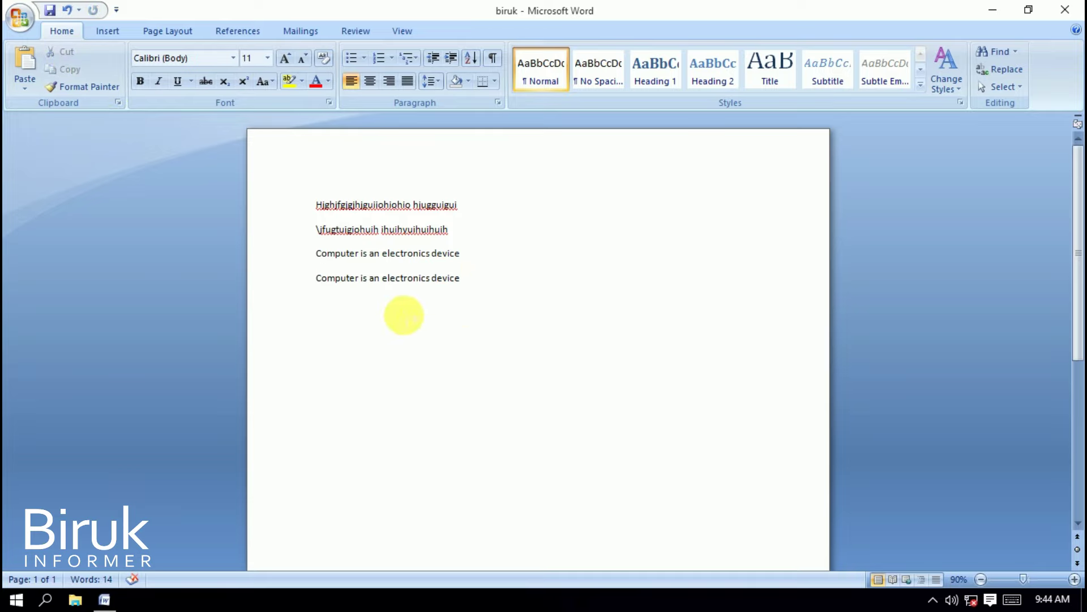
{"action": "left_click", "coordinate": [30, 69]}
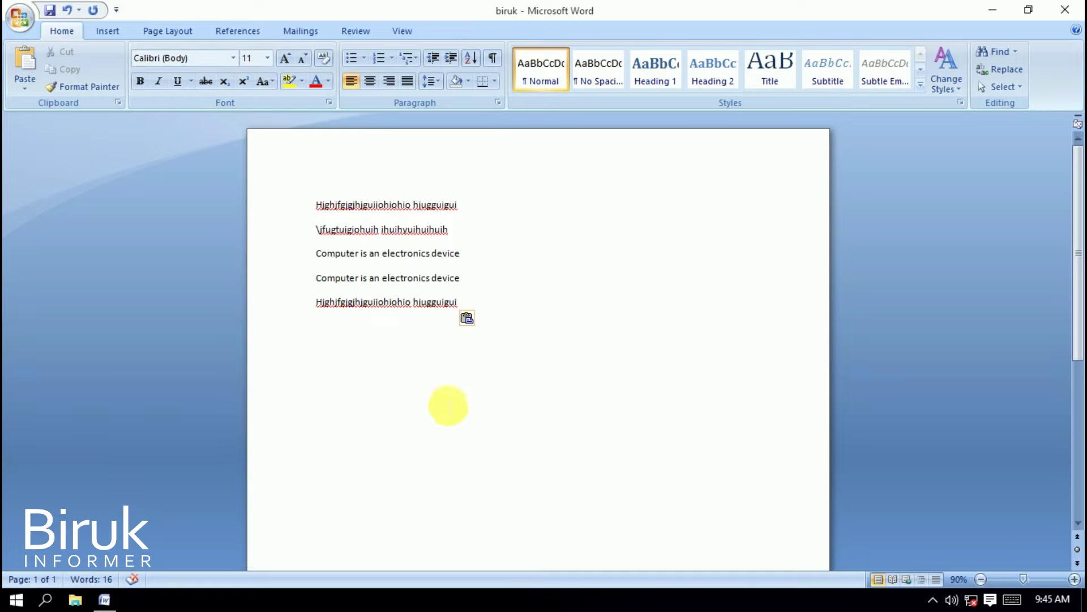
Type the word 'computer' on a new last line and select it.
{"action": "type", "text": "comp"}
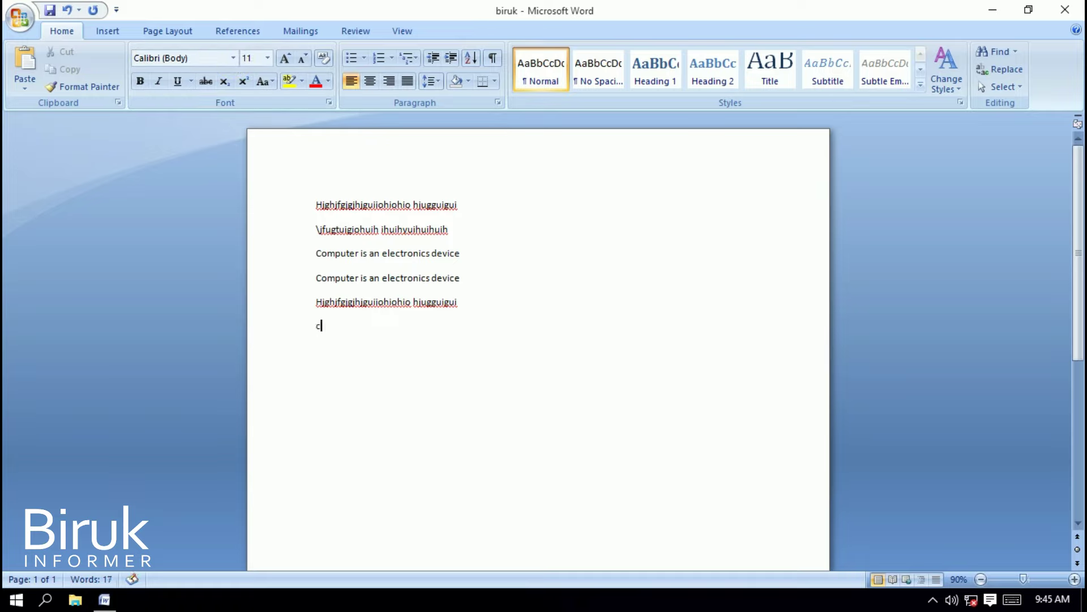
{"action": "type", "text": "utee"}
{"action": "key", "text": "BackSpace"}
{"action": "type", "text": "r"}
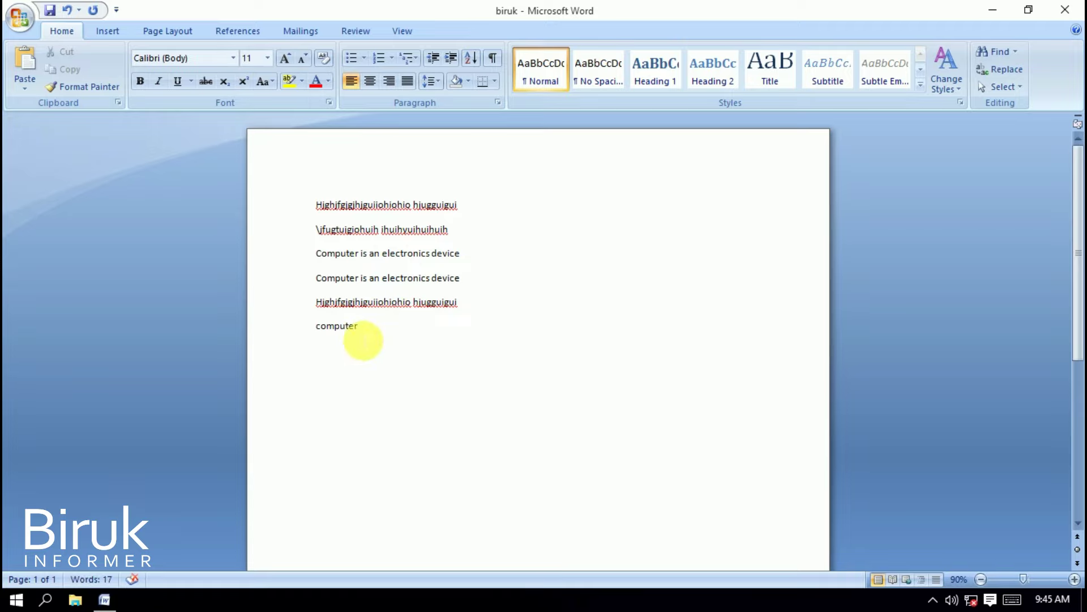
{"action": "left_click_drag", "start_coordinate": [369, 338], "coordinate": [334, 339]}
{"action": "left_click", "coordinate": [376, 340]}
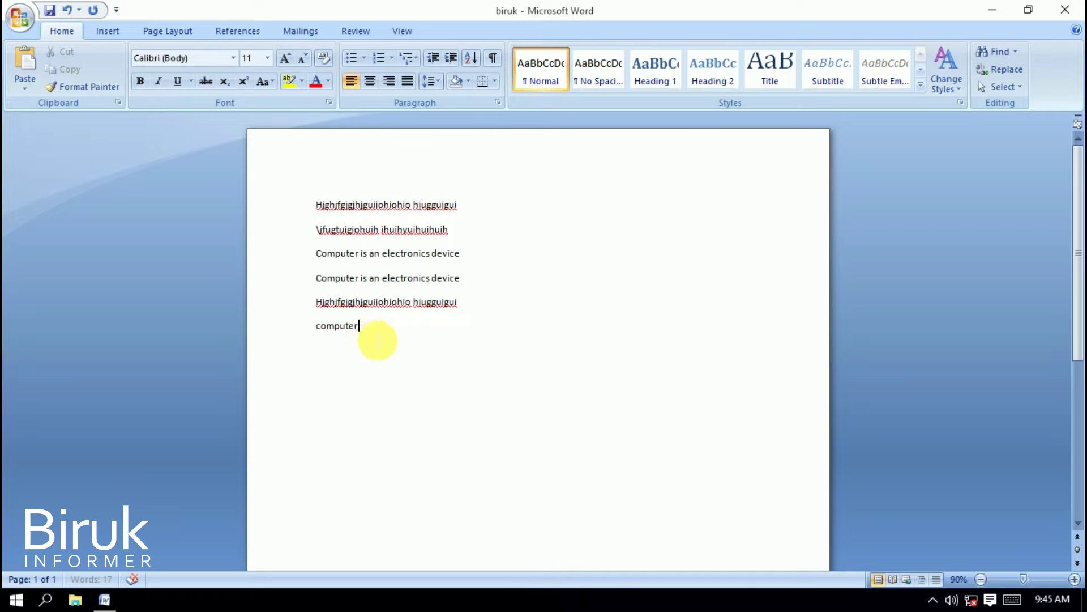
{"action": "left_click_drag", "start_coordinate": [369, 337], "coordinate": [316, 337]}
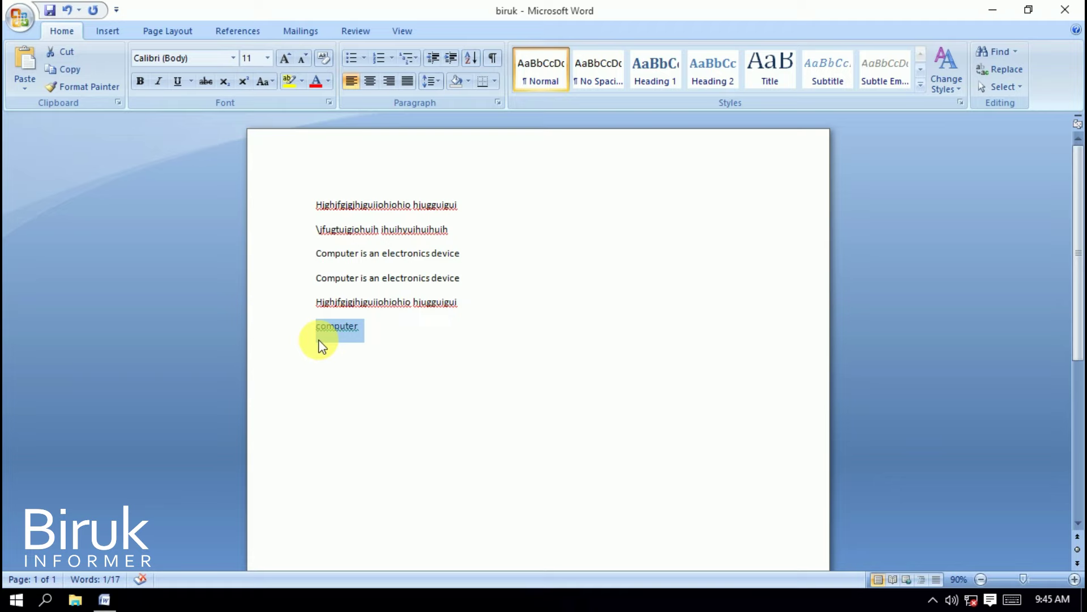
{"action": "left_click", "coordinate": [236, 60]}
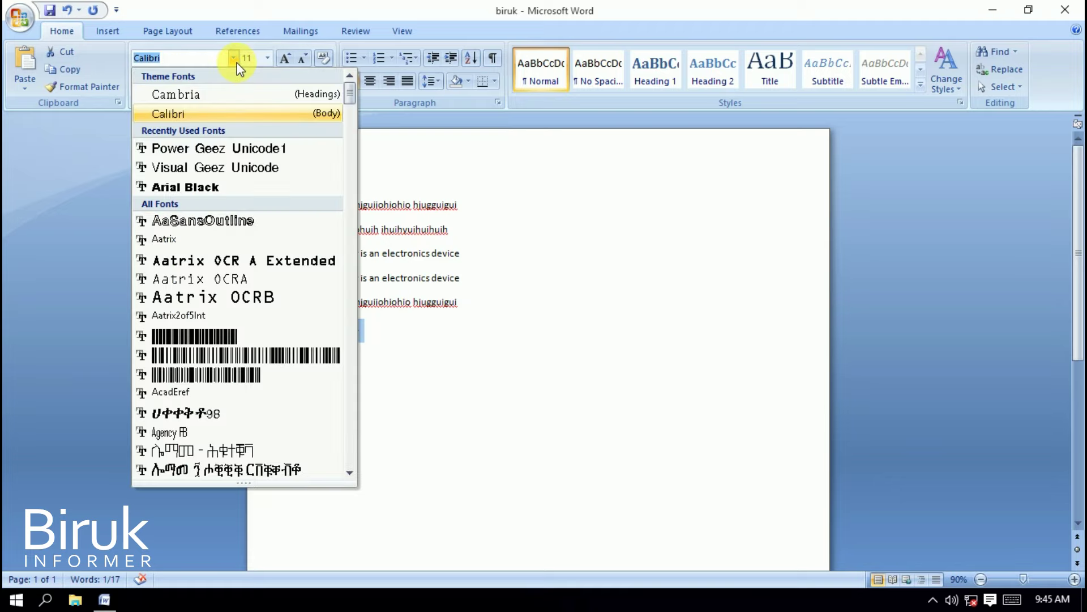
{"action": "scroll", "coordinate": [241, 221], "scroll_direction": "down", "scroll_amount": 3}
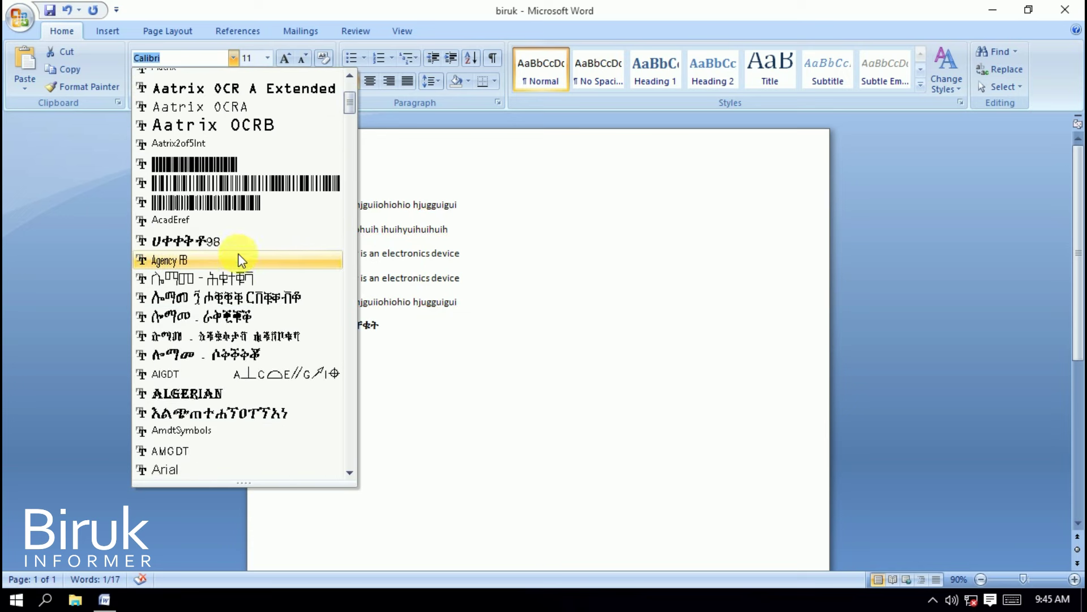
{"action": "scroll", "coordinate": [229, 261], "scroll_direction": "down", "scroll_amount": 2}
{"action": "scroll", "coordinate": [226, 283], "scroll_direction": "down", "scroll_amount": 1}
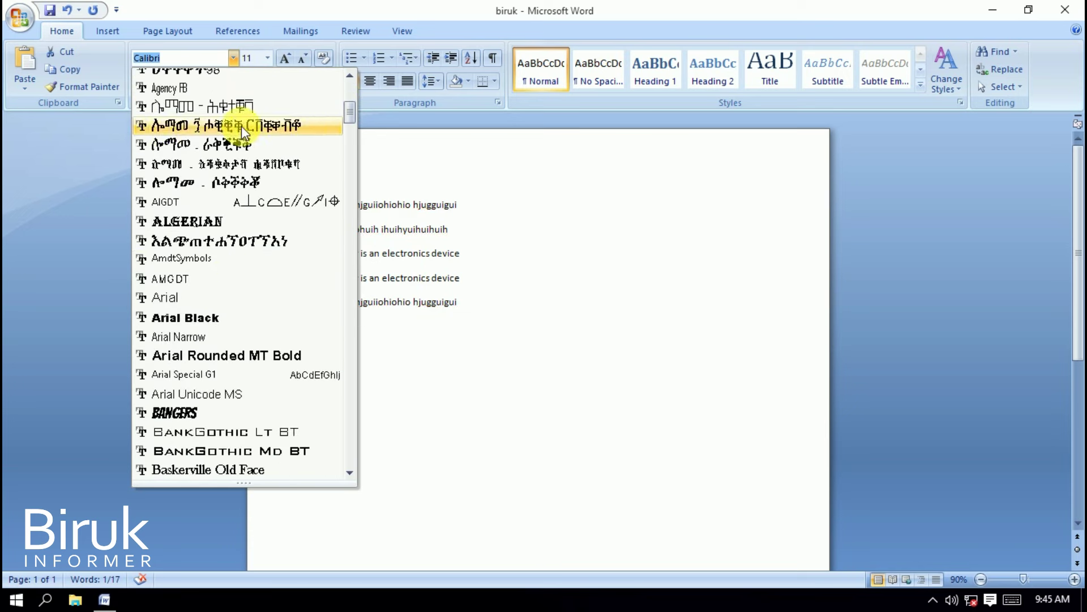
{"action": "scroll", "coordinate": [270, 269], "scroll_direction": "down", "scroll_amount": 1}
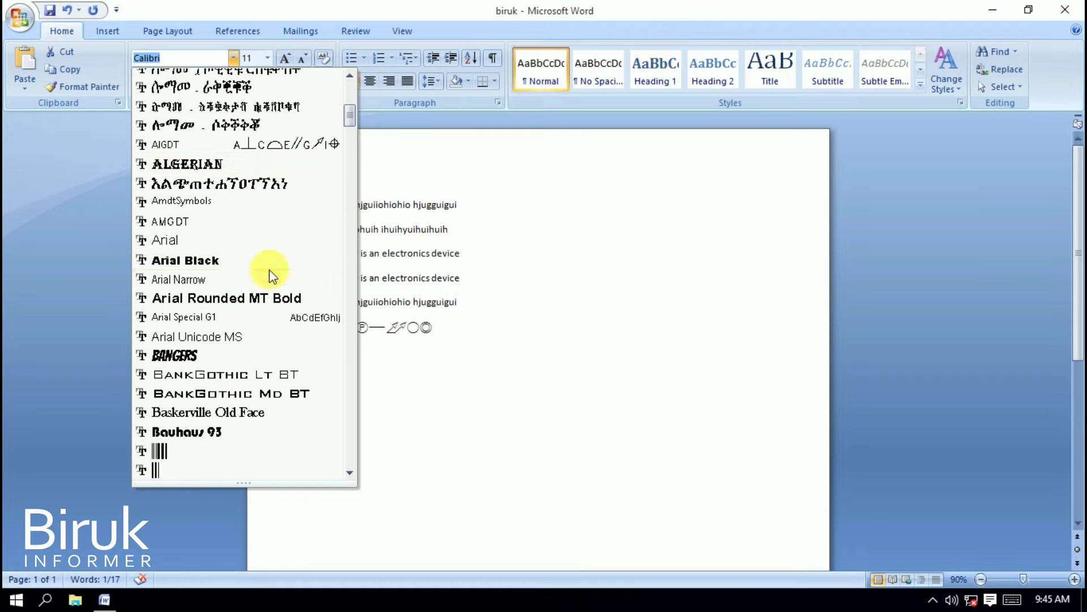
{"action": "scroll", "coordinate": [249, 337], "scroll_direction": "down", "scroll_amount": 1}
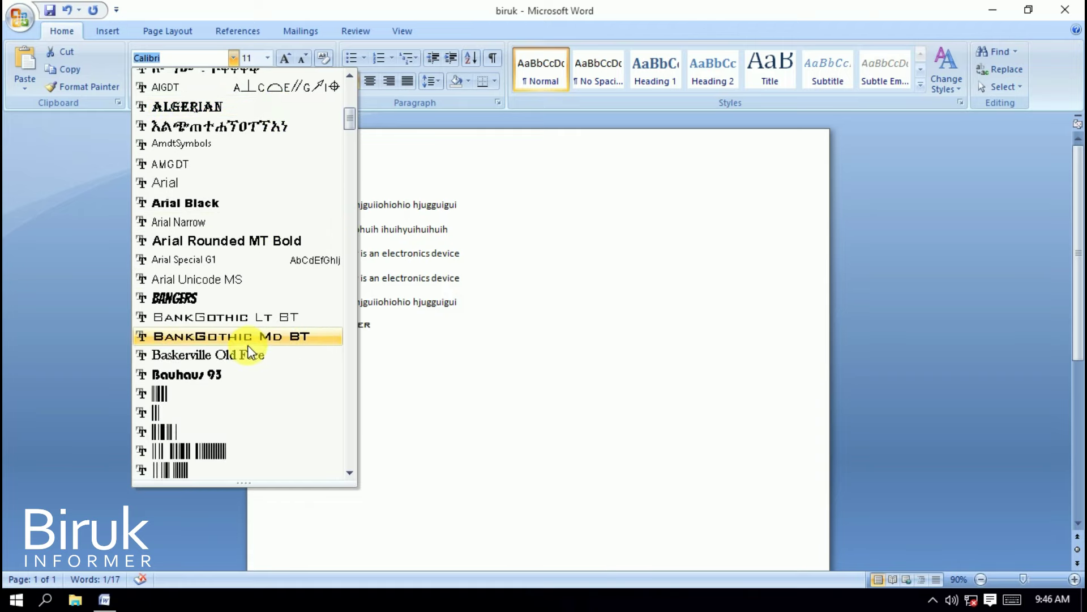
{"action": "scroll", "coordinate": [247, 354], "scroll_direction": "down", "scroll_amount": 2}
{"action": "scroll", "coordinate": [260, 361], "scroll_direction": "down", "scroll_amount": 1}
{"action": "left_click", "coordinate": [468, 204]}
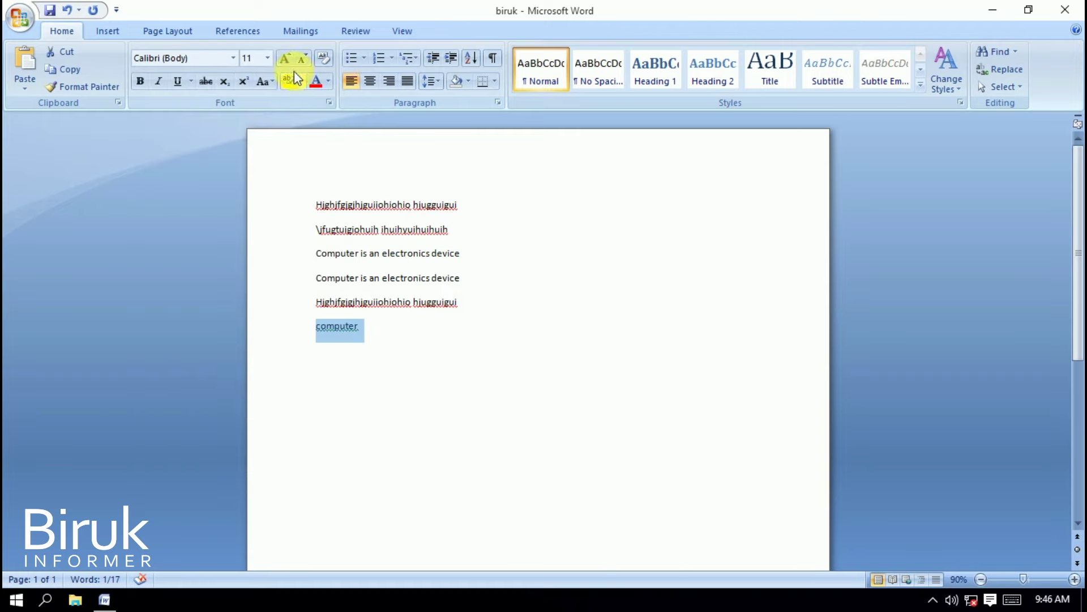
Enlarge the selected word 'computer' from 11 pt to 90 pt with Grow Font.
{"action": "left_click", "coordinate": [287, 60]}
{"action": "left_click", "coordinate": [287, 59]}
{"action": "left_click", "coordinate": [287, 59]}
{"action": "left_click", "coordinate": [286, 59]}
{"action": "left_click", "coordinate": [287, 60]}
{"action": "left_click", "coordinate": [287, 60]}
{"action": "left_click", "coordinate": [287, 59]}
{"action": "left_click", "coordinate": [287, 60]}
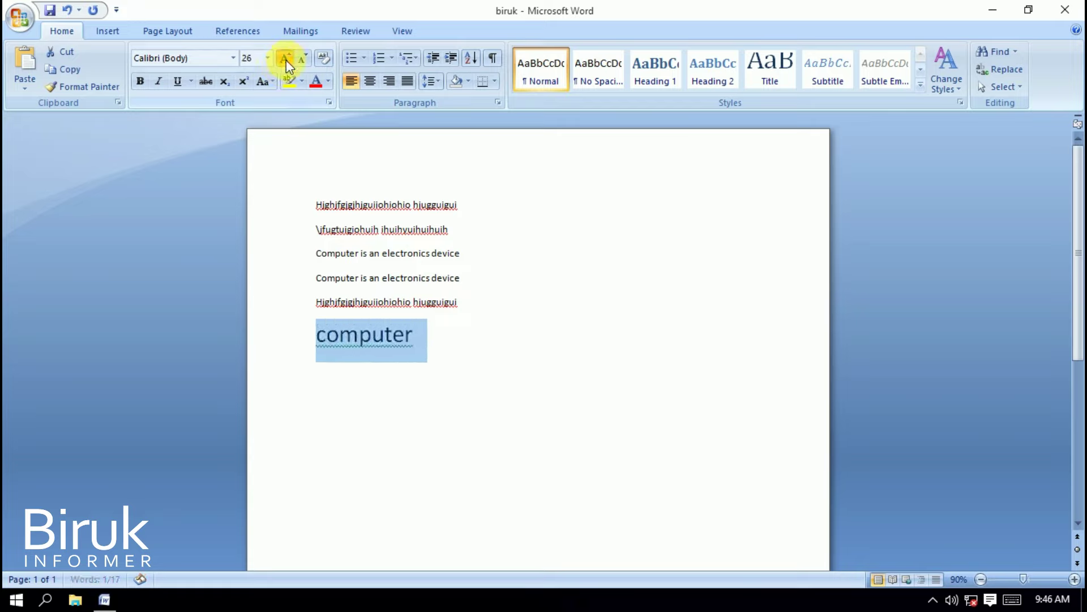
{"action": "left_click", "coordinate": [287, 59]}
{"action": "left_click", "coordinate": [287, 60]}
{"action": "left_click", "coordinate": [287, 60]}
{"action": "left_click", "coordinate": [287, 60]}
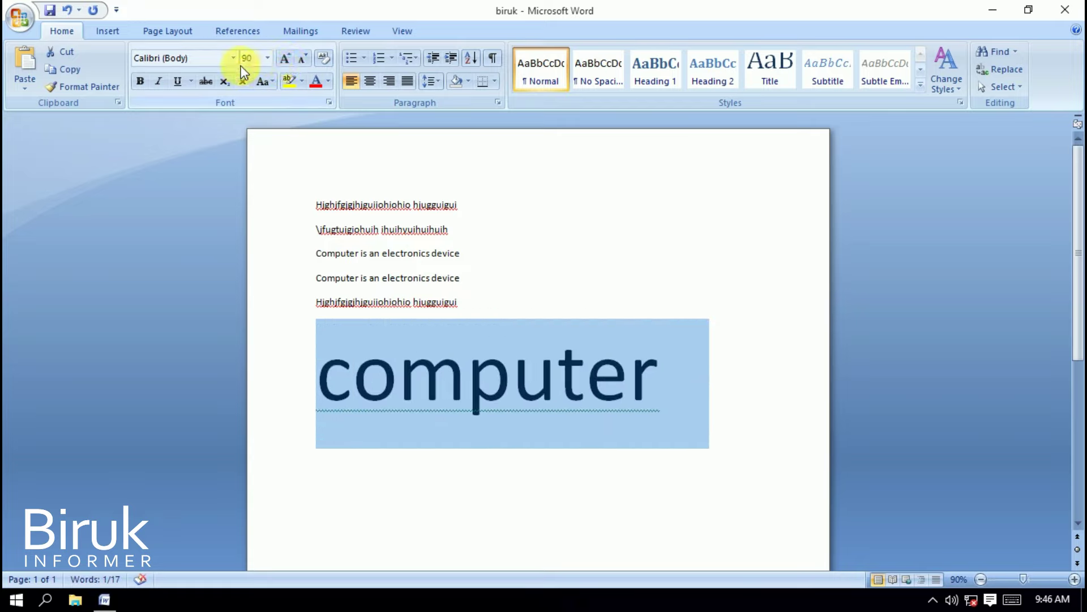
Reselect the enlarged word 'computer' and bring up the font list.
{"action": "left_click", "coordinate": [696, 379]}
{"action": "left_click_drag", "start_coordinate": [696, 379], "coordinate": [324, 371]}
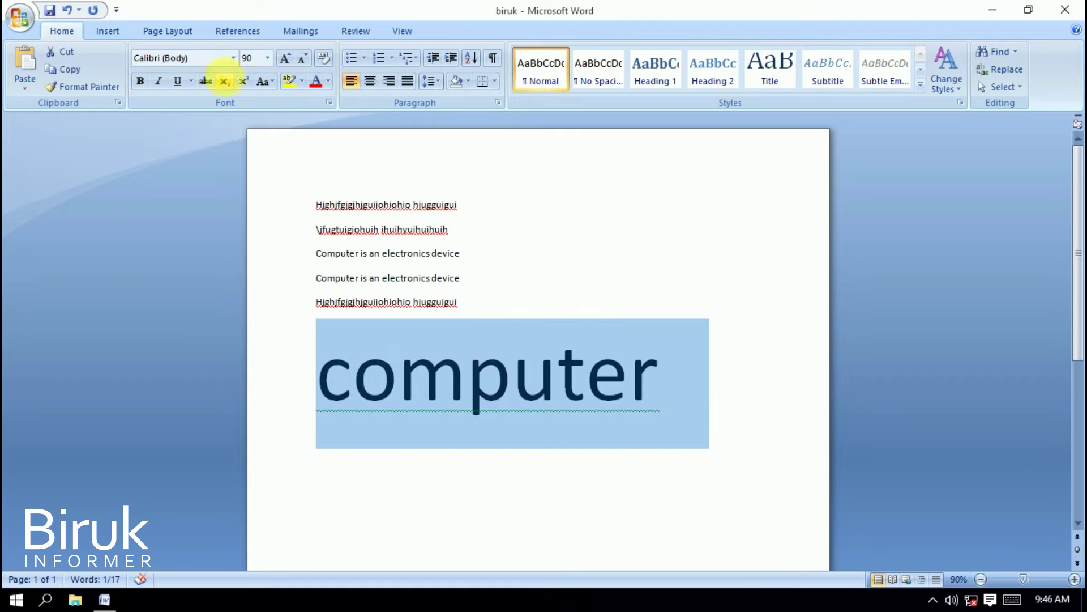
{"action": "left_click", "coordinate": [233, 59]}
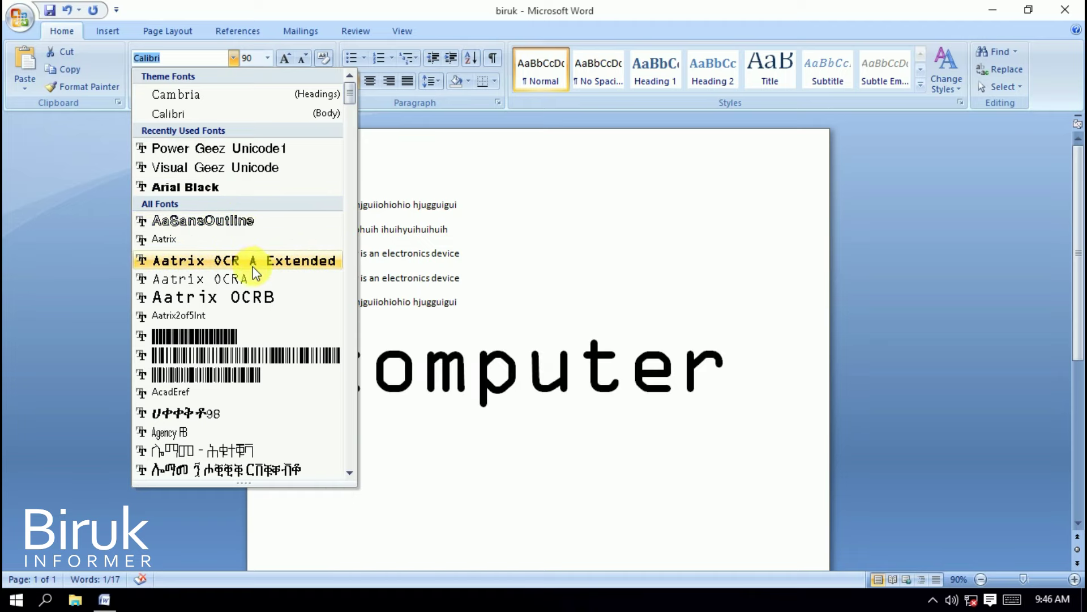
Change the 90 pt word 'computer' to the Broadway font and deselect it to view the result.
{"action": "scroll", "coordinate": [254, 272], "scroll_direction": "down", "scroll_amount": 2}
{"action": "scroll", "coordinate": [252, 275], "scroll_direction": "down", "scroll_amount": 3}
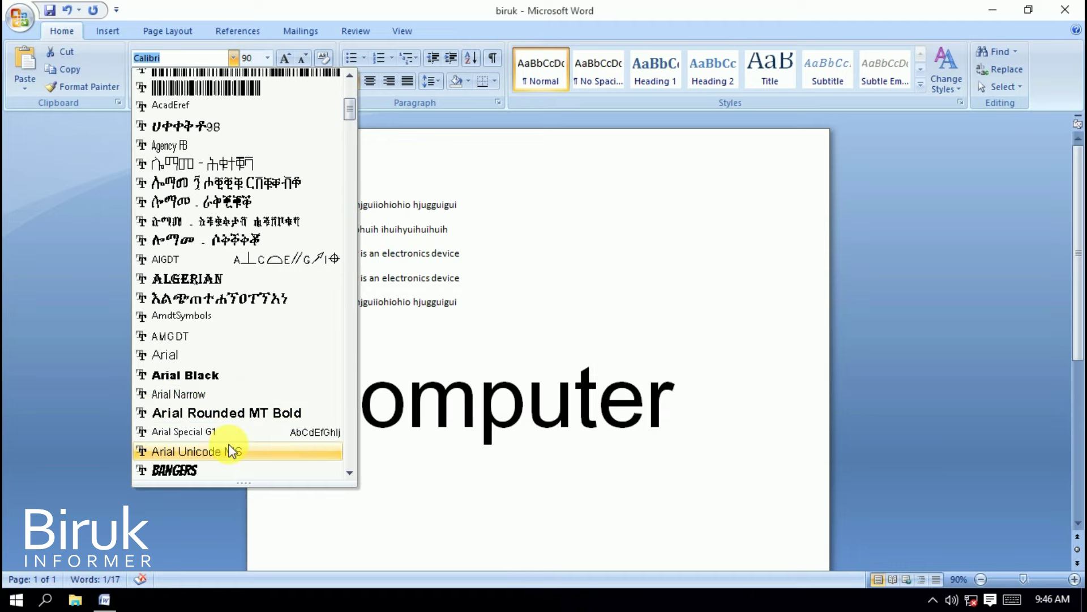
{"action": "scroll", "coordinate": [231, 451], "scroll_direction": "down", "scroll_amount": 2}
{"action": "scroll", "coordinate": [233, 439], "scroll_direction": "down", "scroll_amount": 2}
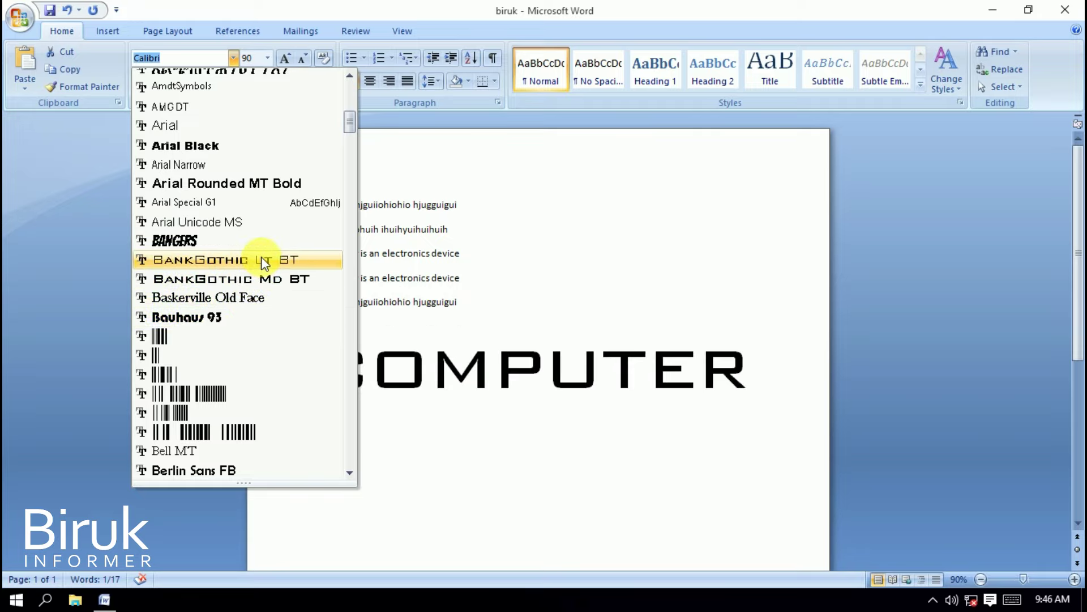
{"action": "scroll", "coordinate": [240, 357], "scroll_direction": "down", "scroll_amount": 1}
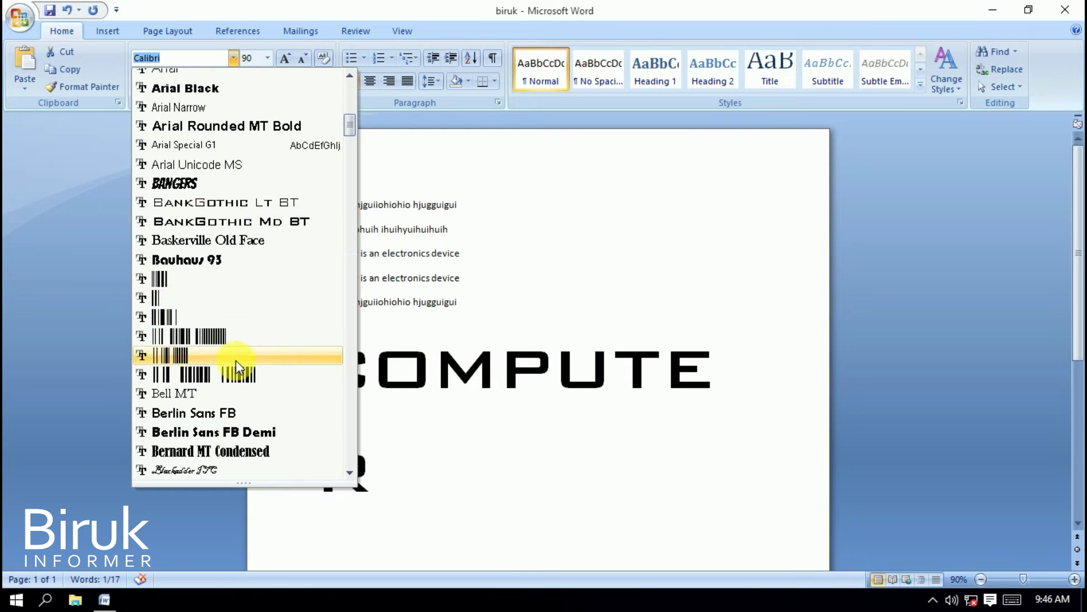
{"action": "scroll", "coordinate": [238, 354], "scroll_direction": "down", "scroll_amount": 5}
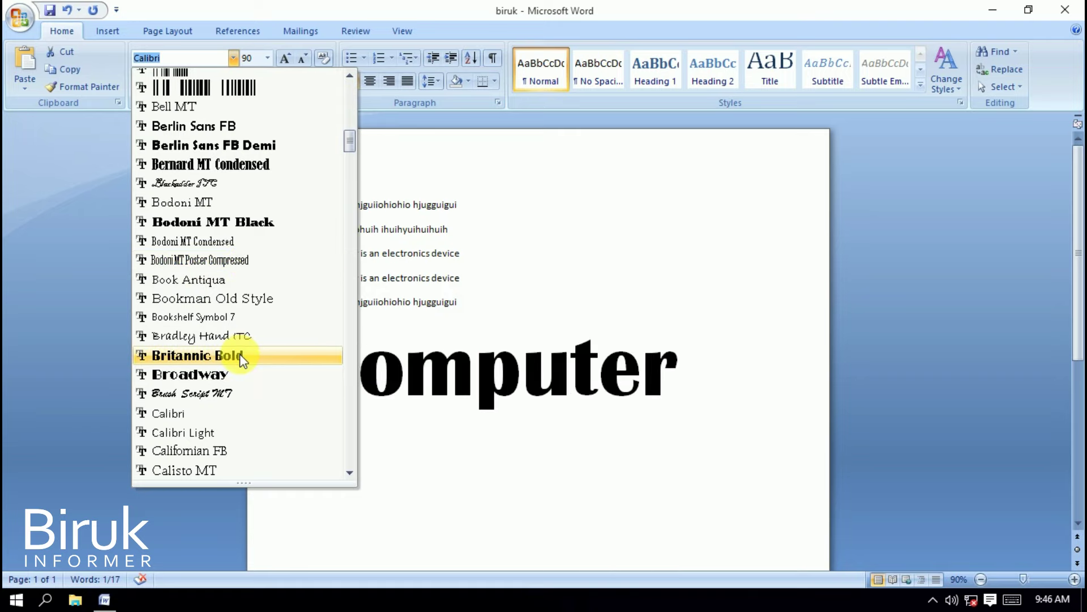
{"action": "scroll", "coordinate": [239, 353], "scroll_direction": "down", "scroll_amount": 1}
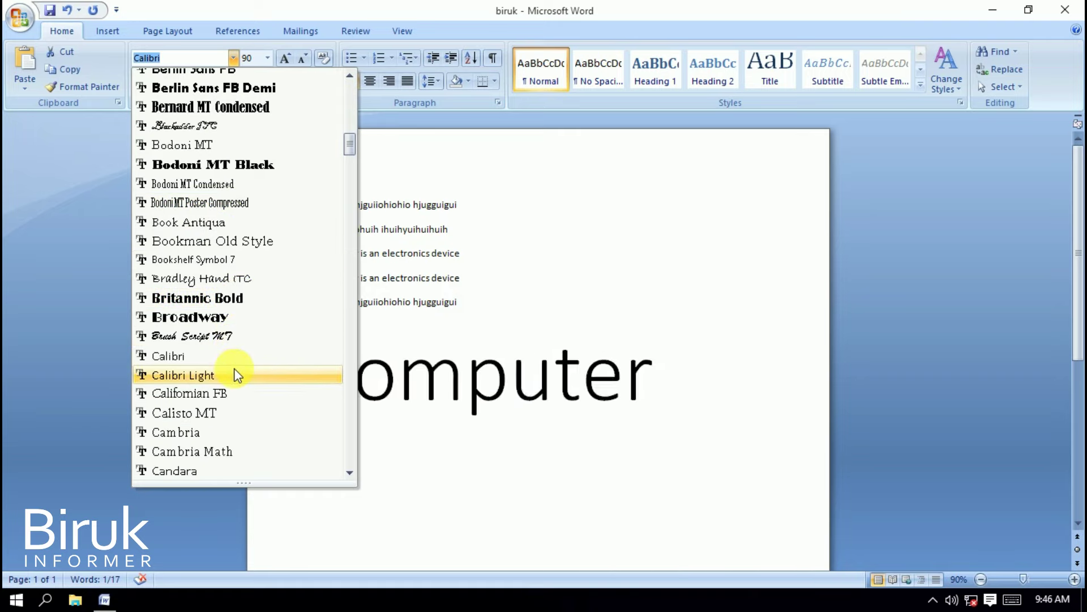
{"action": "left_click", "coordinate": [235, 317]}
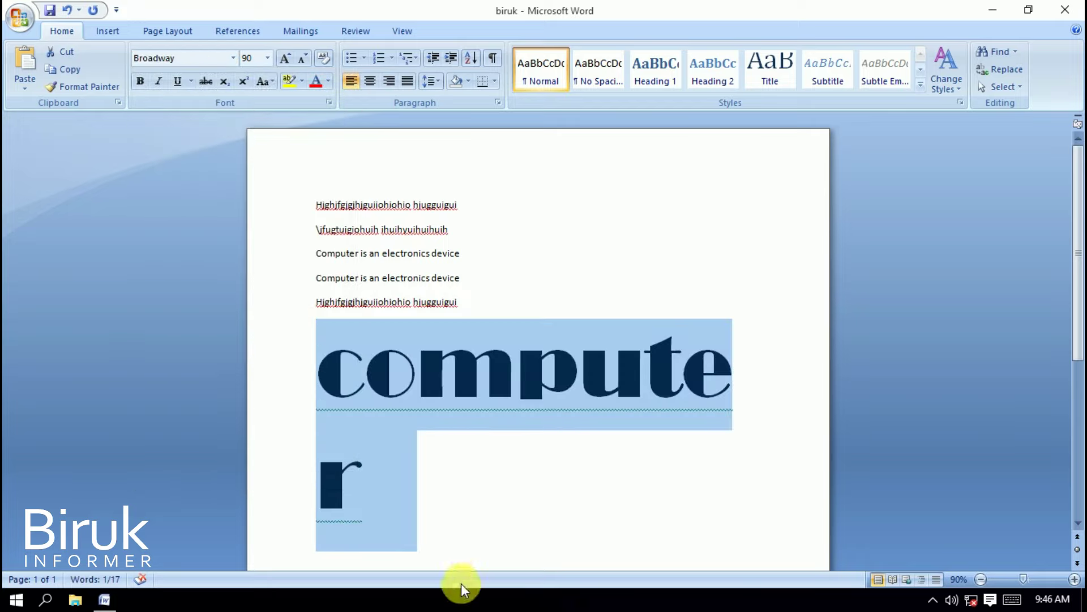
{"action": "left_click", "coordinate": [458, 496]}
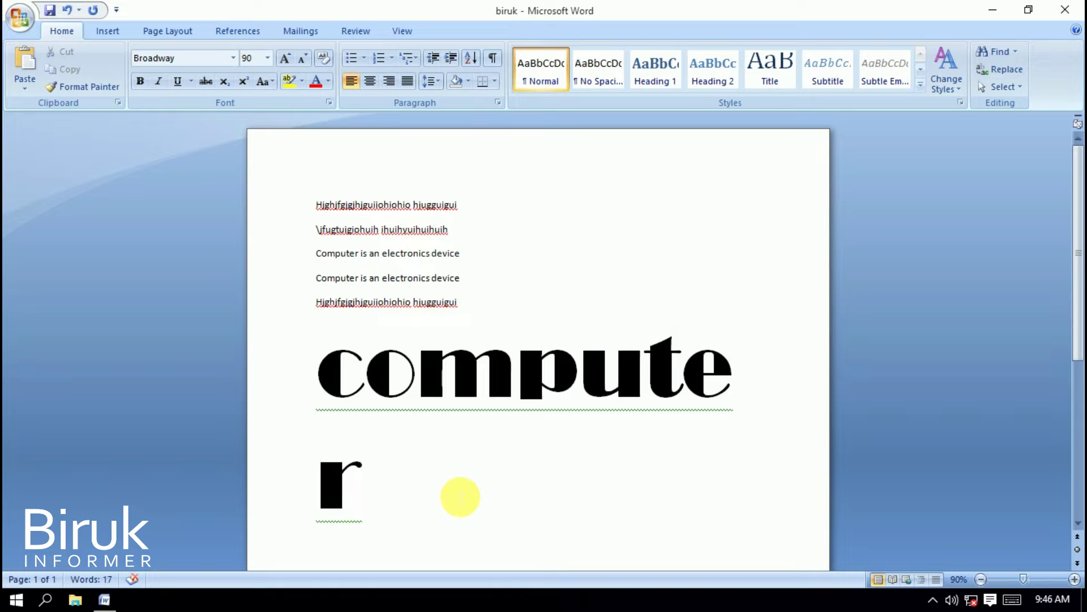
Select the whole two-line word 'computer' and switch its font to CommercialScript BT.
{"action": "left_click", "coordinate": [310, 483]}
{"action": "left_click", "coordinate": [331, 492]}
{"action": "left_click_drag", "start_coordinate": [508, 483], "coordinate": [308, 415]}
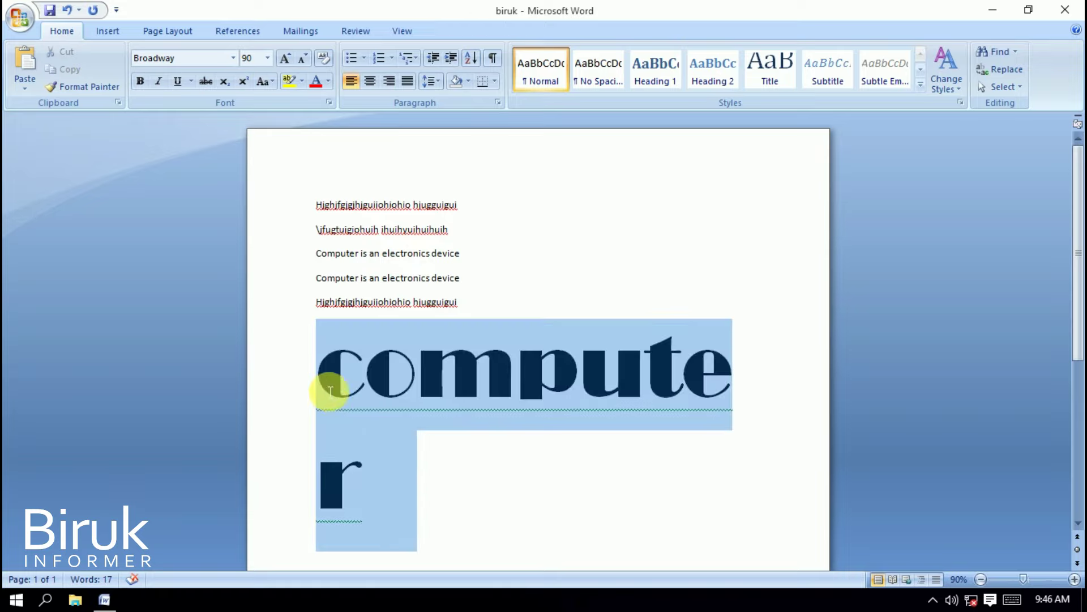
{"action": "left_click", "coordinate": [233, 57]}
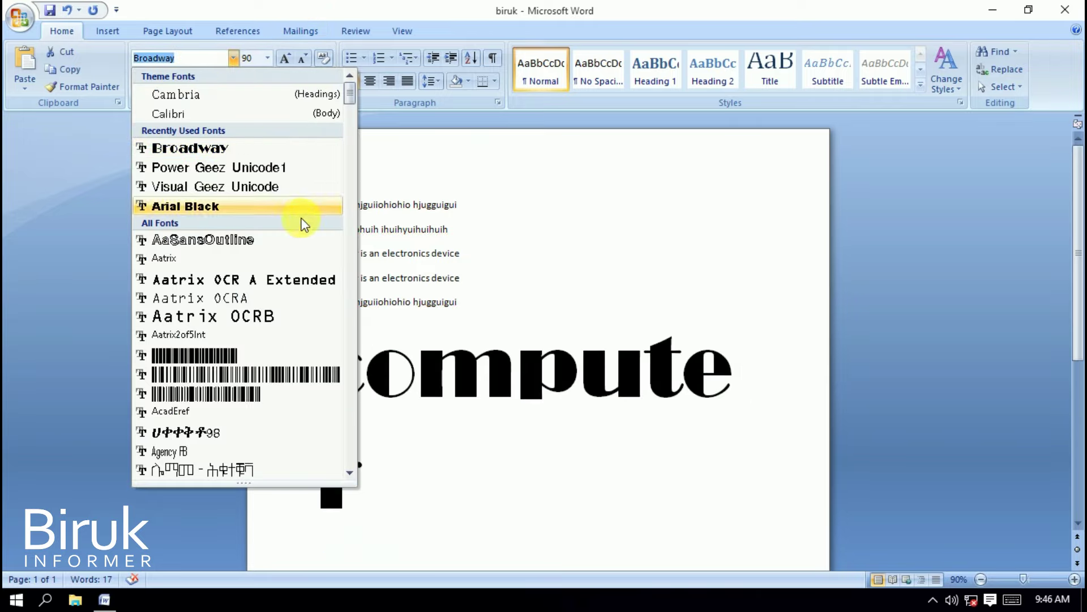
{"action": "scroll", "coordinate": [283, 261], "scroll_direction": "down", "scroll_amount": 5}
{"action": "scroll", "coordinate": [240, 351], "scroll_direction": "down", "scroll_amount": 2}
{"action": "scroll", "coordinate": [243, 359], "scroll_direction": "down", "scroll_amount": 1}
{"action": "scroll", "coordinate": [241, 362], "scroll_direction": "down", "scroll_amount": 3}
{"action": "left_click_drag", "start_coordinate": [352, 126], "coordinate": [352, 149]}
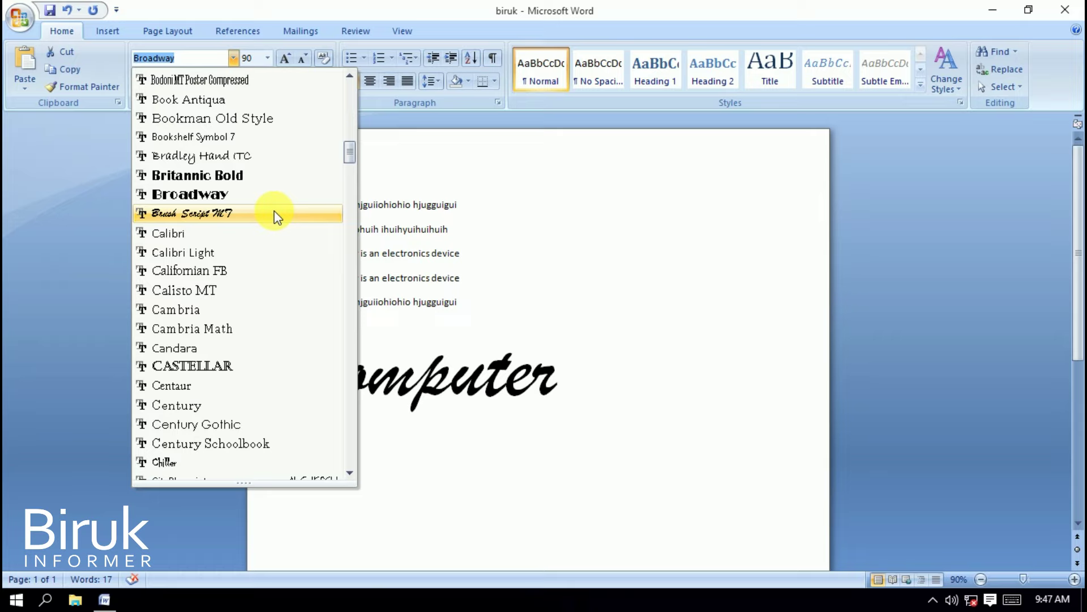
{"action": "scroll", "coordinate": [274, 211], "scroll_direction": "down", "scroll_amount": 6}
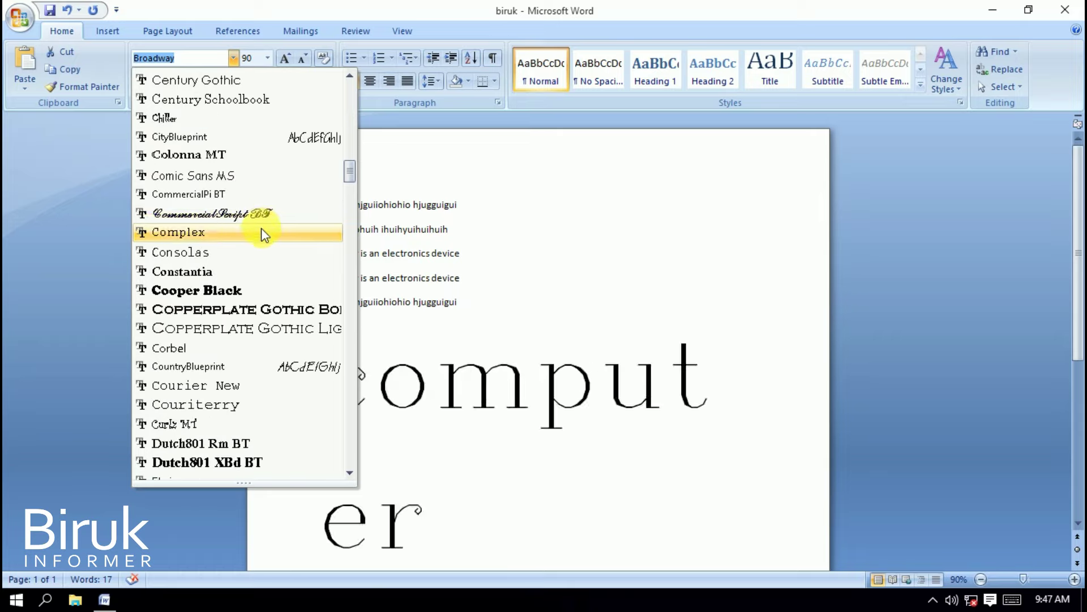
{"action": "left_click", "coordinate": [266, 215]}
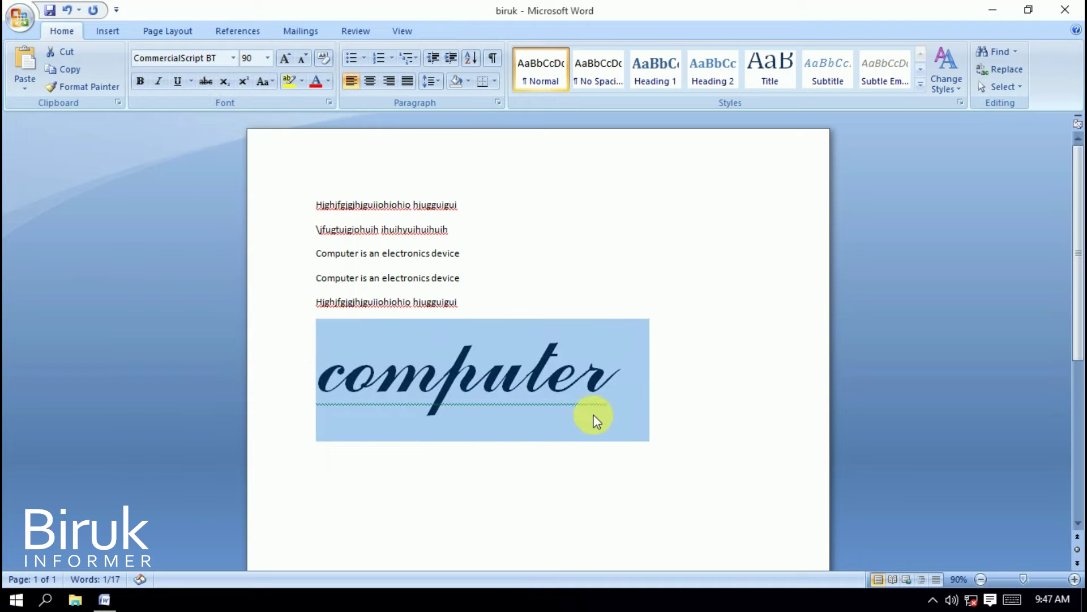
Switch the word 'computer' to the serif font Dutch801 Rm BT and deselect it.
{"action": "left_click", "coordinate": [232, 58]}
{"action": "scroll", "coordinate": [230, 317], "scroll_direction": "down", "scroll_amount": 6}
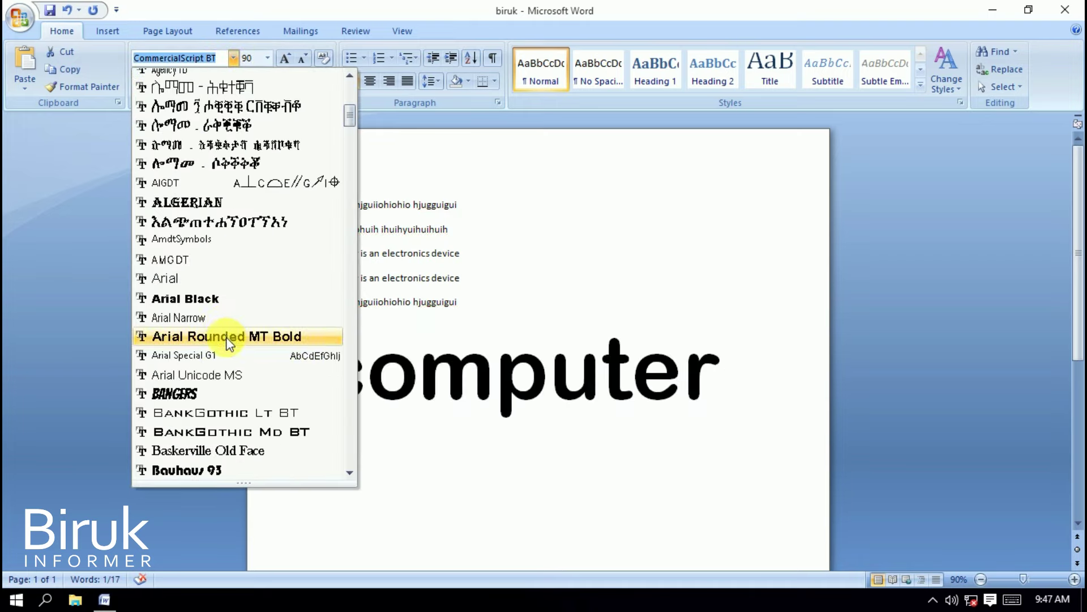
{"action": "scroll", "coordinate": [226, 371], "scroll_direction": "down", "scroll_amount": 3}
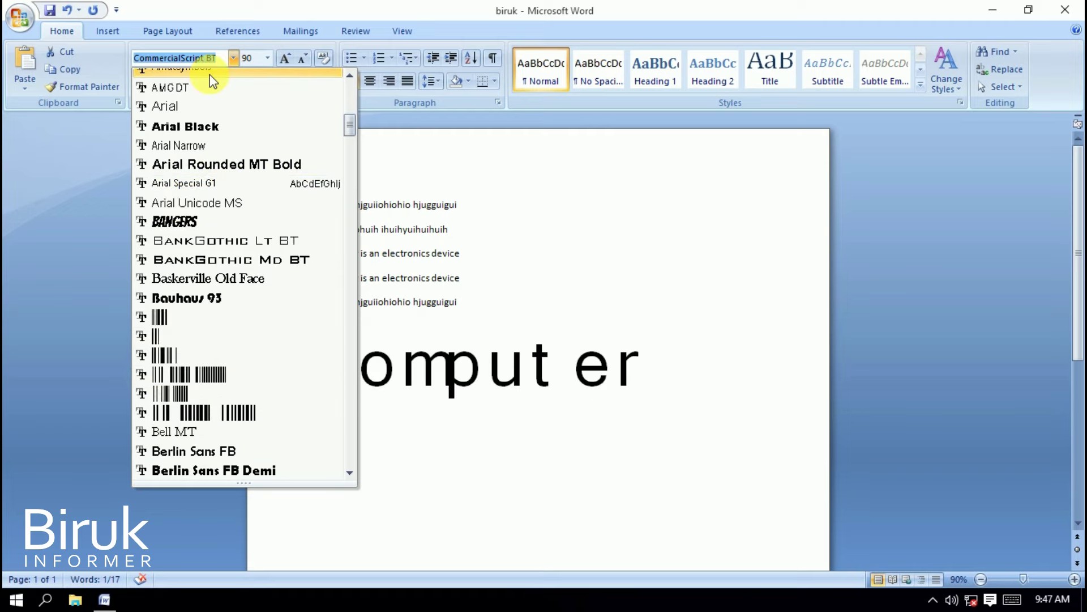
{"action": "scroll", "coordinate": [222, 347], "scroll_direction": "down", "scroll_amount": 3}
{"action": "scroll", "coordinate": [224, 377], "scroll_direction": "down", "scroll_amount": 4}
{"action": "scroll", "coordinate": [216, 360], "scroll_direction": "down", "scroll_amount": 1}
{"action": "scroll", "coordinate": [214, 359], "scroll_direction": "down", "scroll_amount": 5}
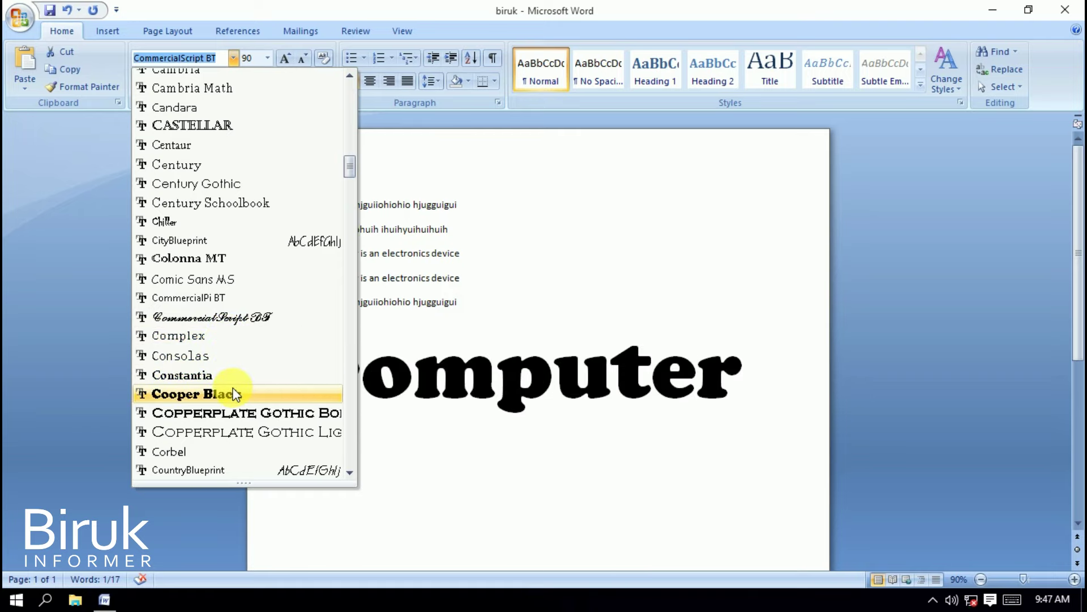
{"action": "scroll", "coordinate": [236, 410], "scroll_direction": "down", "scroll_amount": 4}
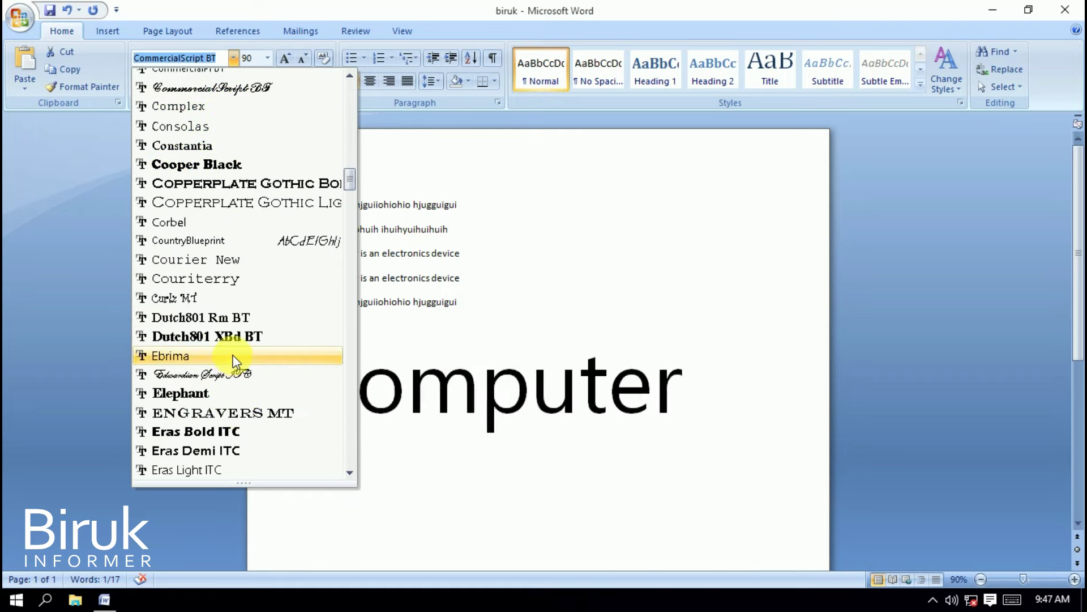
{"action": "left_click", "coordinate": [242, 317]}
{"action": "left_click", "coordinate": [736, 371]}
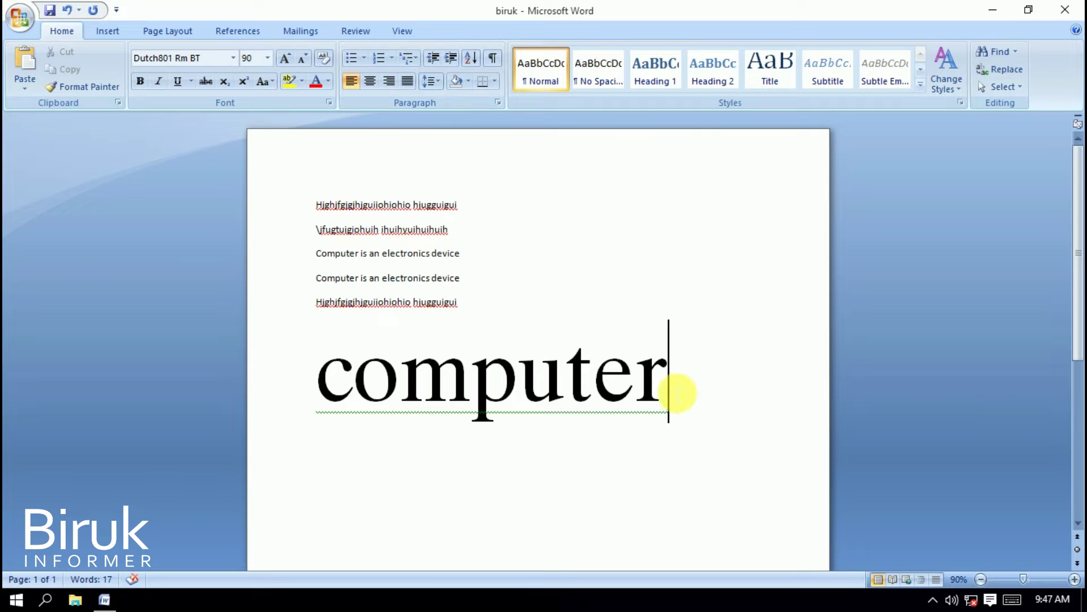
Select the word 'computer' and bring up the font size list.
{"action": "left_click_drag", "start_coordinate": [675, 392], "coordinate": [340, 398]}
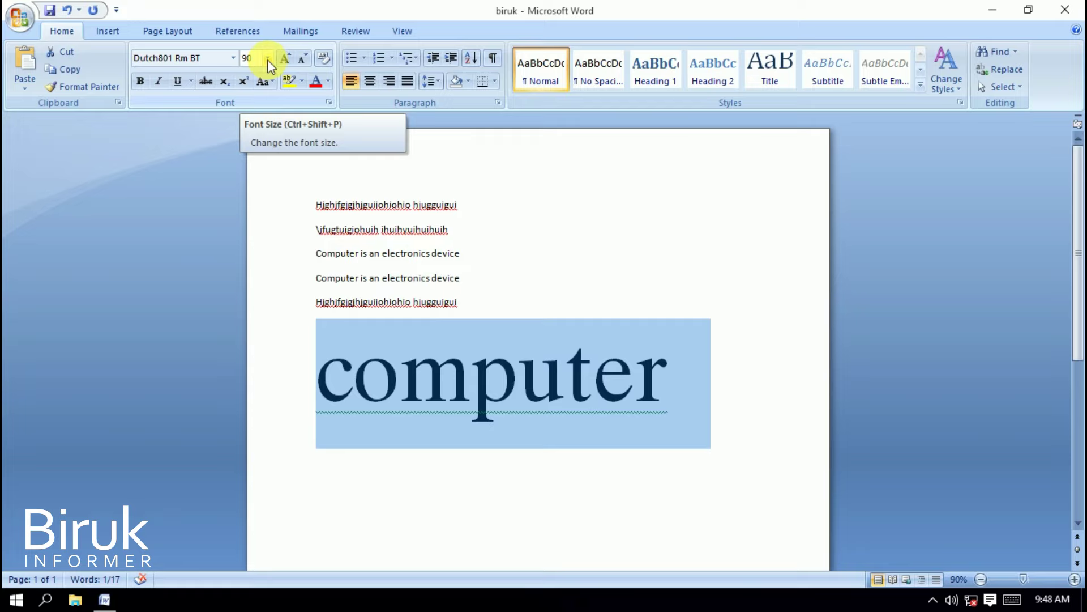
{"action": "left_click", "coordinate": [268, 58]}
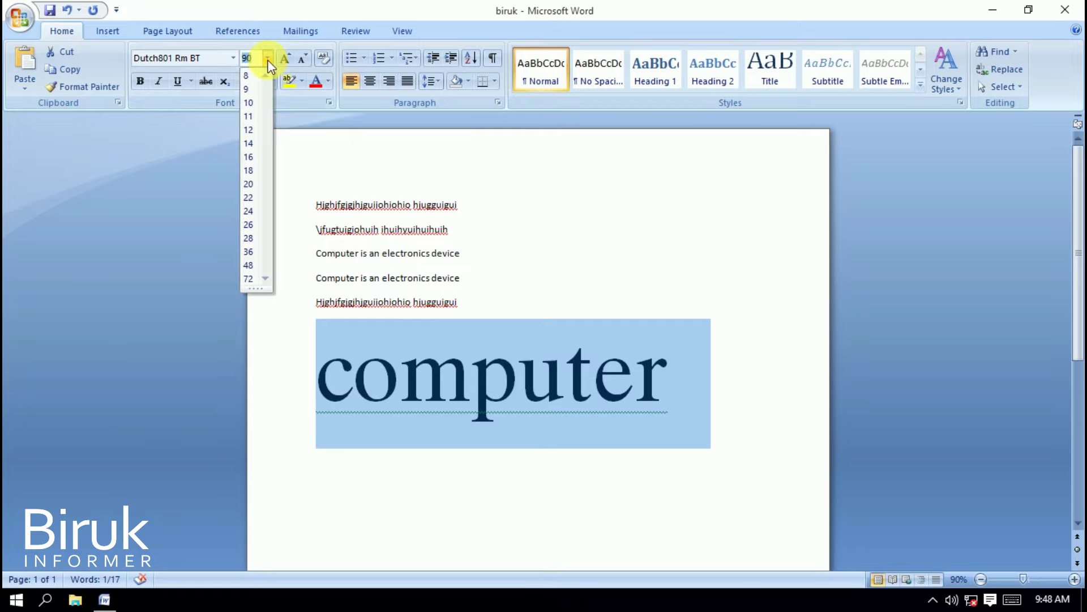
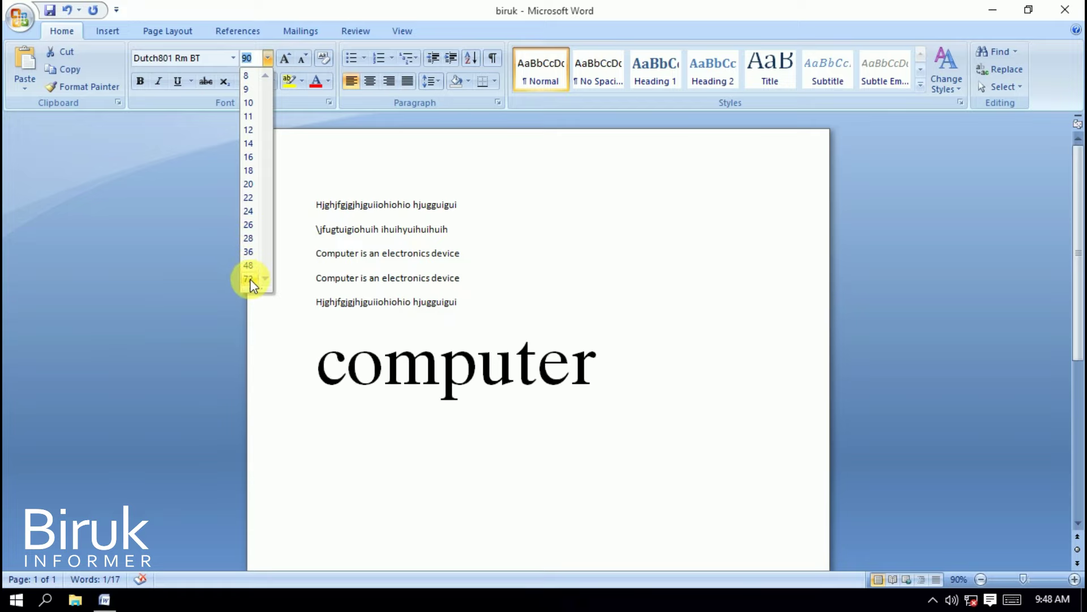
Resize the large word 'computer' to 72 pt after briefly trying size 8.
{"action": "left_click", "coordinate": [246, 76]}
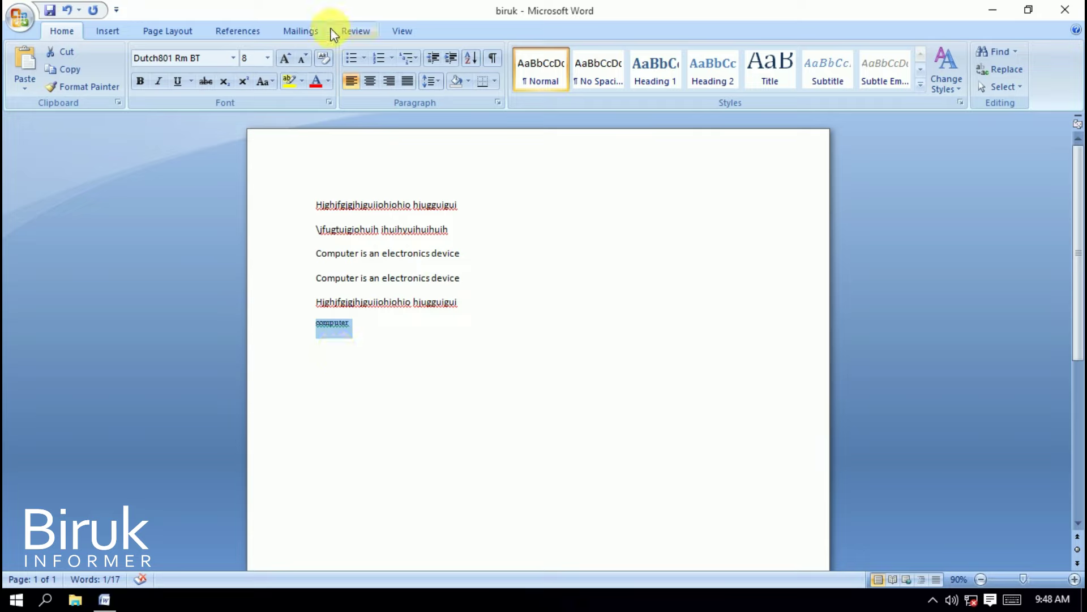
{"action": "left_click", "coordinate": [269, 57]}
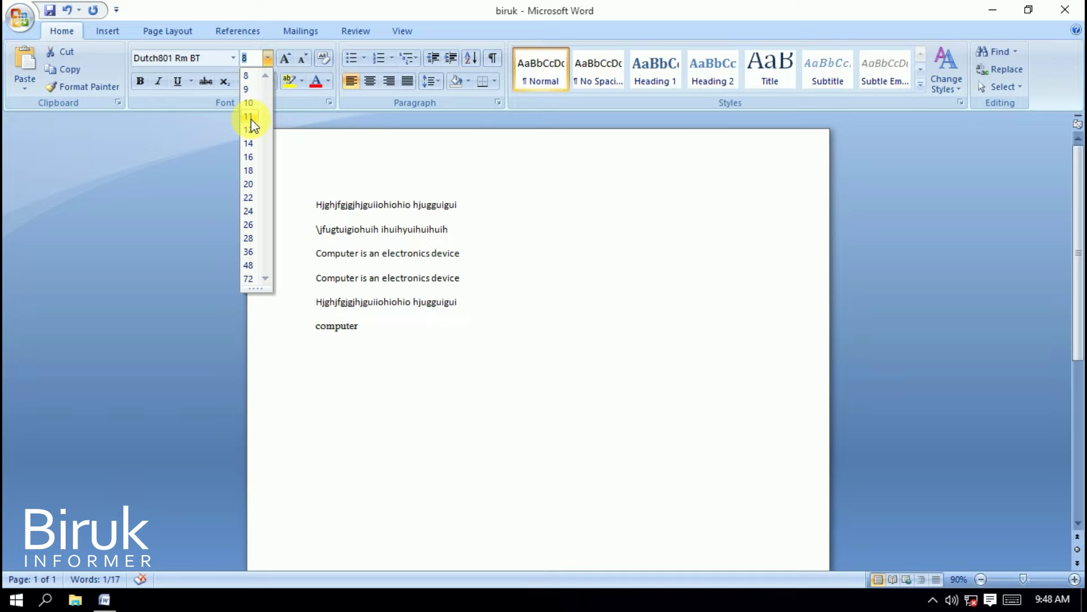
{"action": "left_click", "coordinate": [248, 279]}
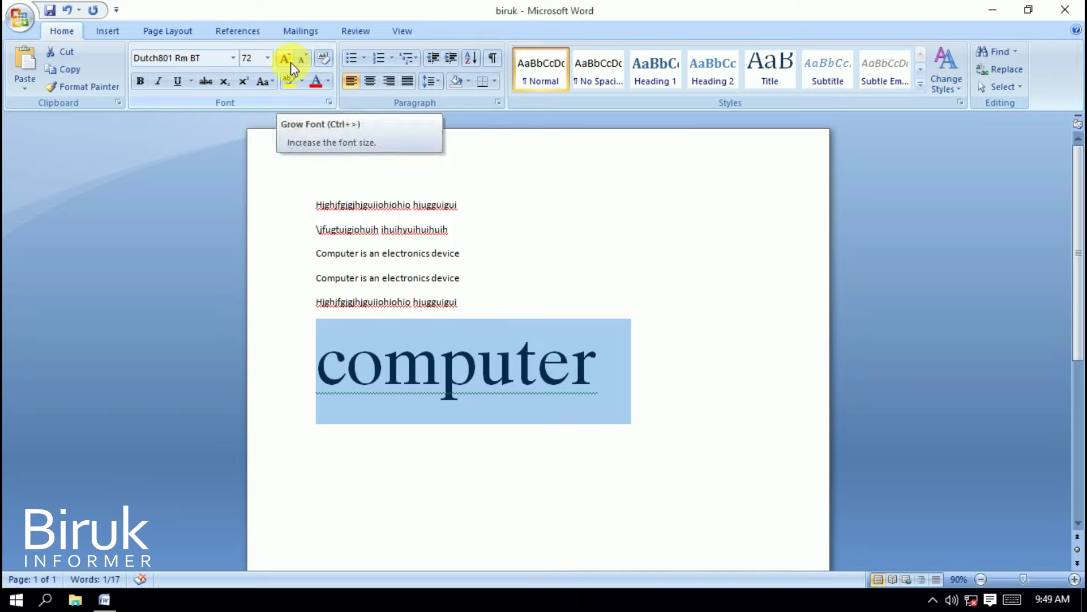
{"action": "left_click", "coordinate": [291, 62]}
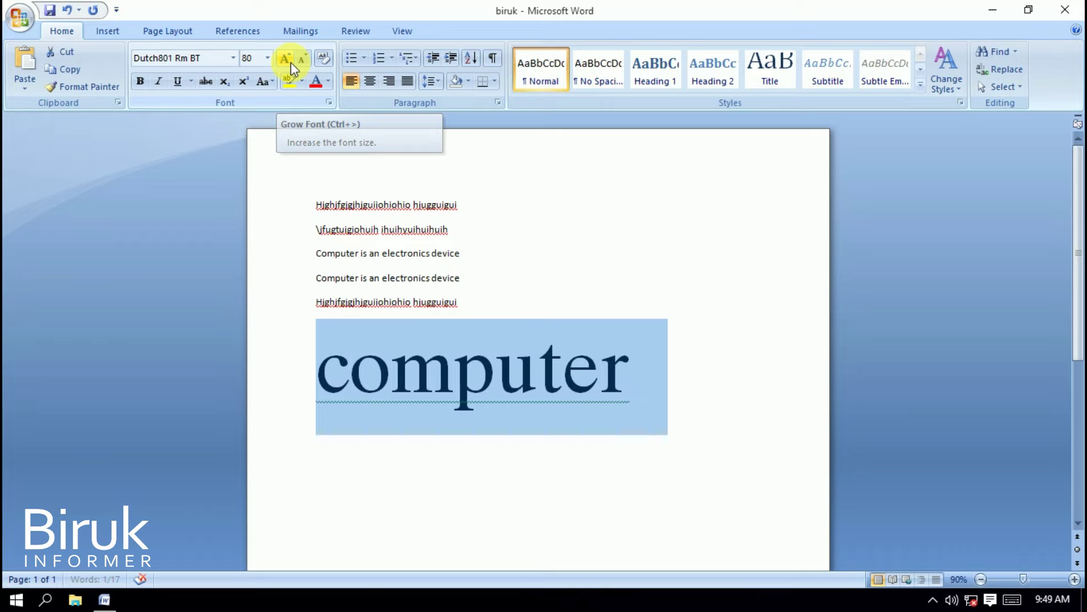
{"action": "left_click", "coordinate": [291, 62]}
{"action": "left_click", "coordinate": [291, 63]}
{"action": "left_click", "coordinate": [289, 63]}
{"action": "left_click", "coordinate": [278, 65]}
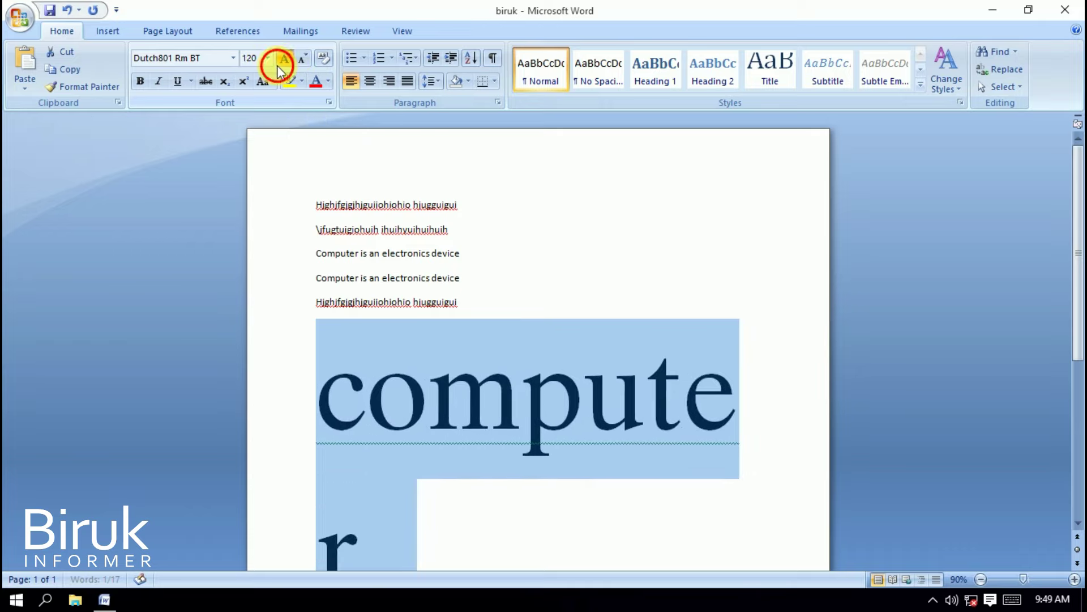
{"action": "left_click", "coordinate": [278, 65]}
{"action": "left_click", "coordinate": [277, 66]}
{"action": "left_click", "coordinate": [278, 65]}
{"action": "left_click", "coordinate": [264, 60]}
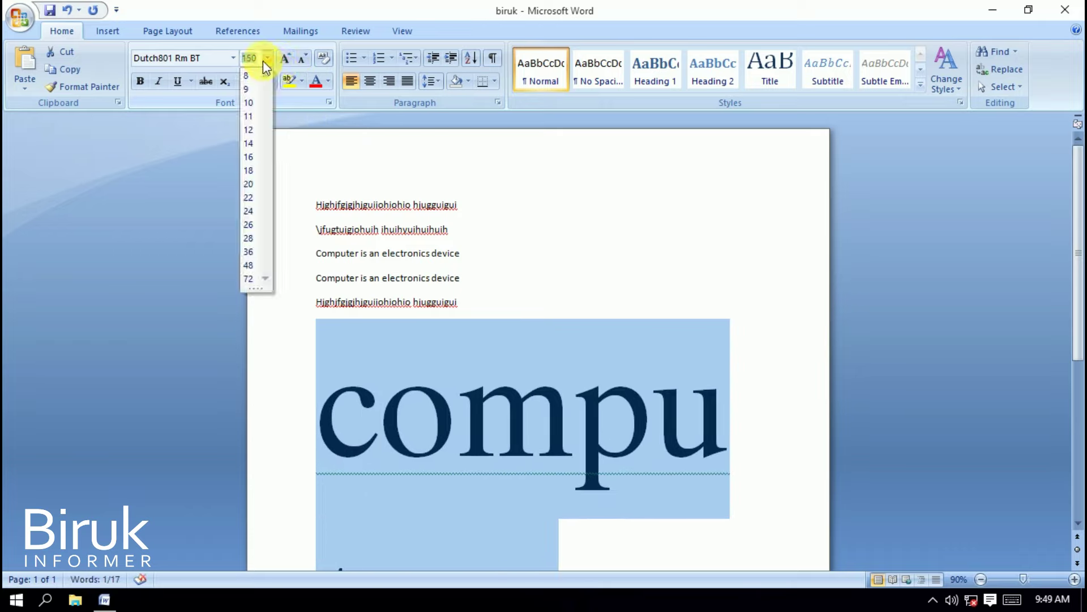
{"action": "left_click", "coordinate": [263, 280]}
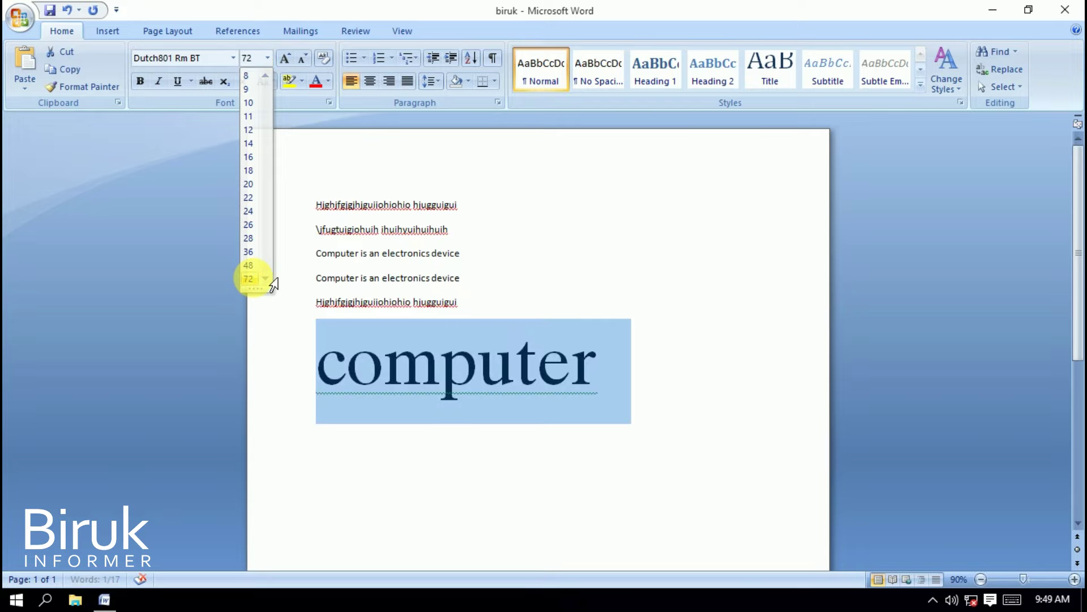
{"action": "left_click", "coordinate": [290, 63]}
{"action": "left_click", "coordinate": [290, 63]}
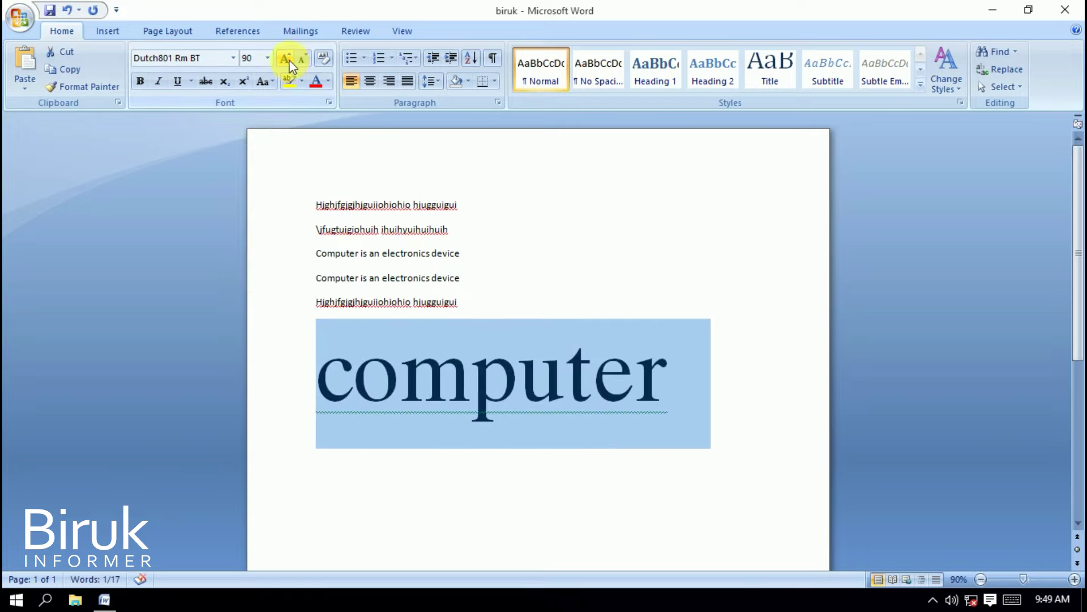
{"action": "mouse_move", "coordinate": [699, 384]}
{"action": "left_mouse_down"}
{"action": "mouse_move", "coordinate": [467, 392]}
{"action": "mouse_move", "coordinate": [327, 366]}
{"action": "left_mouse_up"}
{"action": "left_click", "coordinate": [284, 57]}
{"action": "left_click", "coordinate": [284, 56]}
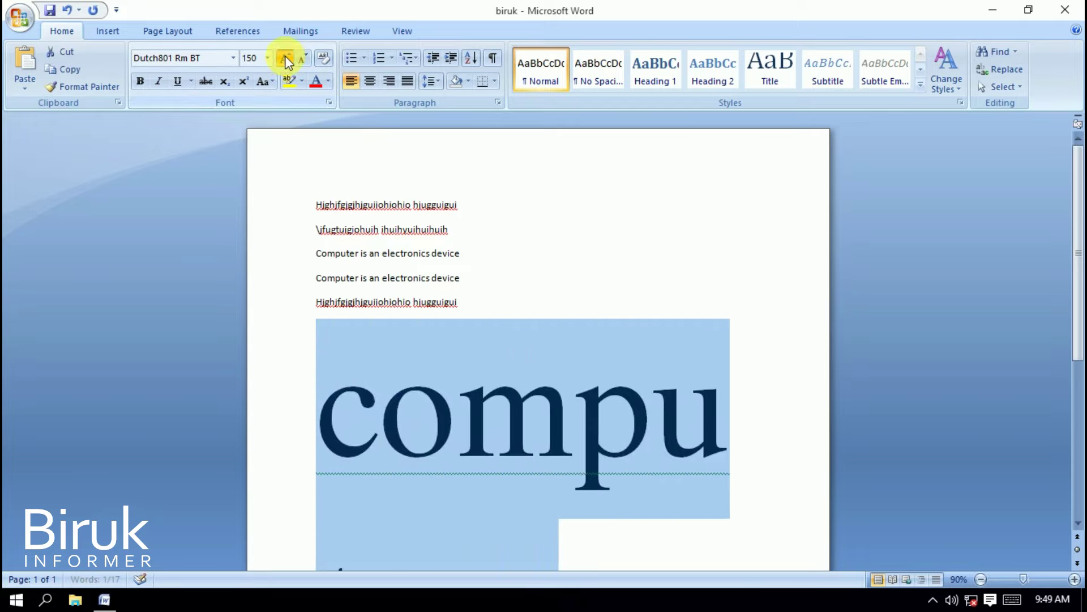
{"action": "left_click", "coordinate": [285, 57]}
{"action": "left_click", "coordinate": [284, 57]}
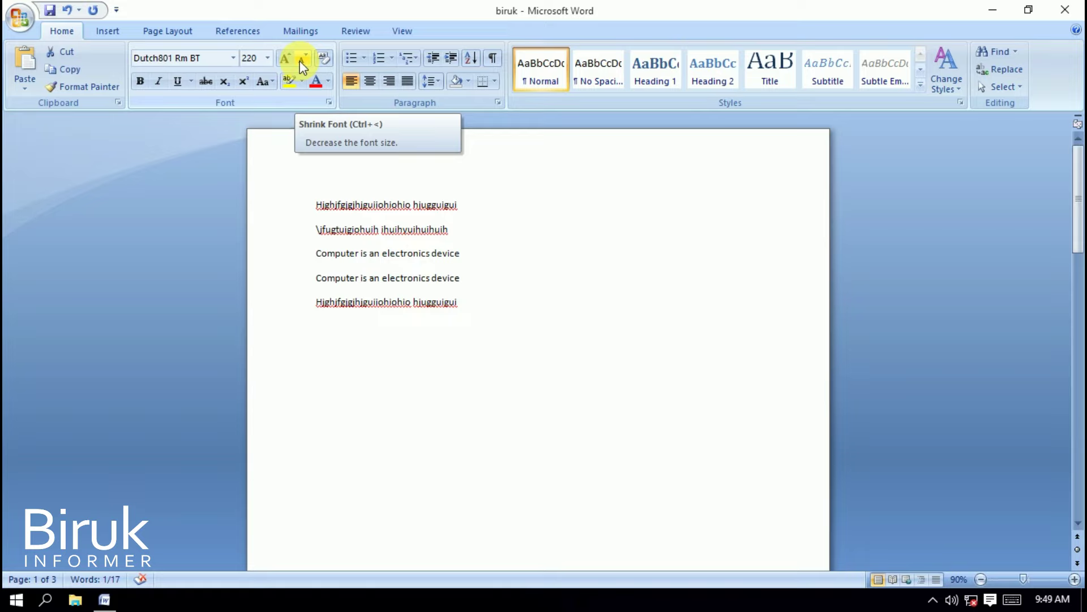
{"action": "left_click", "coordinate": [300, 60]}
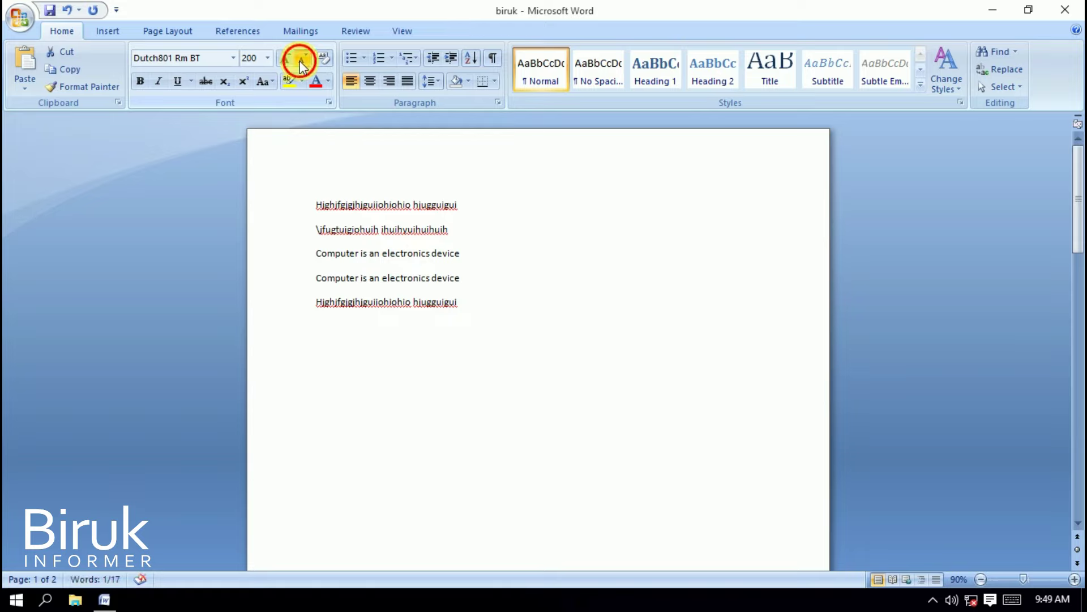
{"action": "left_click", "coordinate": [301, 60]}
{"action": "left_click", "coordinate": [301, 60]}
{"action": "left_click", "coordinate": [300, 61]}
{"action": "left_click", "coordinate": [300, 60]}
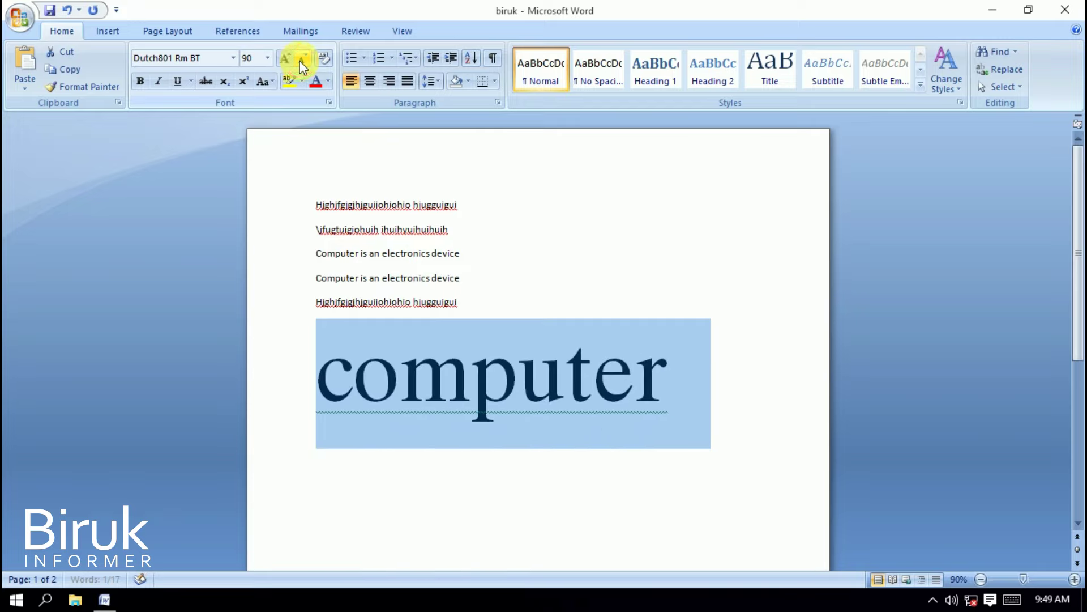
{"action": "double_click", "coordinate": [300, 60]}
{"action": "double_click", "coordinate": [301, 60]}
{"action": "triple_click", "coordinate": [300, 60]}
{"action": "double_click", "coordinate": [300, 60]}
{"action": "triple_click", "coordinate": [300, 60]}
{"action": "triple_click", "coordinate": [300, 60]}
{"action": "double_click", "coordinate": [300, 60]}
{"action": "triple_click", "coordinate": [300, 60]}
{"action": "double_click", "coordinate": [300, 60]}
{"action": "double_click", "coordinate": [284, 59]}
{"action": "double_click", "coordinate": [285, 58]}
{"action": "triple_click", "coordinate": [284, 59]}
{"action": "double_click", "coordinate": [285, 59]}
{"action": "triple_click", "coordinate": [280, 64]}
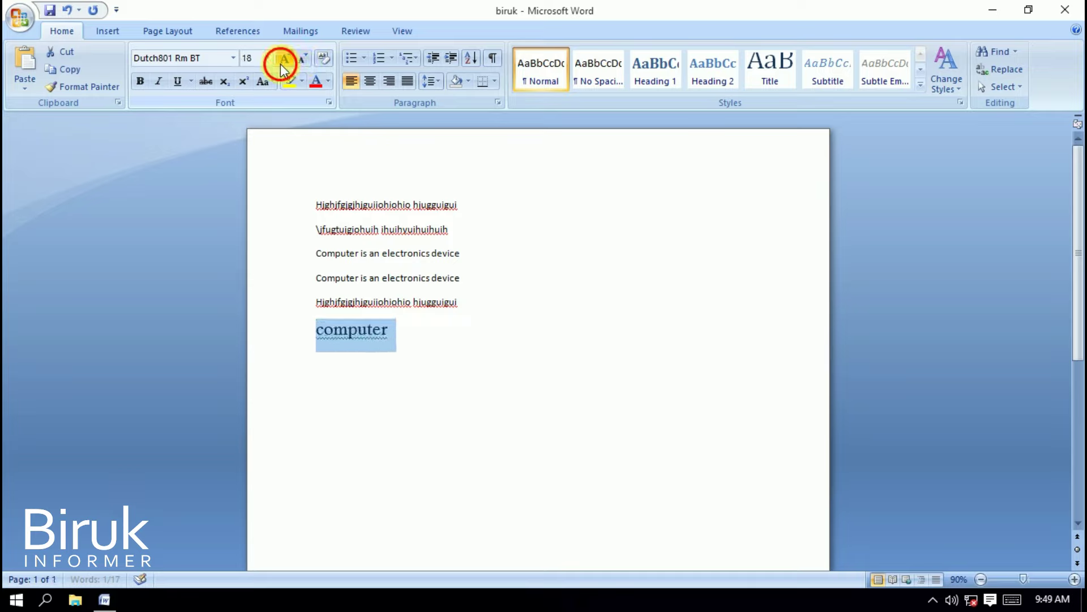
{"action": "triple_click", "coordinate": [280, 64]}
{"action": "double_click", "coordinate": [280, 64]}
{"action": "triple_click", "coordinate": [281, 64]}
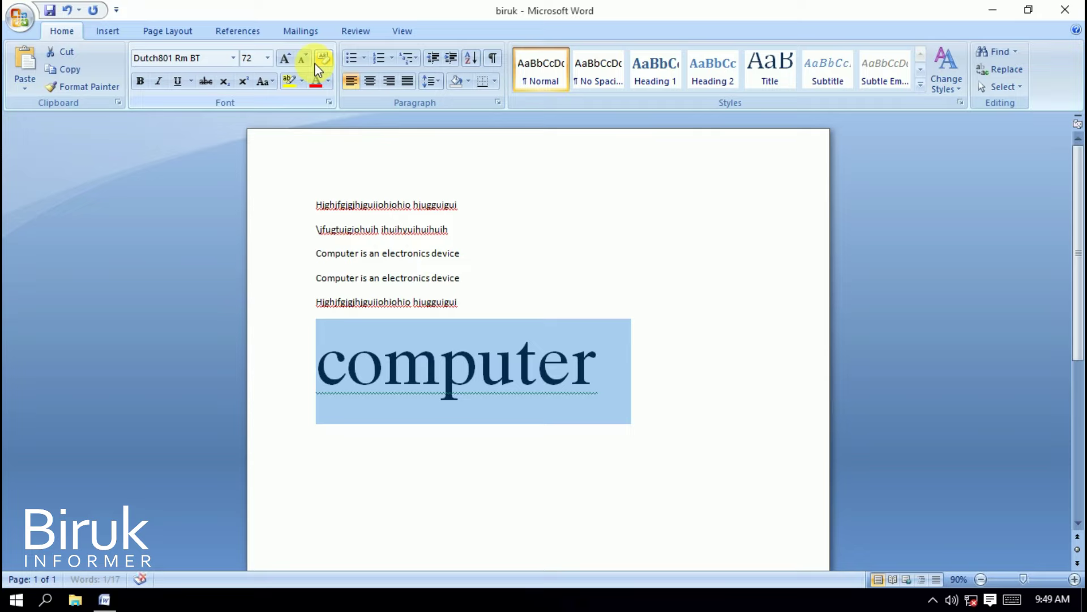
{"action": "double_click", "coordinate": [302, 59]}
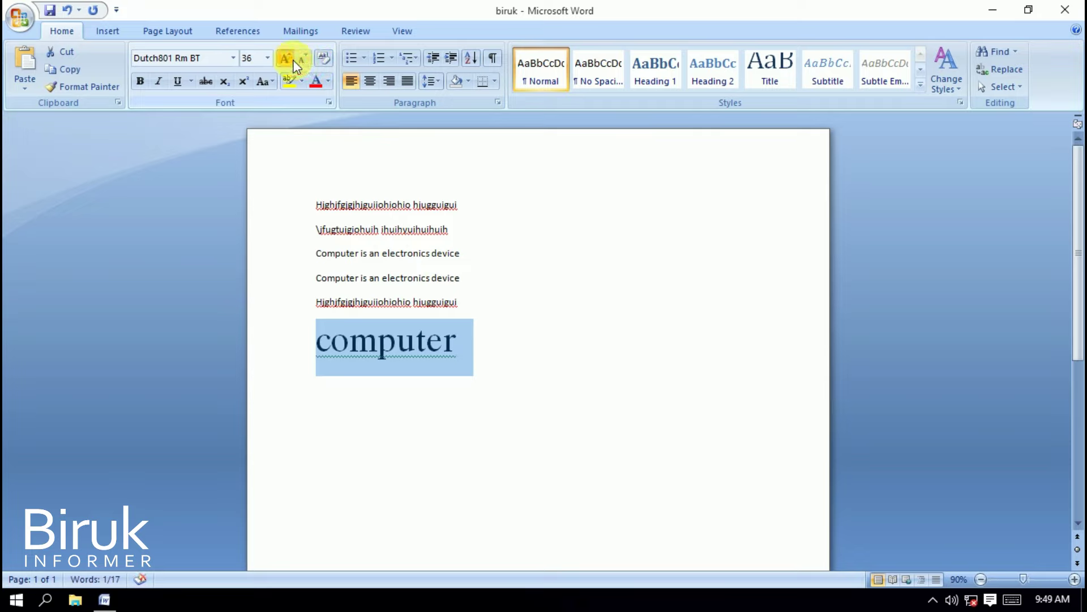
{"action": "double_click", "coordinate": [294, 62]}
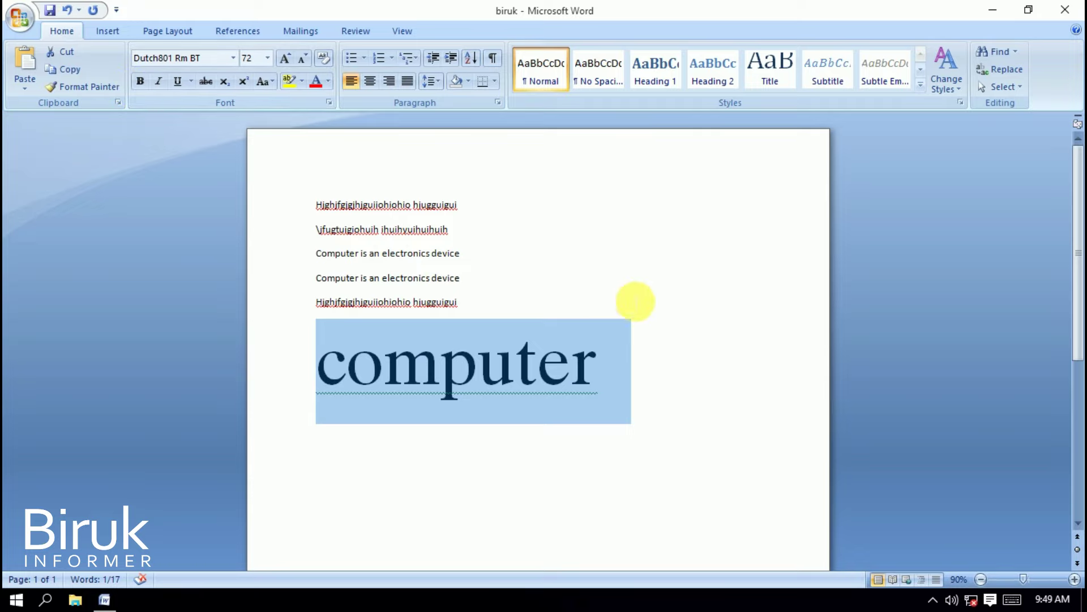
{"action": "left_click", "coordinate": [636, 391]}
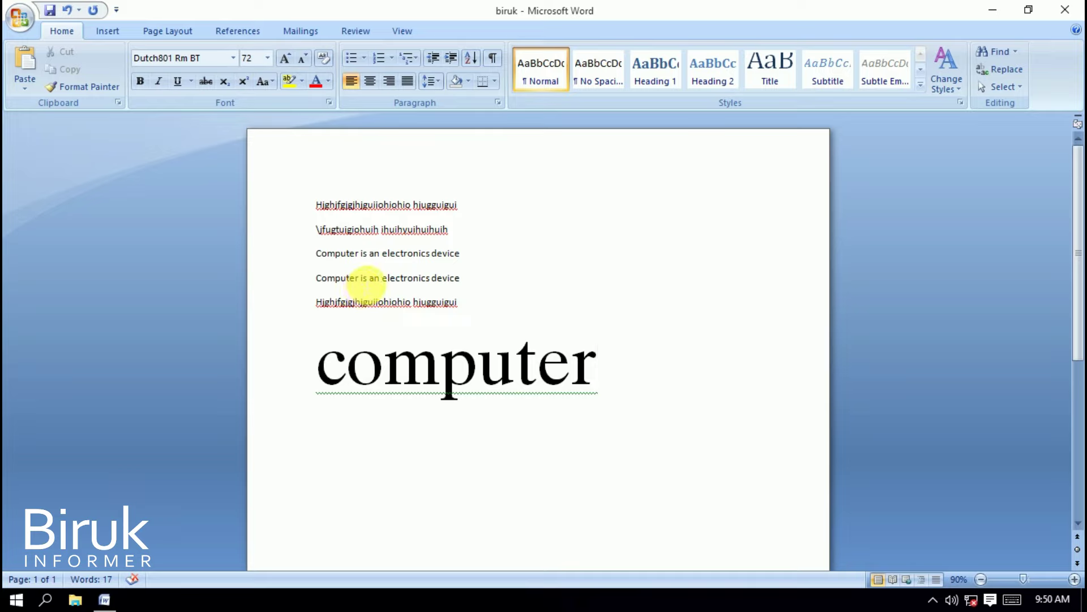
Make the word 'Computer' bold at the start of the fourth and third lines.
{"action": "left_click_drag", "start_coordinate": [360, 279], "coordinate": [318, 280]}
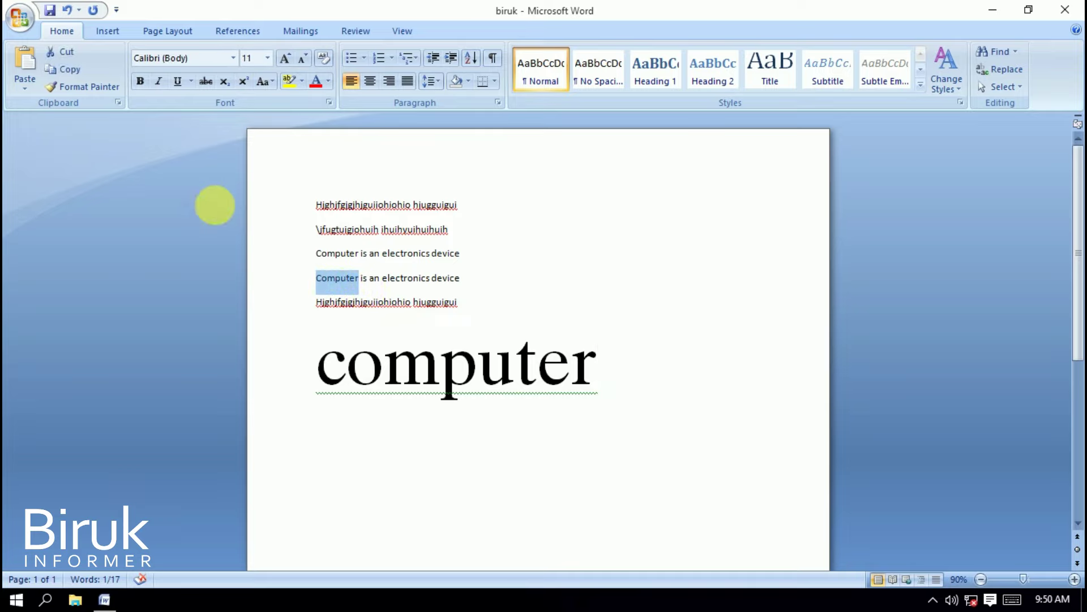
{"action": "left_click", "coordinate": [141, 85]}
{"action": "left_click", "coordinate": [518, 272]}
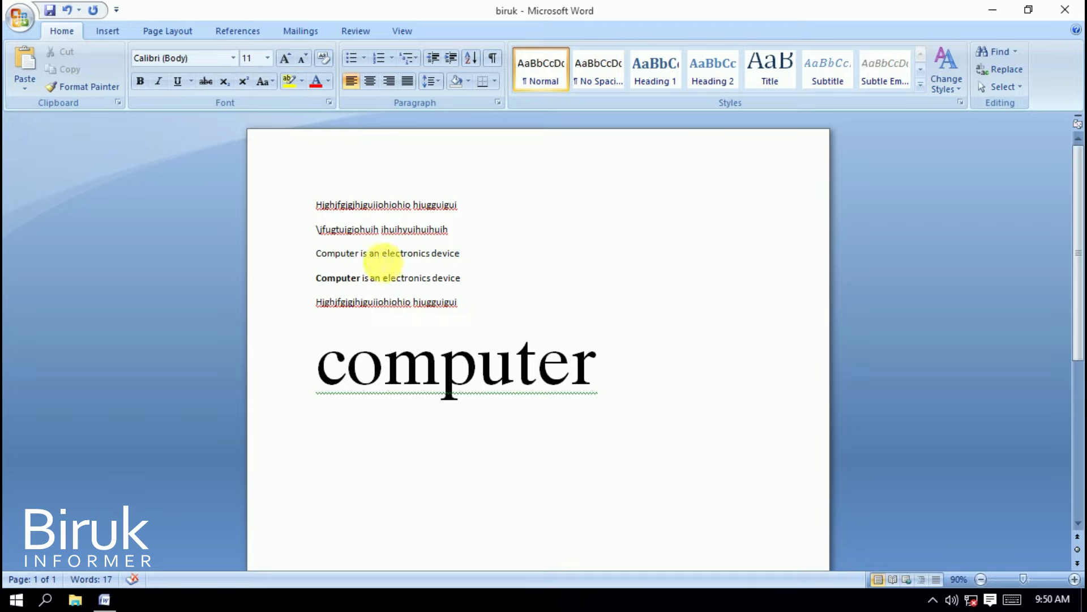
{"action": "left_click_drag", "start_coordinate": [359, 254], "coordinate": [316, 253]}
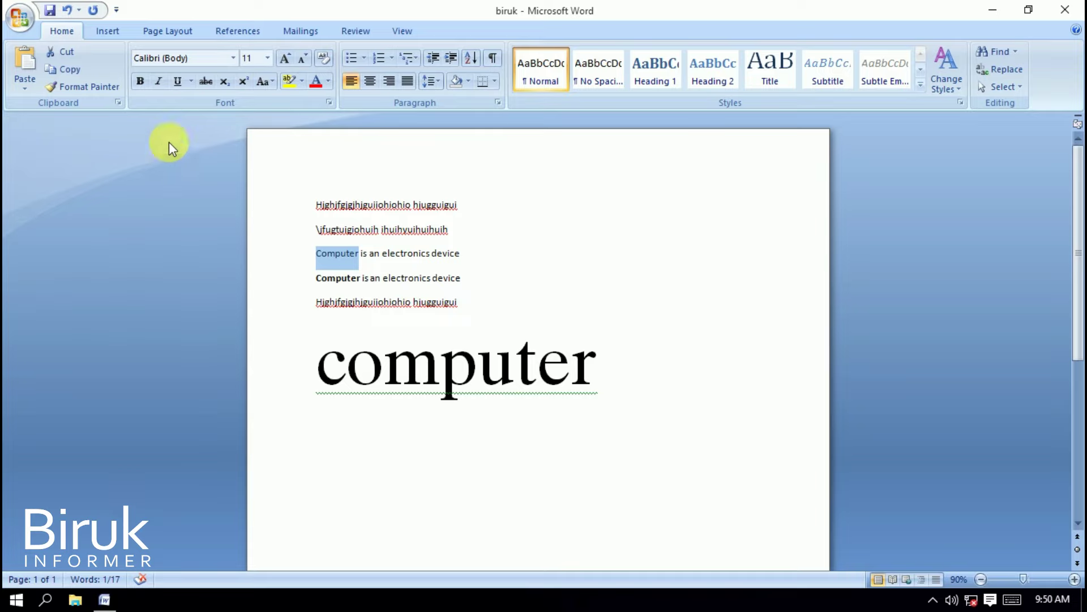
{"action": "left_click", "coordinate": [140, 81]}
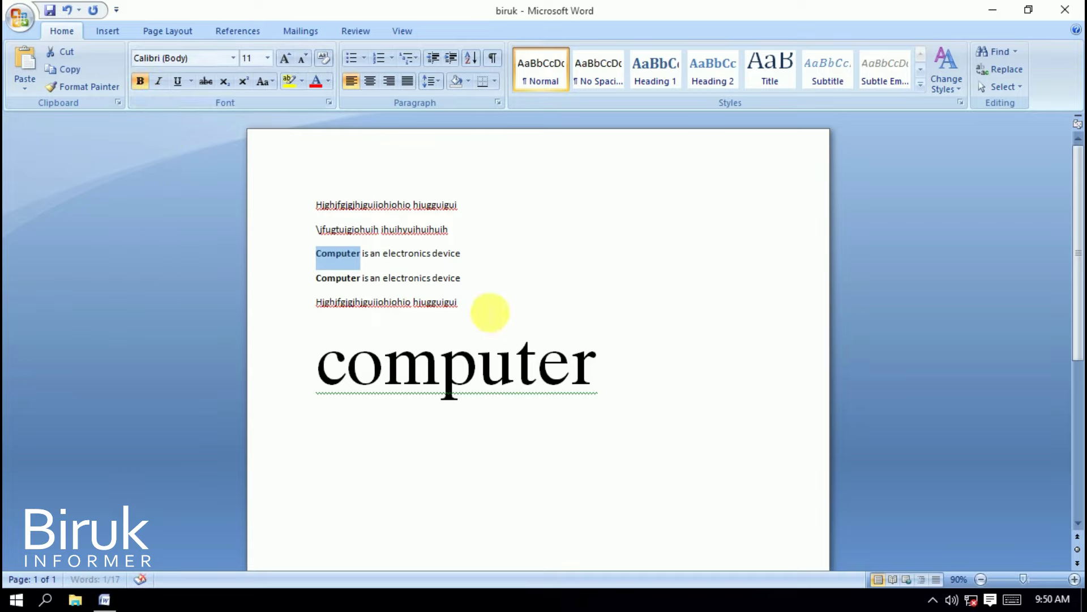
{"action": "left_click", "coordinate": [483, 306]}
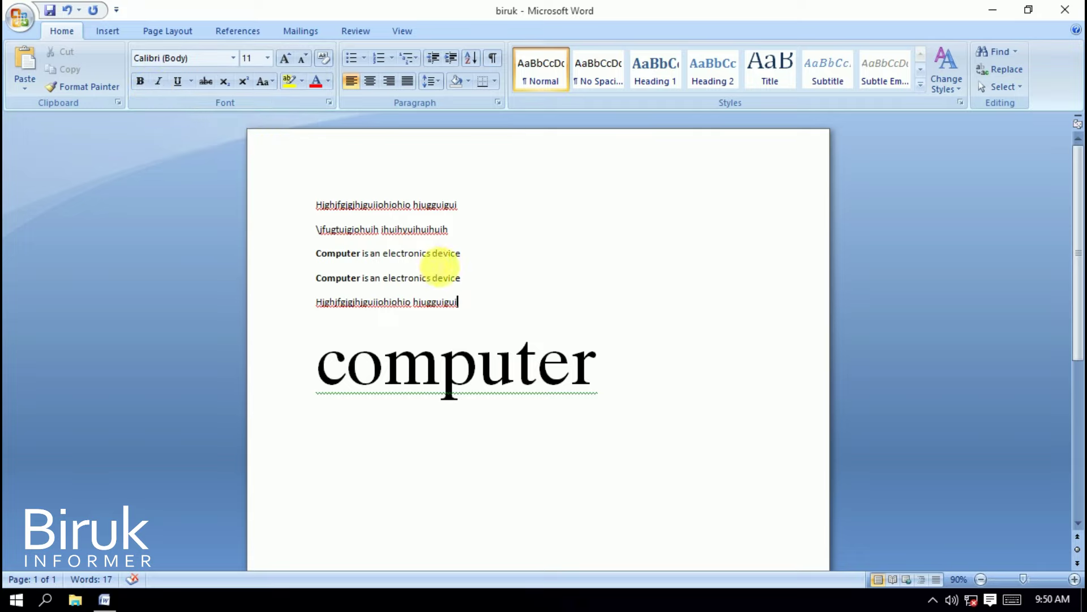
Italicize the word 'electronics' on the third line.
{"action": "double_click", "coordinate": [424, 255]}
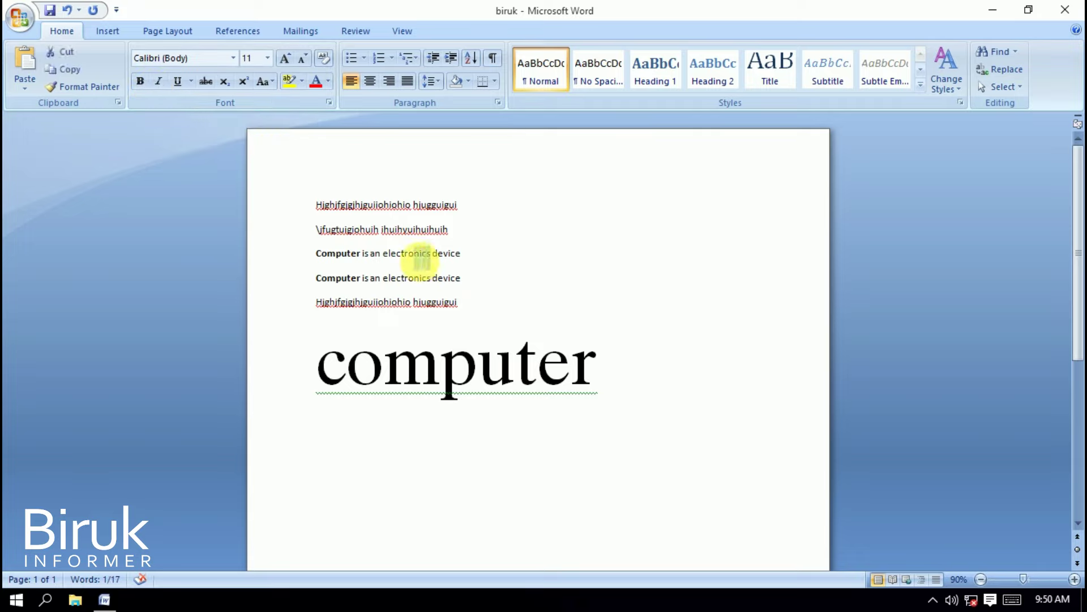
{"action": "left_click", "coordinate": [480, 257]}
{"action": "left_click", "coordinate": [435, 259]}
{"action": "double_click", "coordinate": [385, 254]}
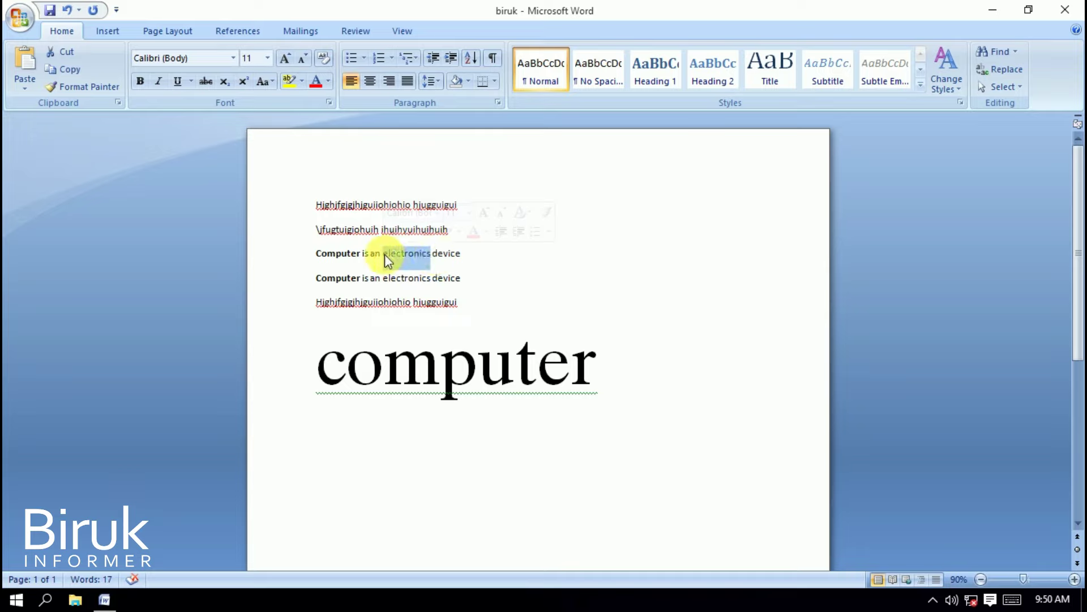
{"action": "left_click", "coordinate": [159, 82]}
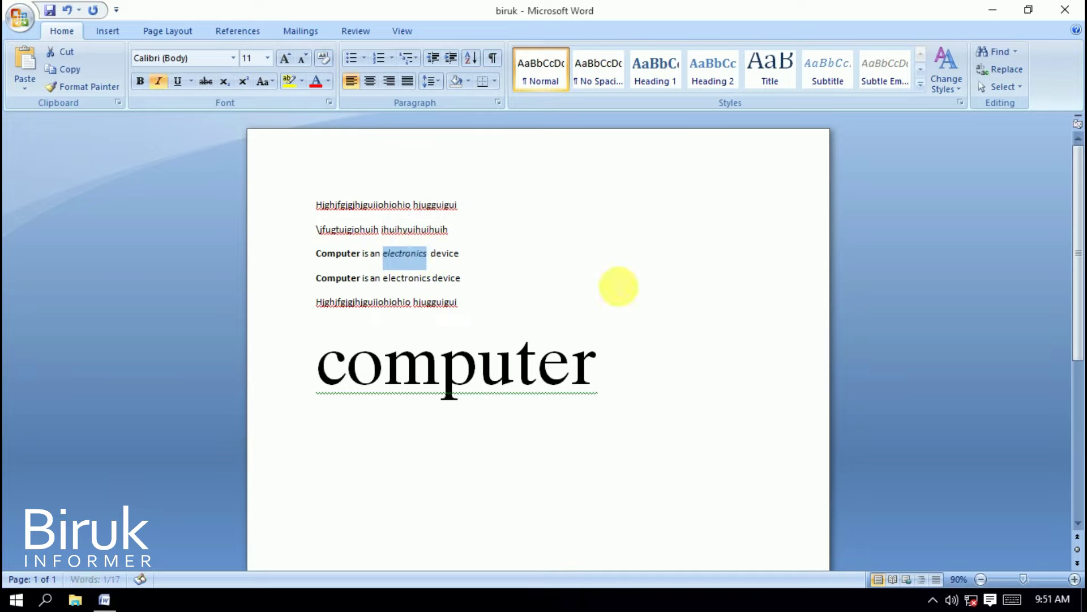
{"action": "left_click", "coordinate": [586, 277]}
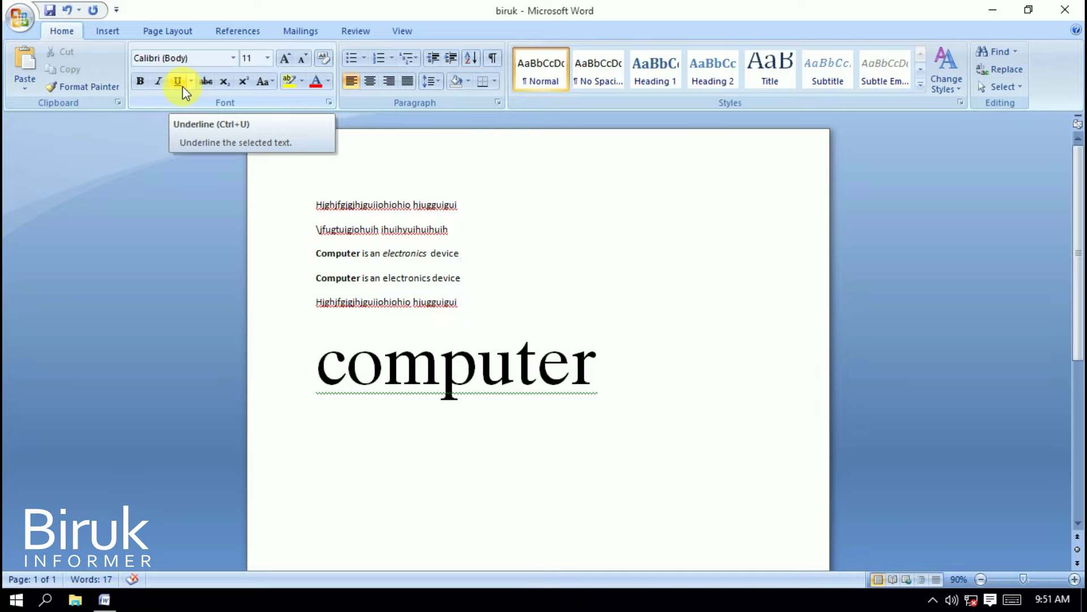
Underline the large 'Computer' with a red dash-dot underline.
{"action": "left_click", "coordinate": [667, 404]}
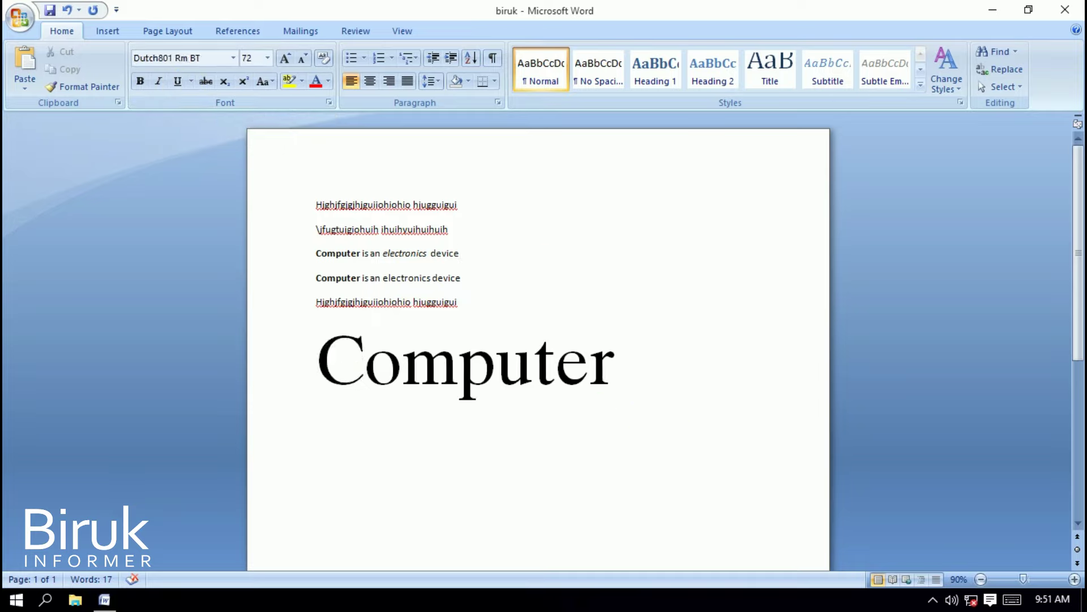
{"action": "left_click_drag", "start_coordinate": [636, 369], "coordinate": [310, 382]}
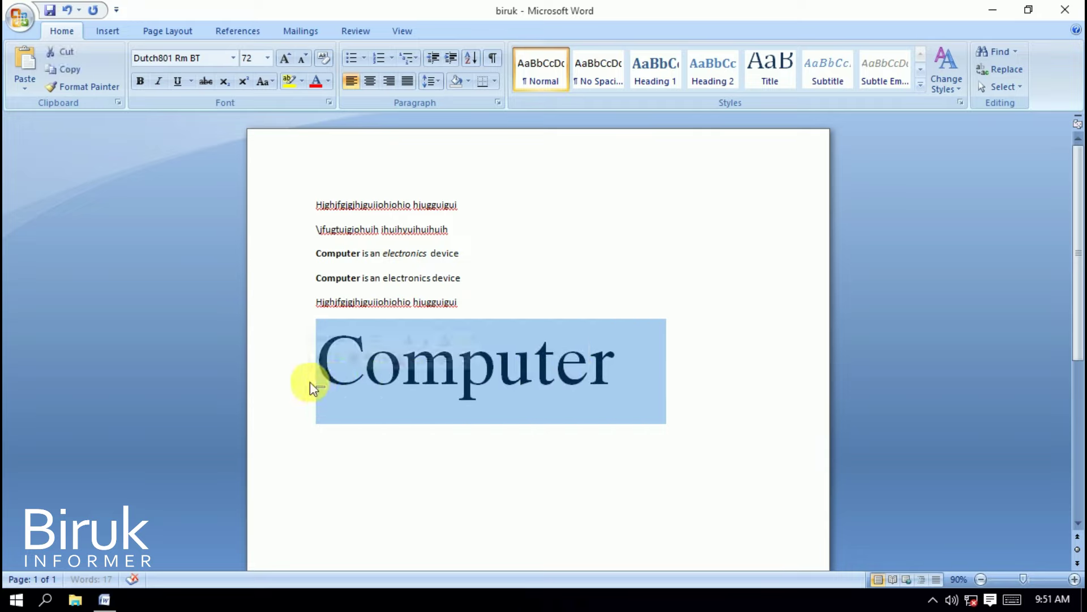
{"action": "left_click", "coordinate": [181, 85]}
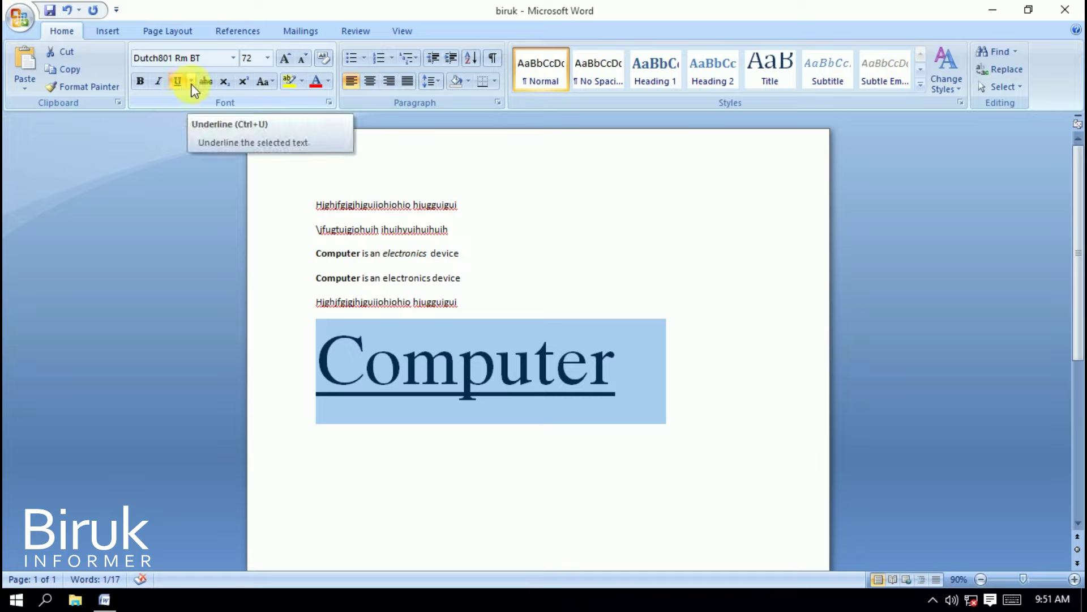
{"action": "left_click", "coordinate": [191, 81]}
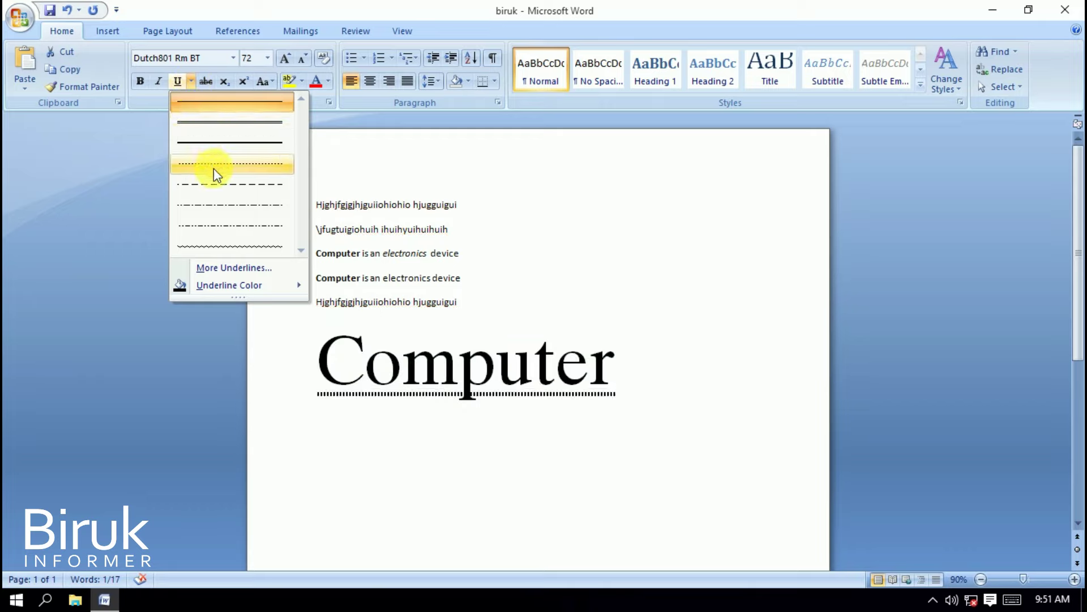
{"action": "left_click", "coordinate": [227, 206]}
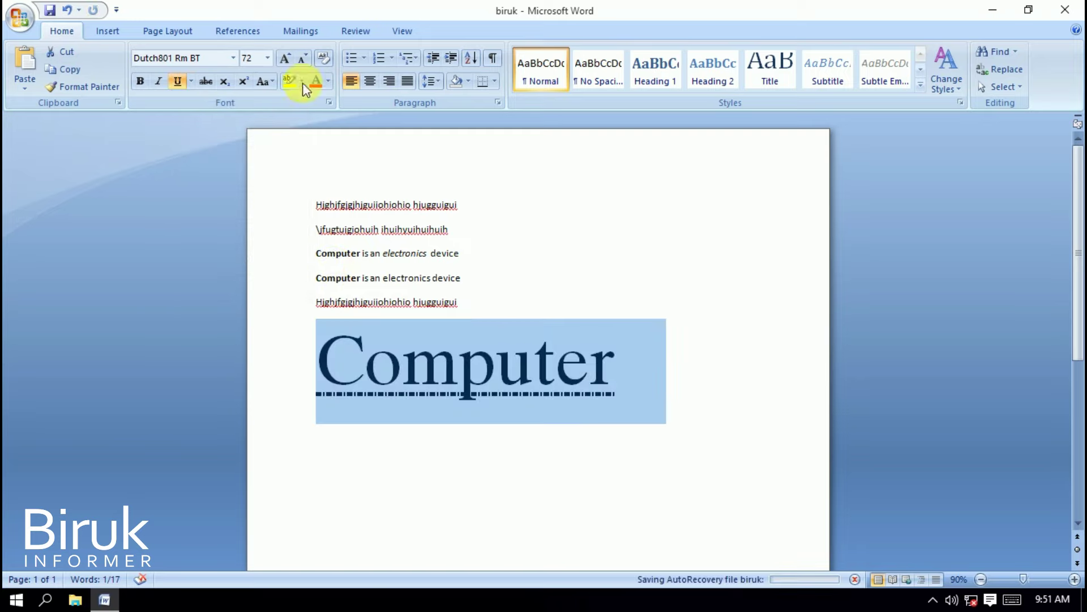
{"action": "left_click", "coordinate": [191, 82]}
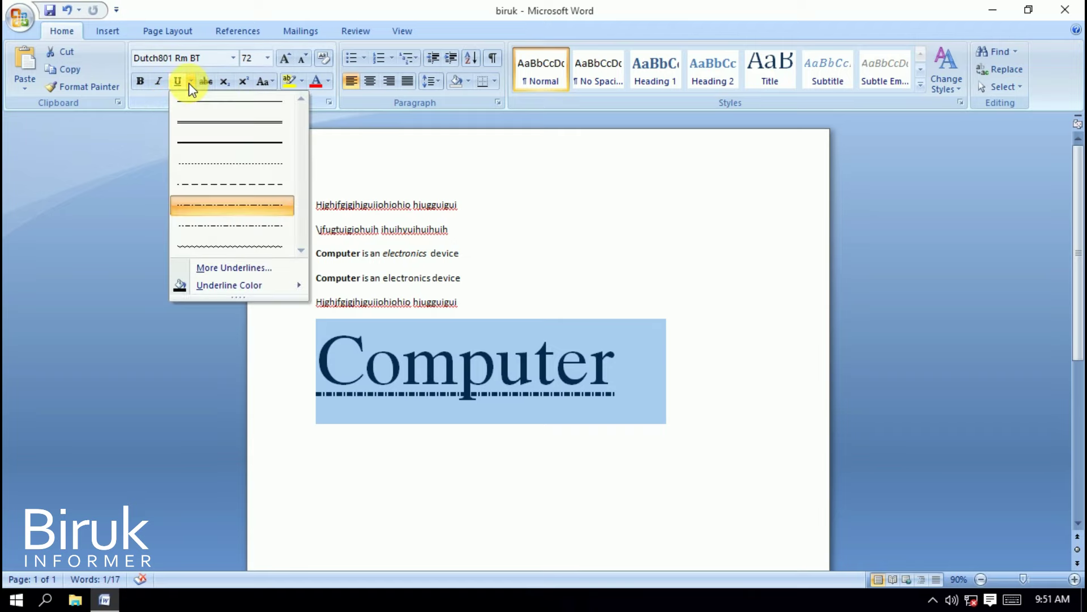
{"action": "mouse_move", "coordinate": [230, 285]}
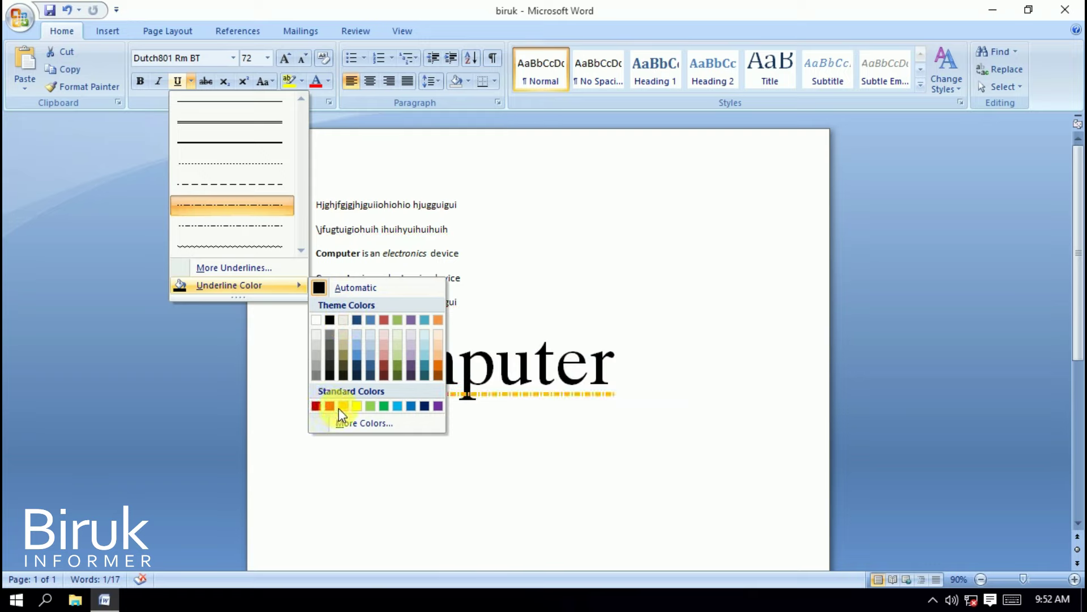
{"action": "left_click", "coordinate": [316, 405]}
{"action": "left_click", "coordinate": [679, 396]}
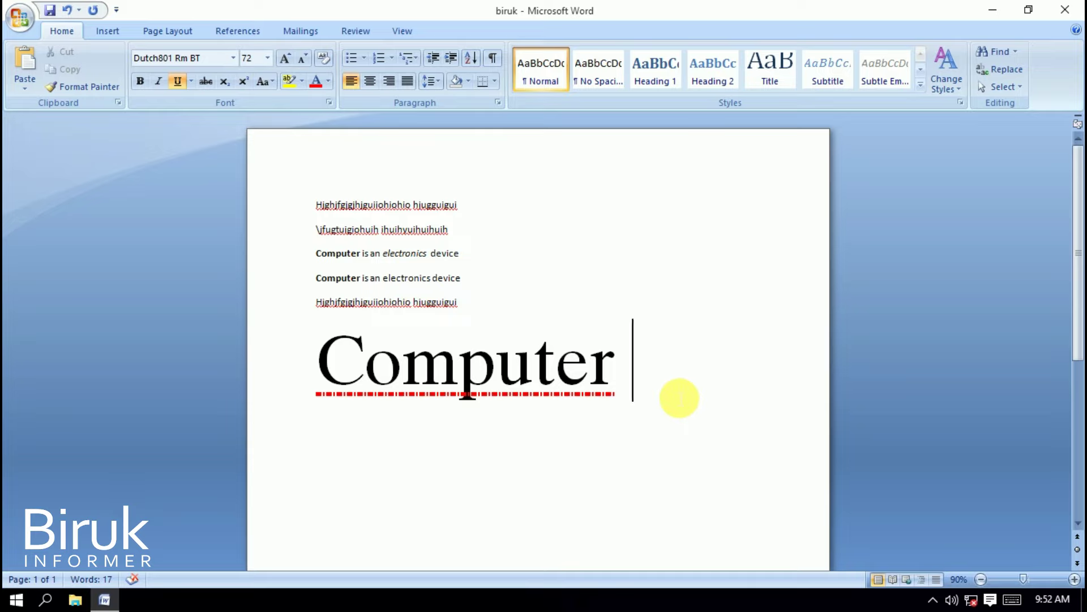
Remove the underline from the large 'Computer' entirely.
{"action": "left_click_drag", "start_coordinate": [640, 368], "coordinate": [333, 386]}
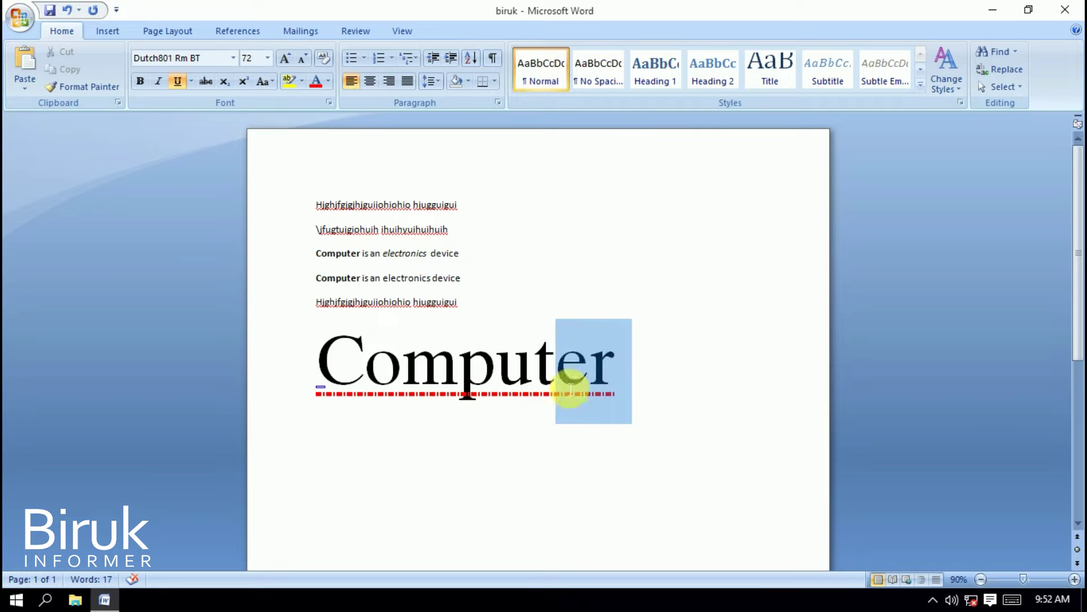
{"action": "left_click", "coordinate": [177, 88]}
{"action": "left_click", "coordinate": [66, 10]}
{"action": "left_click", "coordinate": [623, 366]}
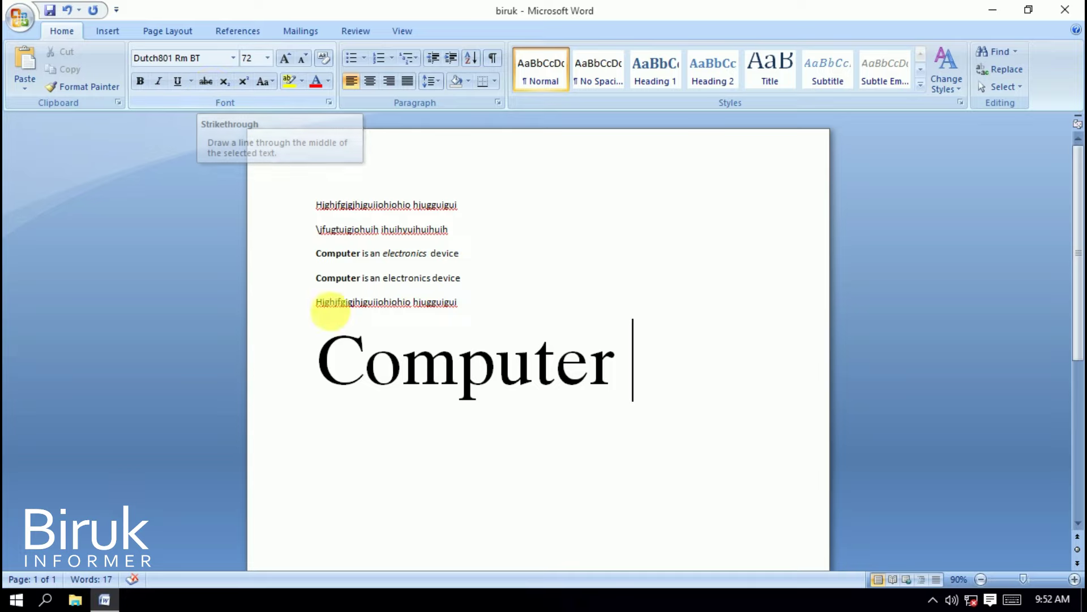
Strike through the large word 'Computer' and then delete it.
{"action": "mouse_move", "coordinate": [636, 360]}
{"action": "left_mouse_down"}
{"action": "mouse_move", "coordinate": [521, 381]}
{"action": "mouse_move", "coordinate": [335, 389]}
{"action": "left_mouse_up"}
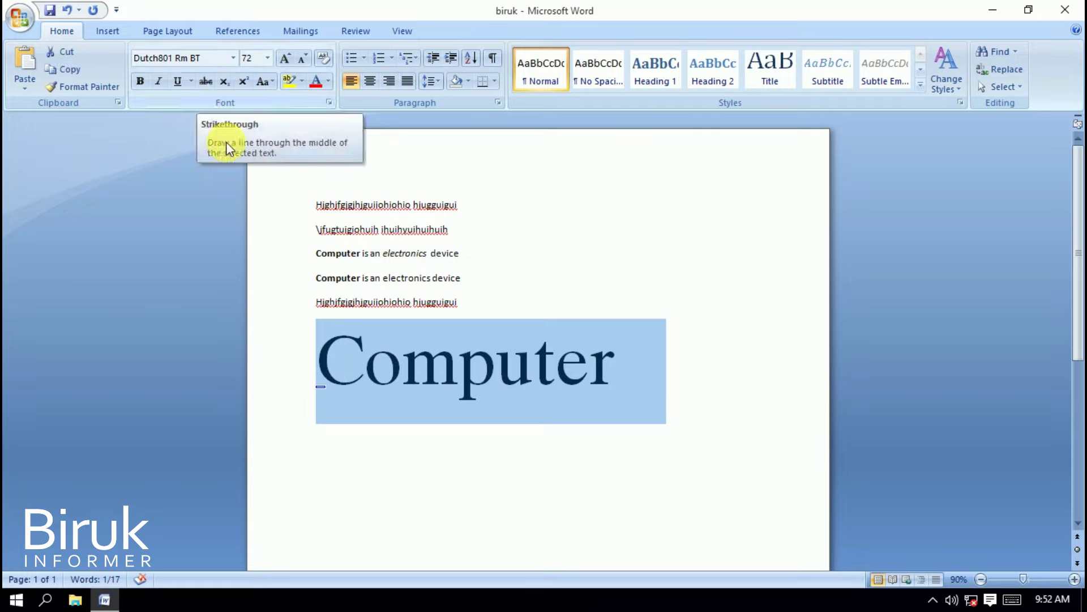
{"action": "left_click", "coordinate": [206, 84]}
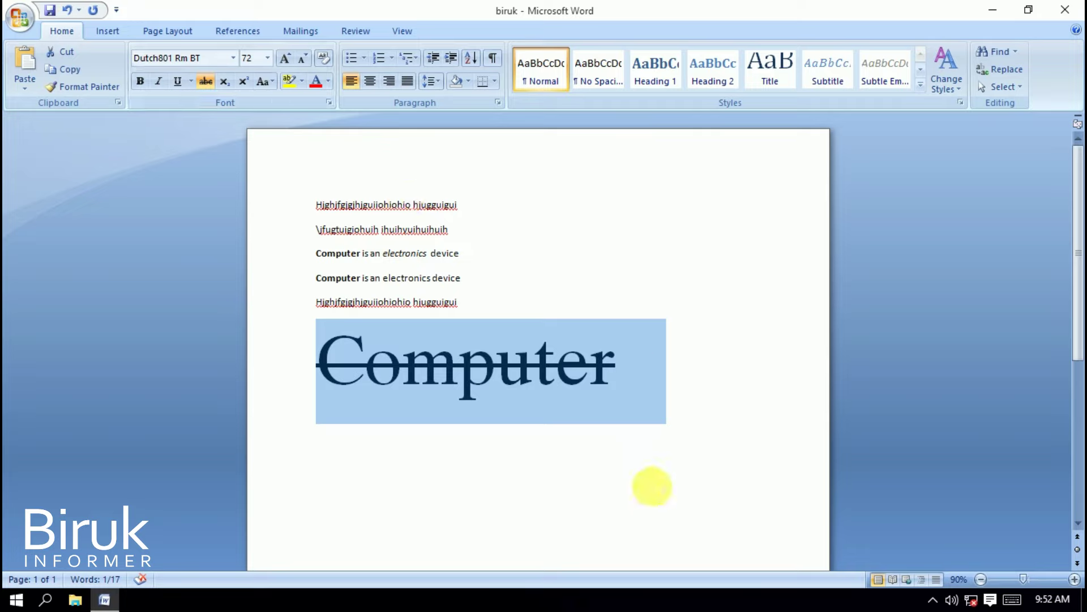
{"action": "key", "text": "Delete"}
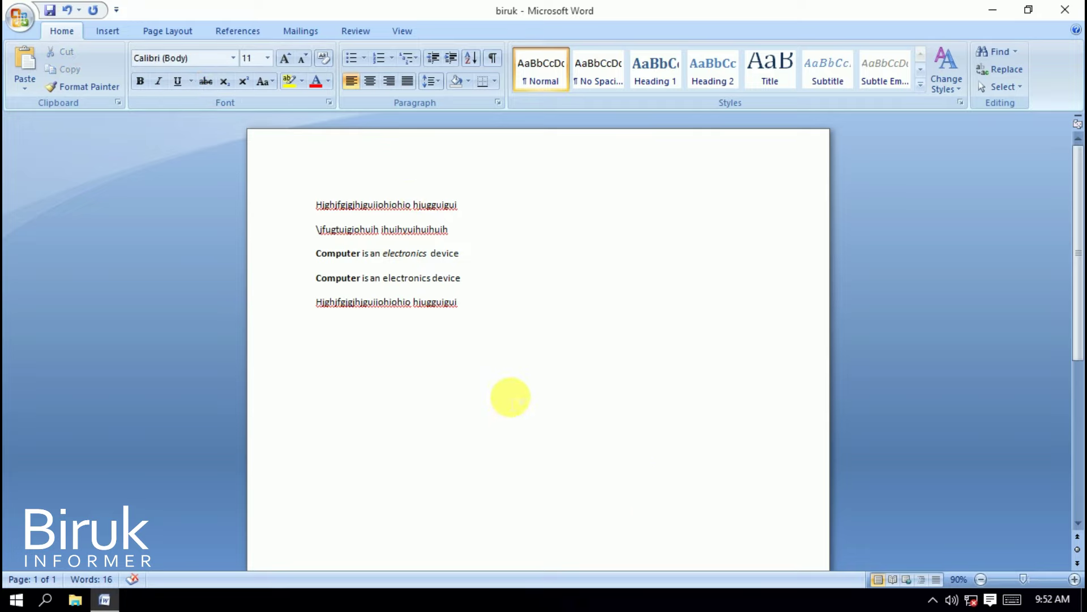
Type the line 'Car rent price changed from 1000$ to 2000$', fixing typos.
{"action": "type", "text": "ca"}
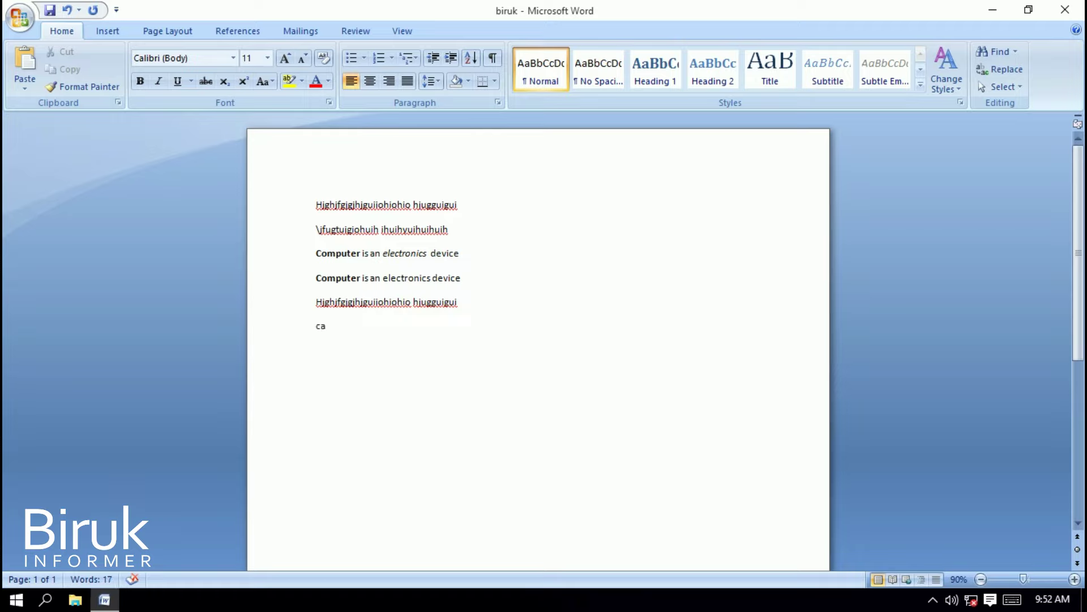
{"action": "type", "text": "r "}
{"action": "type", "text": "re"}
{"action": "type", "text": "nt p"}
{"action": "type", "text": "rice changed fromm"}
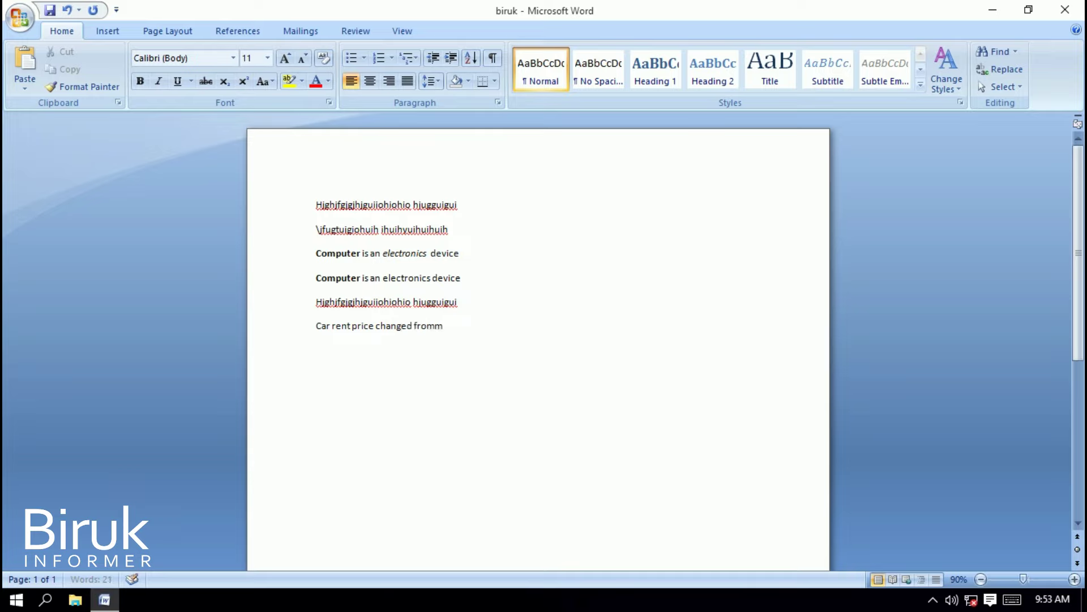
{"action": "key", "text": "BackSpace"}
{"action": "type", "text": "1"}
{"action": "type", "text": "000"}
{"action": "type", "text": "$"}
{"action": "type", "text": " to "}
{"action": "type", "text": "1"}
{"action": "key", "text": "BackSpace"}
{"action": "type", "text": "2000$"}
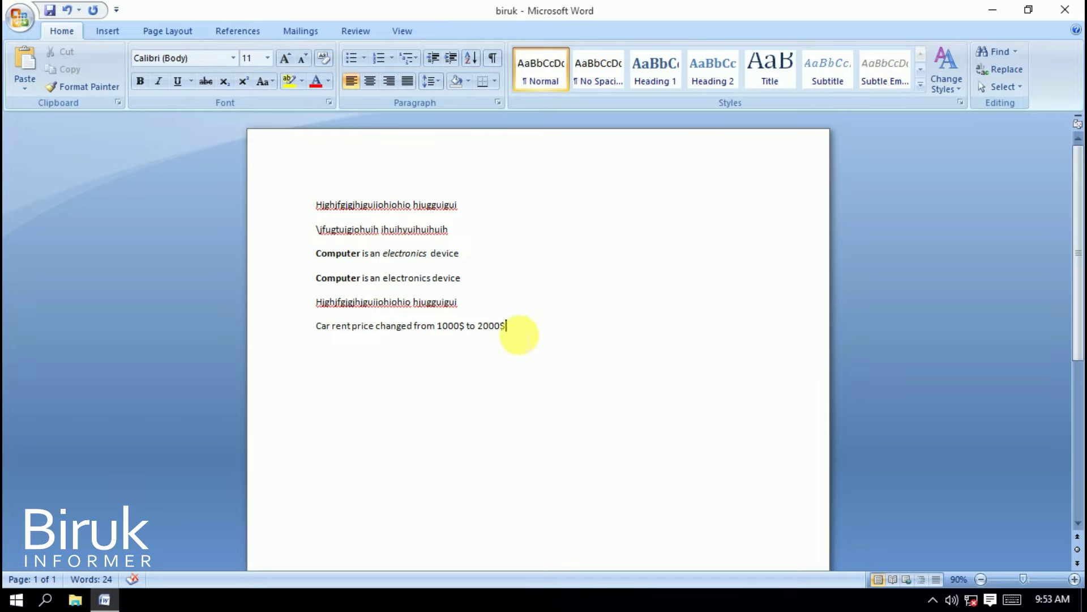
Enlarge the car rent line to 20 pt.
{"action": "left_click_drag", "start_coordinate": [512, 331], "coordinate": [323, 349]}
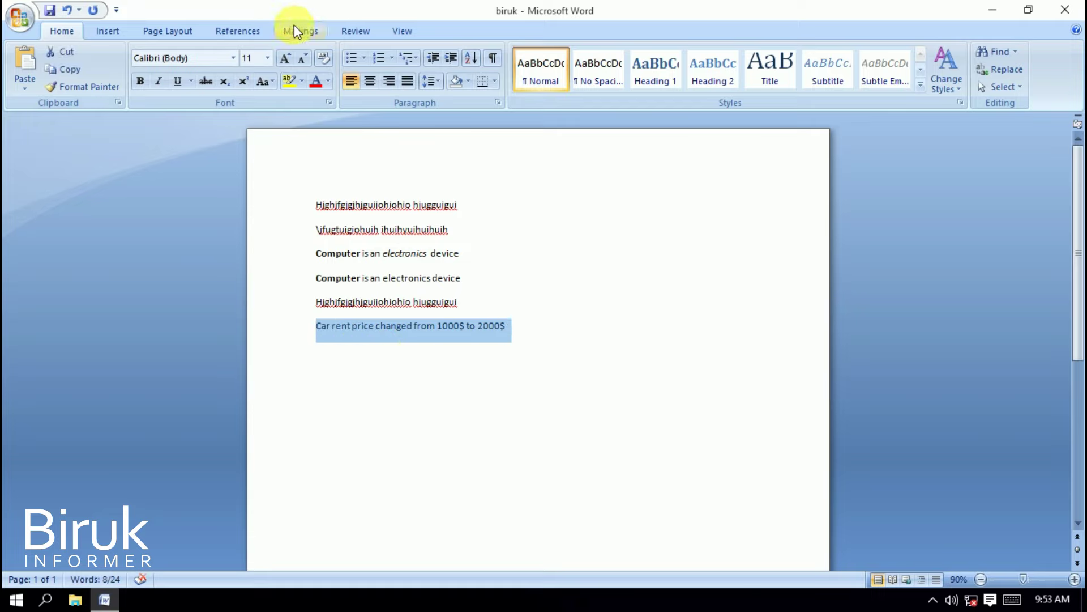
{"action": "left_click", "coordinate": [283, 59]}
{"action": "left_click", "coordinate": [283, 59]}
{"action": "left_click", "coordinate": [283, 58]}
{"action": "left_click", "coordinate": [282, 60]}
{"action": "left_click", "coordinate": [282, 60]}
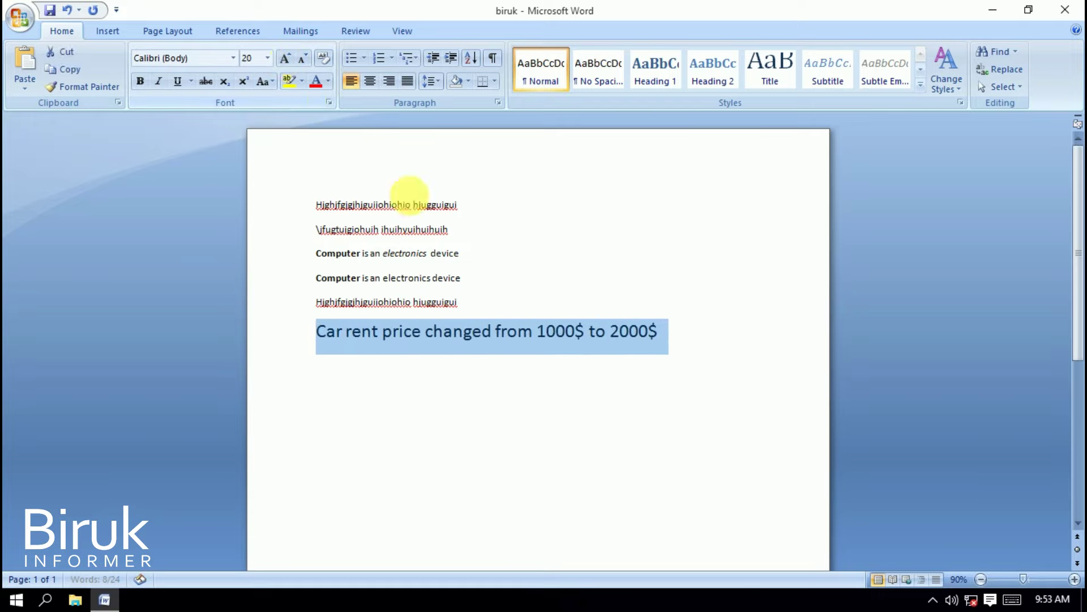
{"action": "left_click", "coordinate": [639, 343]}
Strike through the old price '1000$', adding an empty line below.
{"action": "left_click_drag", "start_coordinate": [589, 340], "coordinate": [537, 340]}
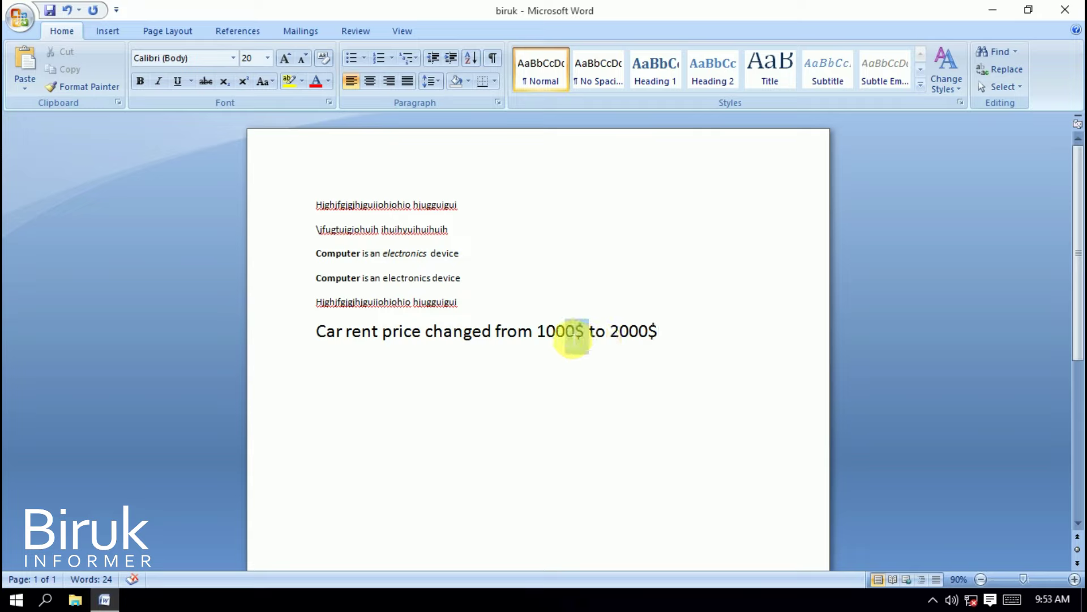
{"action": "left_click", "coordinate": [205, 81]}
{"action": "left_click", "coordinate": [670, 362]}
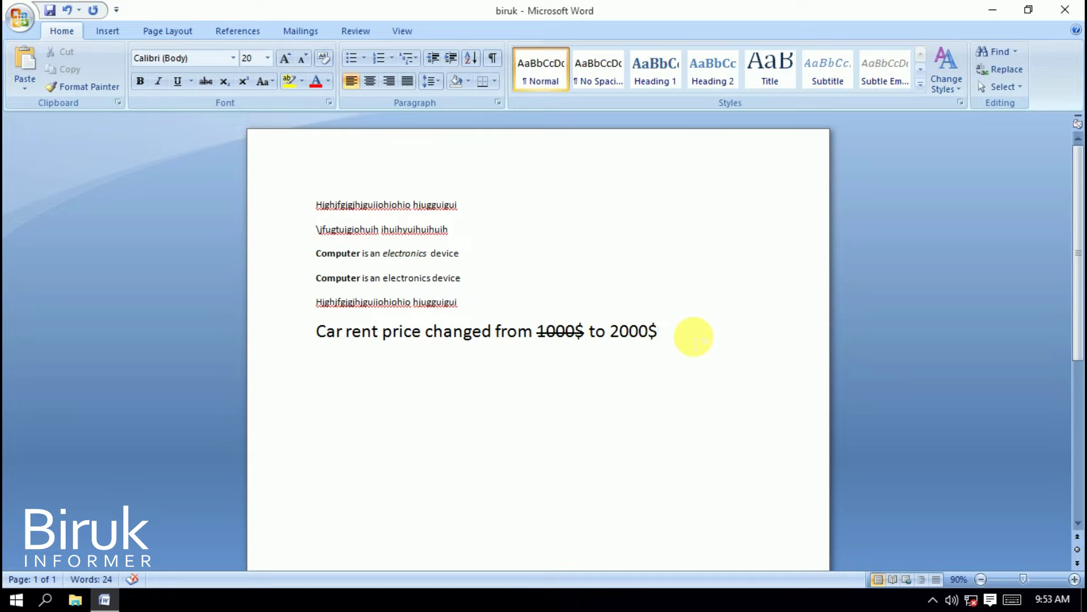
{"action": "key", "text": "Return"}
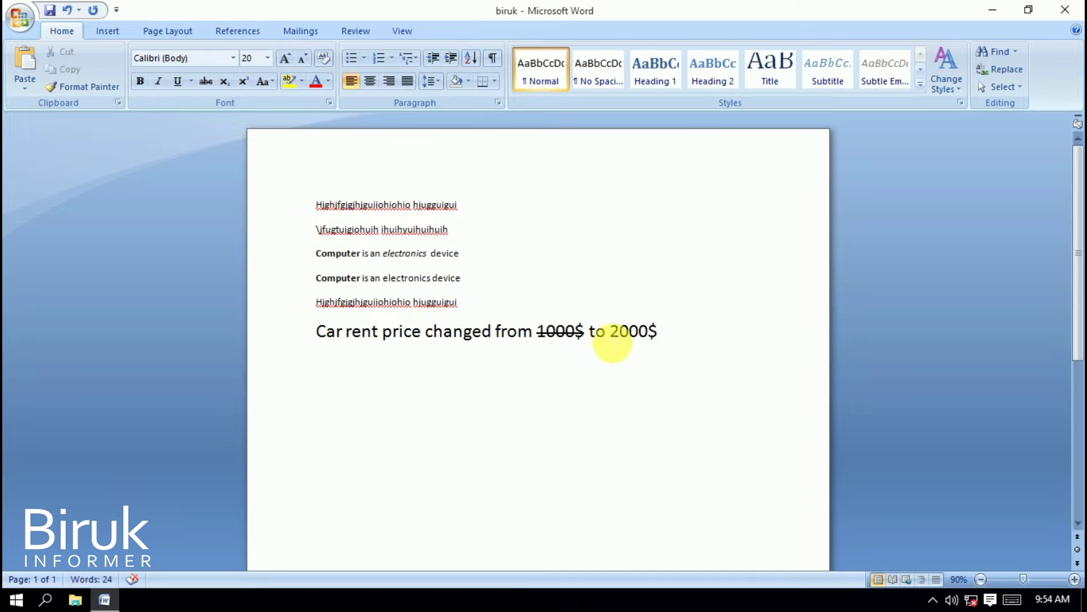
{"action": "left_click_drag", "start_coordinate": [586, 333], "coordinate": [538, 333]}
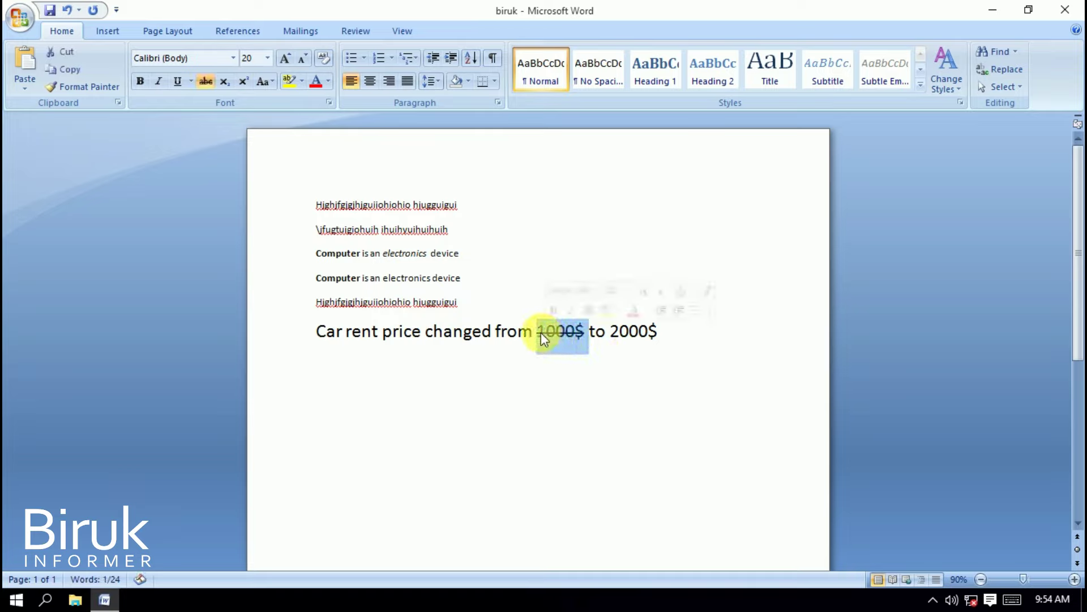
{"action": "left_click", "coordinate": [205, 82]}
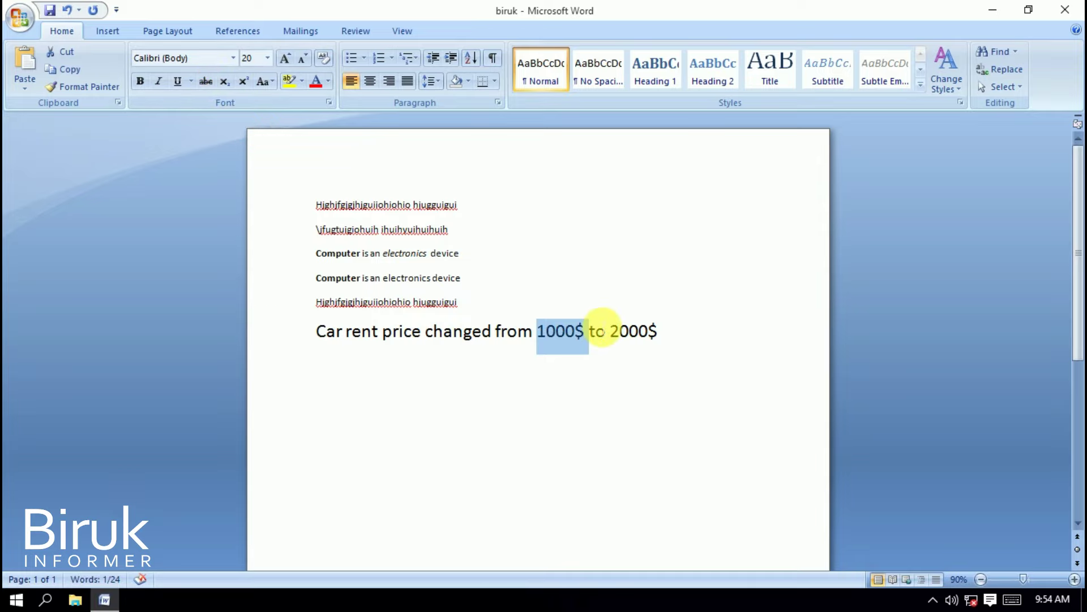
{"action": "left_click", "coordinate": [206, 81]}
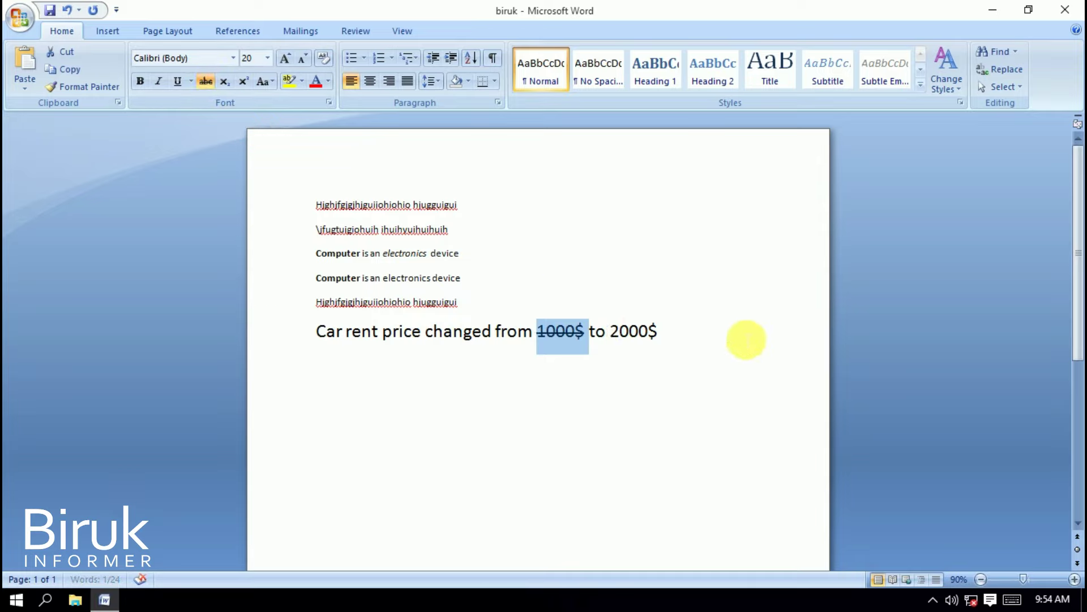
Delete the five old practice lines above the car rent line.
{"action": "left_click_drag", "start_coordinate": [470, 310], "coordinate": [315, 210]}
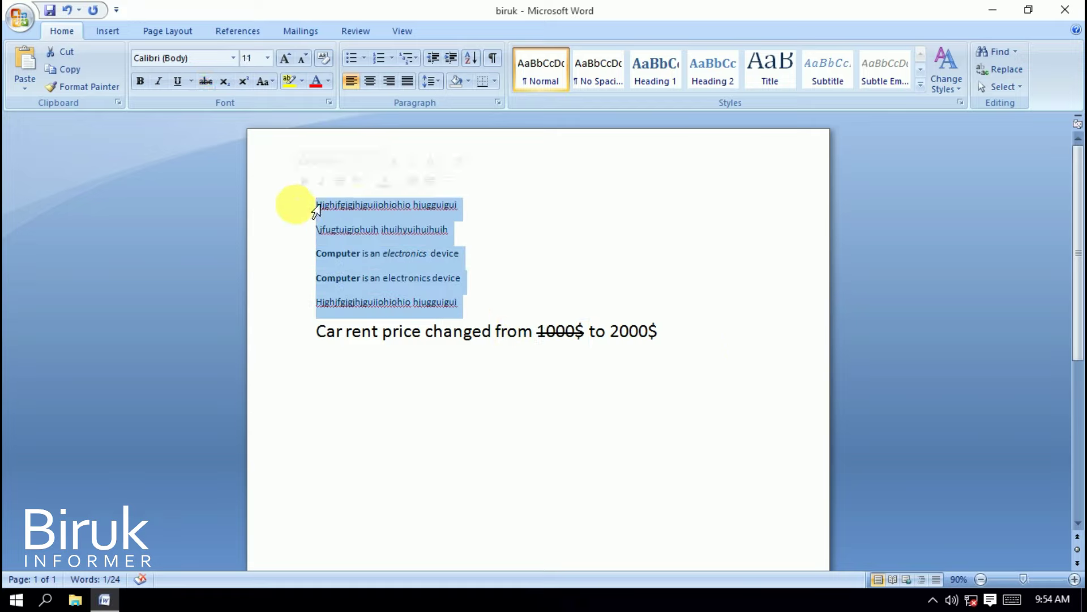
{"action": "key", "text": "Delete"}
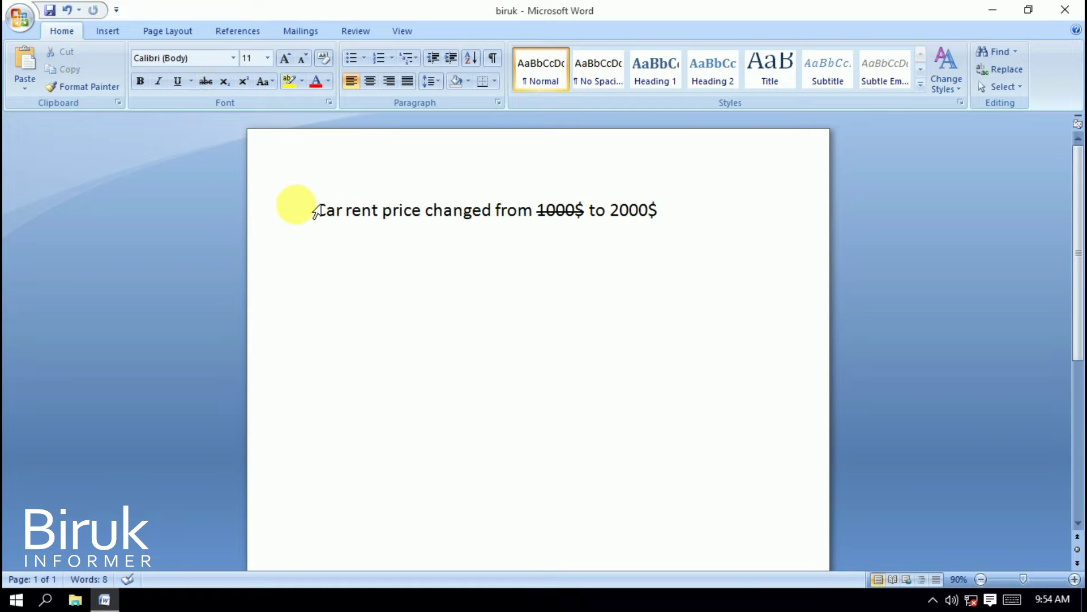
{"action": "left_click", "coordinate": [701, 243]}
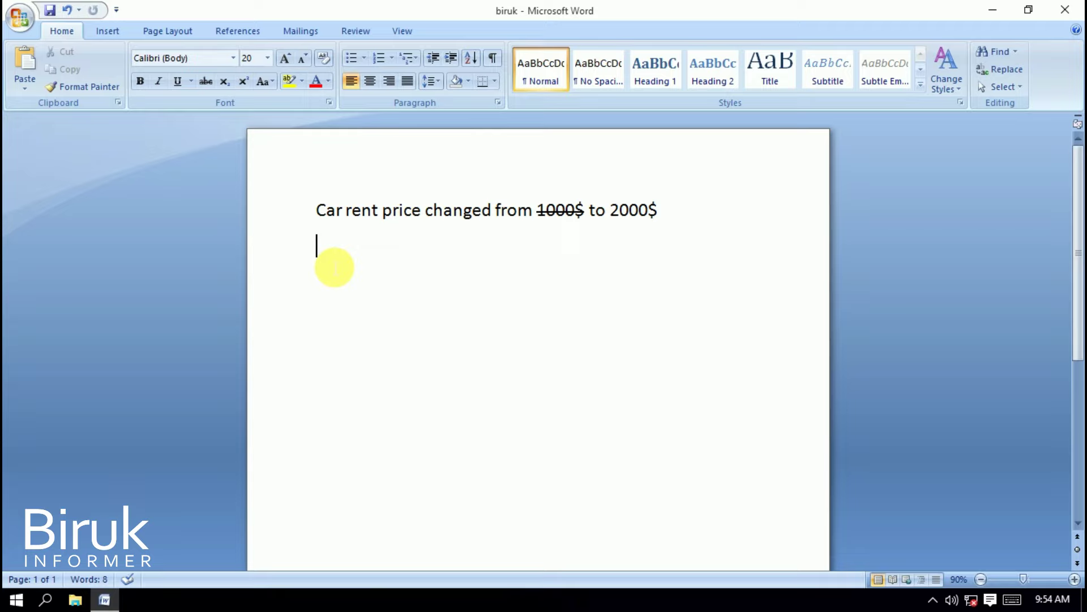
Type 'H20' and make the 2 a subscript.
{"action": "type", "text": "H20"}
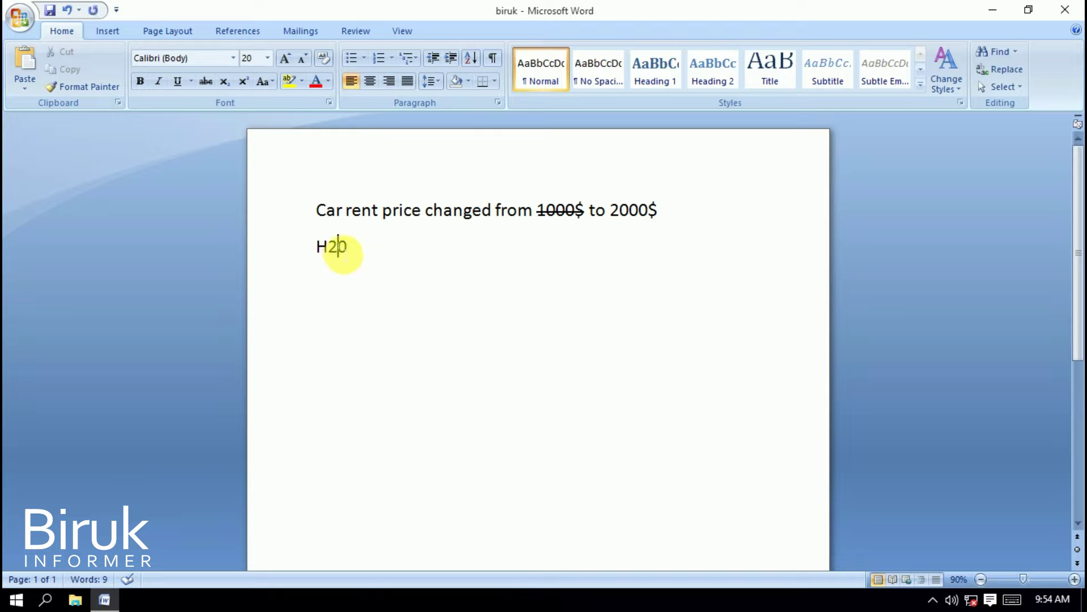
{"action": "left_click_drag", "start_coordinate": [338, 246], "coordinate": [328, 247]}
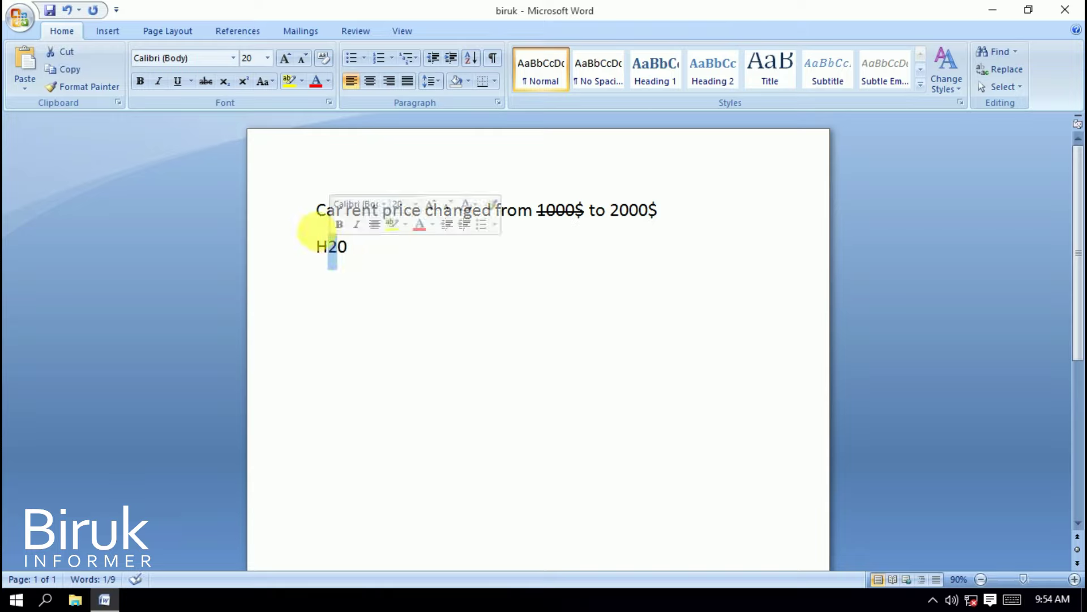
{"action": "left_click", "coordinate": [223, 85]}
{"action": "left_click", "coordinate": [400, 259]}
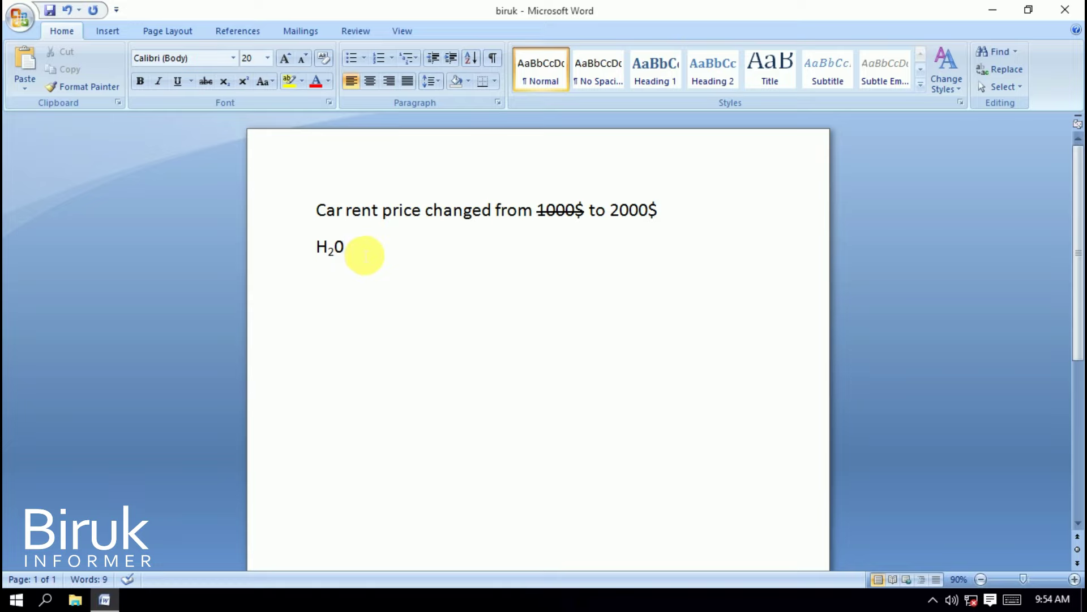
Enlarge the H₂0 line to 72 pt.
{"action": "left_click_drag", "start_coordinate": [365, 255], "coordinate": [314, 249]}
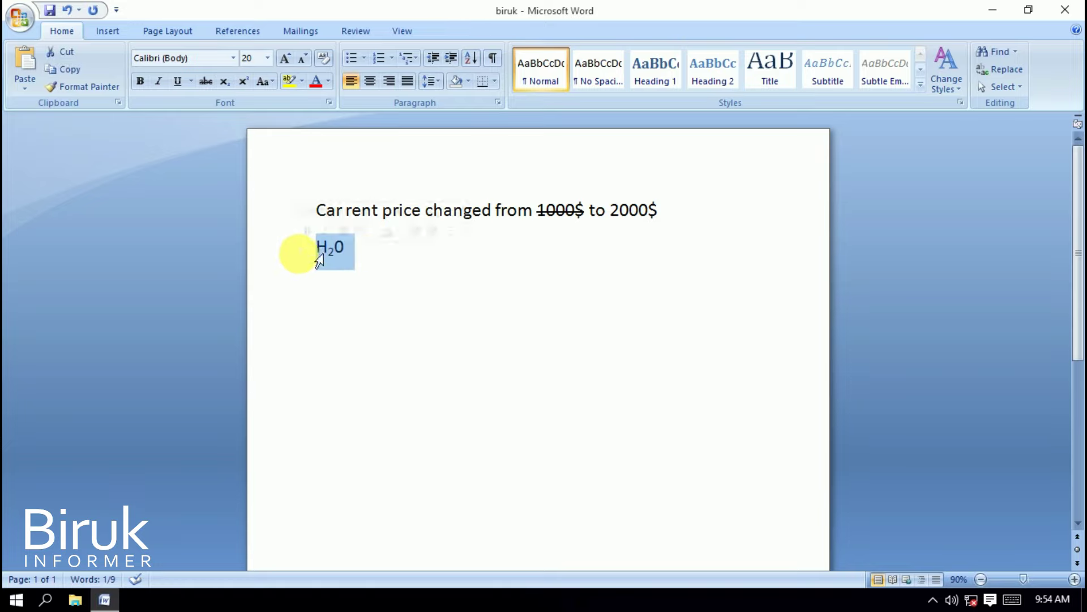
{"action": "left_click", "coordinate": [280, 59]}
{"action": "left_click", "coordinate": [280, 59]}
{"action": "left_click", "coordinate": [280, 59]}
{"action": "left_click", "coordinate": [280, 59]}
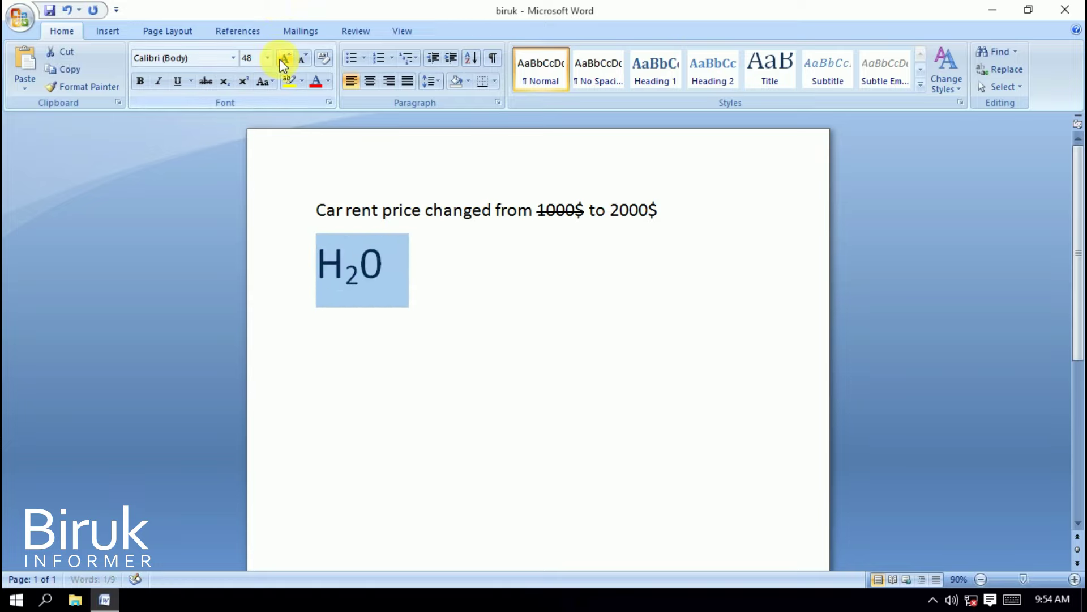
{"action": "left_click", "coordinate": [281, 59]}
{"action": "left_click", "coordinate": [281, 59]}
{"action": "left_click", "coordinate": [471, 300]}
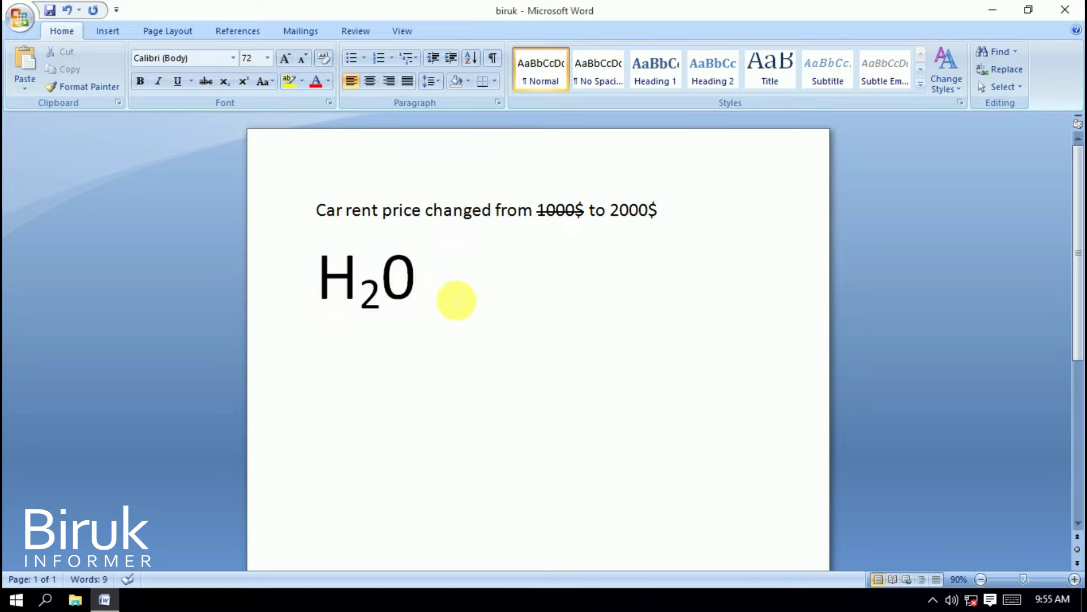
Toggle the subscript 2 off and back on, then type '1st' after H₂0.
{"action": "left_click_drag", "start_coordinate": [383, 300], "coordinate": [369, 303]}
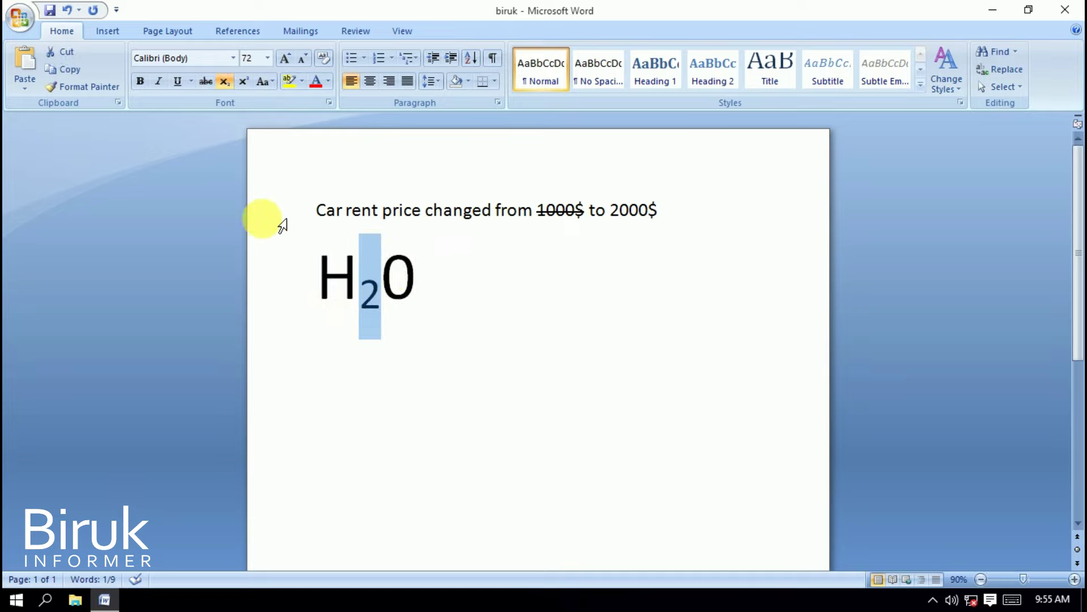
{"action": "left_click", "coordinate": [225, 82]}
{"action": "left_click", "coordinate": [229, 85]}
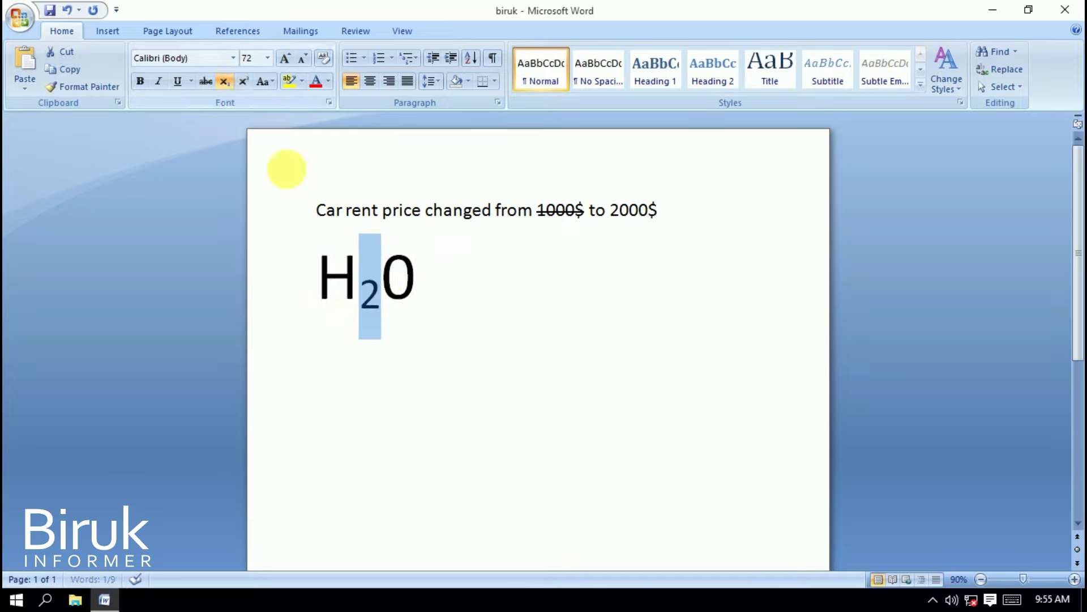
{"action": "left_click", "coordinate": [468, 299]}
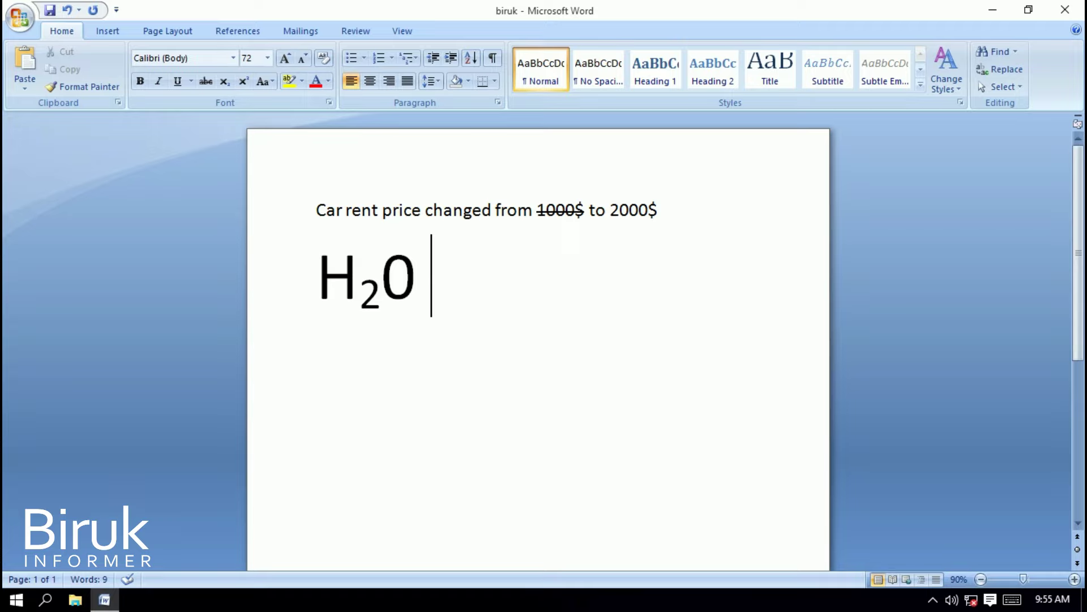
{"action": "left_click", "coordinate": [491, 301]}
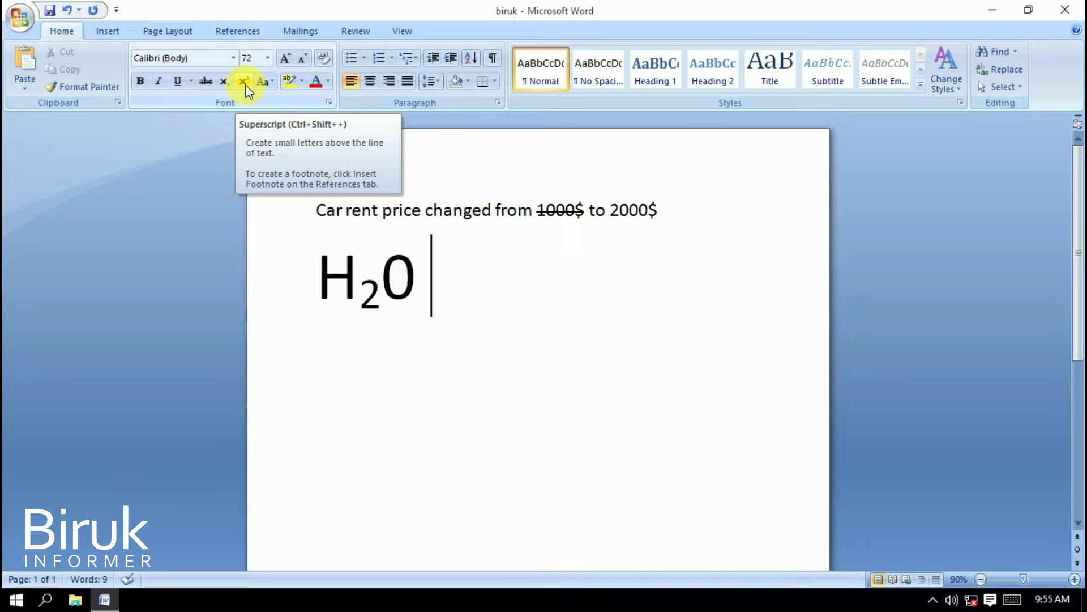
{"action": "type", "text": "1st"}
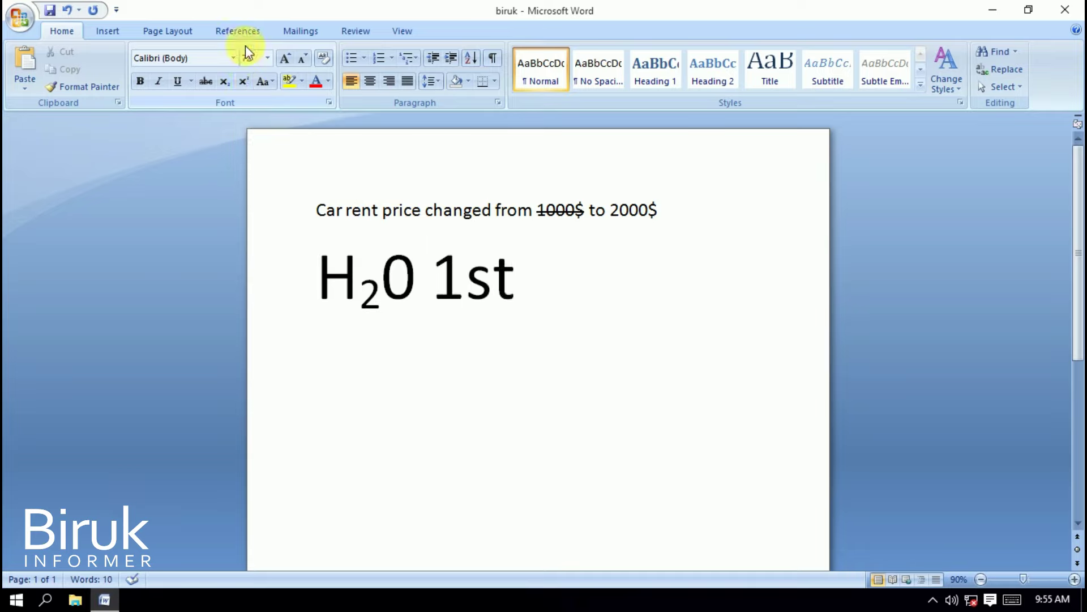
Raise 'st' after the 1 to superscript, then switch superscript off for following text.
{"action": "mouse_move", "coordinate": [476, 292]}
{"action": "left_mouse_down"}
{"action": "mouse_move", "coordinate": [517, 286]}
{"action": "mouse_move", "coordinate": [526, 299]}
{"action": "left_mouse_up"}
{"action": "left_click", "coordinate": [527, 299]}
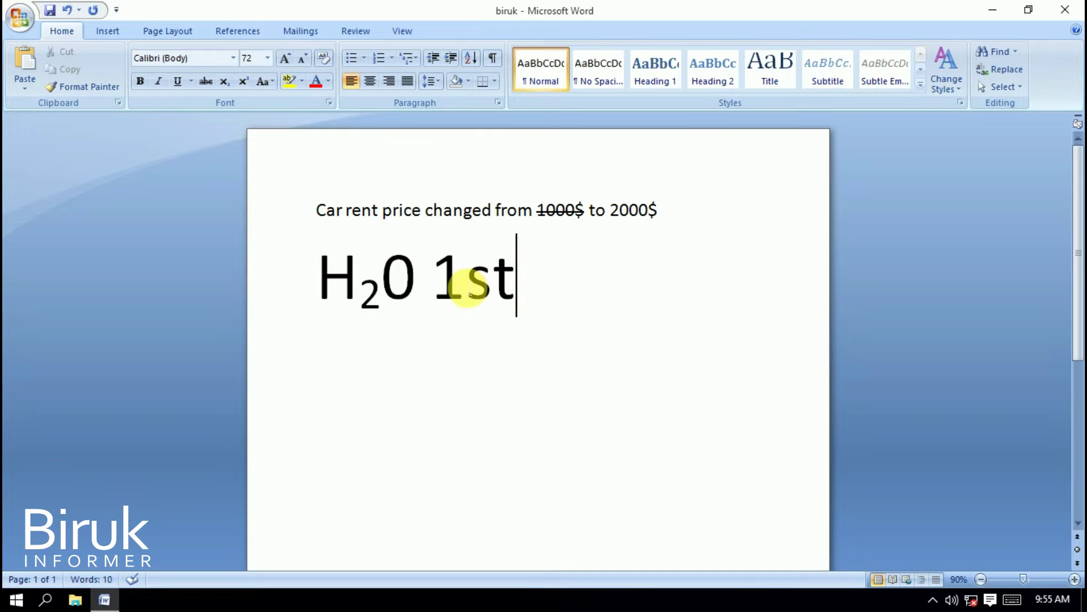
{"action": "left_click_drag", "start_coordinate": [481, 272], "coordinate": [521, 282]}
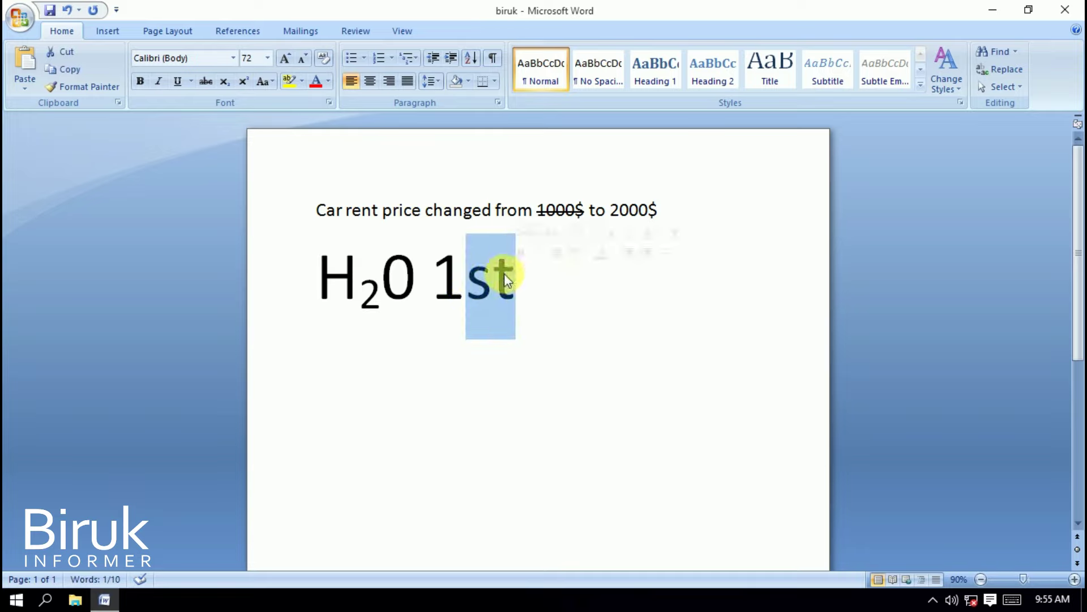
{"action": "left_click", "coordinate": [243, 81]}
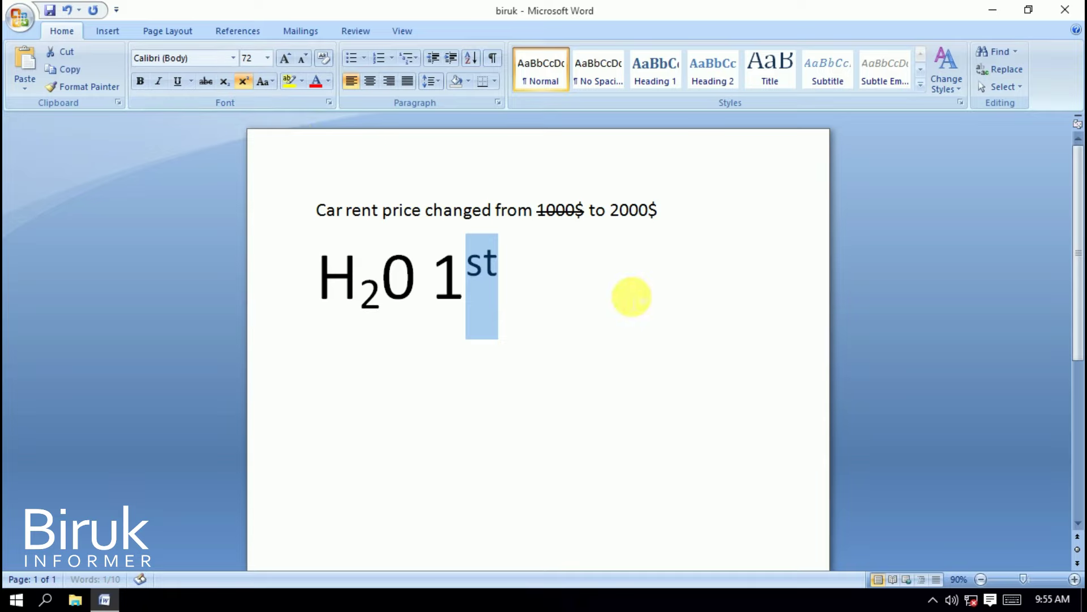
{"action": "left_click", "coordinate": [632, 297]}
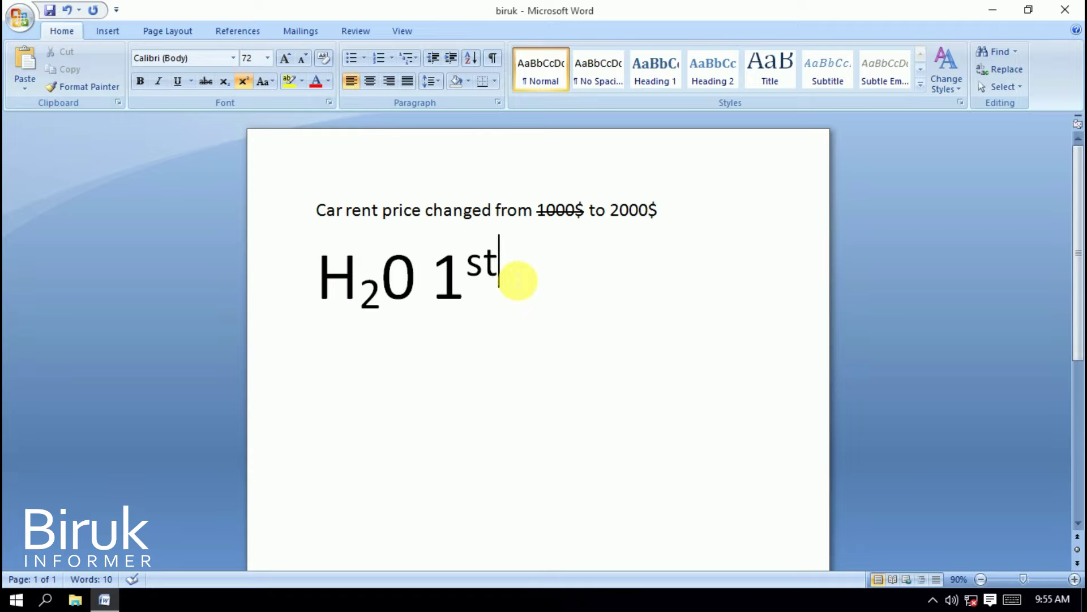
{"action": "type", "text": "ghjg"}
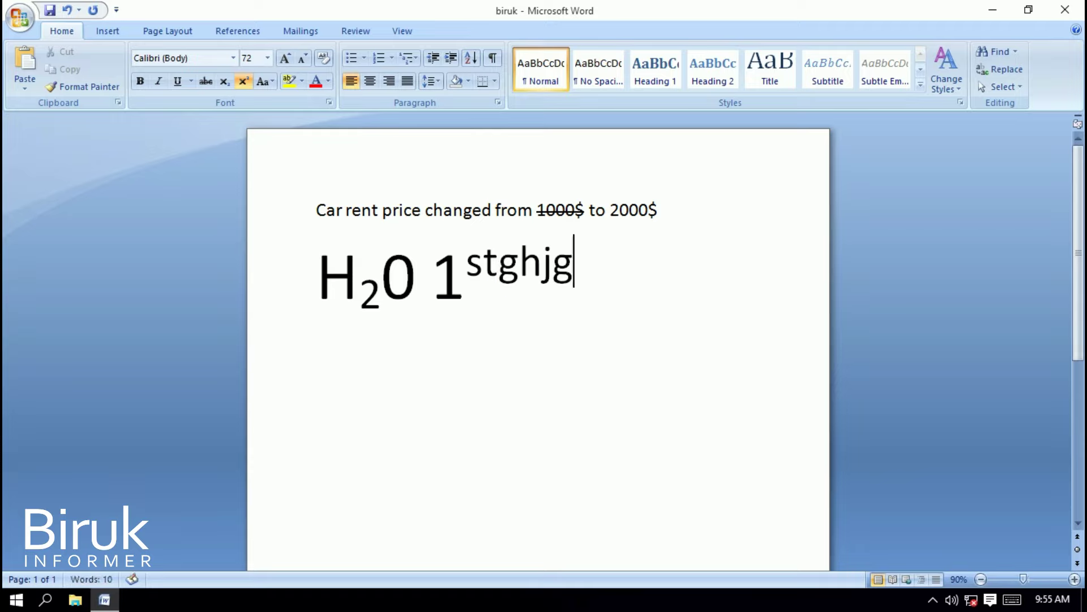
{"action": "key", "text": "BackSpace"}
{"action": "key", "text": "BackSpace"}
{"action": "key", "text": "BackSpace"}
{"action": "key", "text": "BackSpace"}
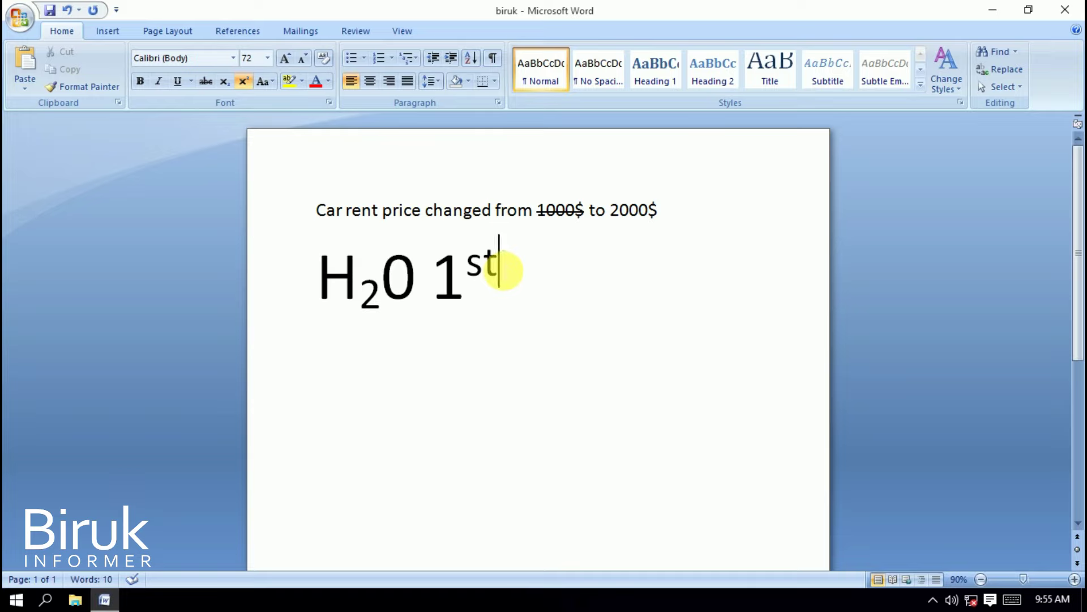
{"action": "left_click", "coordinate": [247, 84]}
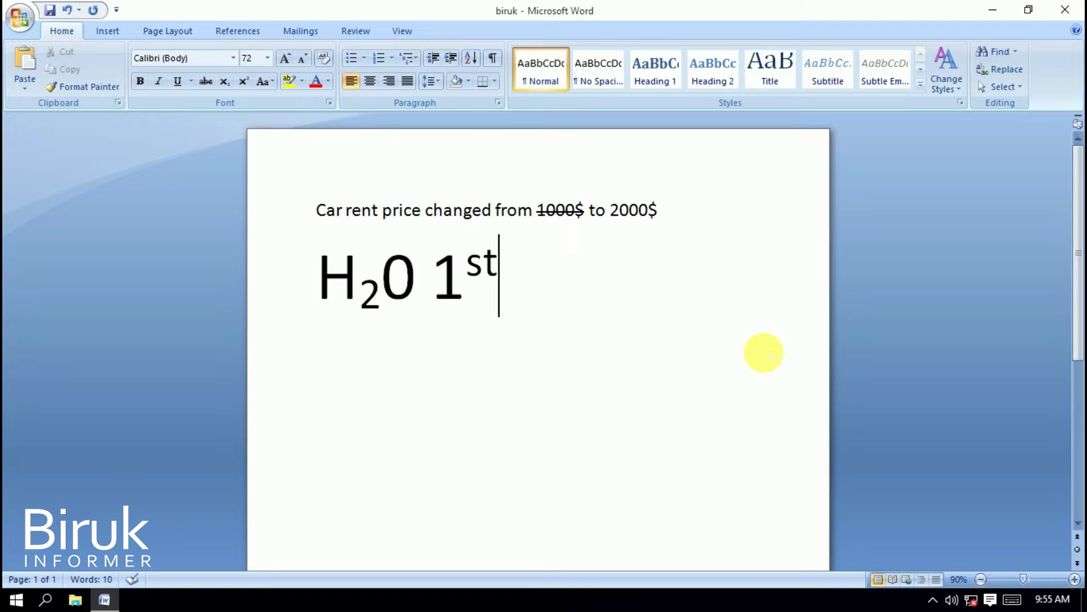
{"action": "type", "text": "hgjg"}
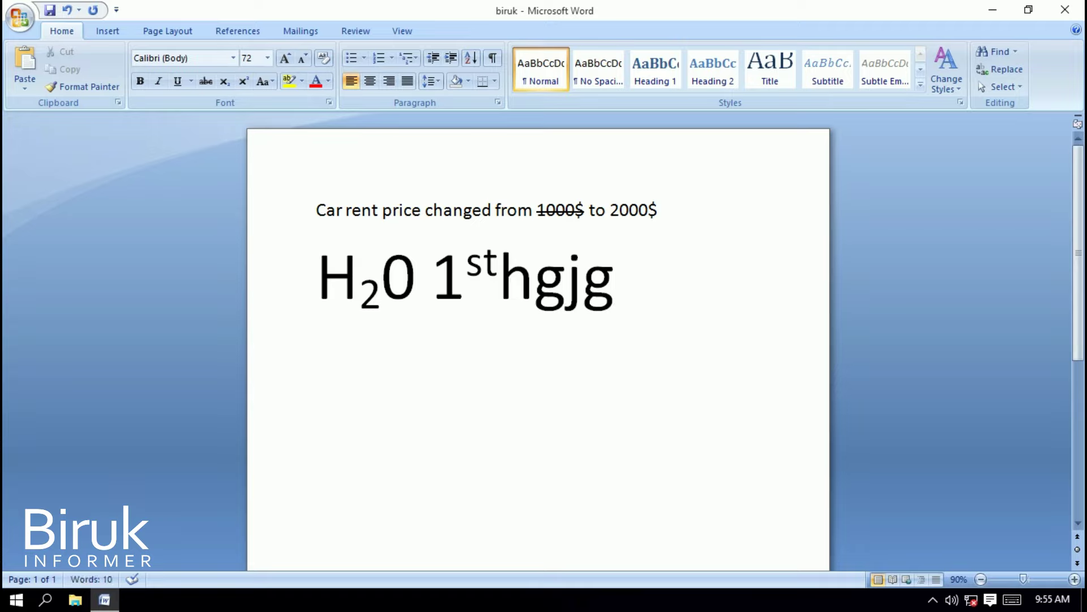
{"action": "key", "text": "BackSpace"}
{"action": "key", "text": "BackSpace"}
{"action": "key", "text": "BackSpace"}
{"action": "key", "text": "BackSpace"}
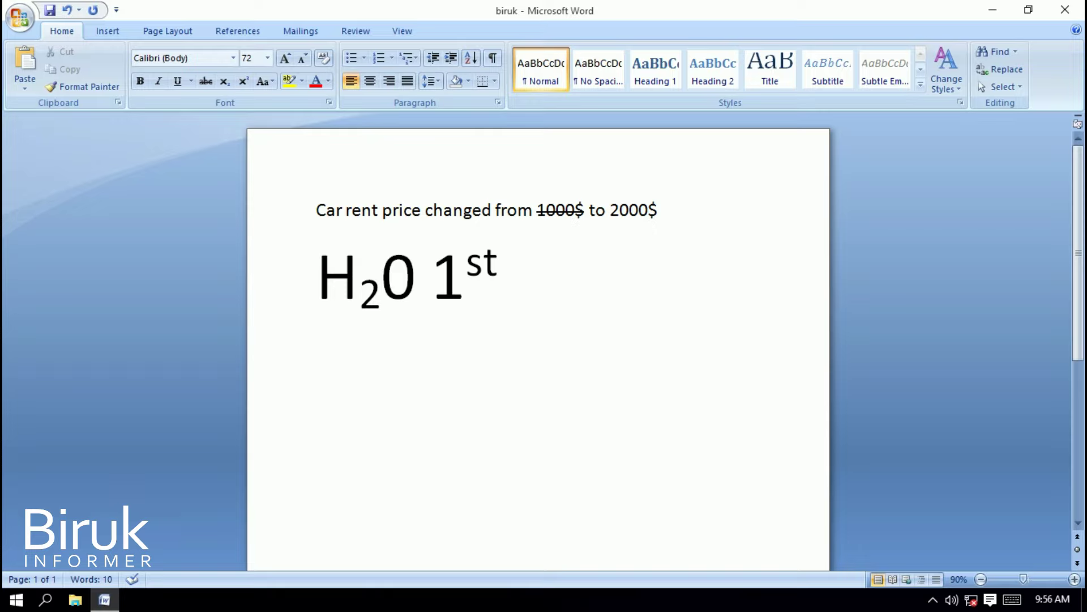
Type '2nd' and raise 'nd' to superscript, then switch superscript off again.
{"action": "type", "text": "2n"}
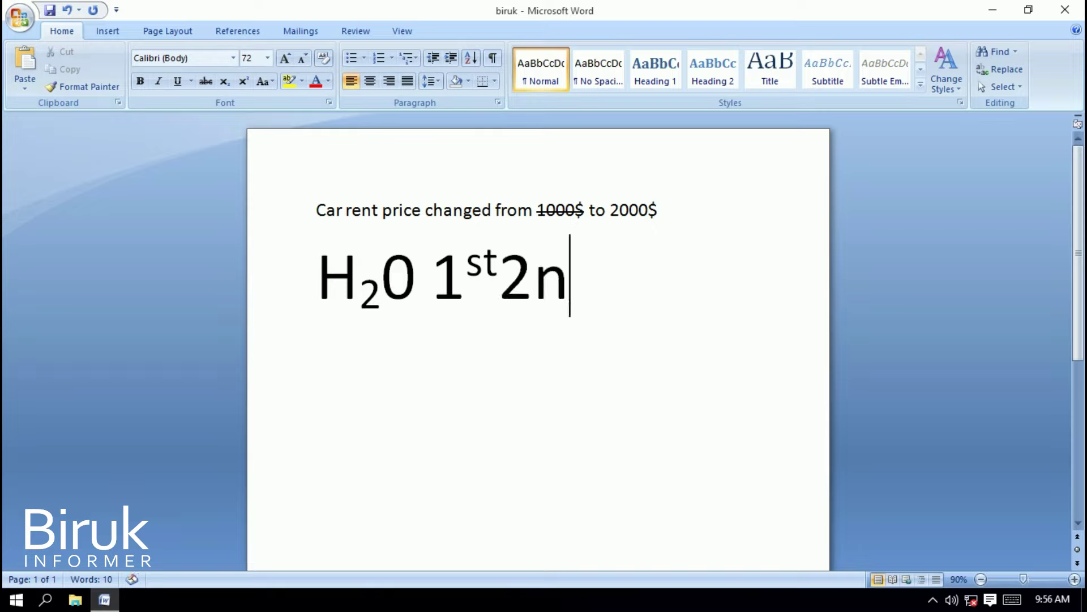
{"action": "type", "text": "d"}
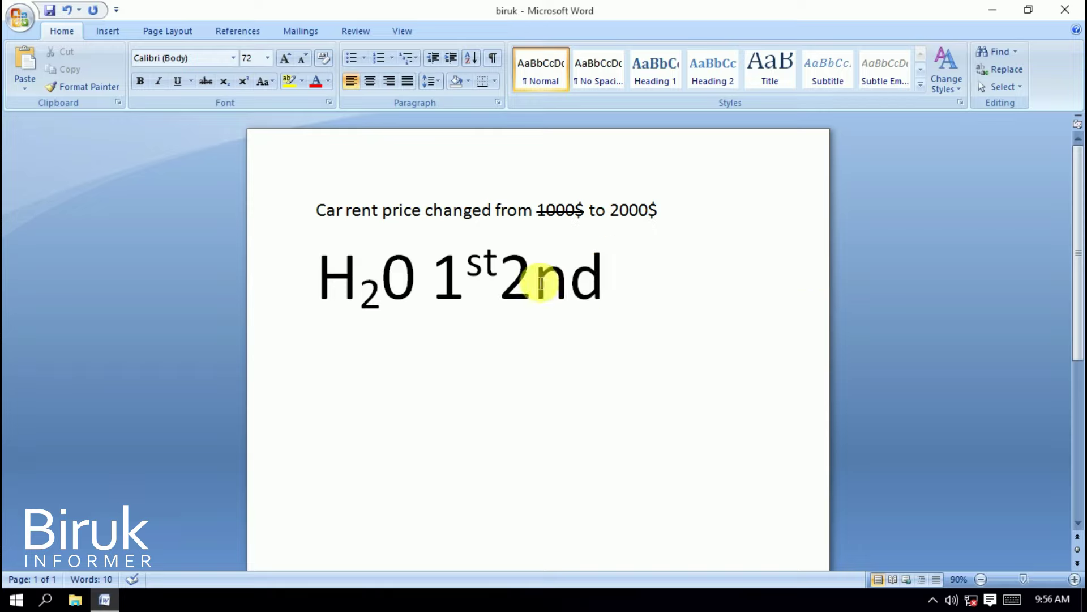
{"action": "left_click_drag", "start_coordinate": [535, 281], "coordinate": [603, 290]}
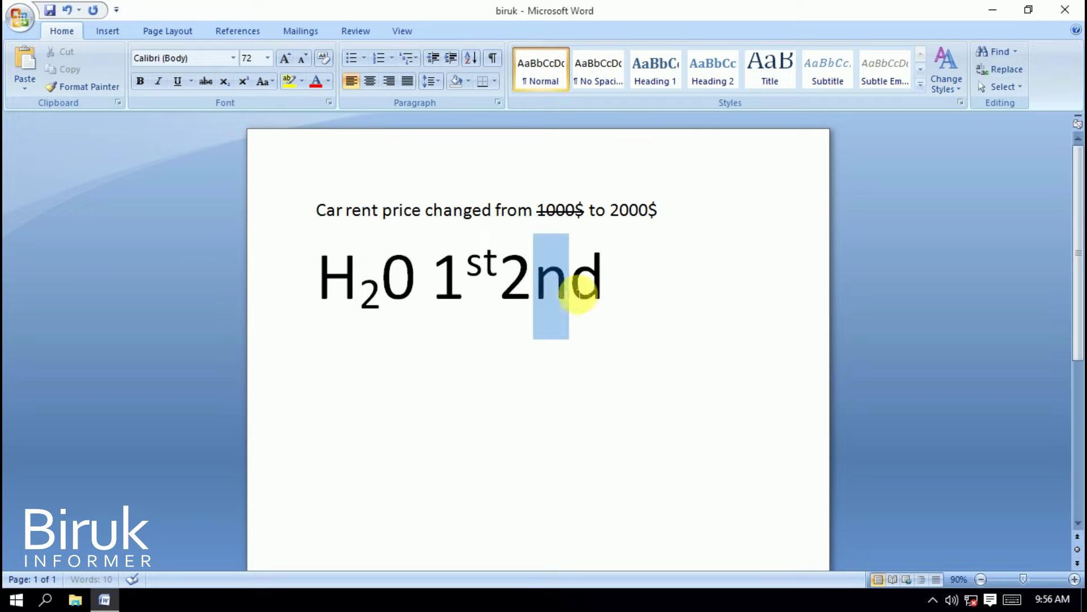
{"action": "left_click", "coordinate": [244, 81]}
{"action": "left_click", "coordinate": [632, 292]}
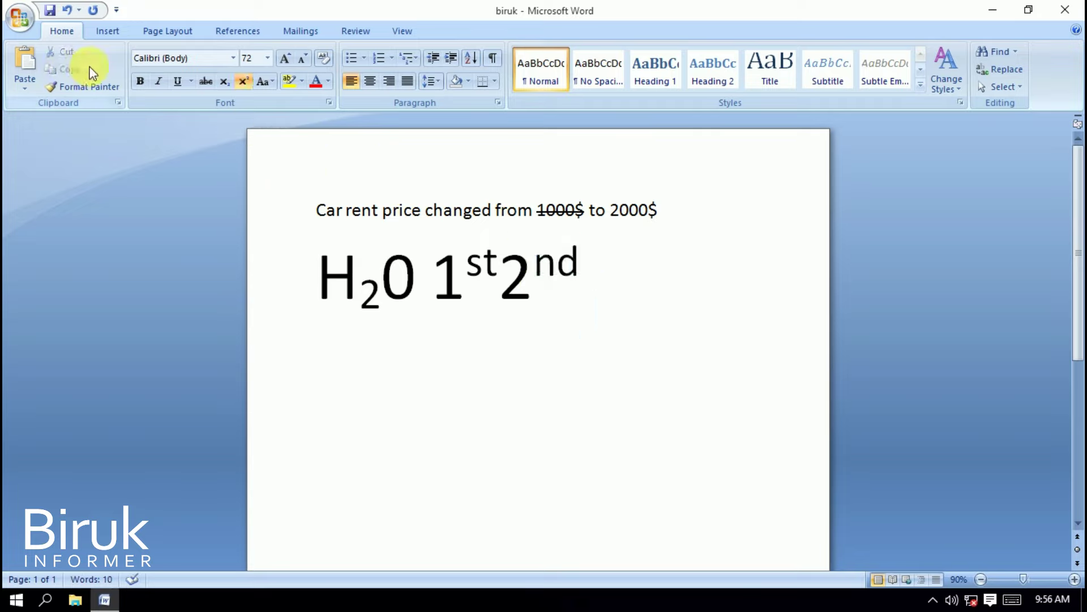
{"action": "left_click", "coordinate": [249, 85]}
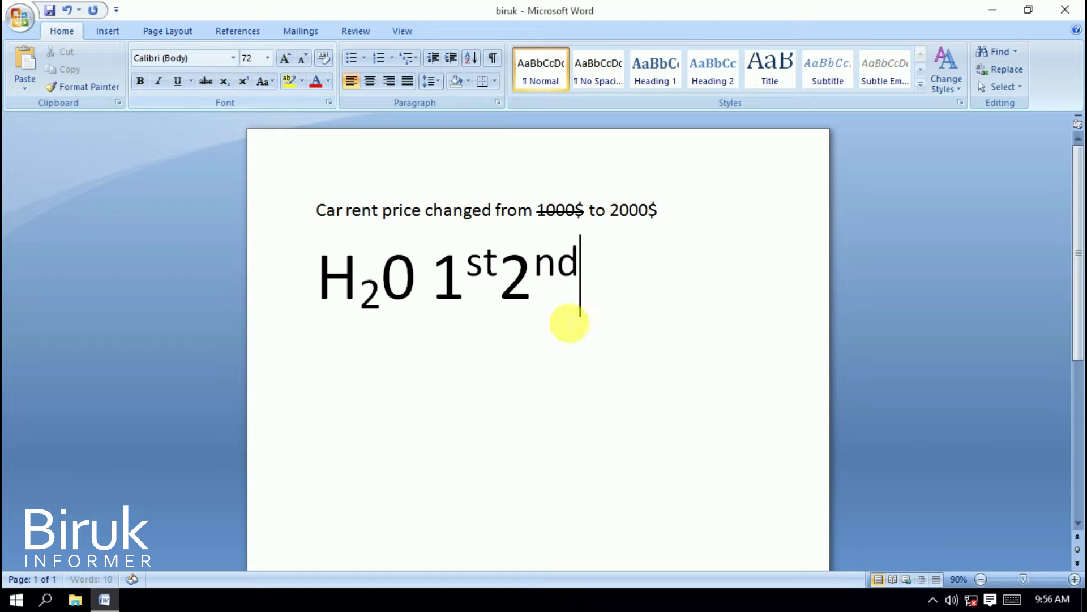
{"action": "type", "text": "fj"}
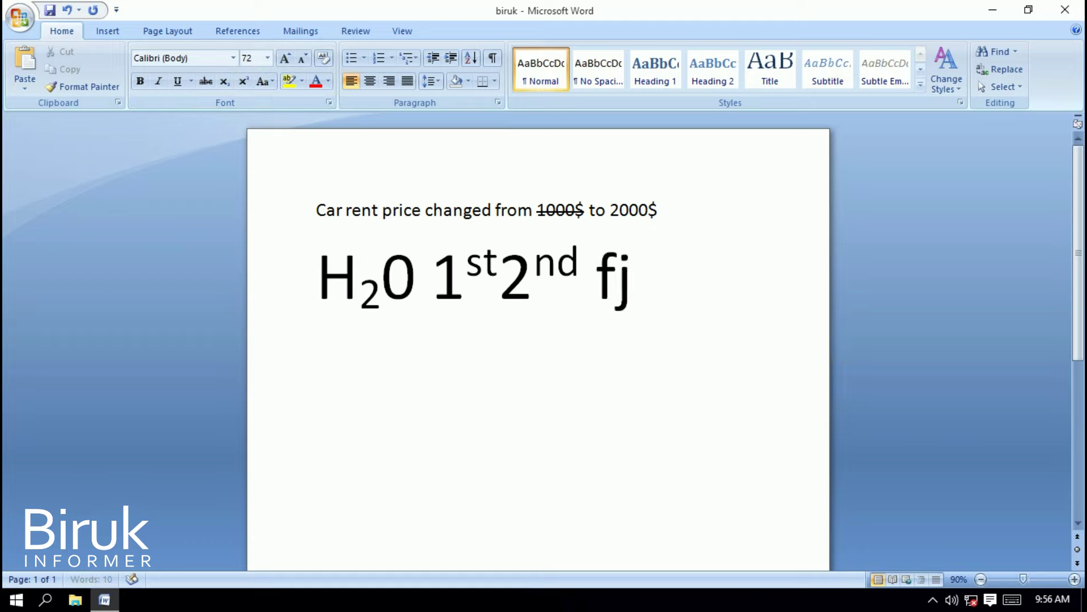
{"action": "key", "text": "BackSpace"}
{"action": "key", "text": "BackSpace"}
Grow the 'Car rent price changed from 1000$ to 2000$' sentence to 36 pt.
{"action": "key", "text": "Return"}
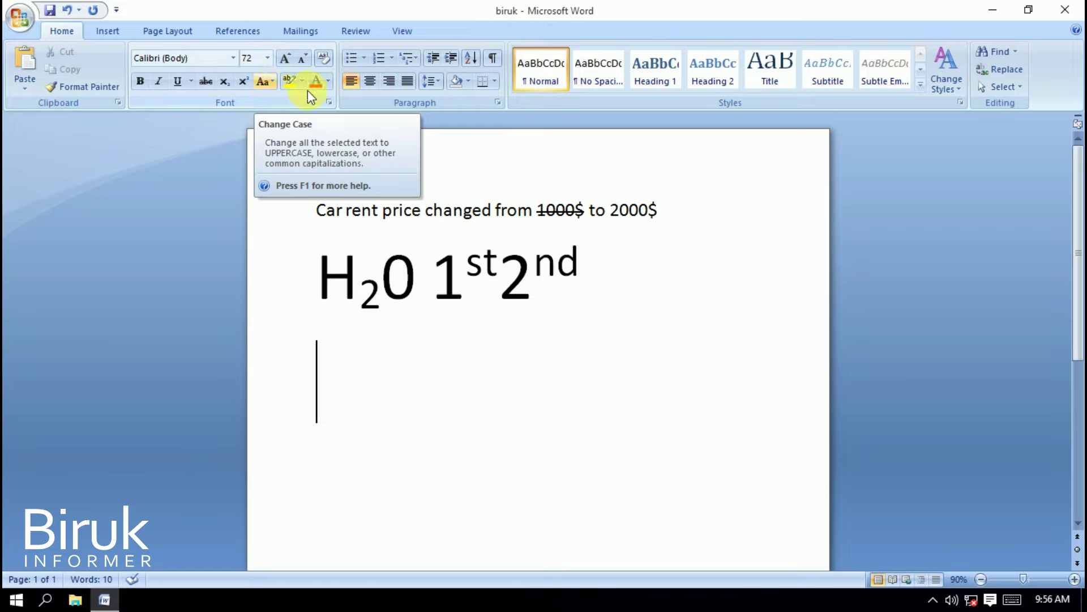
{"action": "mouse_move", "coordinate": [702, 211]}
{"action": "left_mouse_down"}
{"action": "mouse_move", "coordinate": [398, 215]}
{"action": "mouse_move", "coordinate": [291, 196]}
{"action": "left_mouse_up"}
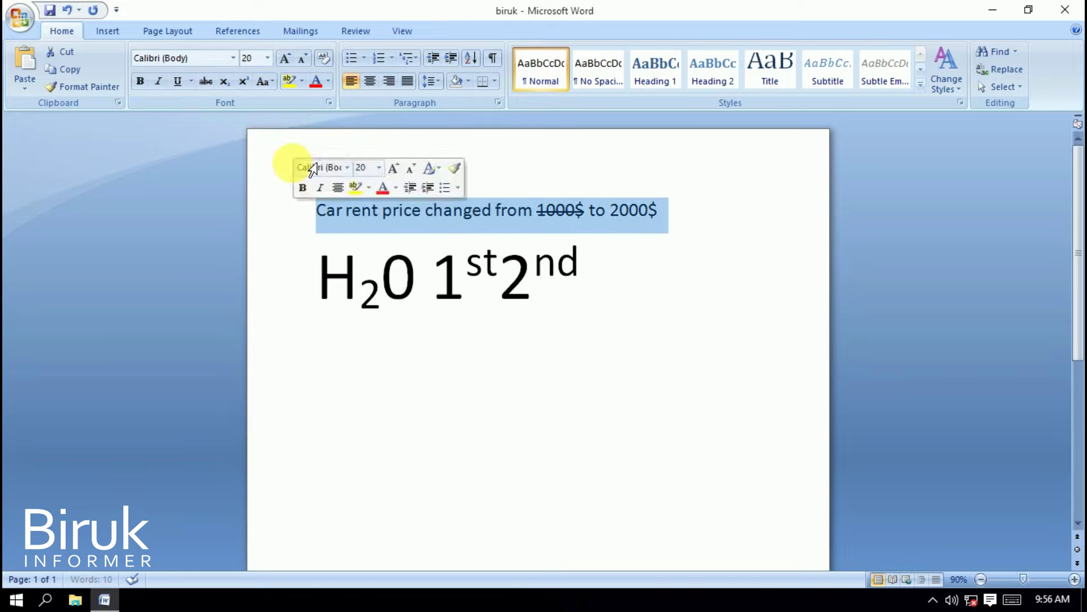
{"action": "left_click", "coordinate": [283, 58]}
{"action": "left_click", "coordinate": [283, 58]}
{"action": "left_click", "coordinate": [283, 58]}
{"action": "left_click", "coordinate": [283, 58]}
{"action": "left_click", "coordinate": [283, 57]}
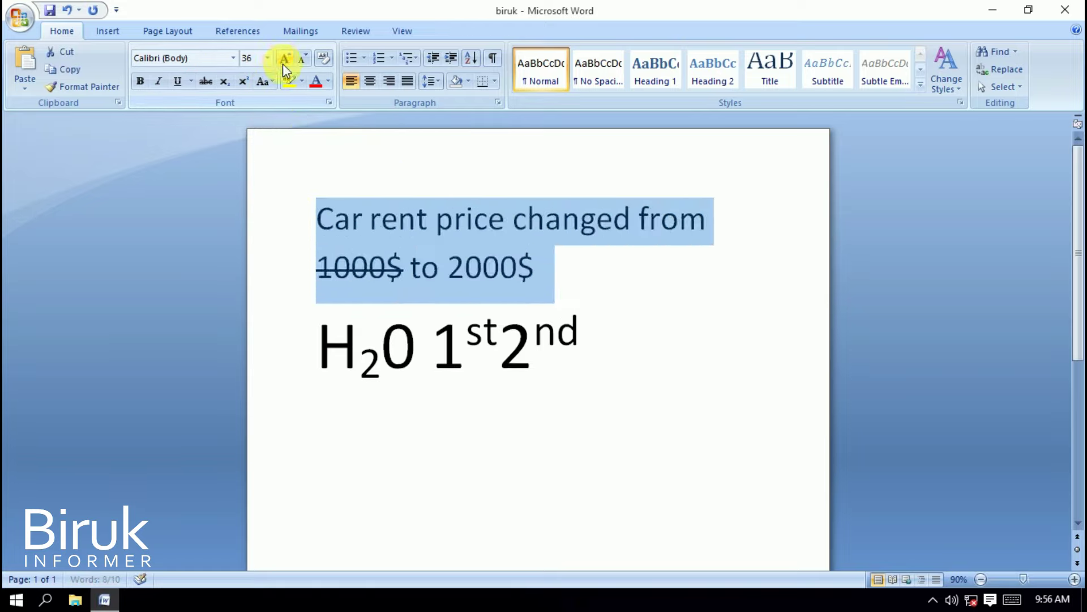
{"action": "left_click", "coordinate": [606, 293]}
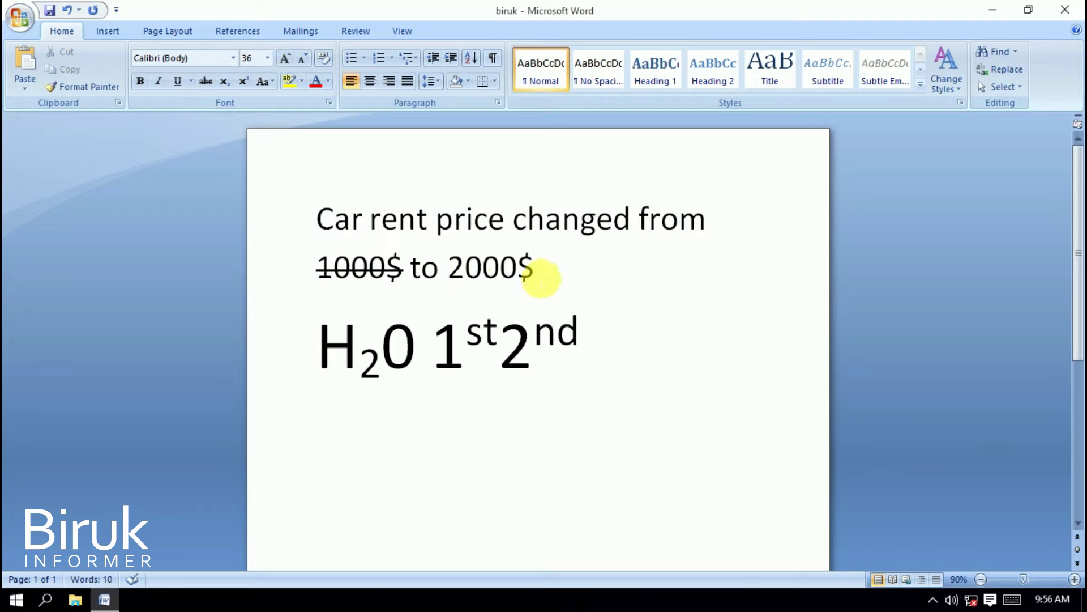
{"action": "left_click_drag", "start_coordinate": [539, 283], "coordinate": [327, 229]}
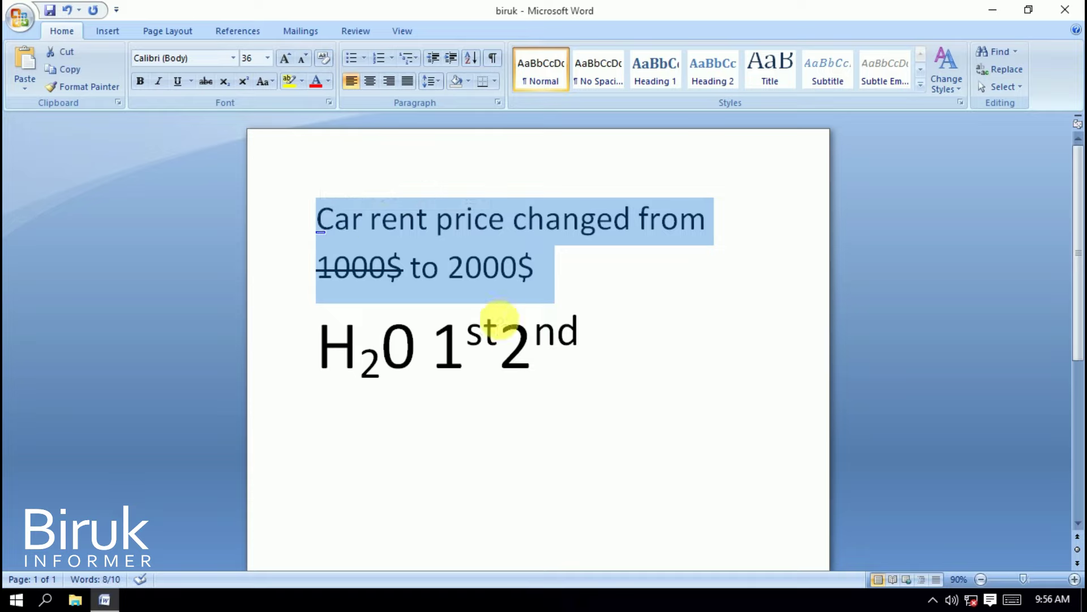
{"action": "left_click", "coordinate": [603, 316]}
{"action": "left_click_drag", "start_coordinate": [535, 277], "coordinate": [301, 219]}
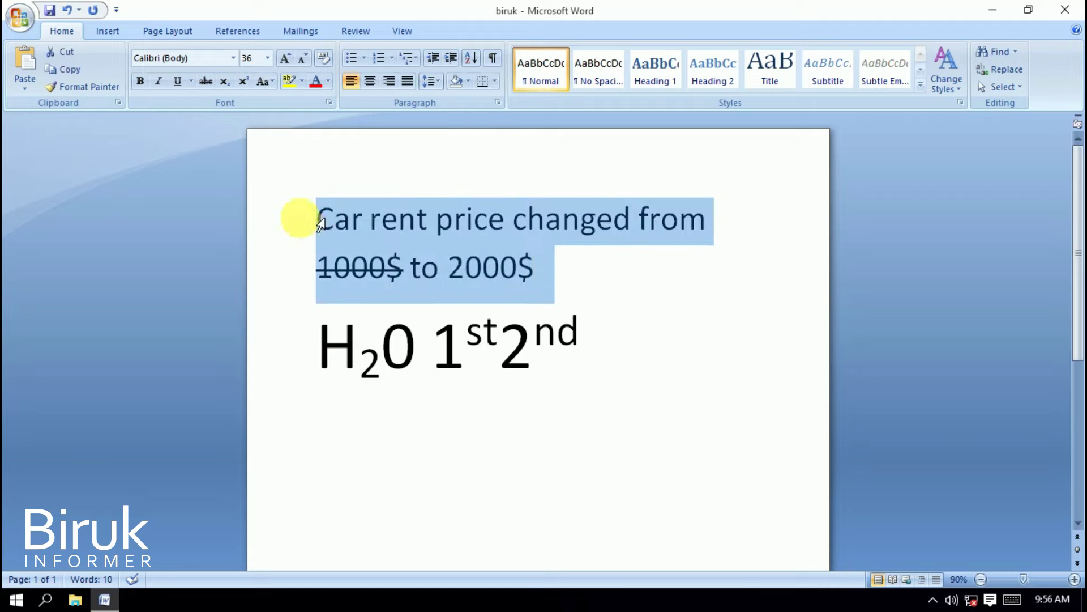
{"action": "left_click", "coordinate": [267, 83]}
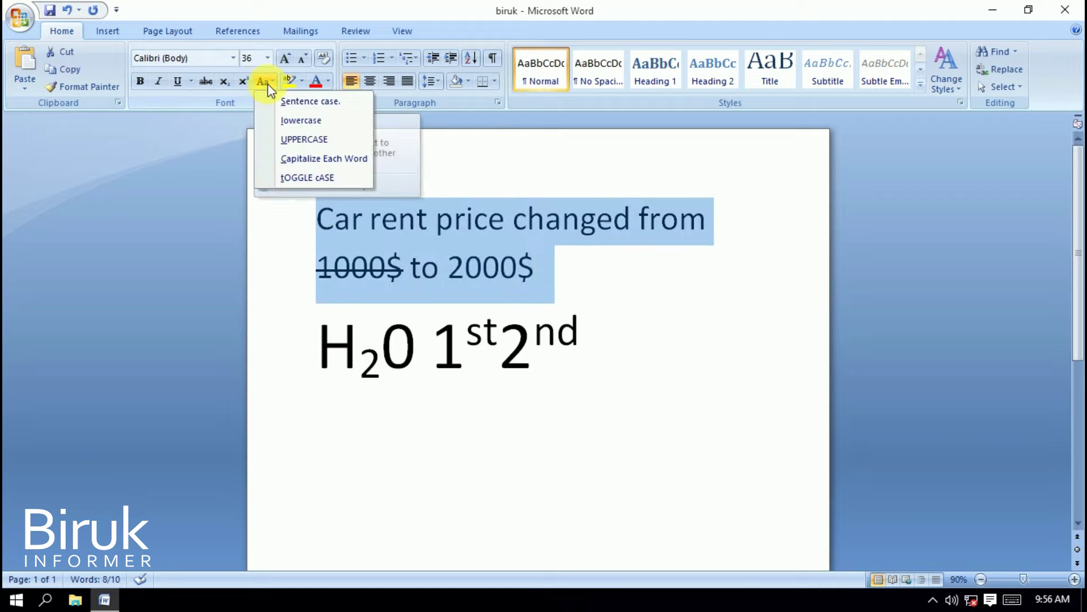
Change the car rent sentence to UPPERCASE, then to lowercase.
{"action": "left_click", "coordinate": [303, 141]}
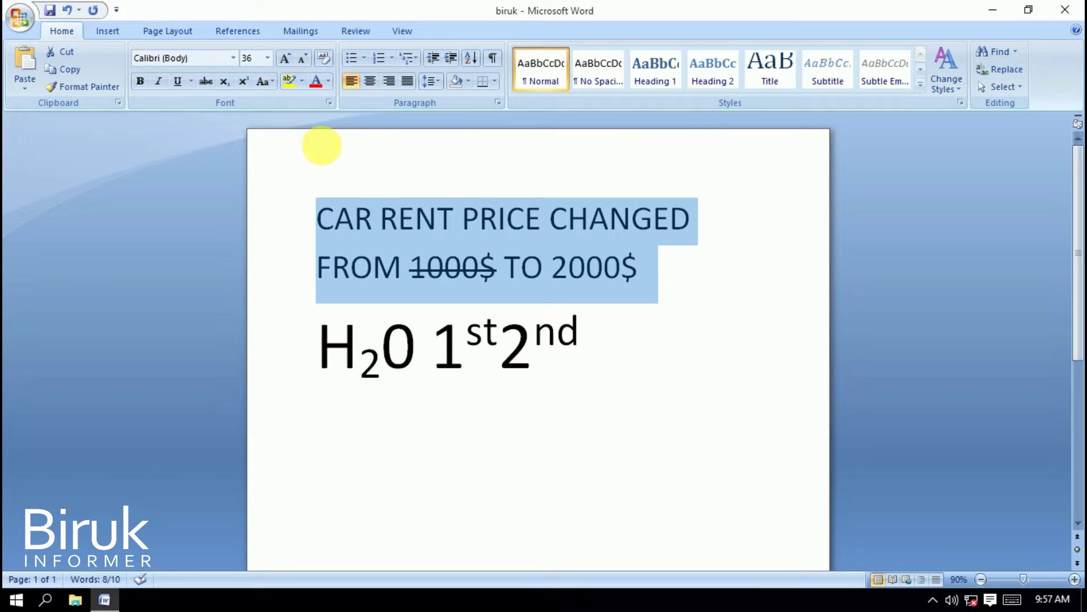
{"action": "left_click", "coordinate": [677, 283]}
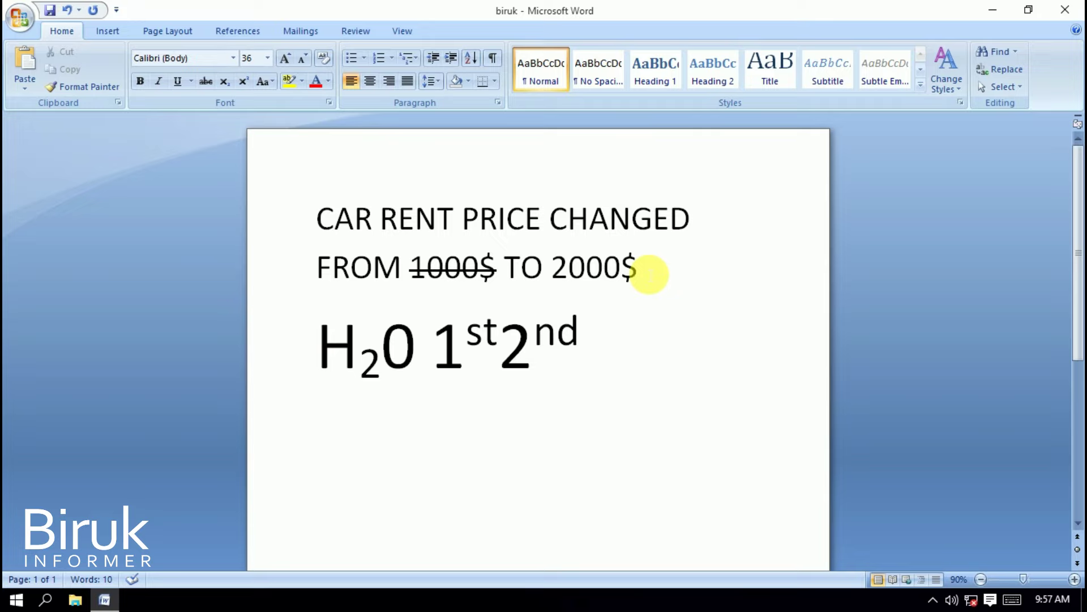
{"action": "mouse_move", "coordinate": [650, 275]}
{"action": "left_mouse_down"}
{"action": "mouse_move", "coordinate": [510, 218]}
{"action": "mouse_move", "coordinate": [335, 214]}
{"action": "mouse_move", "coordinate": [325, 198]}
{"action": "left_mouse_up"}
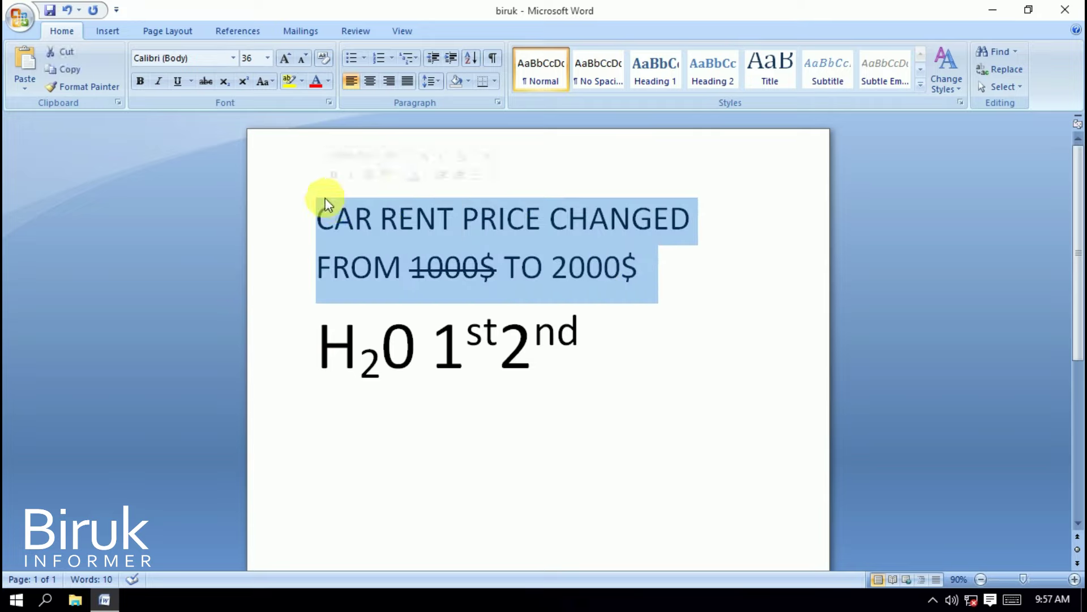
{"action": "left_click", "coordinate": [273, 84]}
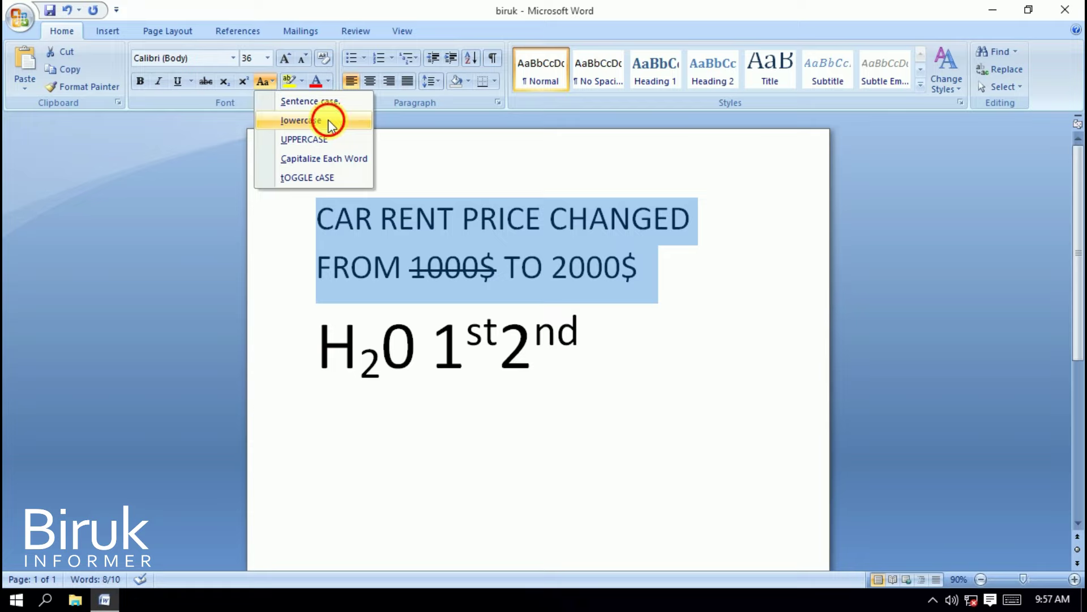
{"action": "left_click", "coordinate": [300, 120]}
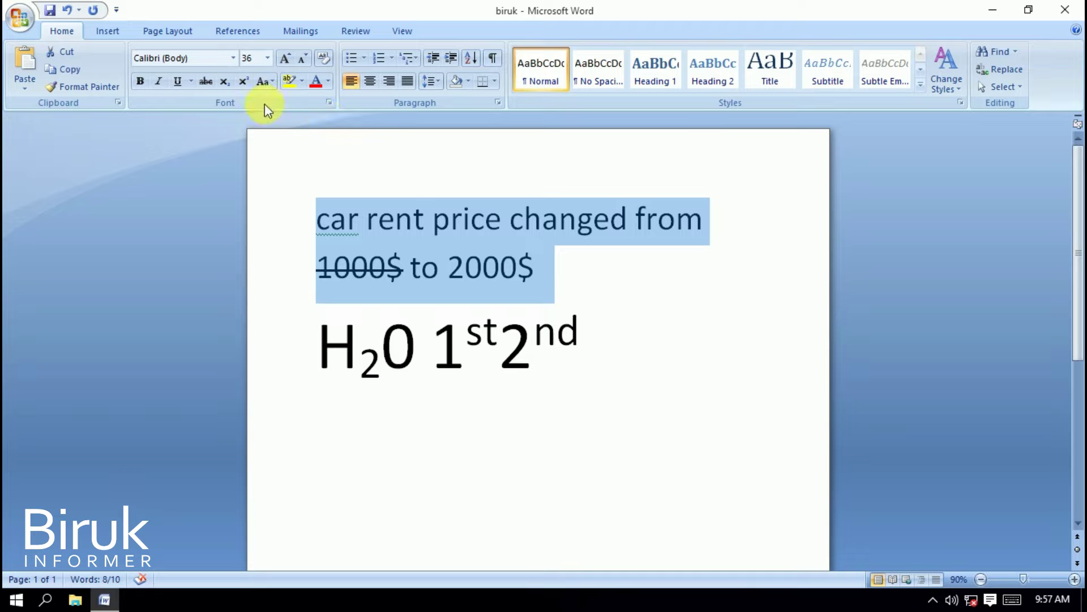
Apply Capitalize Each Word to the sentence, then tOGGLE cASE.
{"action": "left_click", "coordinate": [265, 81]}
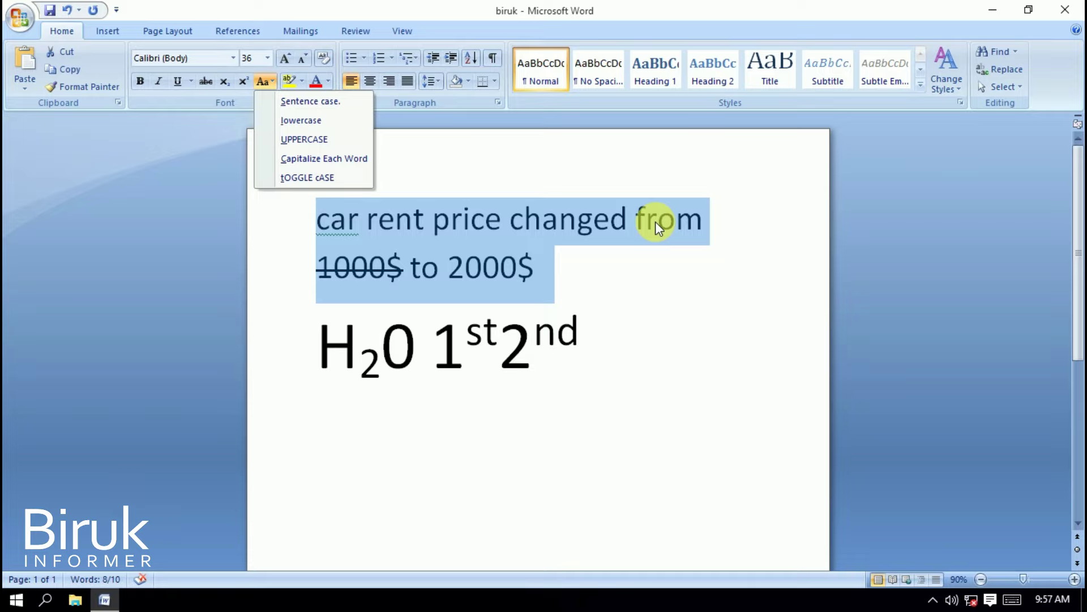
{"action": "left_click", "coordinate": [358, 166]}
{"action": "left_click", "coordinate": [587, 267]}
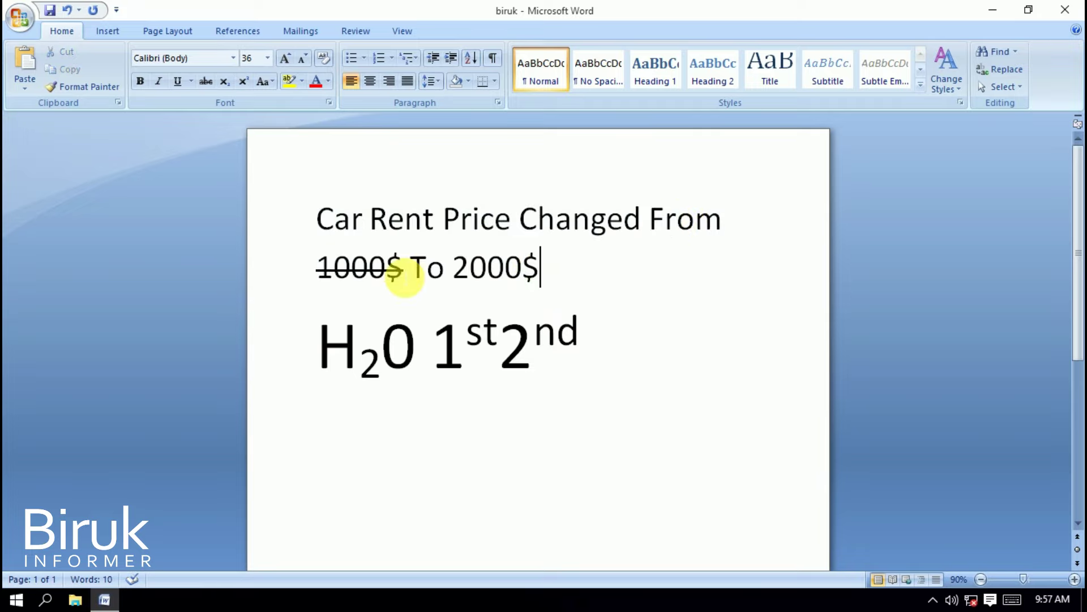
{"action": "left_click_drag", "start_coordinate": [597, 279], "coordinate": [290, 210]}
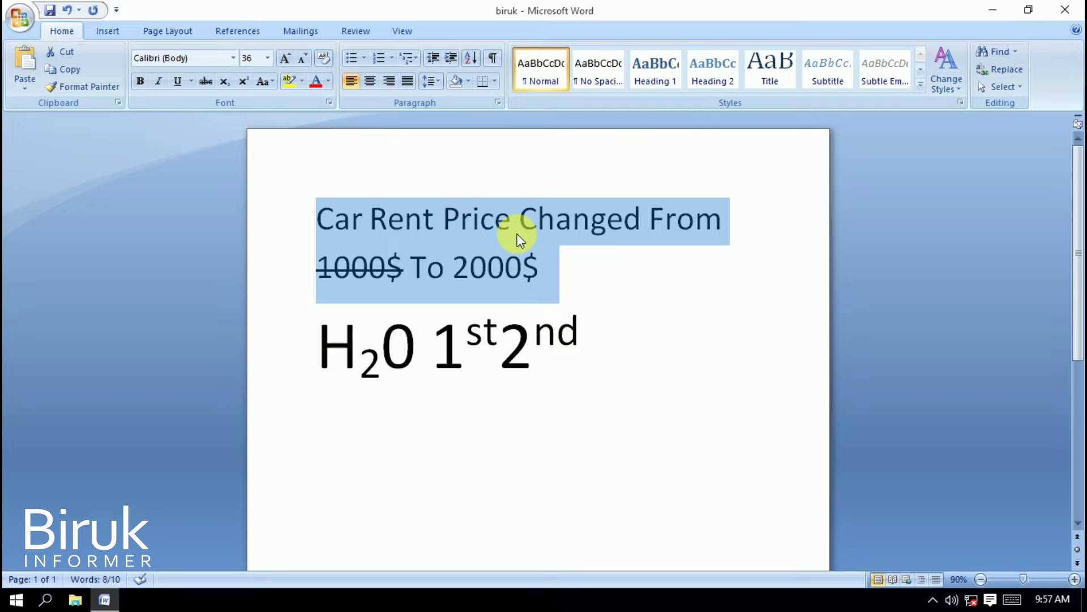
{"action": "left_click_drag", "start_coordinate": [554, 284], "coordinate": [331, 246]}
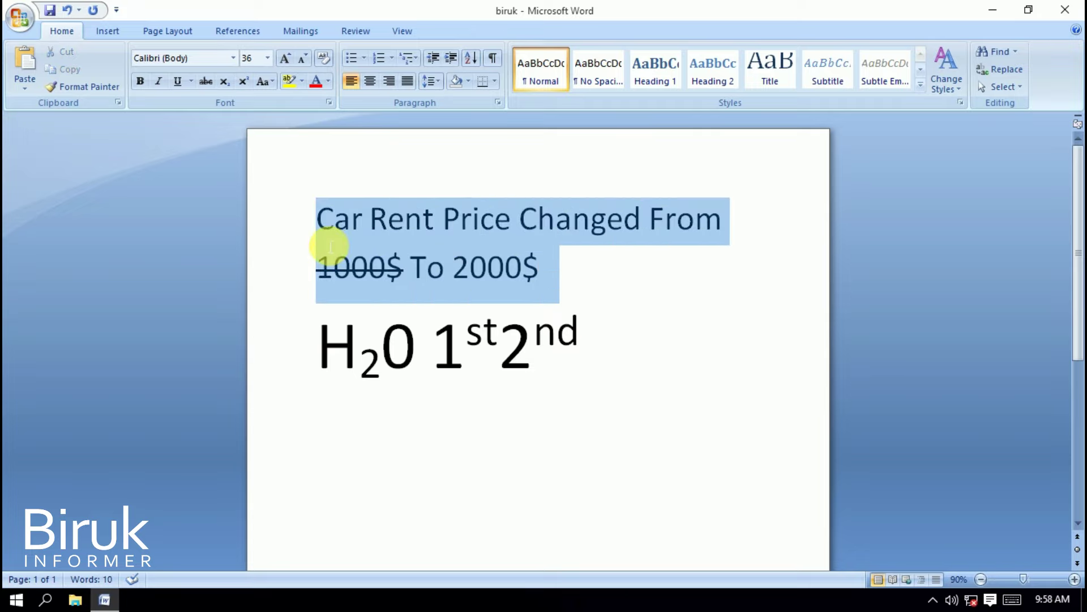
{"action": "left_click", "coordinate": [270, 83]}
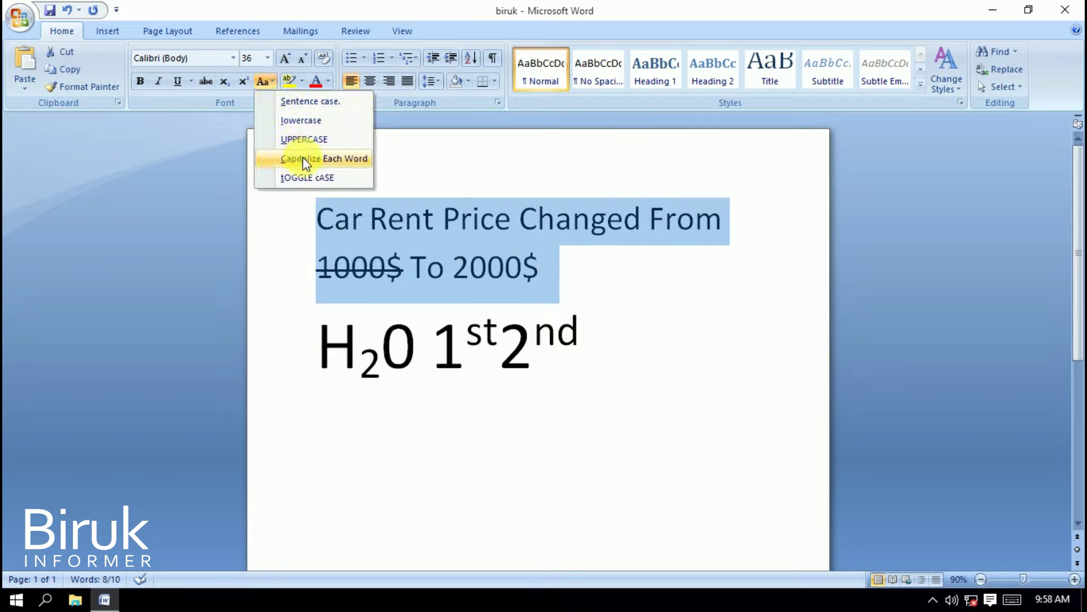
{"action": "left_click", "coordinate": [321, 182]}
{"action": "left_click", "coordinate": [534, 306]}
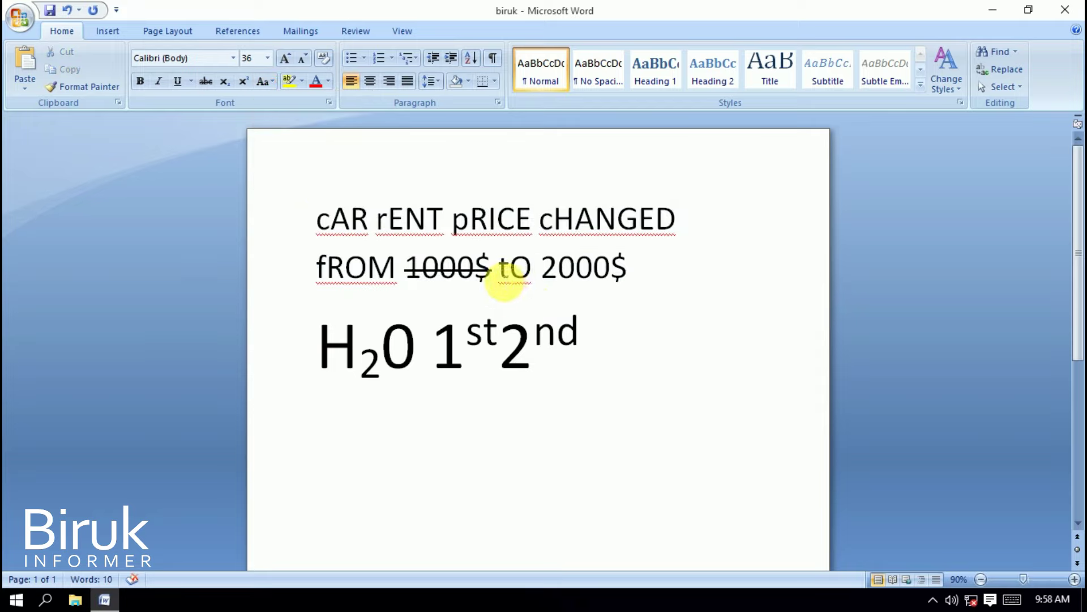
Apply Sentence case to the car rent paragraph; reopen the case menu twice without changing anything.
{"action": "mouse_move", "coordinate": [687, 287]}
{"action": "left_mouse_down"}
{"action": "mouse_move", "coordinate": [495, 235]}
{"action": "mouse_move", "coordinate": [243, 193]}
{"action": "left_mouse_up"}
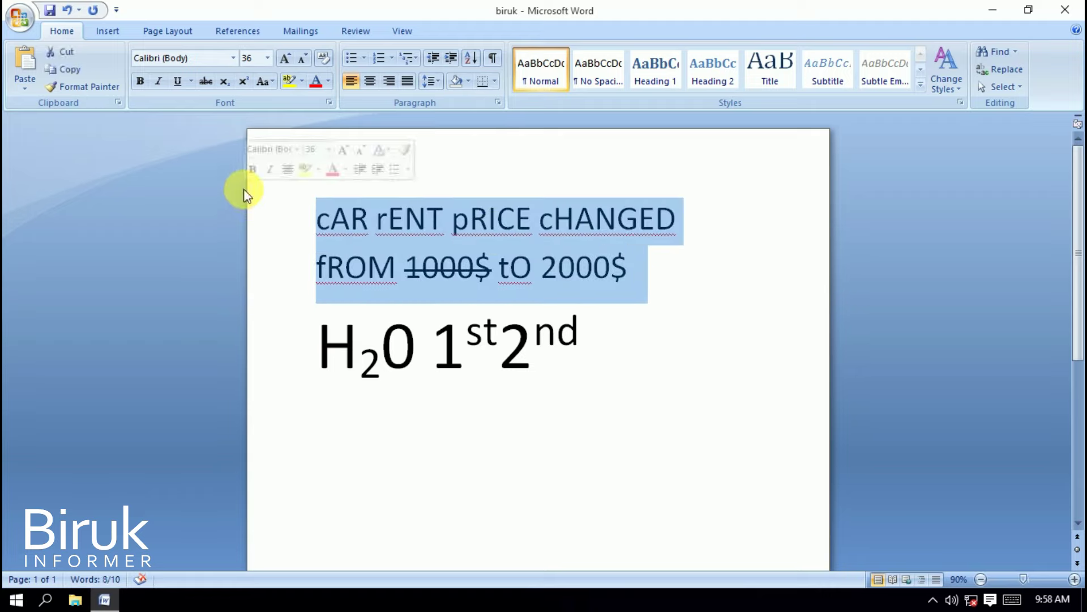
{"action": "left_click", "coordinate": [269, 86]}
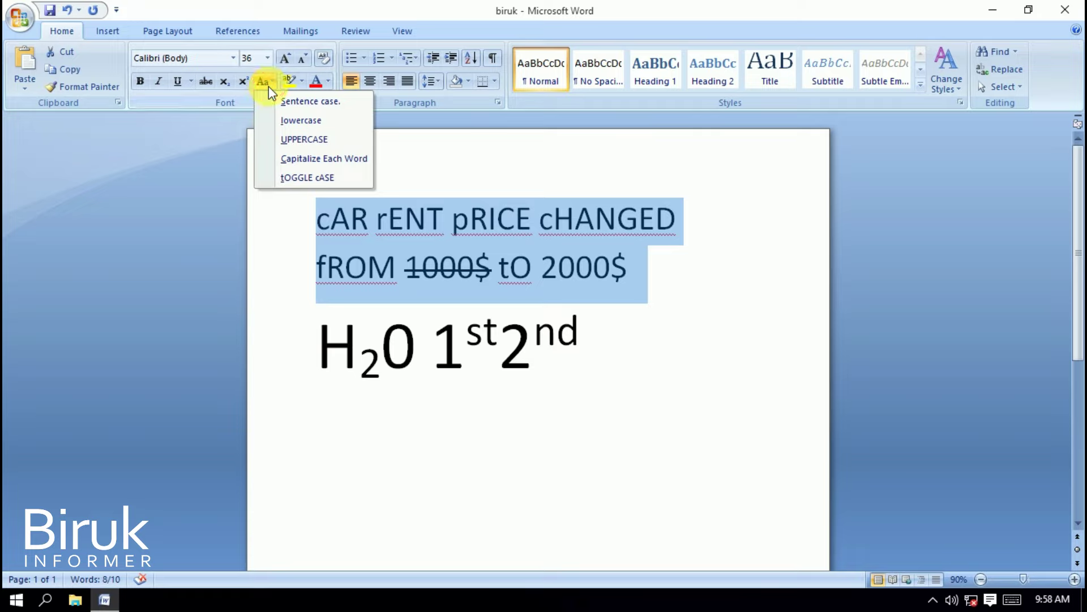
{"action": "left_click", "coordinate": [343, 108]}
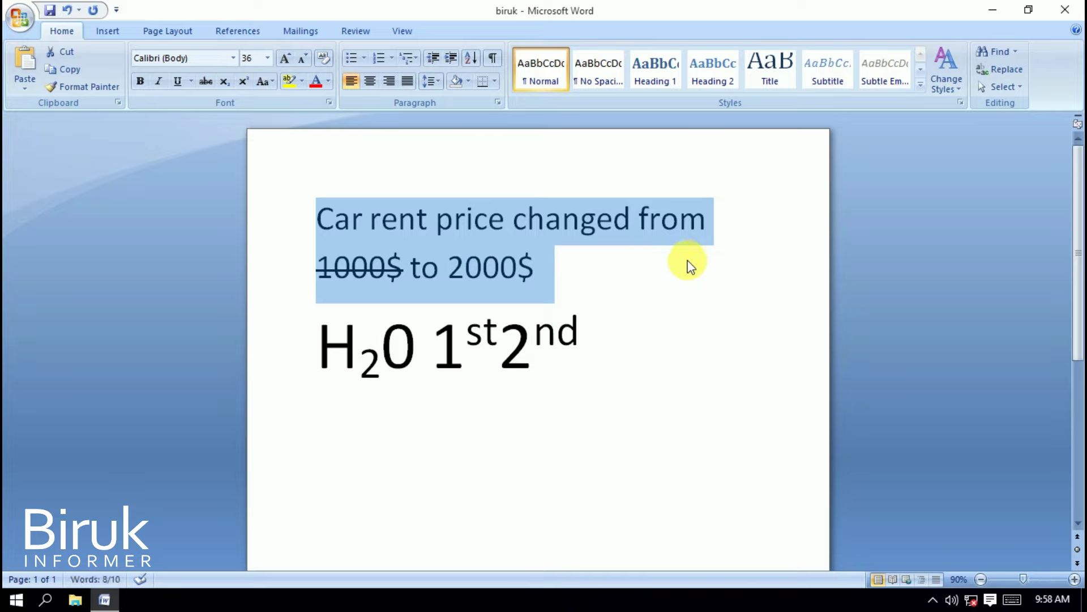
{"action": "left_click", "coordinate": [572, 273]}
{"action": "left_click_drag", "start_coordinate": [569, 273], "coordinate": [363, 221]}
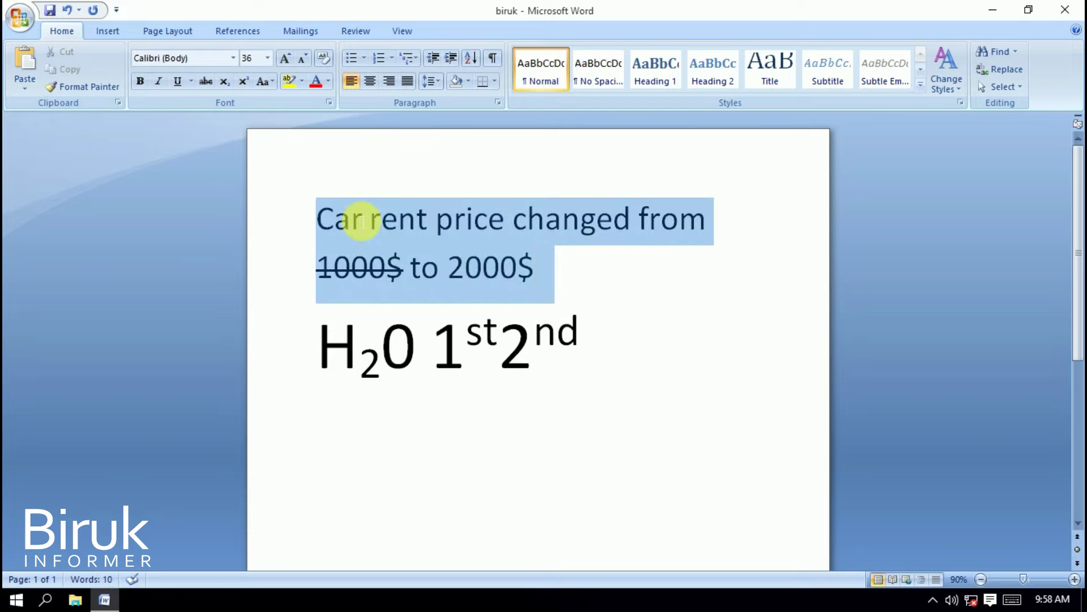
{"action": "left_click", "coordinate": [264, 81]}
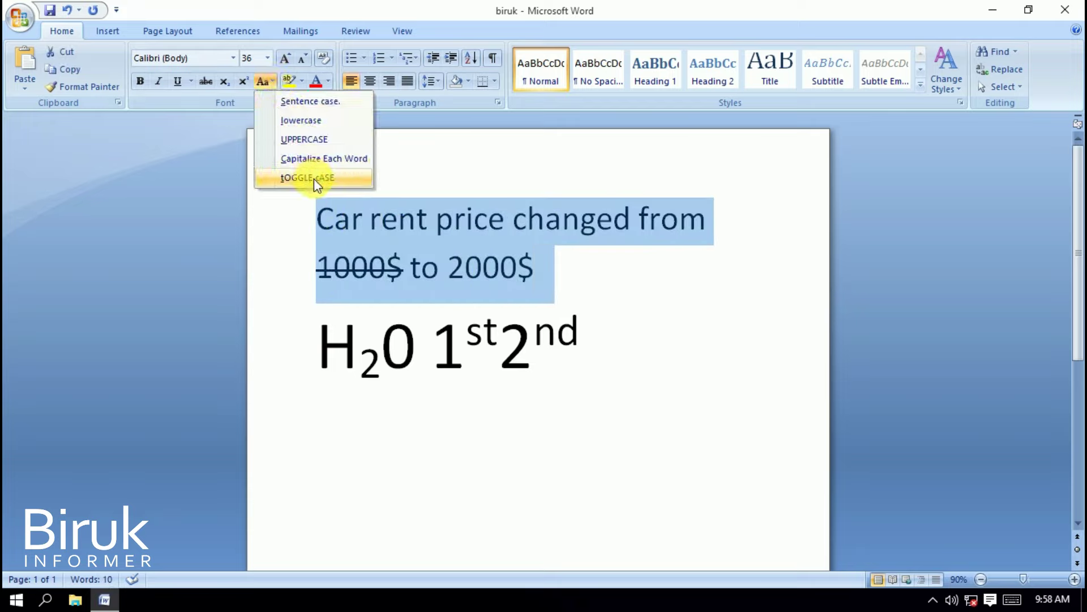
{"action": "left_click", "coordinate": [585, 280]}
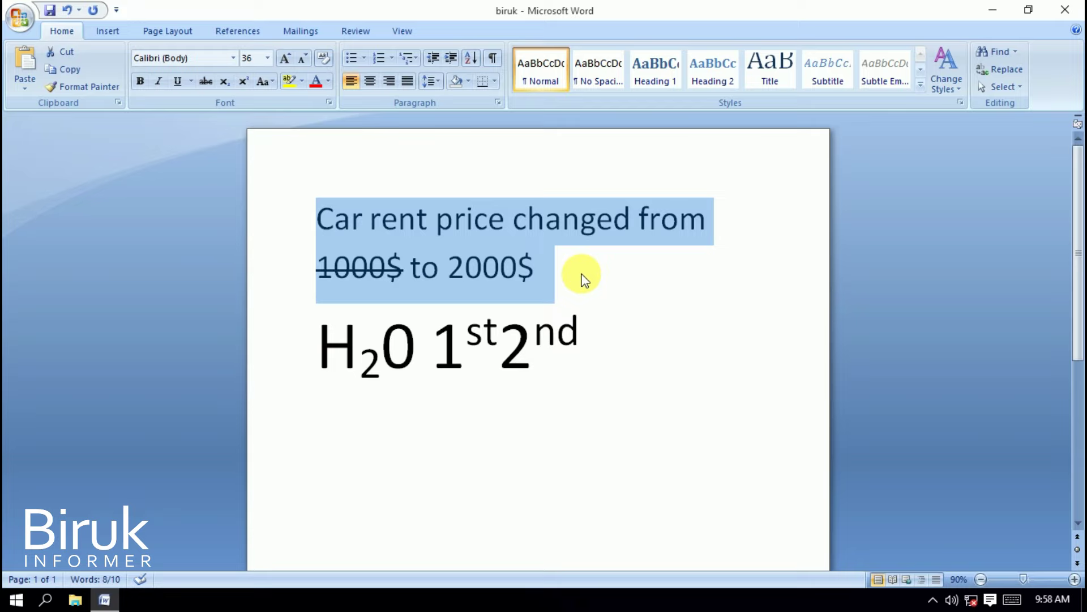
{"action": "mouse_move", "coordinate": [585, 279]}
{"action": "left_mouse_down"}
{"action": "mouse_move", "coordinate": [376, 262]}
{"action": "mouse_move", "coordinate": [284, 189]}
{"action": "left_mouse_up"}
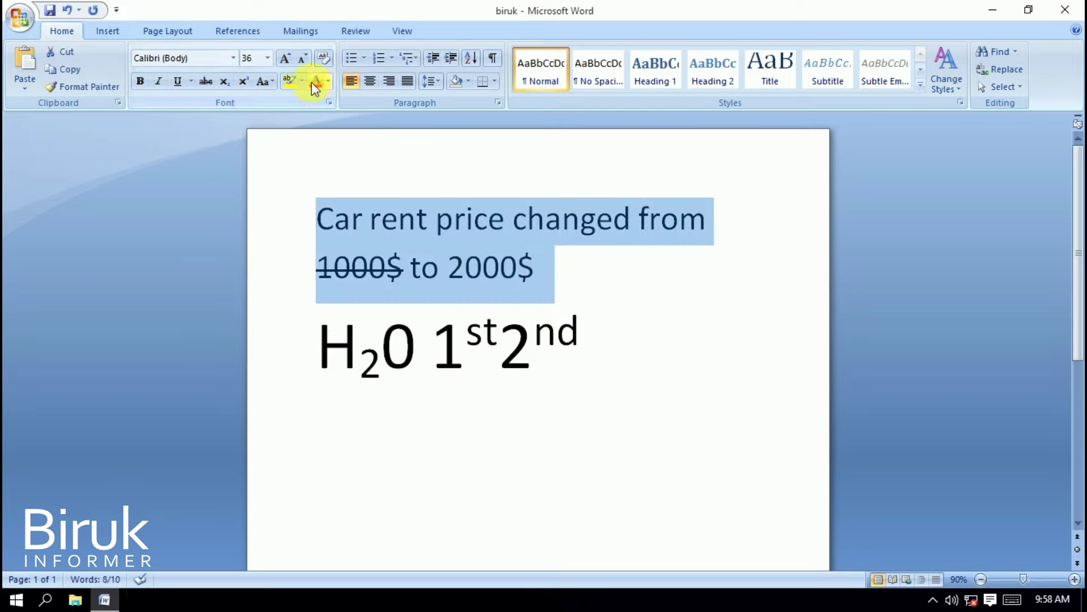
{"action": "left_click", "coordinate": [271, 82]}
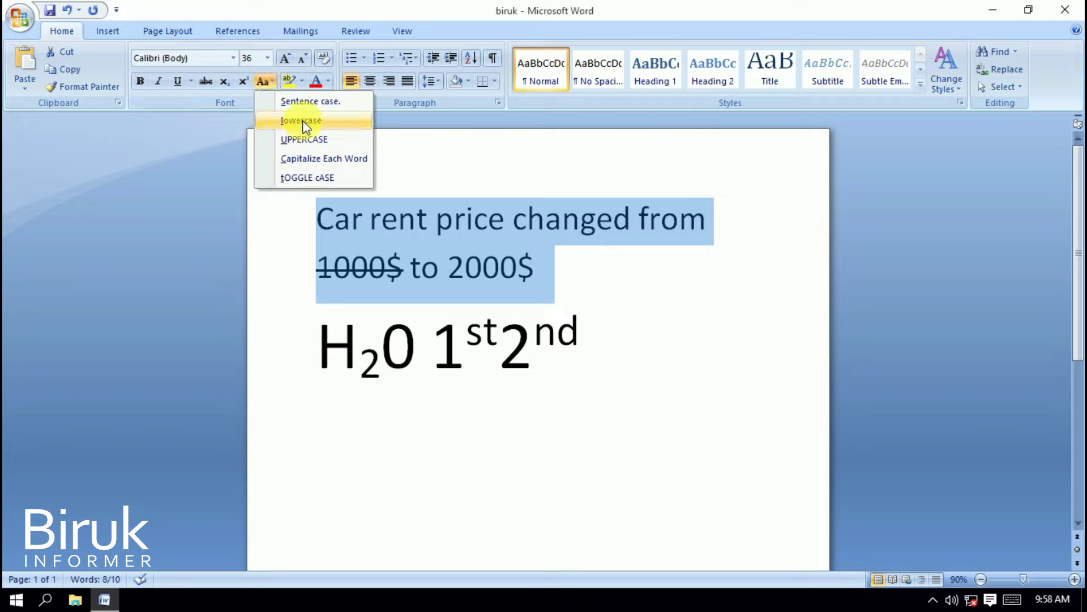
{"action": "left_click", "coordinate": [655, 260]}
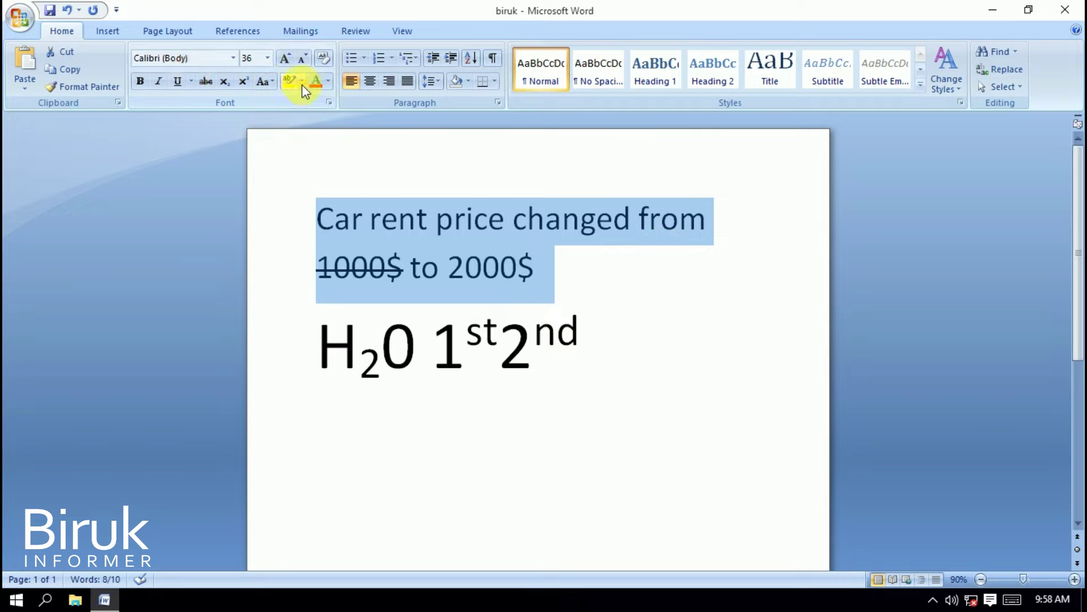
{"action": "left_click", "coordinate": [356, 275]}
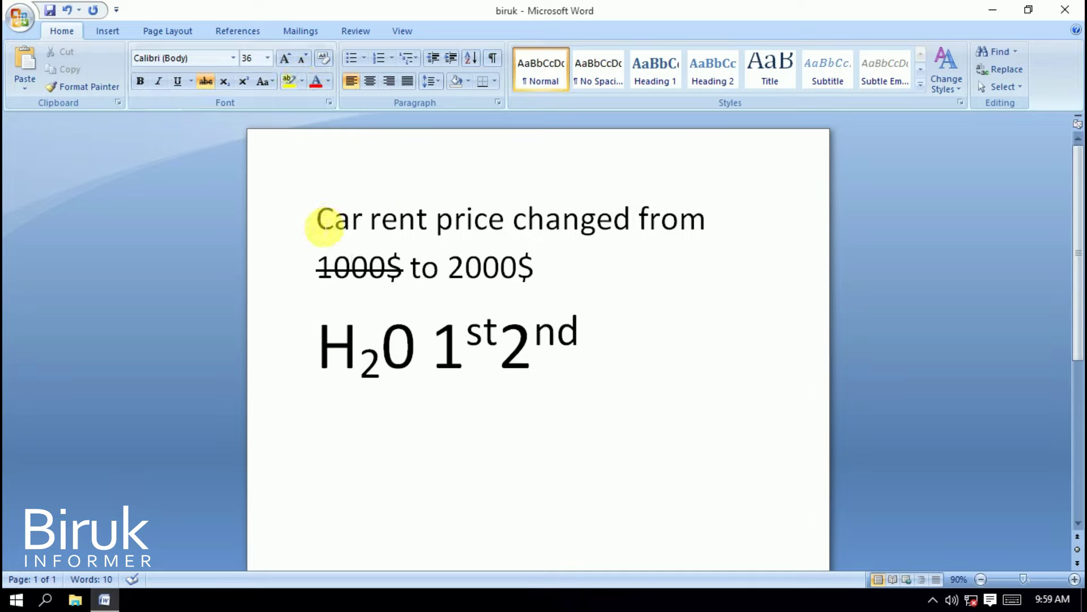
{"action": "left_click", "coordinate": [376, 226]}
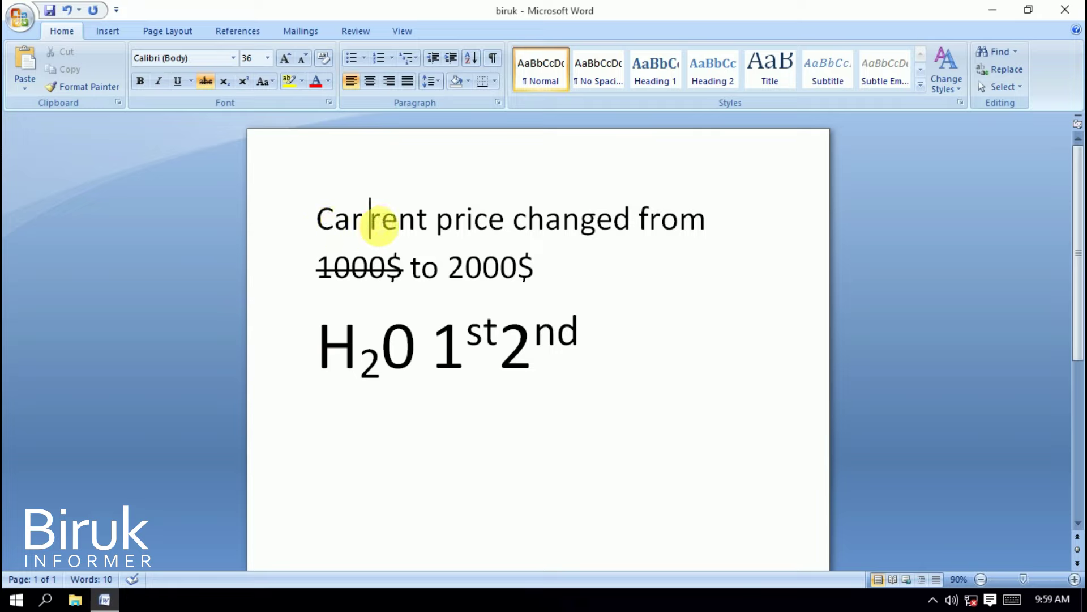
{"action": "left_click_drag", "start_coordinate": [378, 227], "coordinate": [512, 224]}
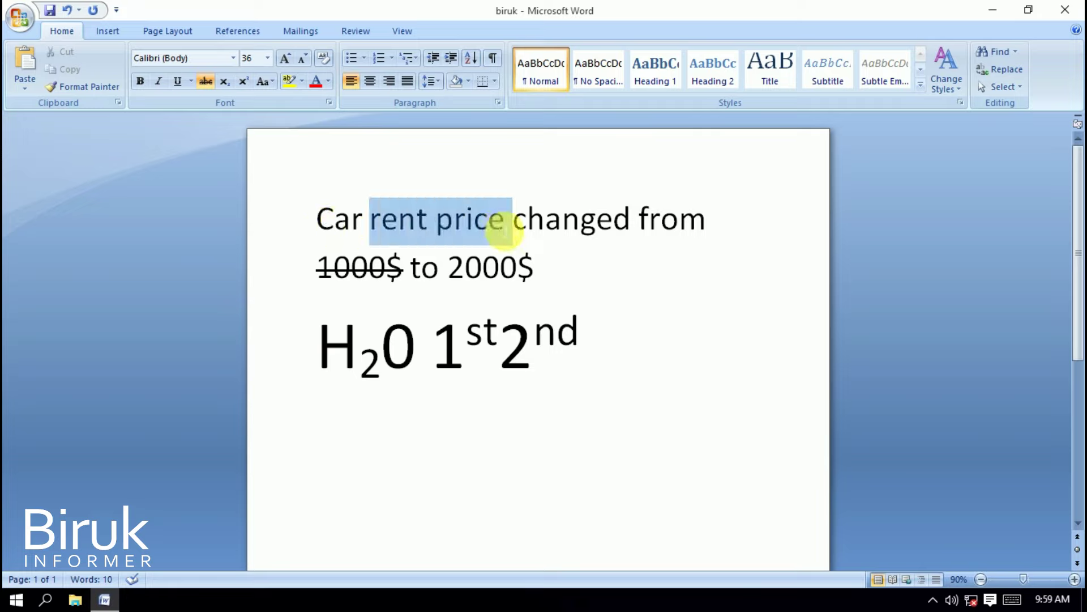
{"action": "left_click", "coordinate": [301, 81]}
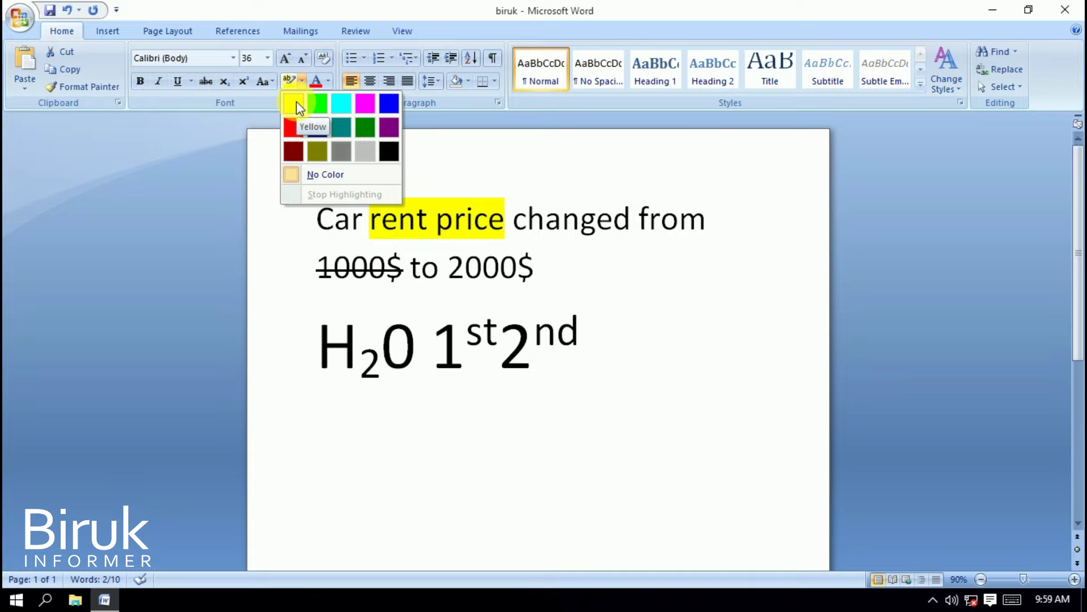
{"action": "left_click", "coordinate": [297, 101]}
{"action": "left_click", "coordinate": [432, 160]}
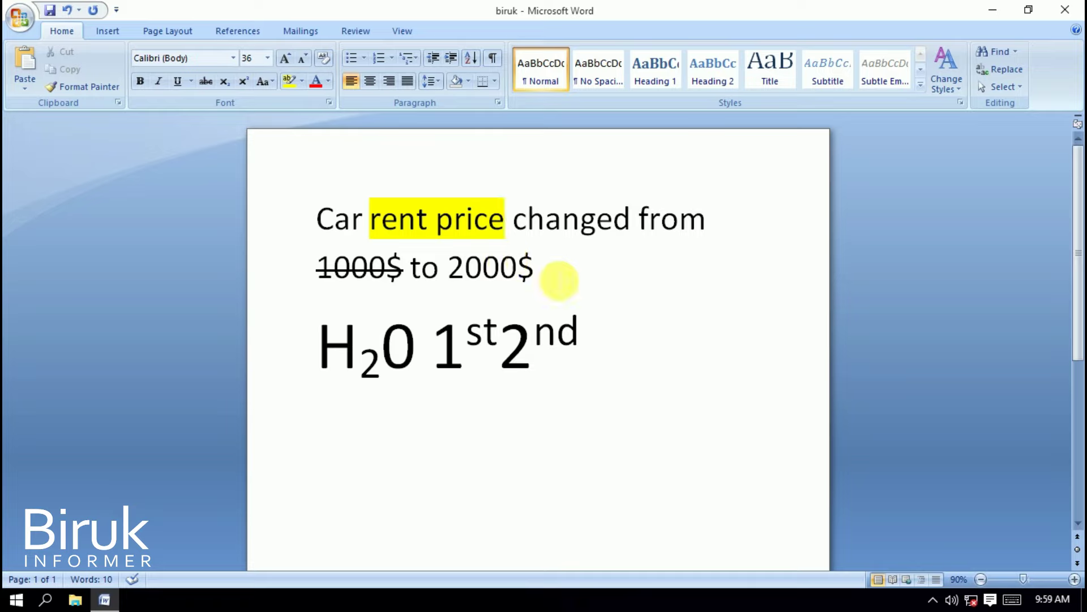
{"action": "left_click_drag", "start_coordinate": [512, 220], "coordinate": [370, 220]}
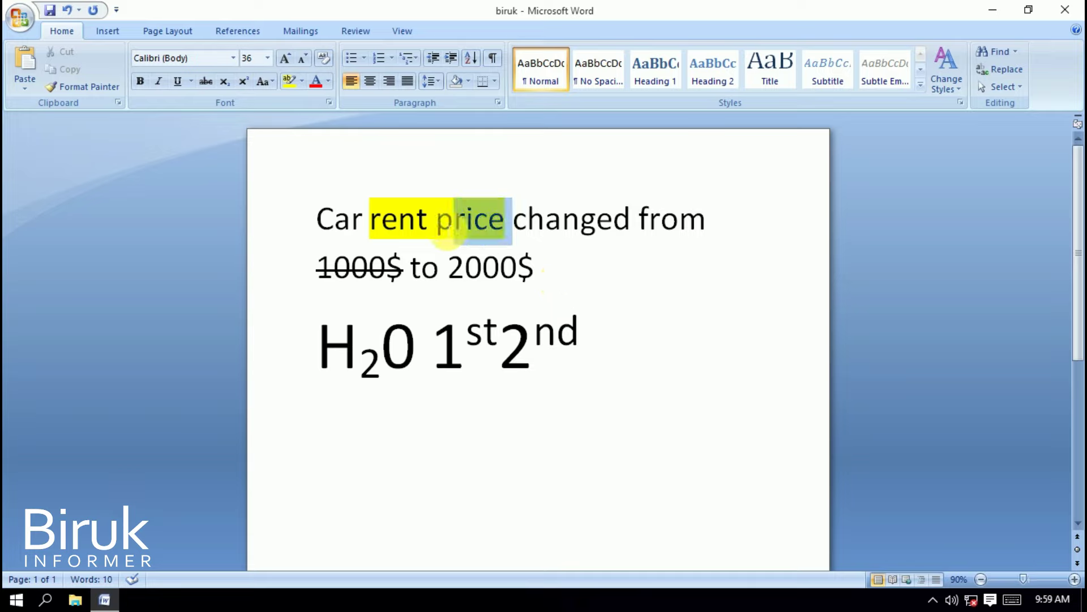
{"action": "left_click", "coordinate": [301, 81]}
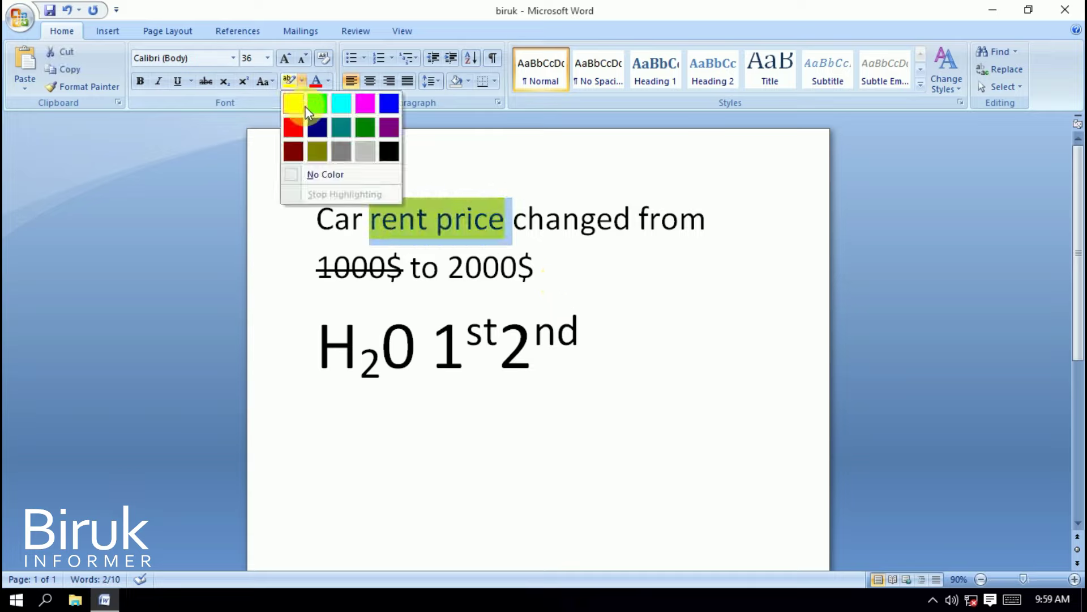
{"action": "left_click", "coordinate": [527, 249]}
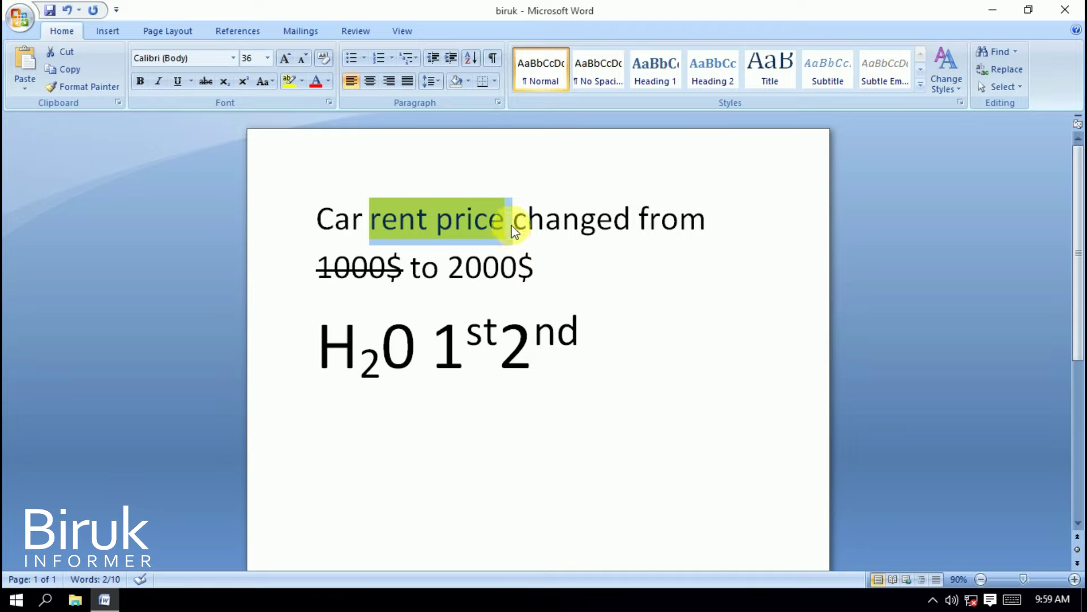
{"action": "left_click", "coordinate": [505, 221]}
{"action": "left_click_drag", "start_coordinate": [511, 229], "coordinate": [370, 224]}
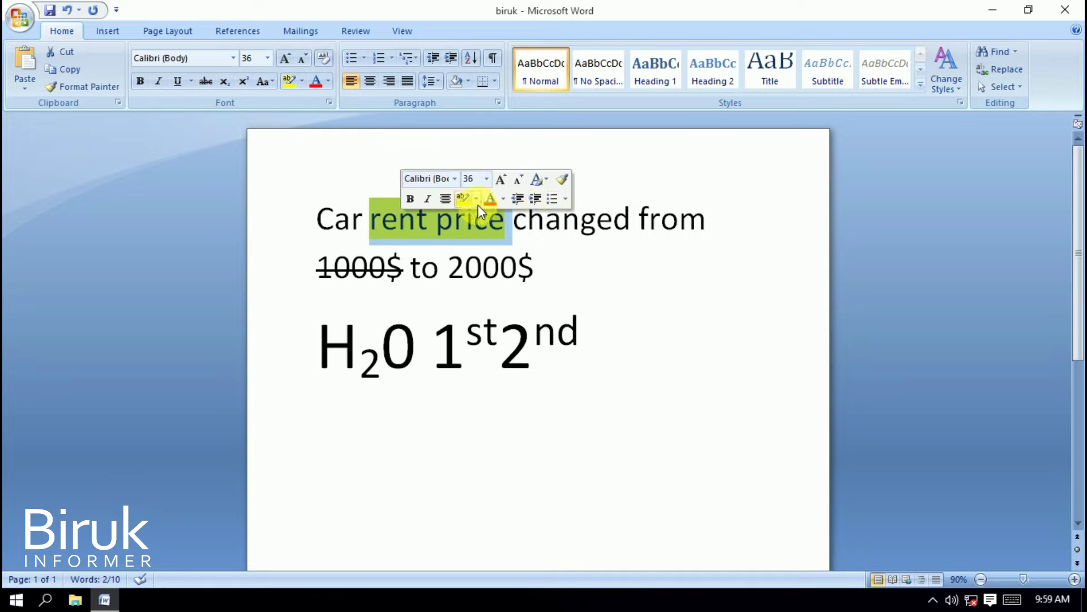
{"action": "left_click", "coordinate": [543, 221]}
{"action": "left_click_drag", "start_coordinate": [510, 230], "coordinate": [370, 226]}
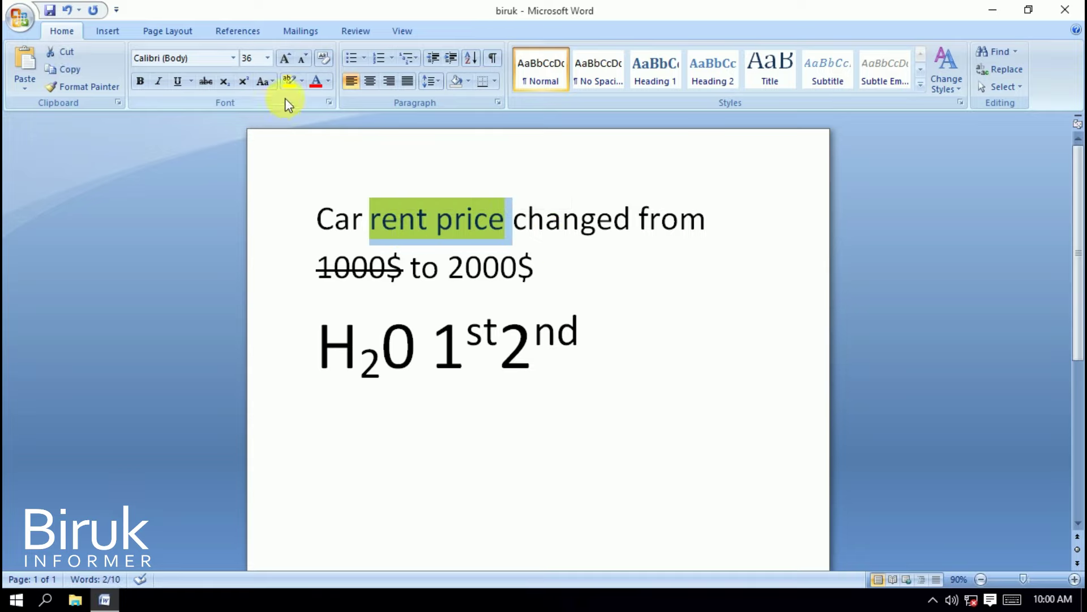
{"action": "left_click", "coordinate": [302, 81]}
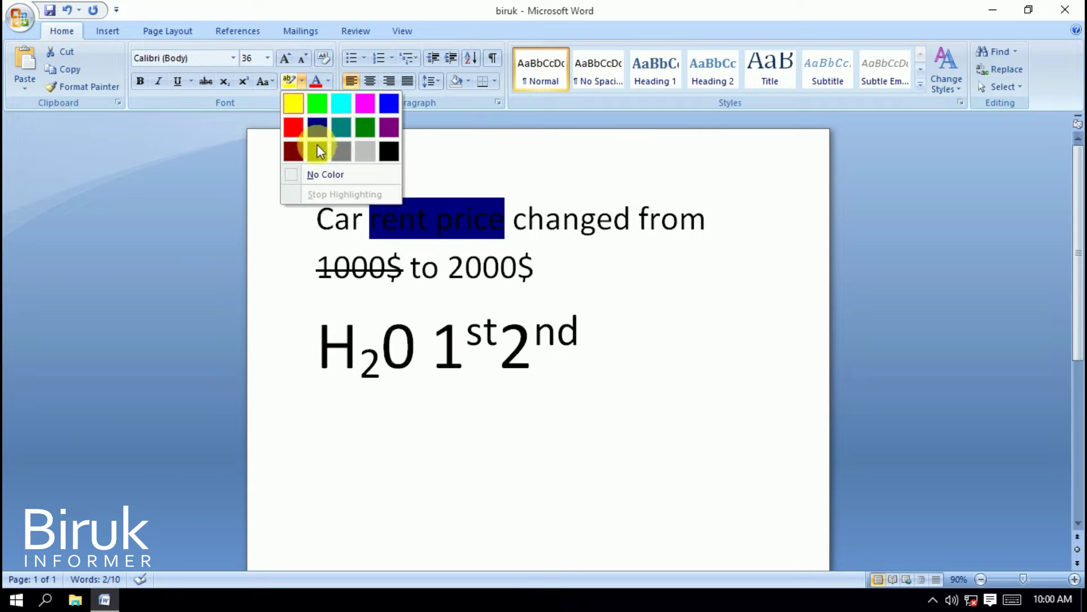
{"action": "left_click", "coordinate": [331, 175]}
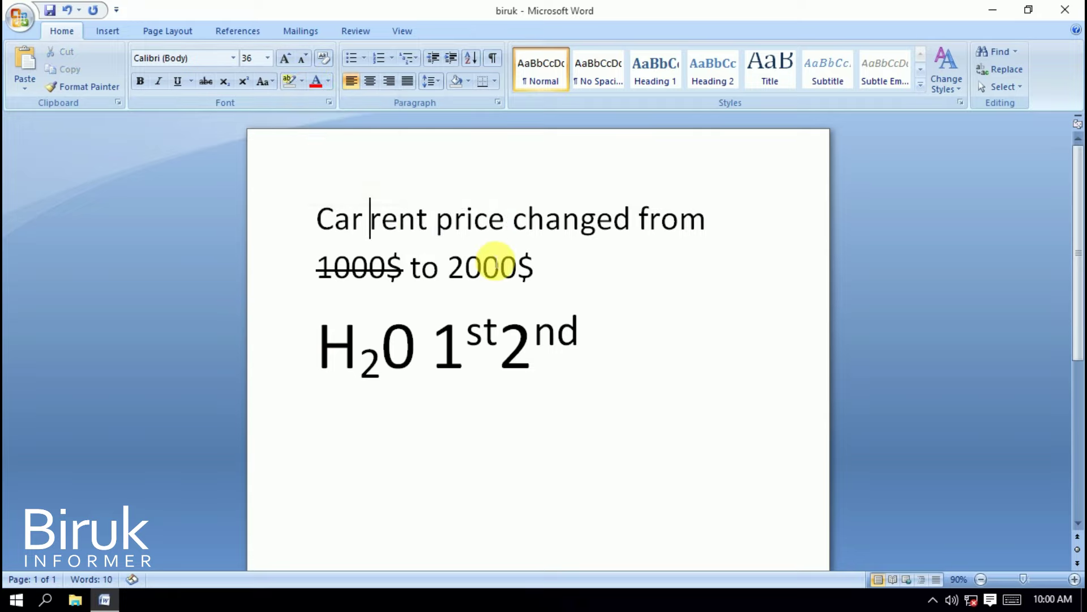
{"action": "left_click", "coordinate": [548, 269]}
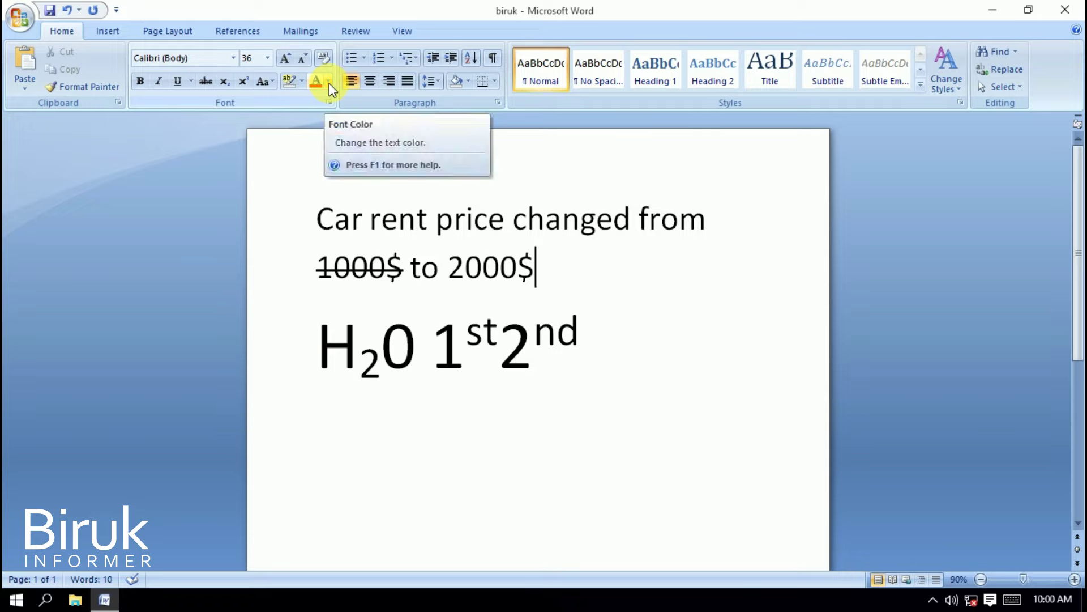
Look at font colour choices for the first line, then start a new line after '2nd'.
{"action": "left_click_drag", "start_coordinate": [317, 219], "coordinate": [708, 219]}
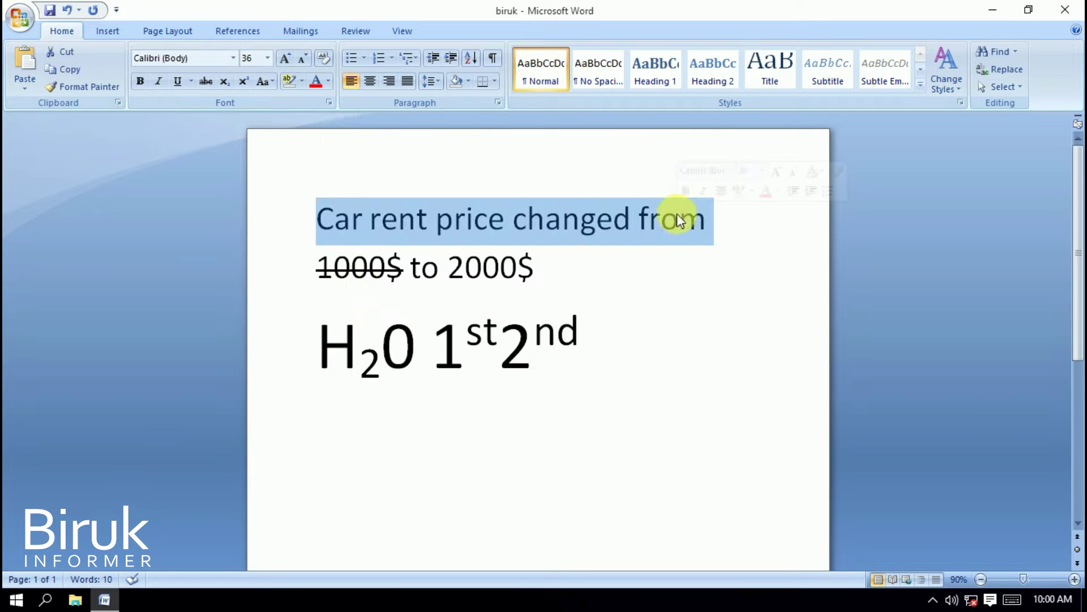
{"action": "left_click", "coordinate": [329, 81]}
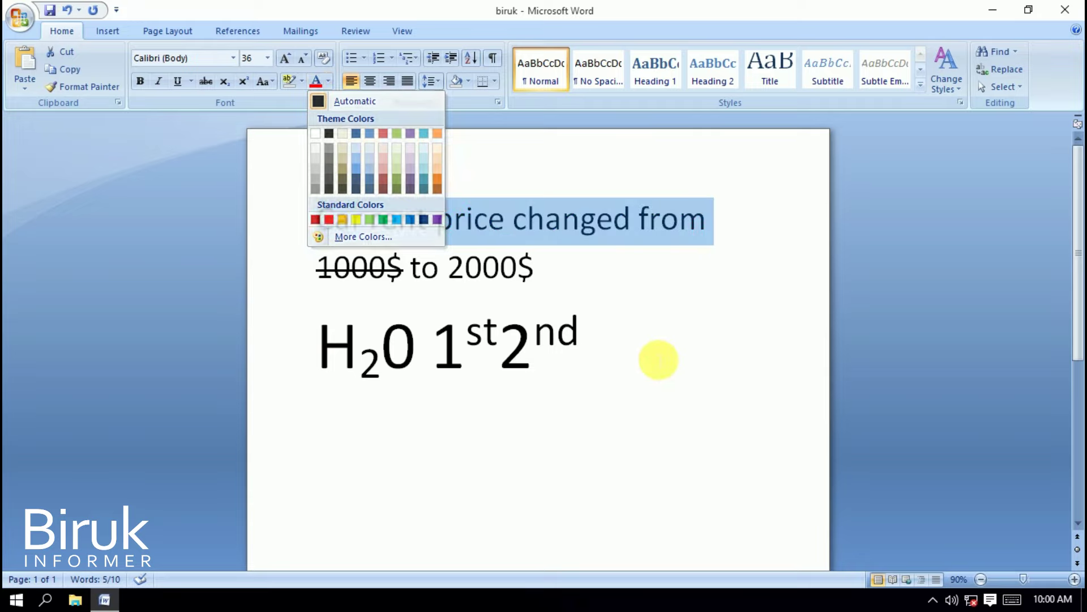
{"action": "left_click", "coordinate": [632, 370]}
{"action": "key", "text": "Return"}
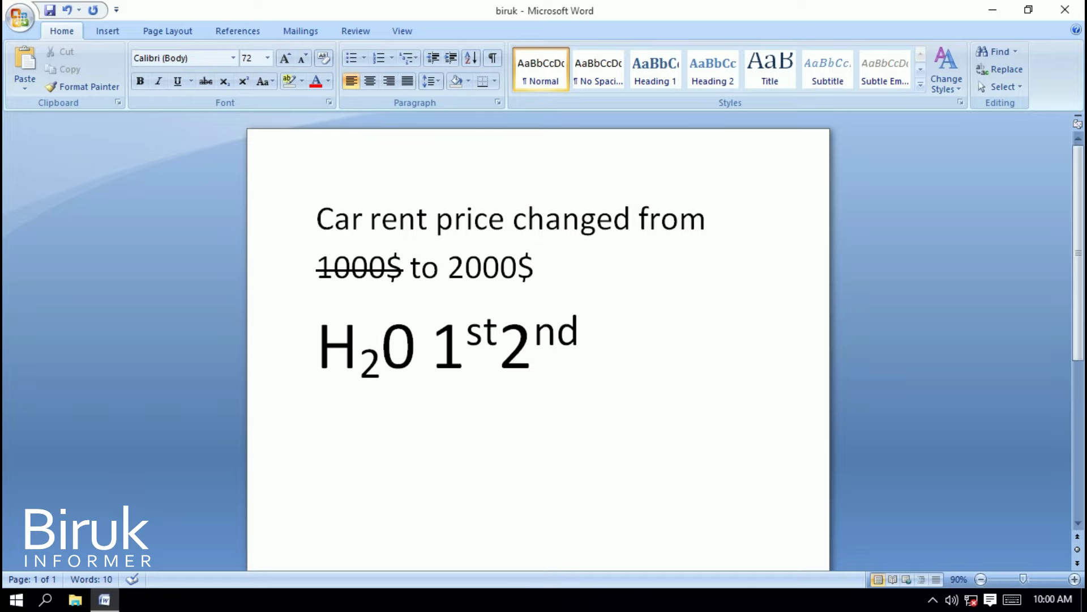
Type HAPPY BIRTHDAY, shrink it to 48 pt, and place the cursor inside BIRTHDAY to split it.
{"action": "type", "text": "HAPP"}
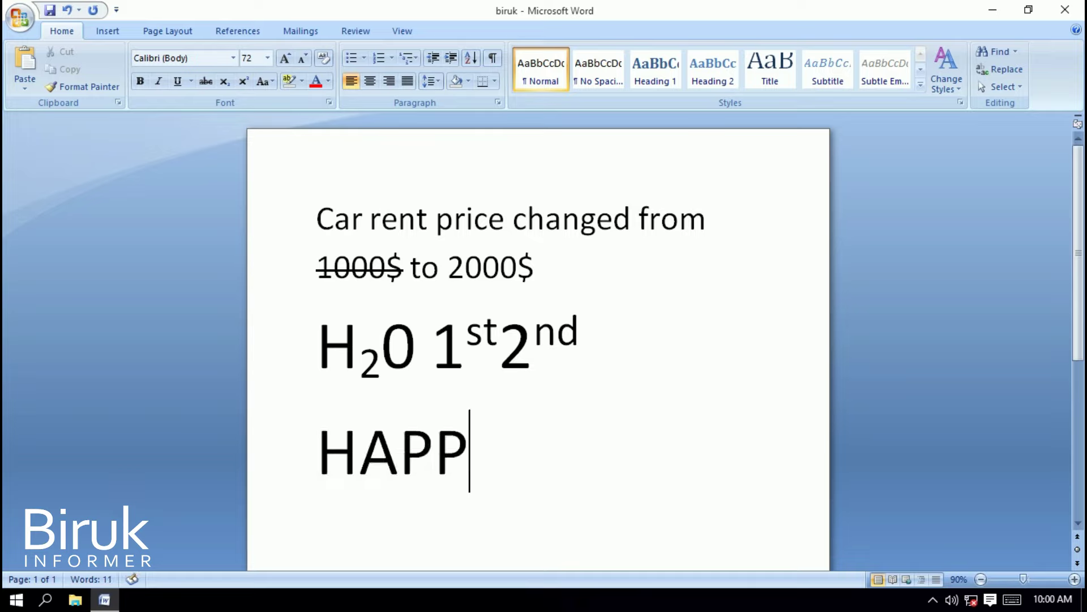
{"action": "type", "text": "Y BIRTHDAY"}
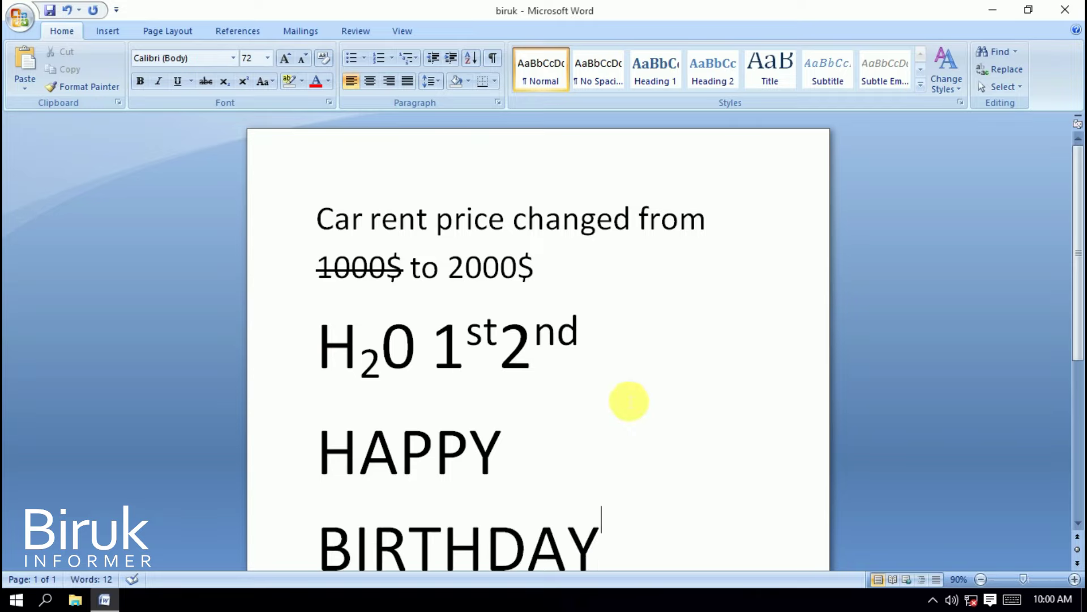
{"action": "scroll", "coordinate": [617, 430], "scroll_direction": "down", "scroll_amount": 1}
{"action": "left_click_drag", "start_coordinate": [607, 510], "coordinate": [425, 453]}
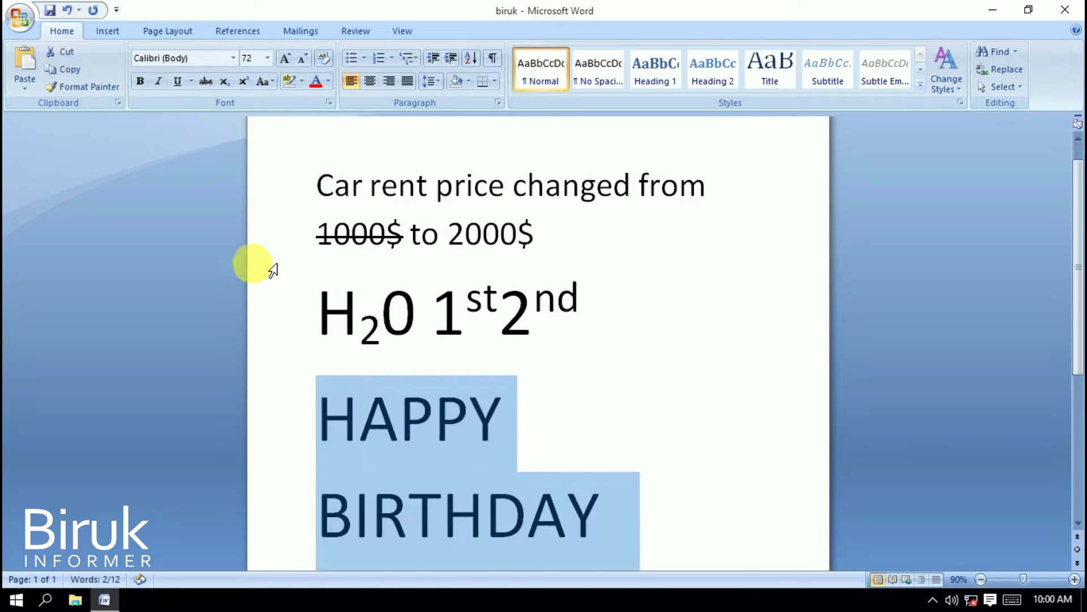
{"action": "left_click", "coordinate": [300, 58]}
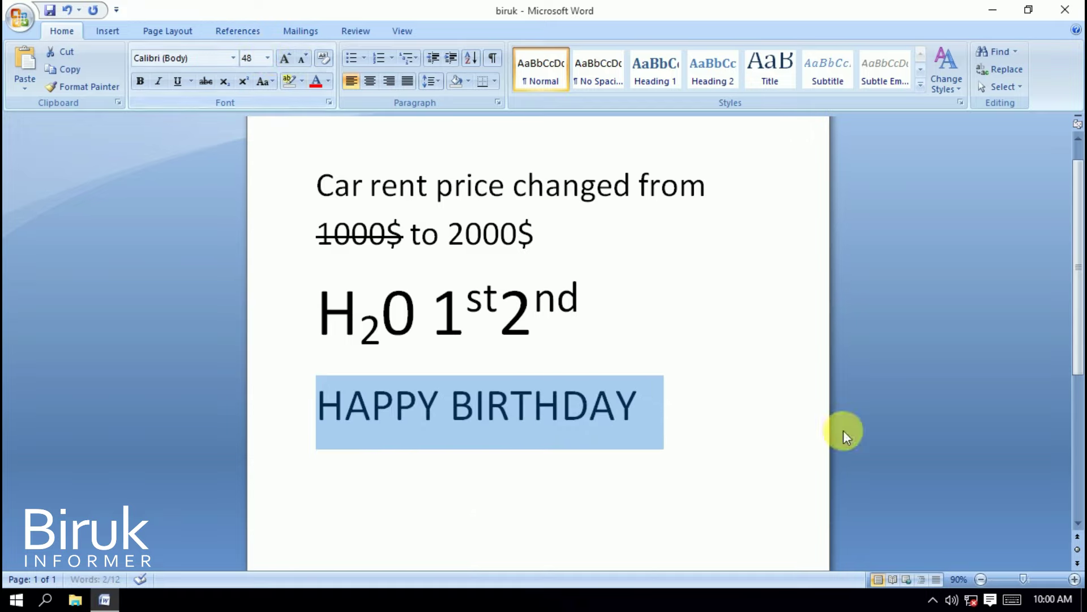
{"action": "left_click", "coordinate": [705, 427]}
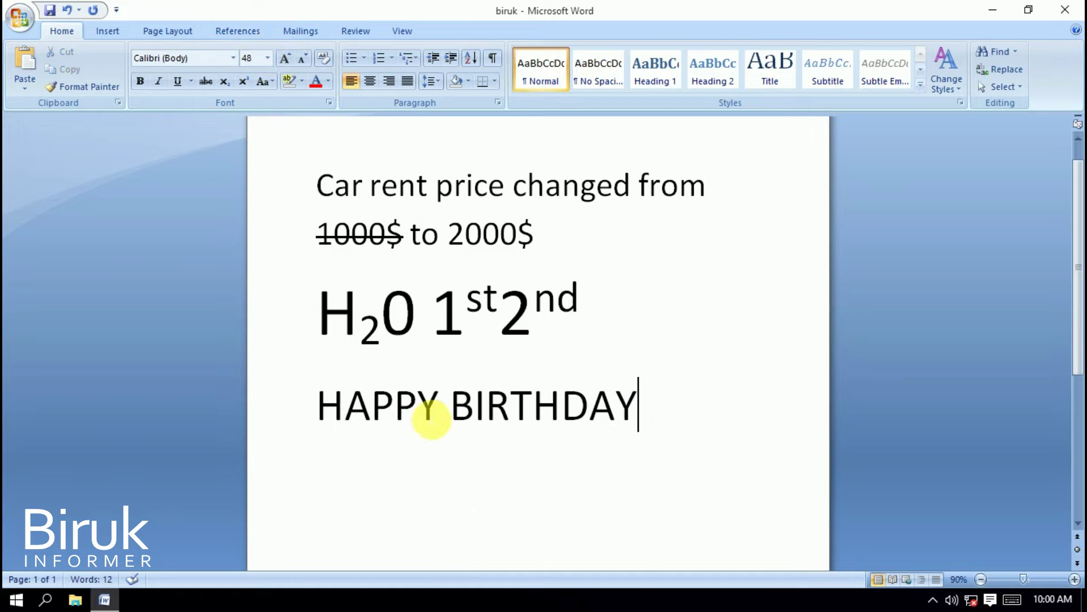
{"action": "left_click", "coordinate": [565, 406]}
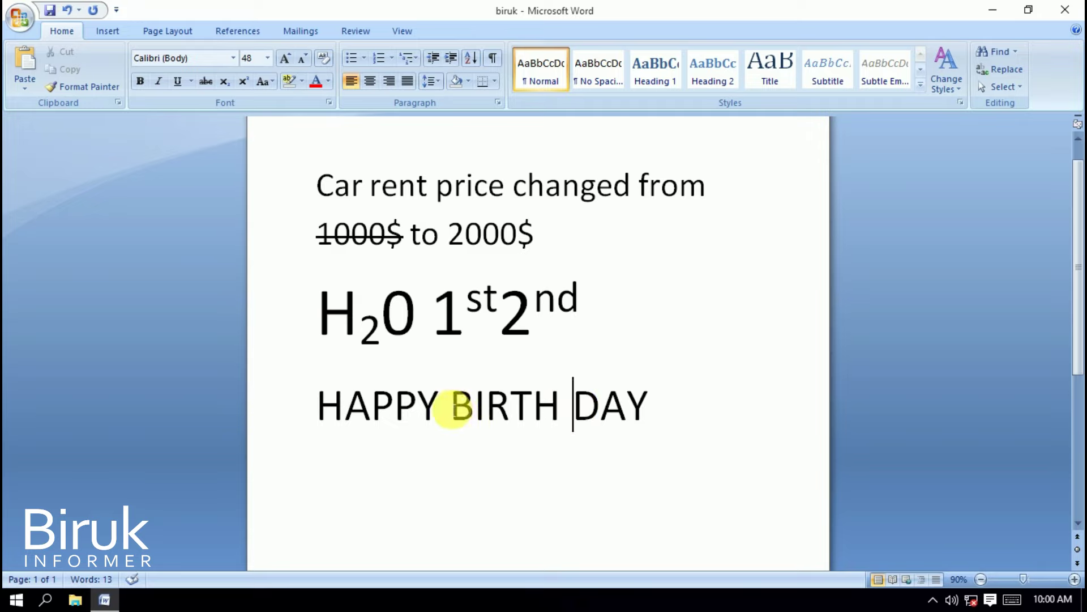
{"action": "left_click_drag", "start_coordinate": [441, 406], "coordinate": [317, 406]}
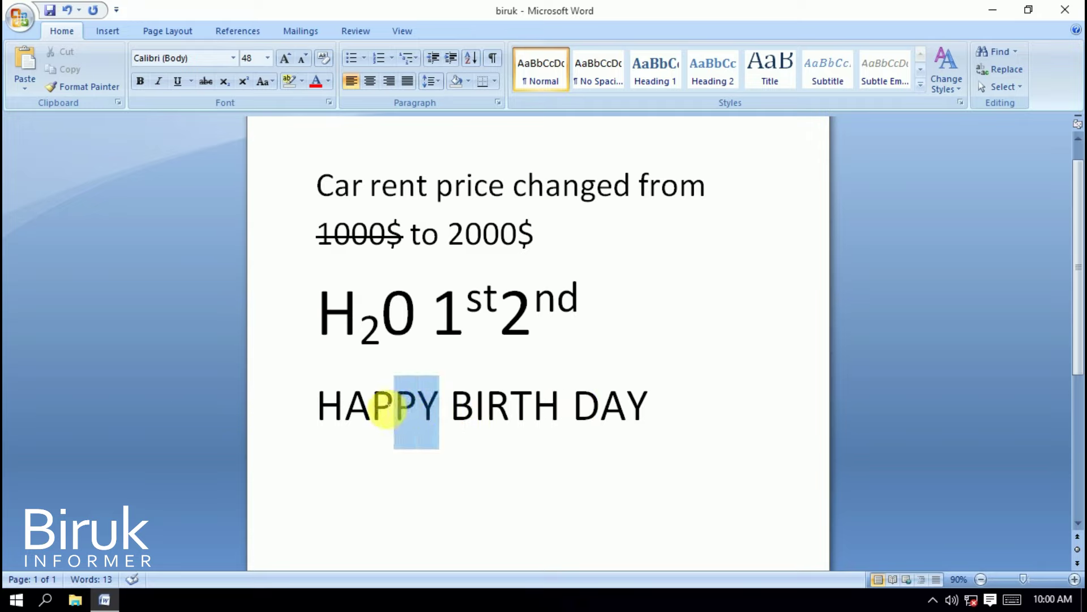
{"action": "left_click", "coordinate": [328, 81]}
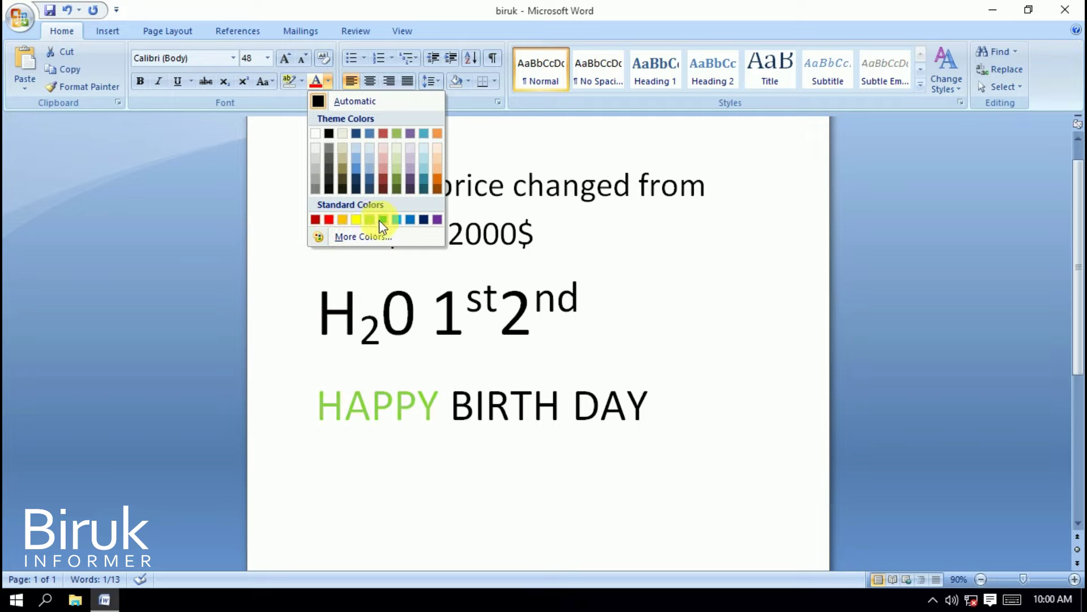
{"action": "left_click", "coordinate": [410, 221]}
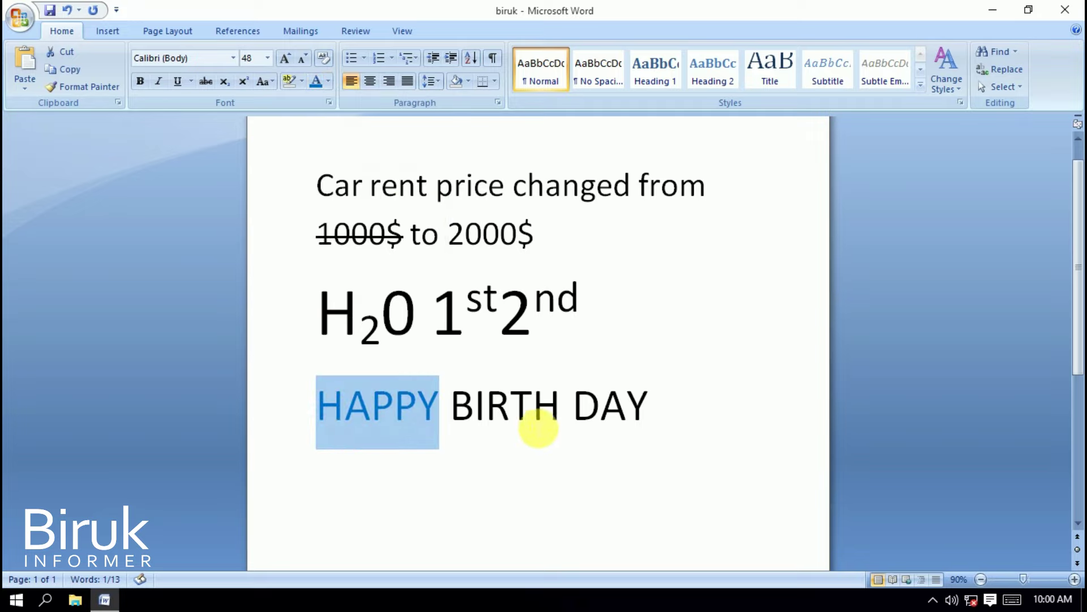
{"action": "left_click_drag", "start_coordinate": [563, 413], "coordinate": [451, 412]}
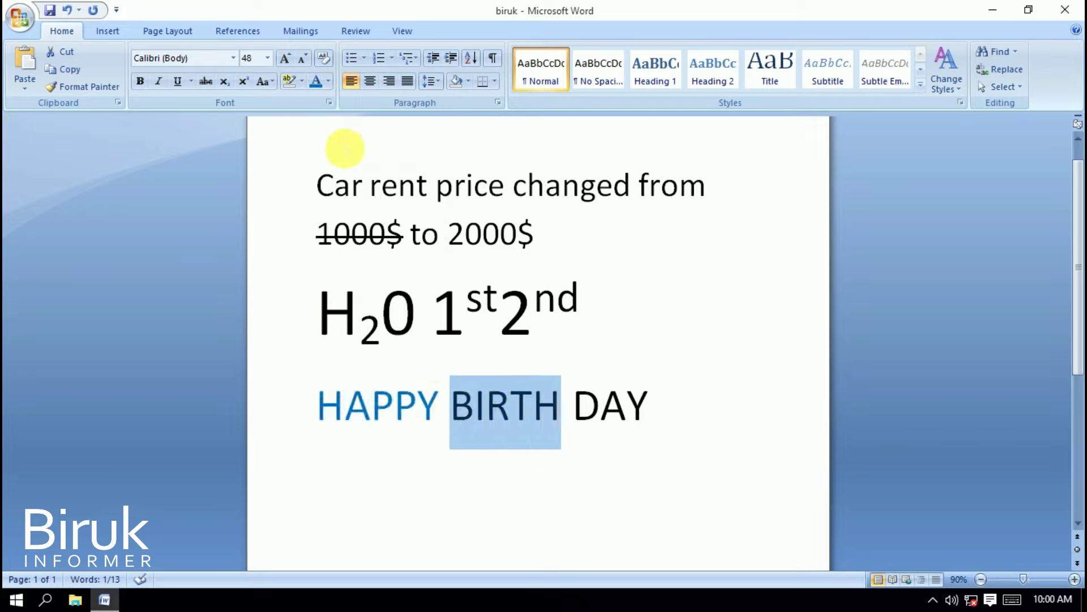
{"action": "left_click", "coordinate": [328, 81]}
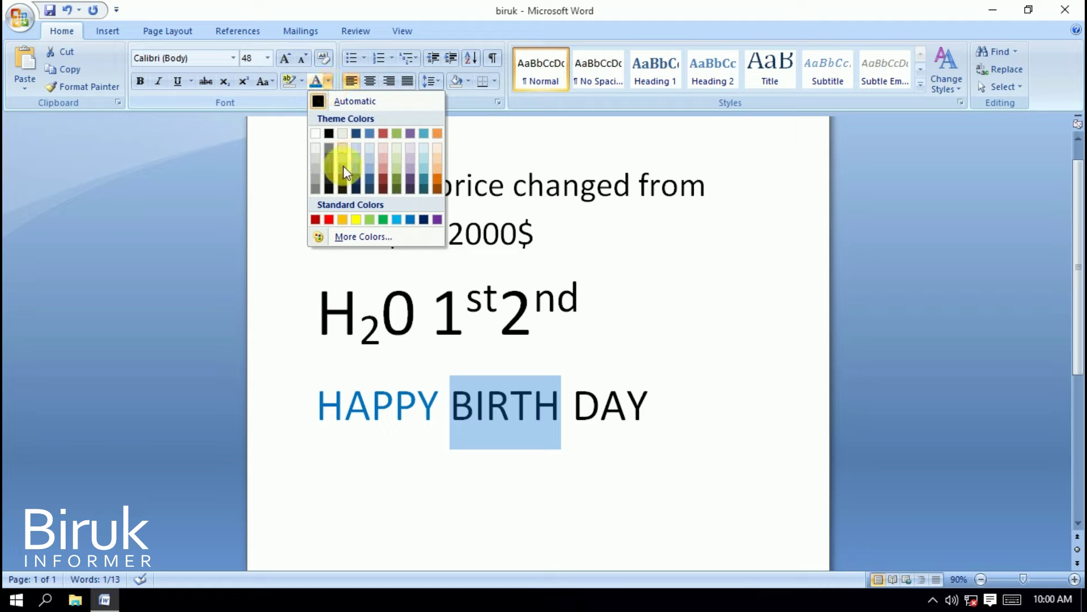
{"action": "left_click", "coordinate": [346, 221]}
{"action": "left_click_drag", "start_coordinate": [649, 413], "coordinate": [571, 414]}
{"action": "left_click", "coordinate": [328, 81]}
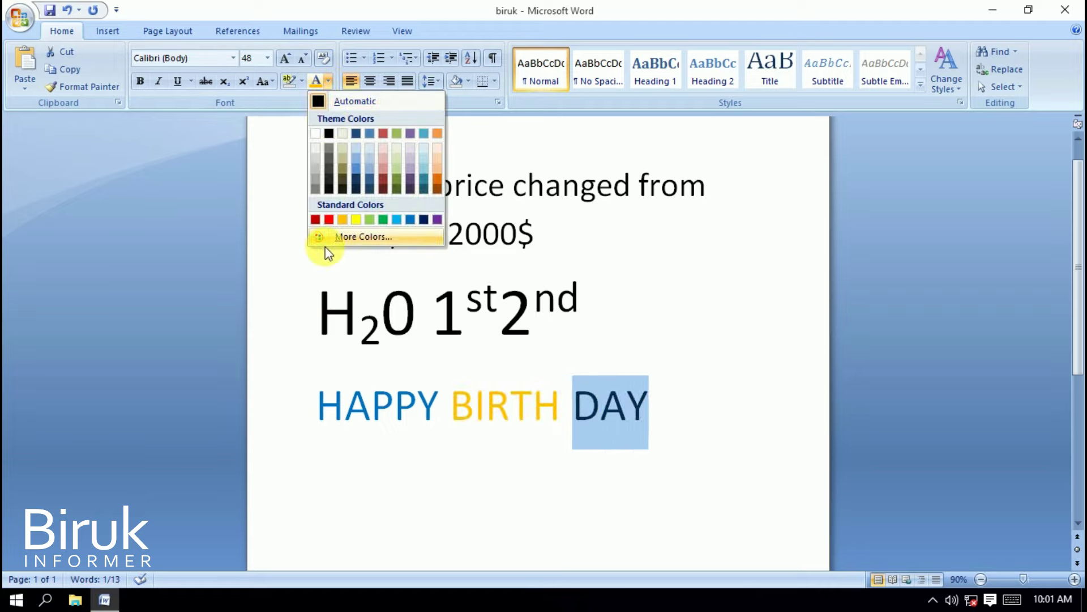
{"action": "left_click", "coordinate": [315, 219]}
{"action": "left_click", "coordinate": [682, 405]}
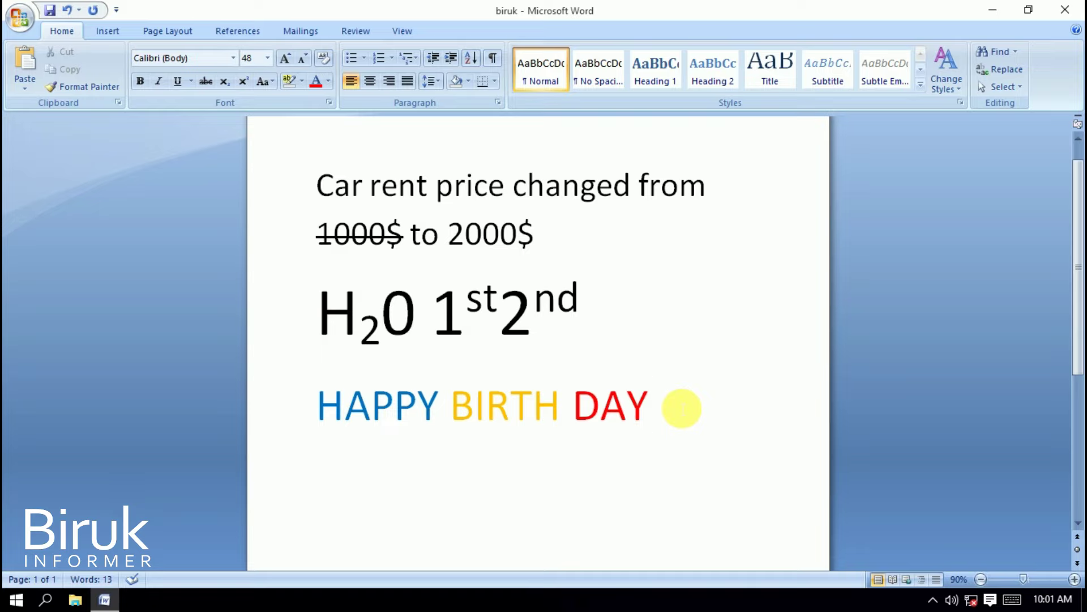
{"action": "left_click_drag", "start_coordinate": [682, 408], "coordinate": [333, 424]}
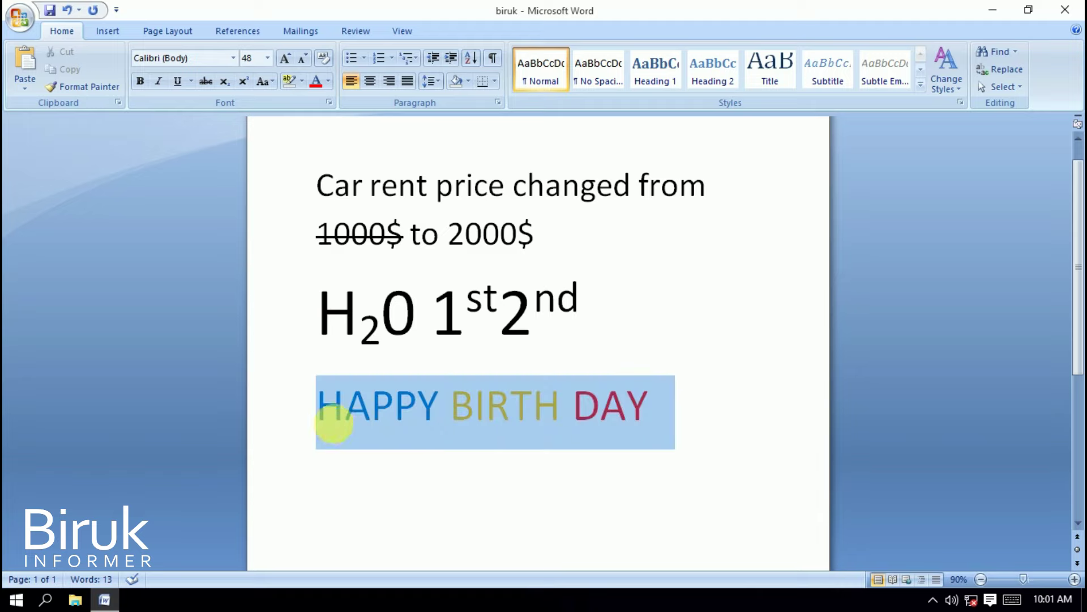
{"action": "left_click", "coordinate": [328, 81]}
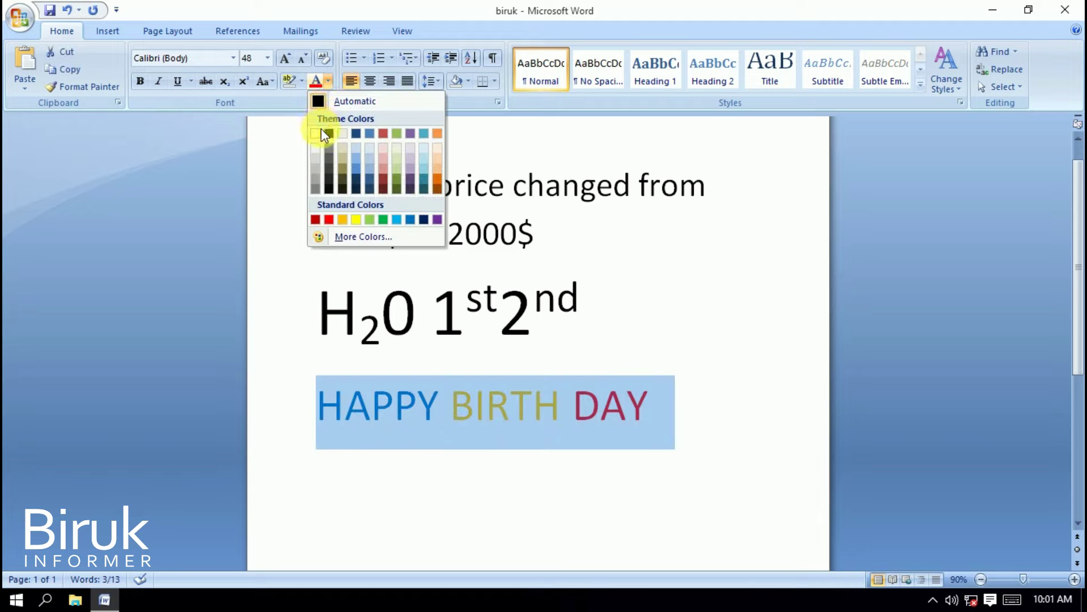
{"action": "left_click", "coordinate": [377, 105]}
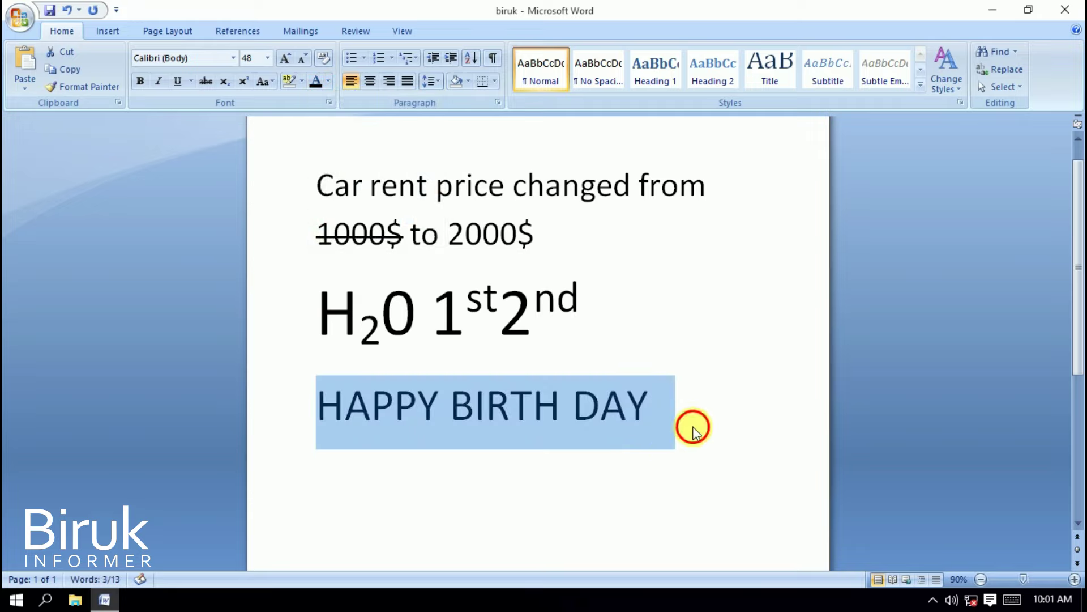
{"action": "left_click", "coordinate": [694, 426]}
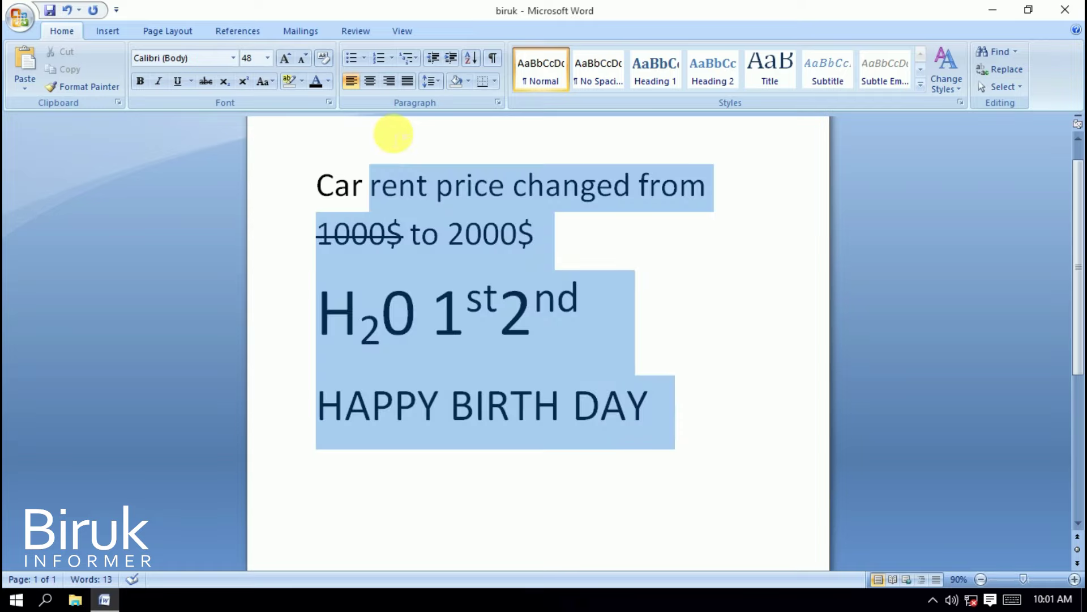
Delete all the existing text on the page.
{"action": "left_click_drag", "start_coordinate": [693, 420], "coordinate": [257, 100]}
{"action": "key", "text": "Delete"}
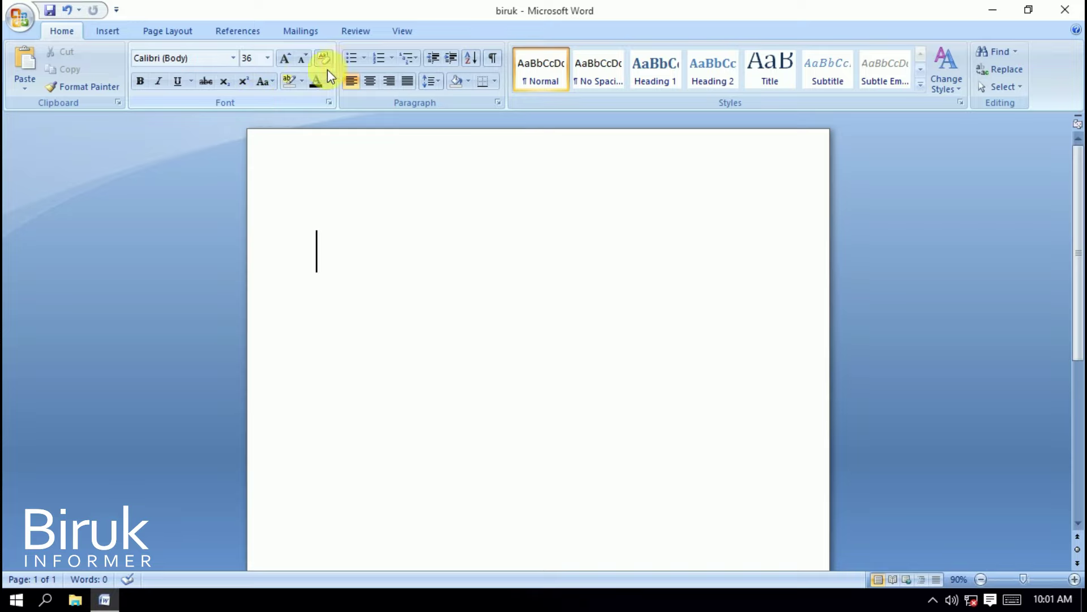
{"action": "left_click", "coordinate": [366, 59]}
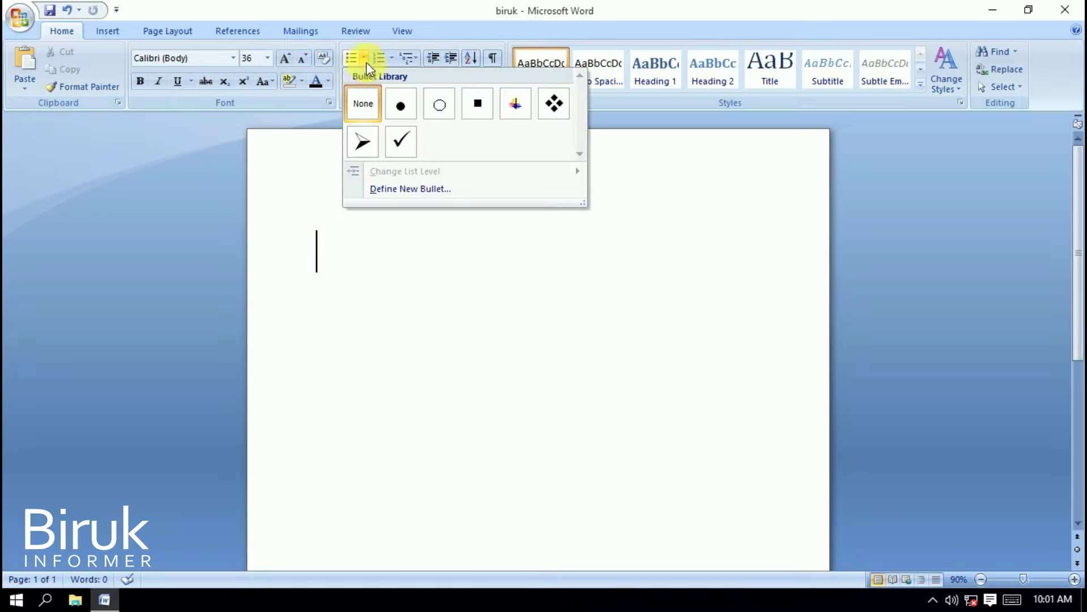
{"action": "left_click", "coordinate": [352, 250]}
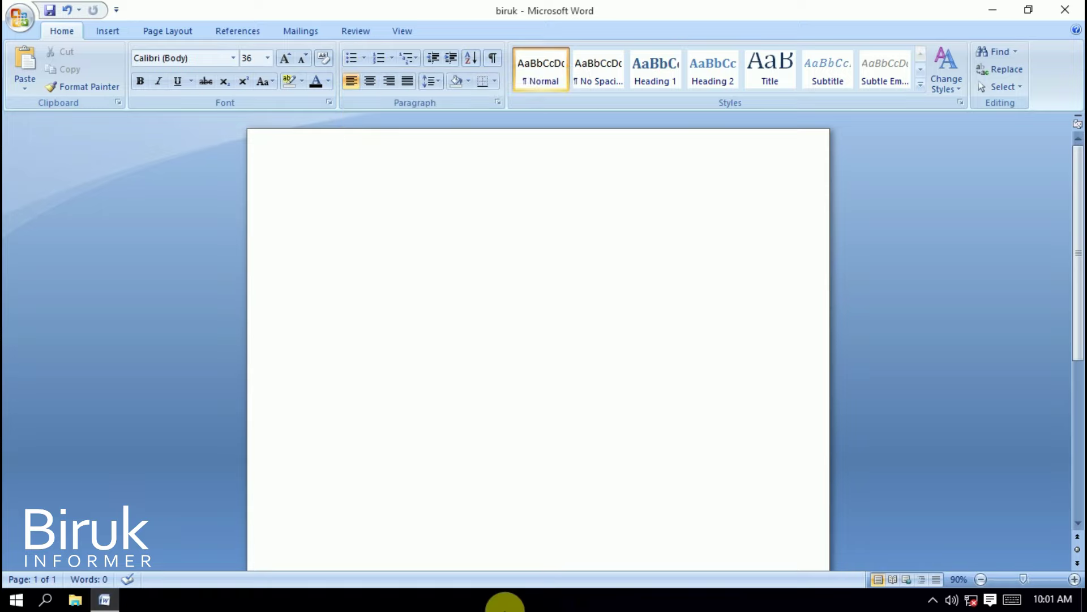
Type the heading 'My friends' and start a new line below it.
{"action": "type", "text": "My"}
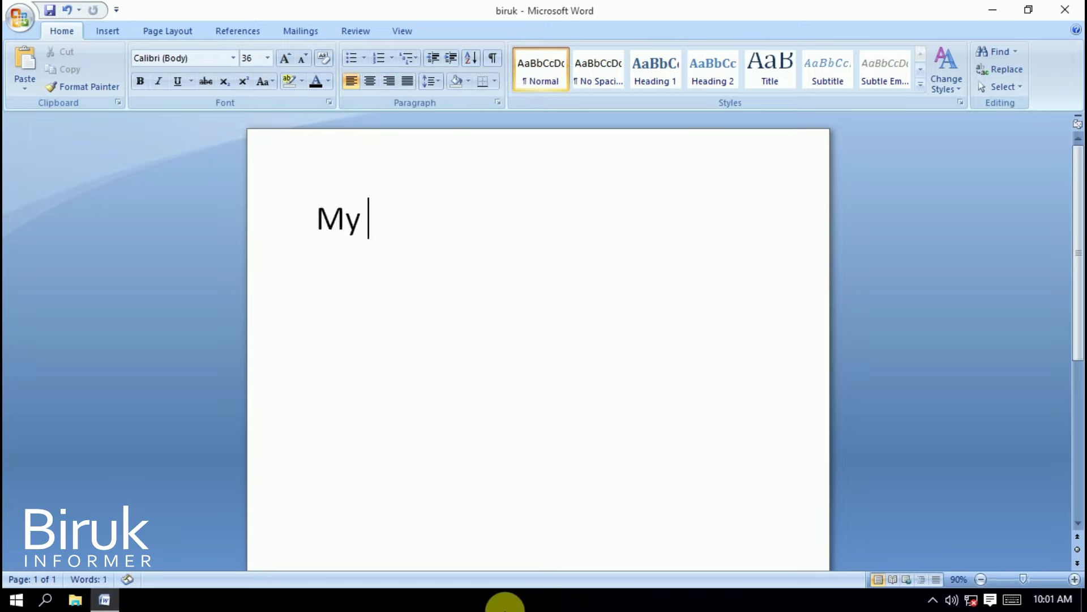
{"action": "type", "text": " frie"}
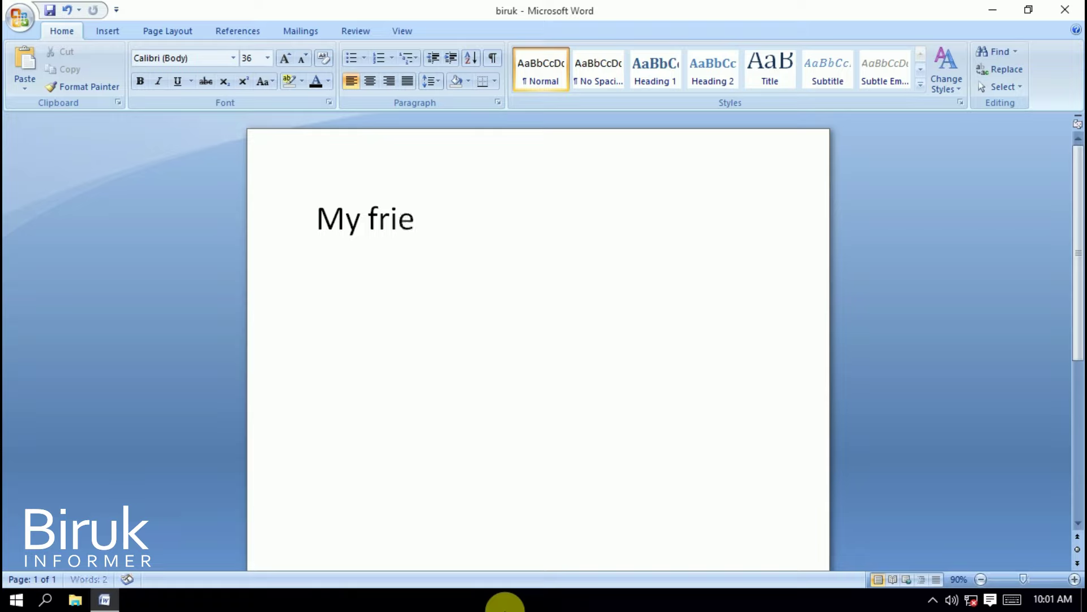
{"action": "type", "text": "nds"}
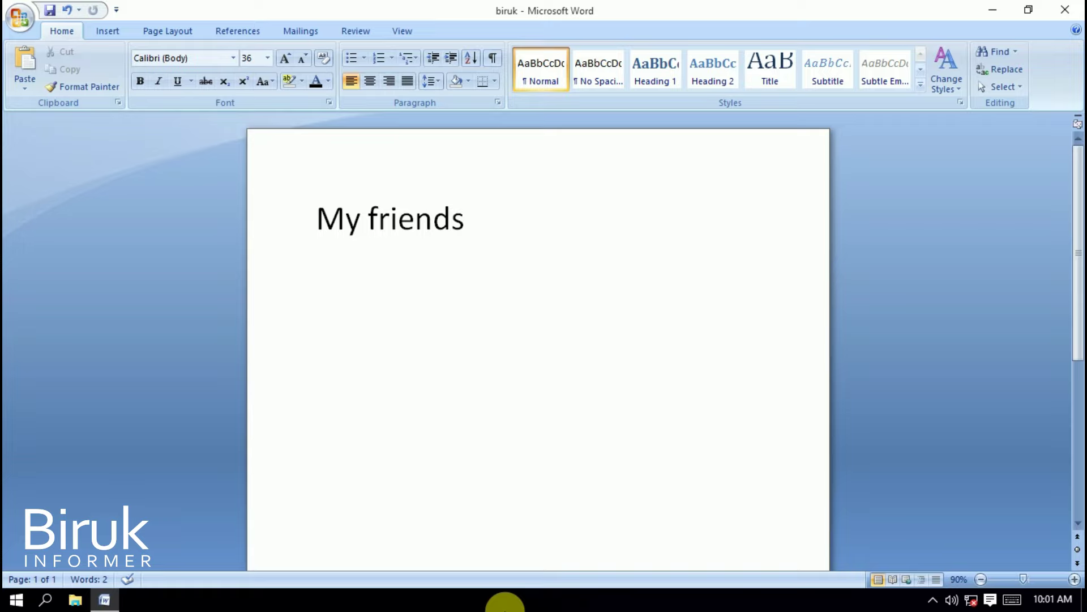
{"action": "key", "text": "Return"}
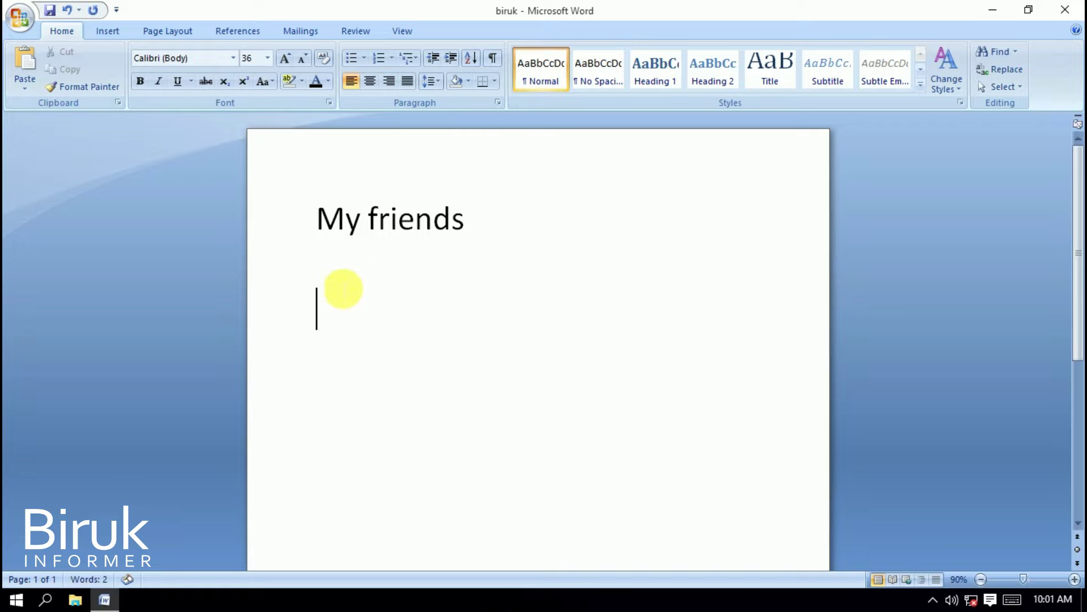
{"action": "left_click", "coordinate": [365, 58]}
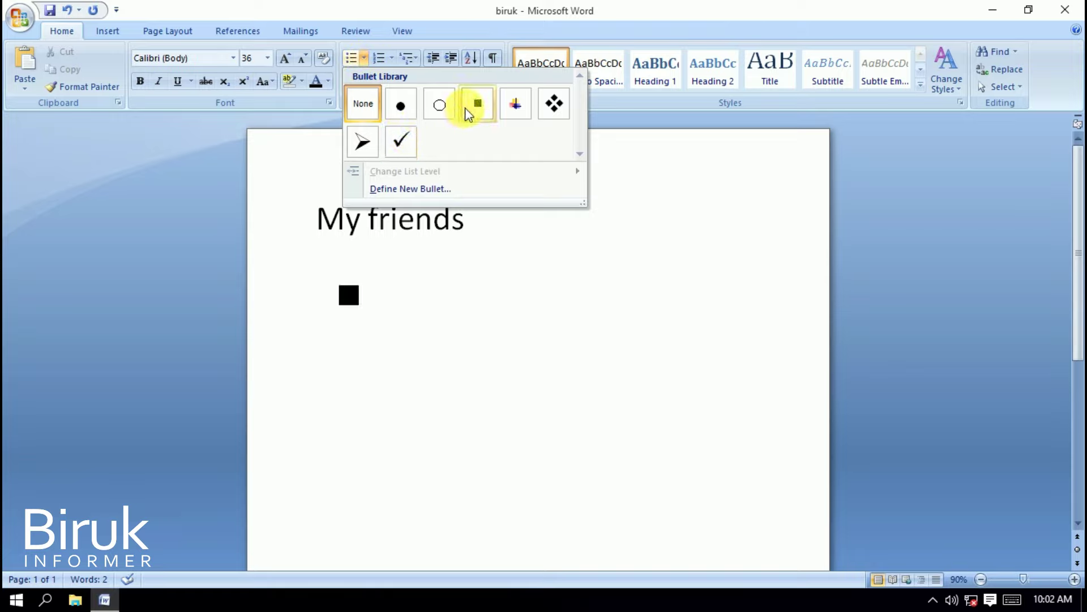
Create a checkmark bulleted list of four friend entries, then end the list on an empty line.
{"action": "left_click", "coordinate": [402, 142]}
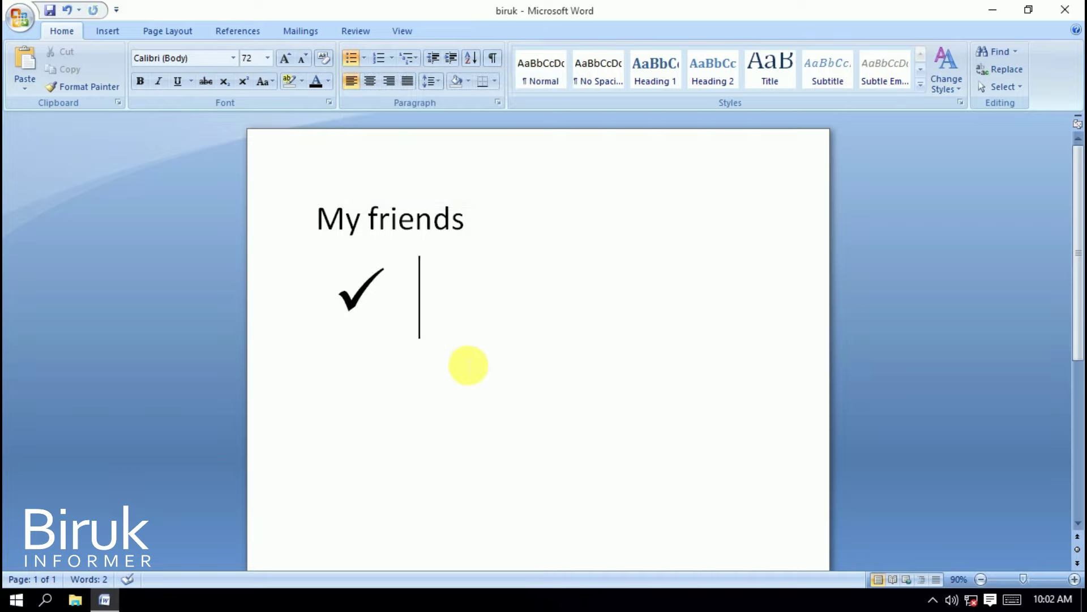
{"action": "type", "text": "abebe"}
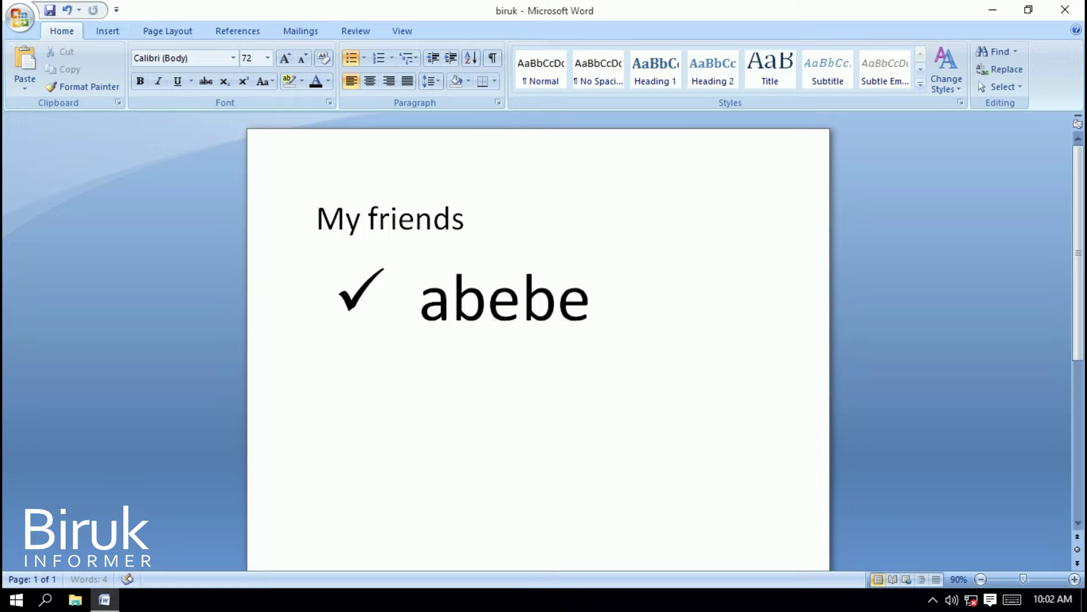
{"action": "key", "text": "Return"}
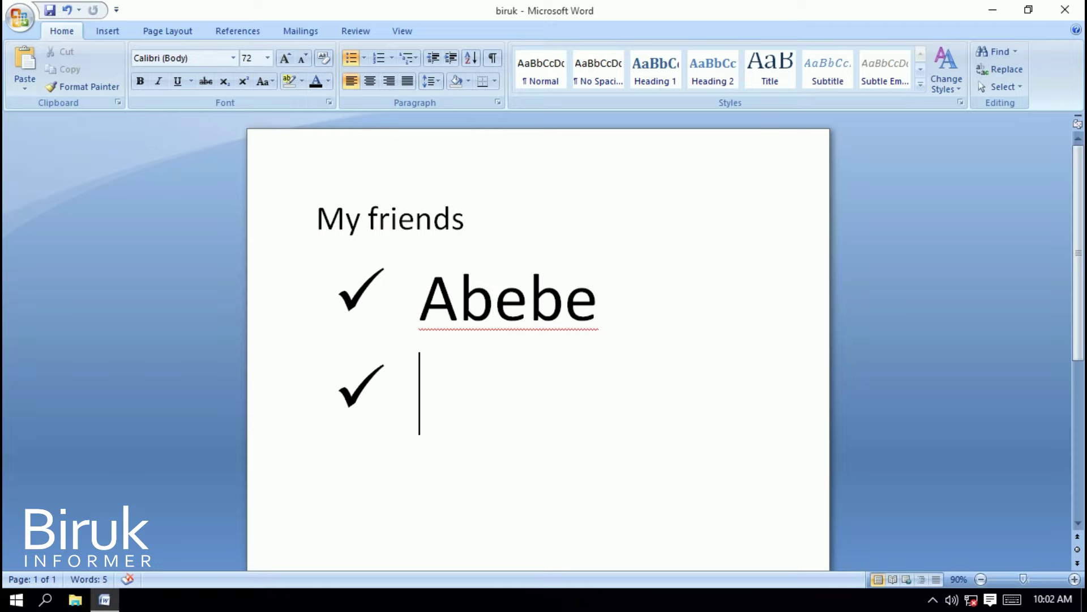
{"action": "type", "text": "sel"}
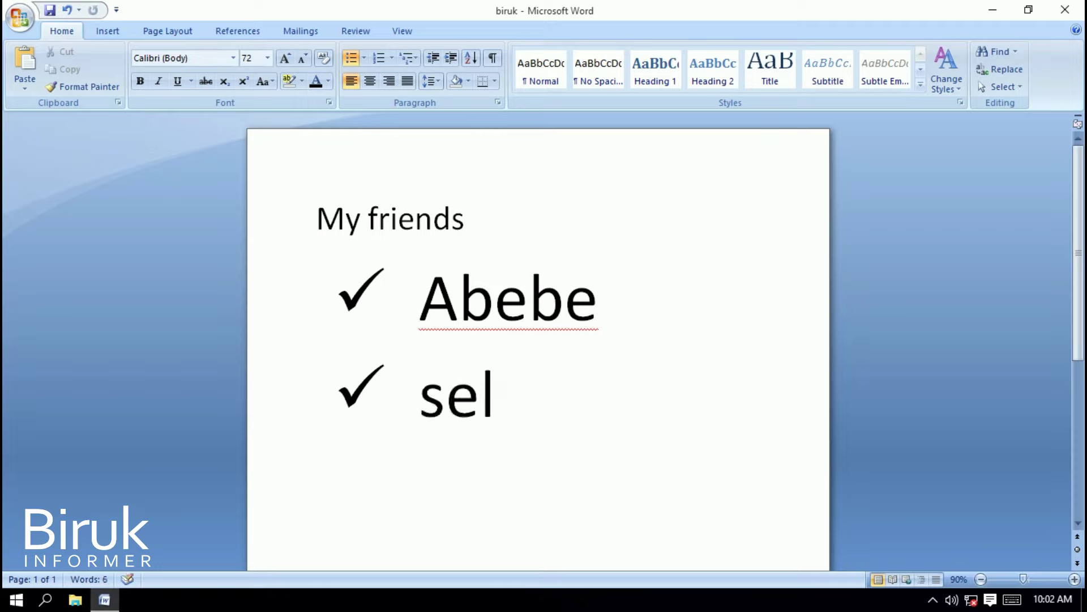
{"action": "type", "text": "am"}
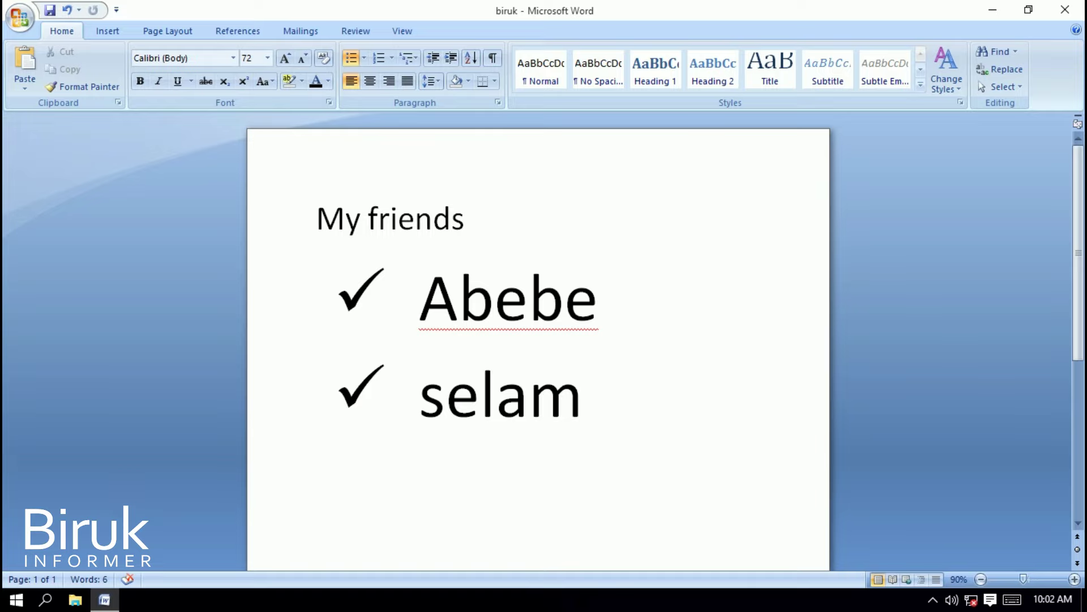
{"action": "key", "text": "Return"}
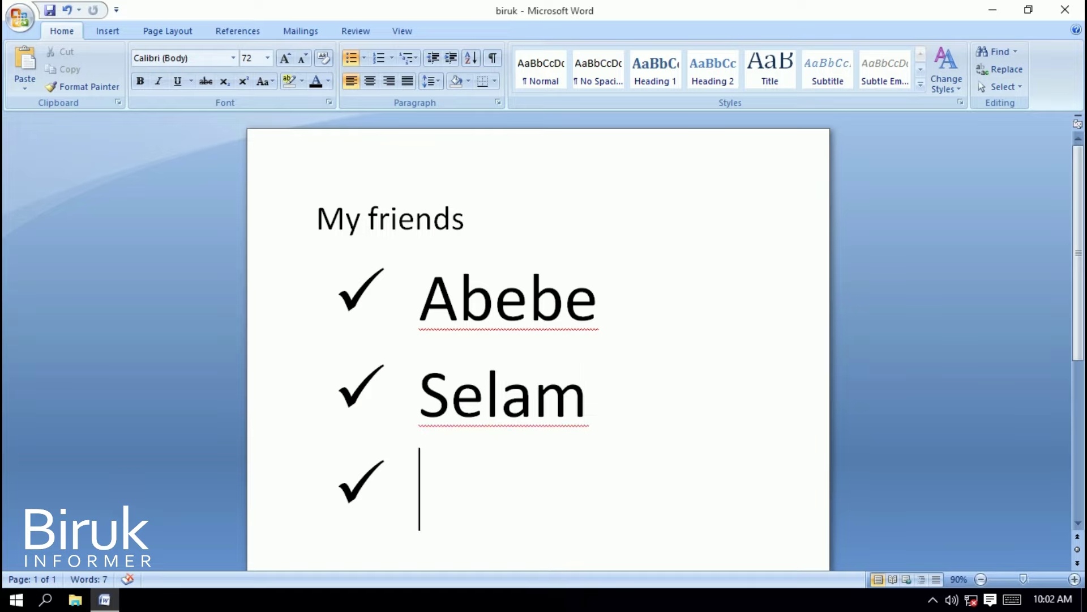
{"action": "type", "text": "ghf"}
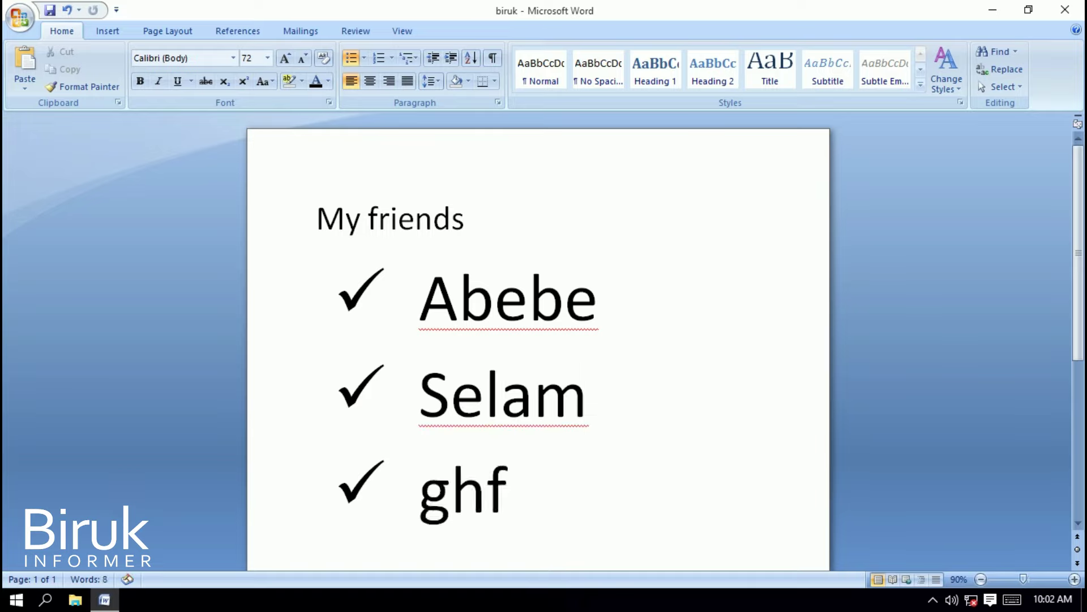
{"action": "type", "text": "hjfhjfhj"}
{"action": "key", "text": "Return"}
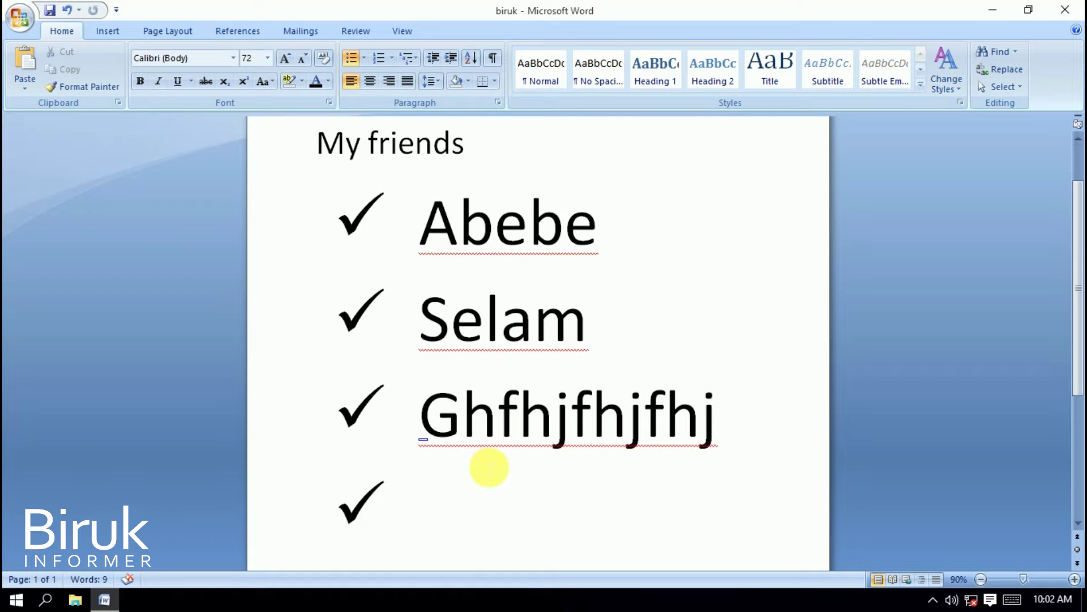
{"action": "type", "text": "gjkgjkgjkgk"}
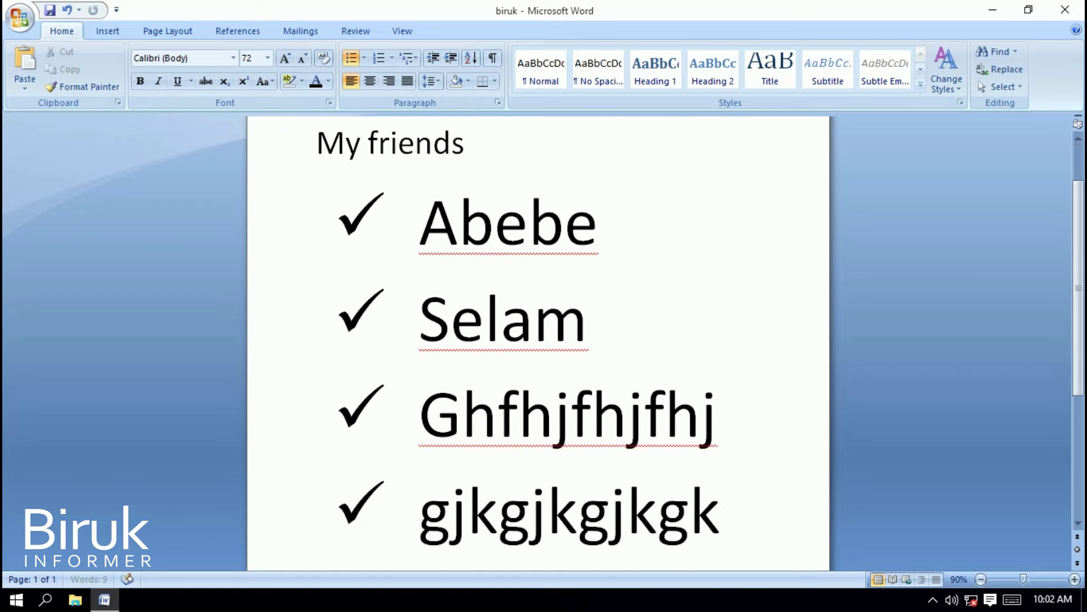
{"action": "key", "text": "Return"}
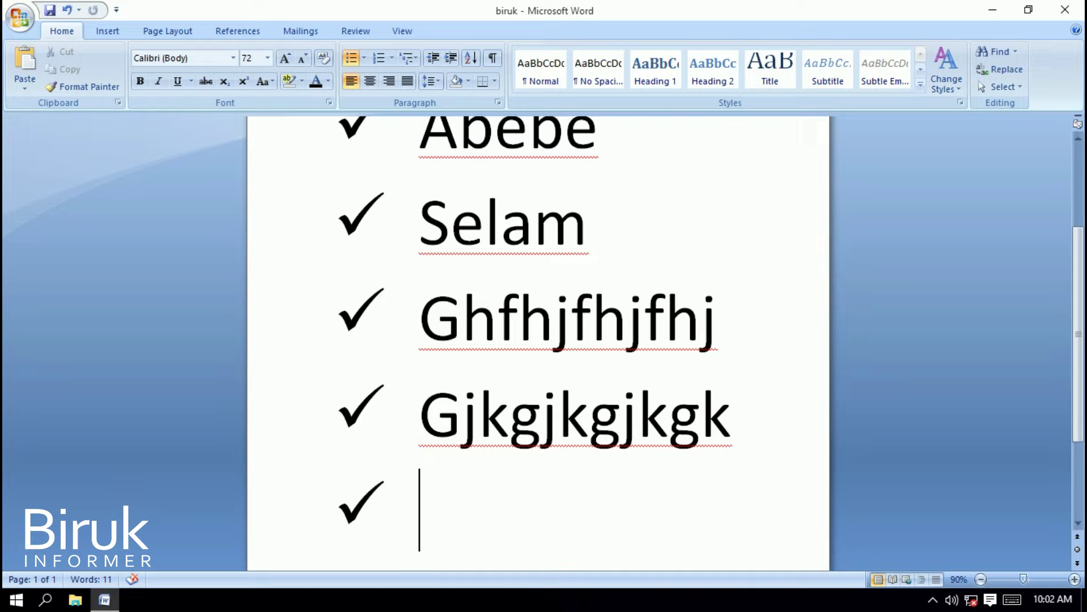
{"action": "key", "text": "Return"}
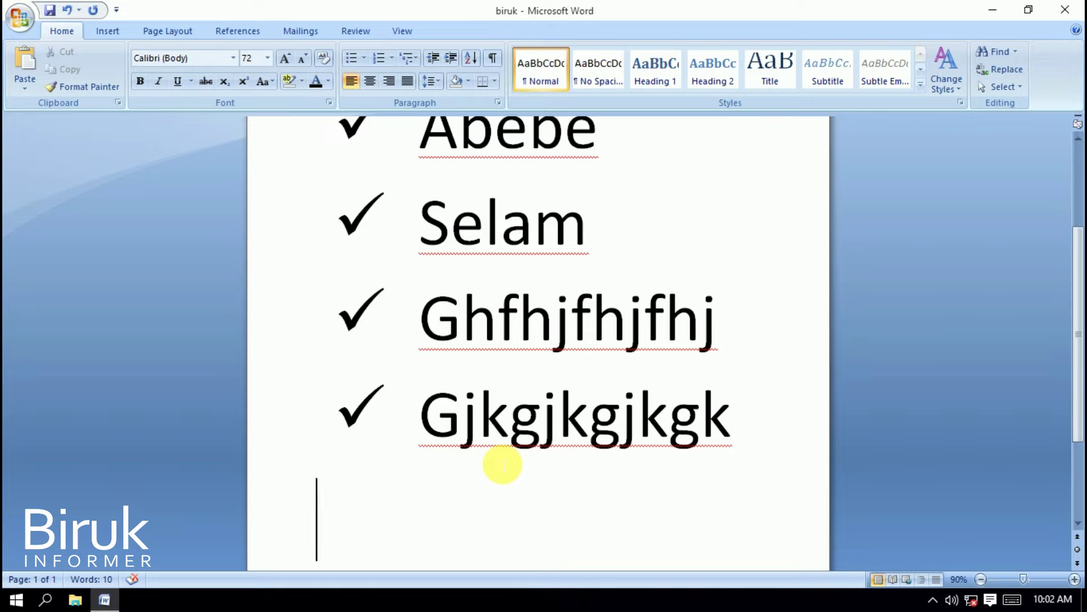
Shrink the checklist text to 36 pt, then backspace to delete the list text.
{"action": "mouse_move", "coordinate": [771, 452]}
{"action": "left_mouse_down"}
{"action": "mouse_move", "coordinate": [466, 245]}
{"action": "mouse_move", "coordinate": [352, 80]}
{"action": "mouse_move", "coordinate": [277, 146]}
{"action": "left_mouse_up"}
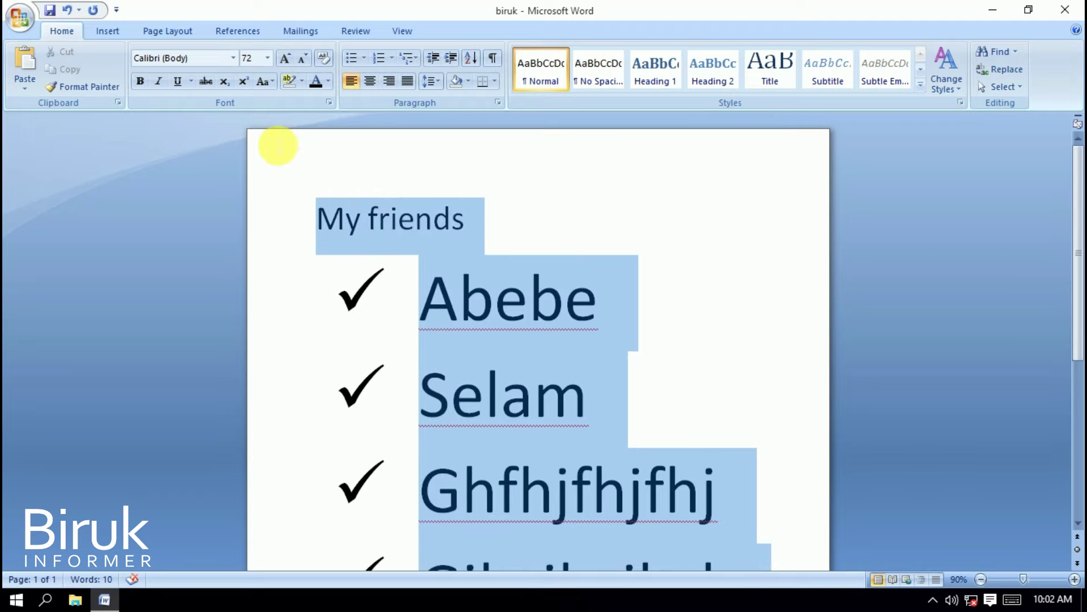
{"action": "left_click", "coordinate": [302, 59]}
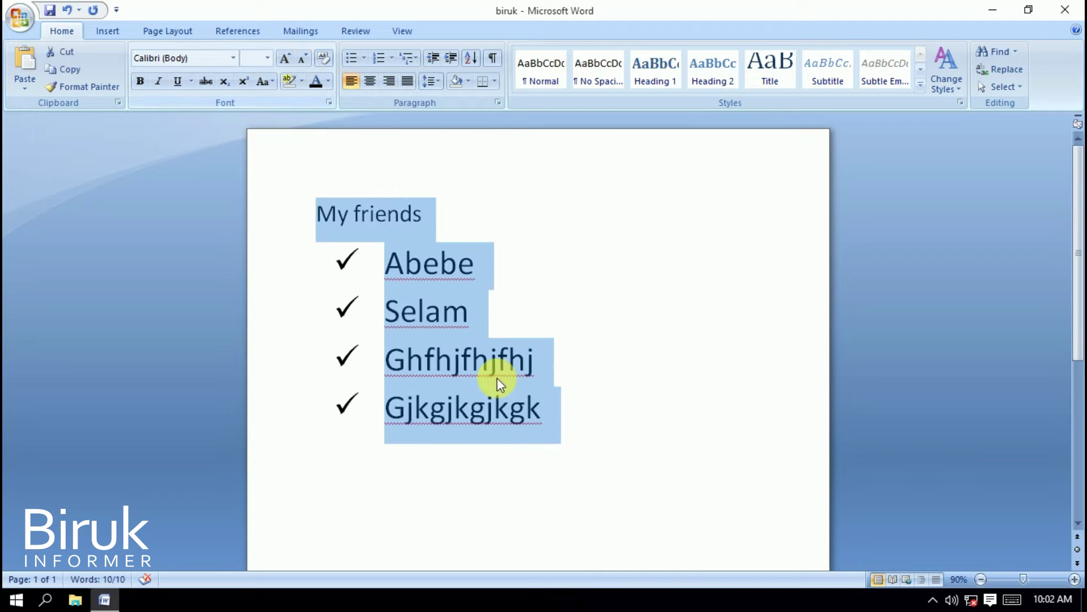
{"action": "left_click", "coordinate": [530, 425]}
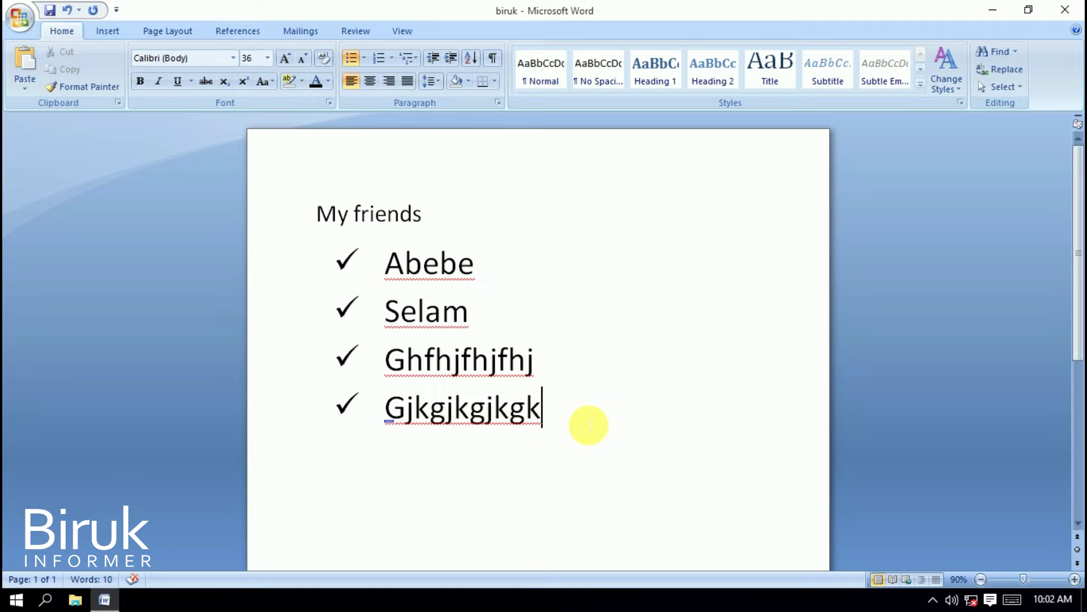
{"action": "key", "text": "BackSpace"}
{"action": "key", "text": "BackSpace"}
{"action": "key", "text": "BackSpace"}
{"action": "key", "text": "BackSpace"}
{"action": "key", "text": "BackSpace"}
{"action": "key", "text": "BackSpace"}
{"action": "key", "text": "BackSpace"}
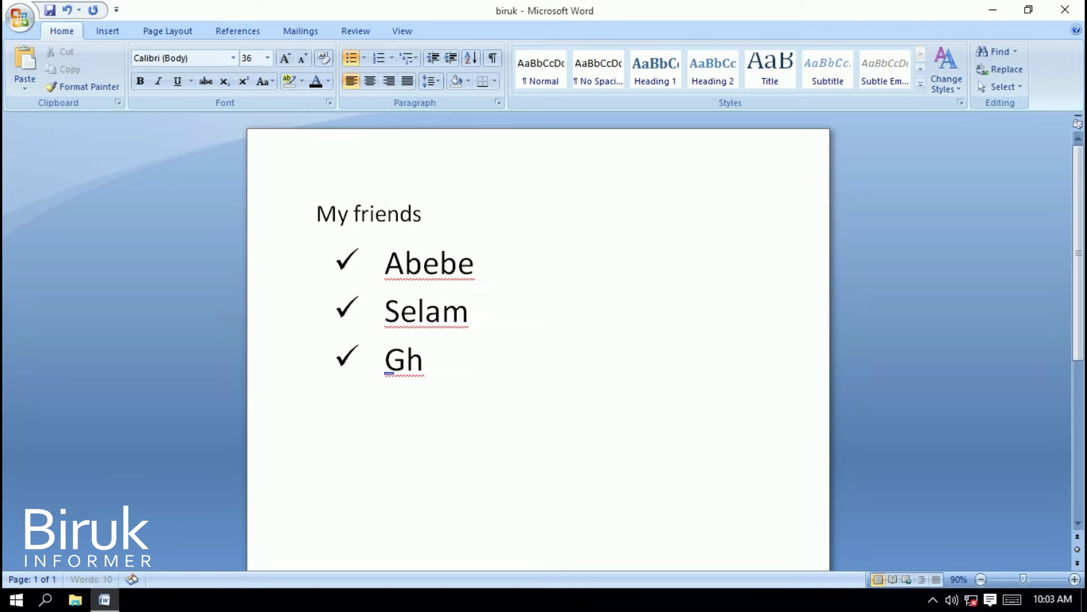
{"action": "key", "text": "BackSpace"}
{"action": "key", "text": "BackSpace"}
{"action": "key", "text": "BackSpace"}
{"action": "key", "text": "BackSpace"}
{"action": "key", "text": "BackSpace"}
{"action": "key", "text": "BackSpace"}
{"action": "key", "text": "BackSpace"}
{"action": "key", "text": "BackSpace"}
{"action": "key", "text": "BackSpace"}
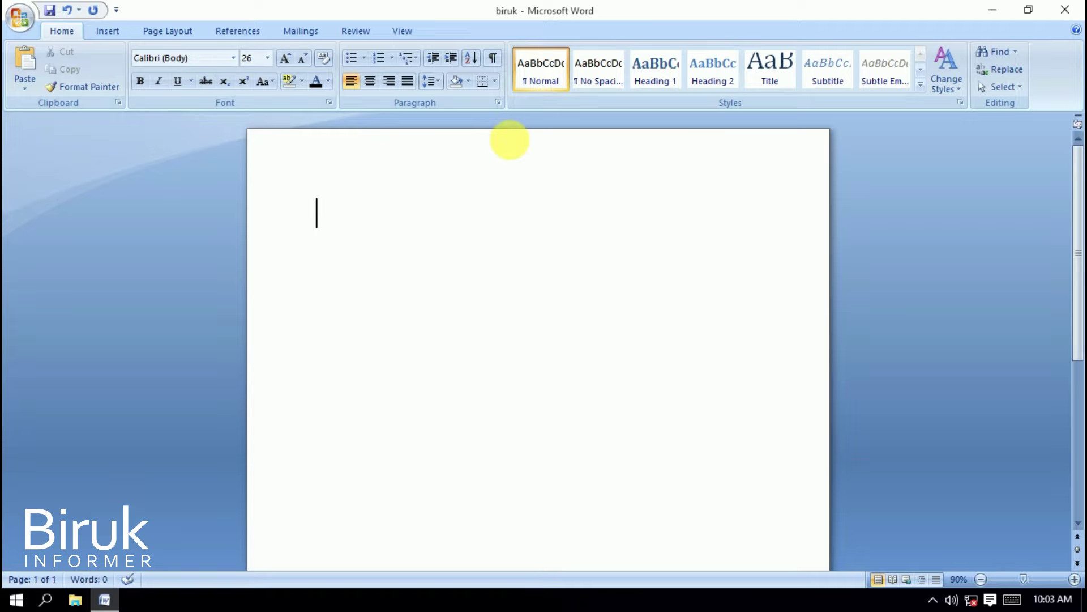
Type the heading 'Computer system' on its own line.
{"action": "left_click", "coordinate": [392, 59]}
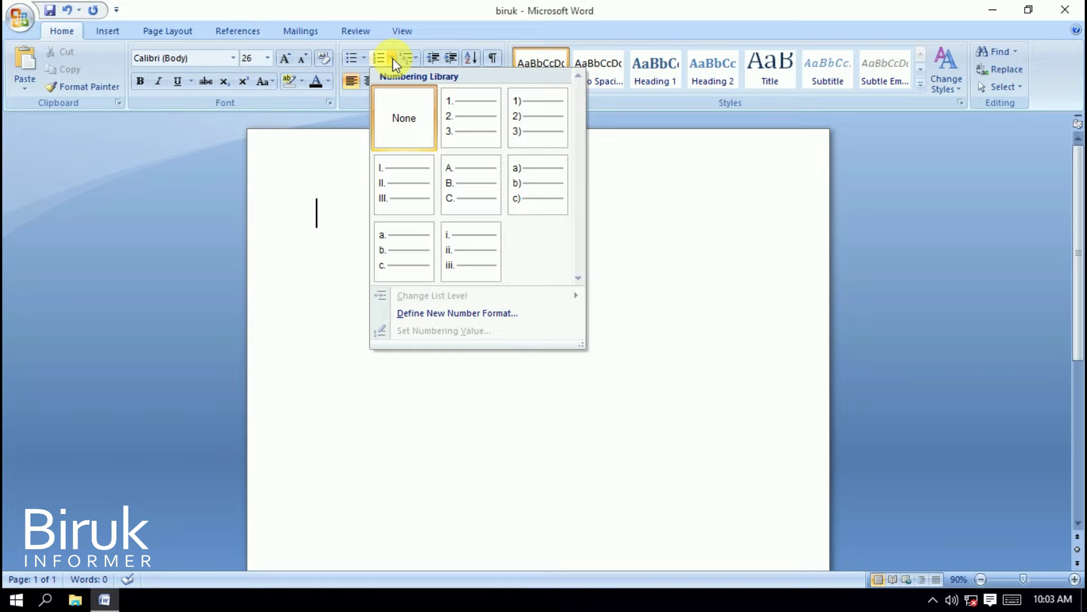
{"action": "left_click", "coordinate": [342, 214]}
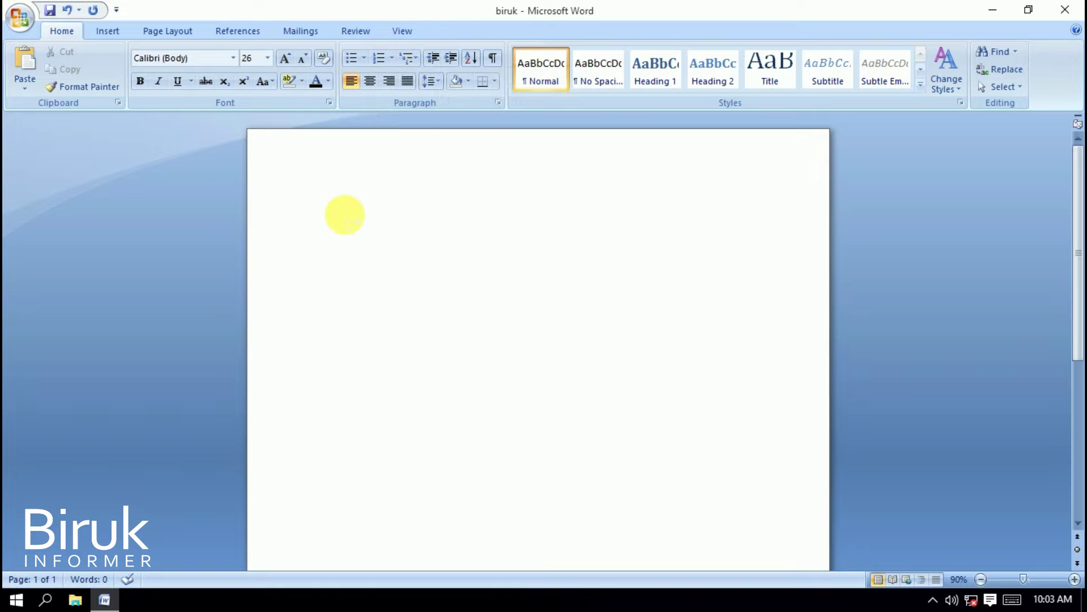
{"action": "type", "text": "computer"}
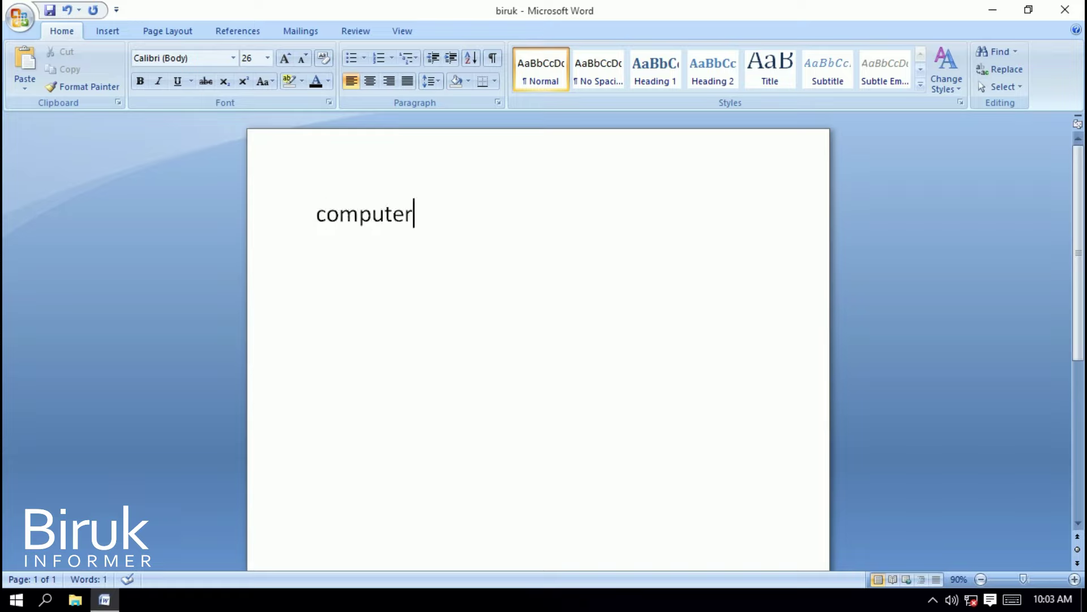
{"action": "type", "text": "sys"}
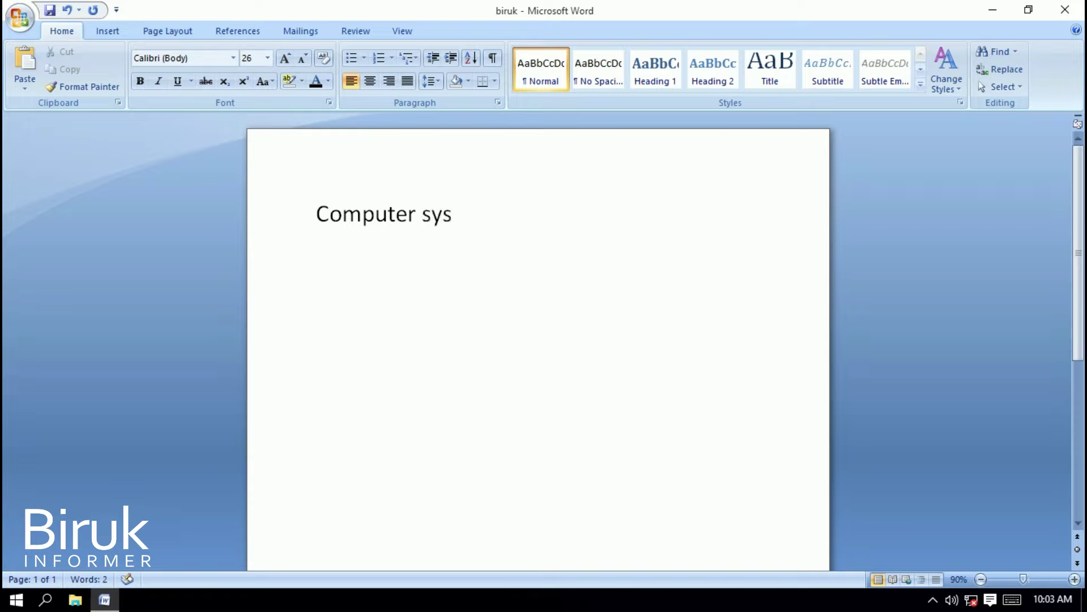
{"action": "type", "text": "tem"}
{"action": "key", "text": "Return"}
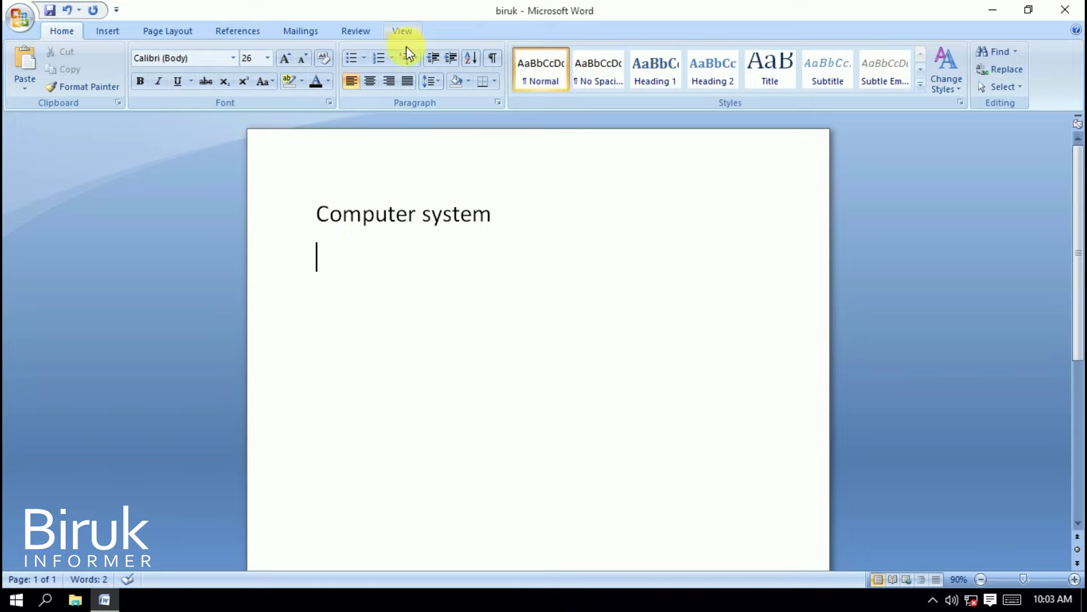
Add a 1. 2. 3. numbered list with Hardware and Software, then end the list.
{"action": "left_click", "coordinate": [392, 58]}
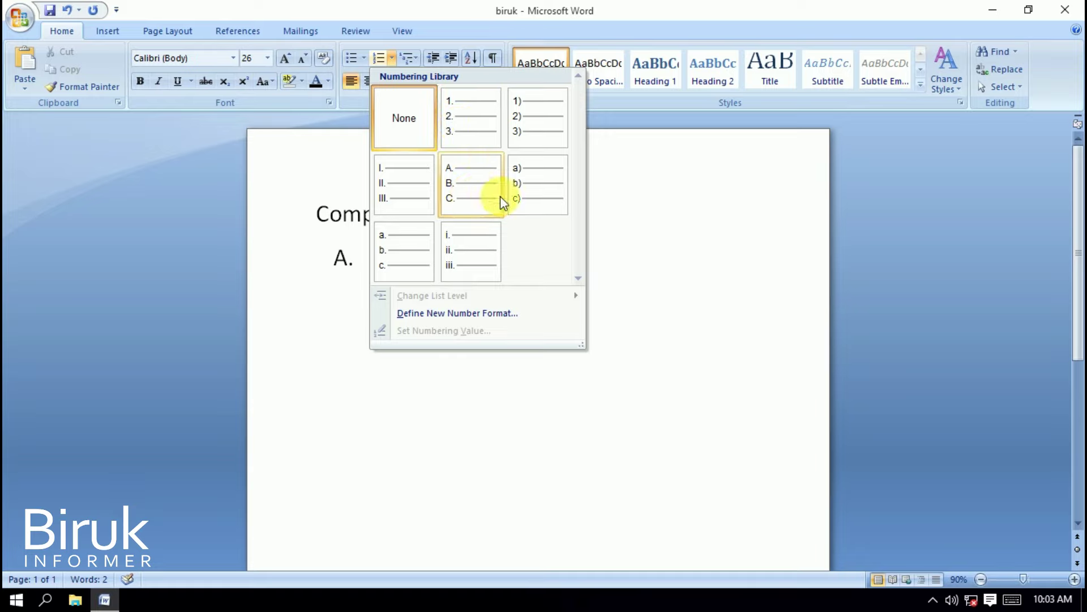
{"action": "left_click", "coordinate": [458, 121]}
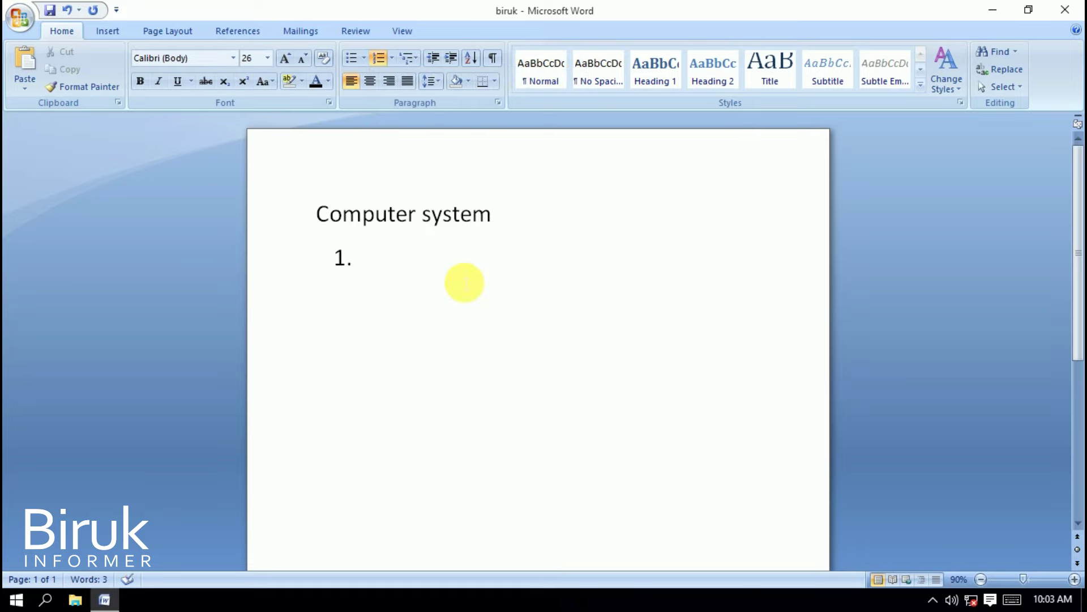
{"action": "type", "text": "ha"}
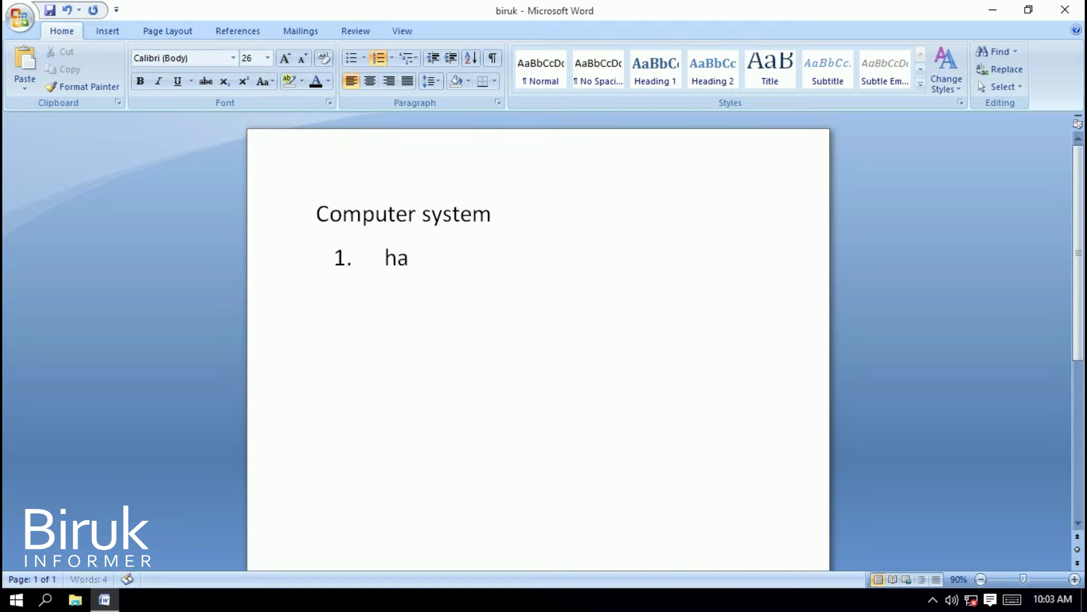
{"action": "type", "text": "rdware"}
{"action": "key", "text": "Return"}
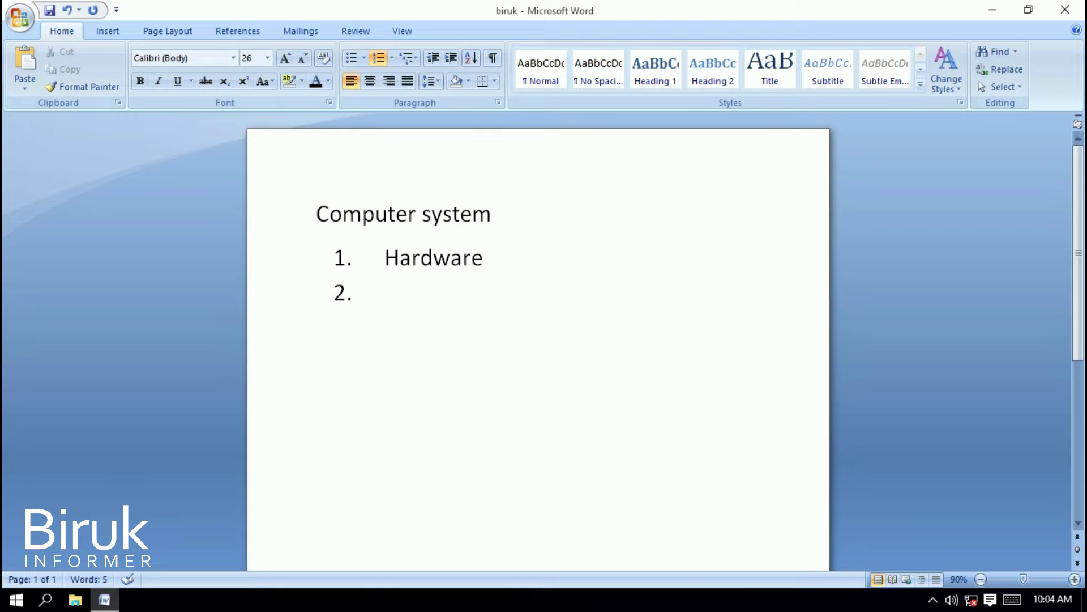
{"action": "type", "text": "software"}
{"action": "key", "text": "Return"}
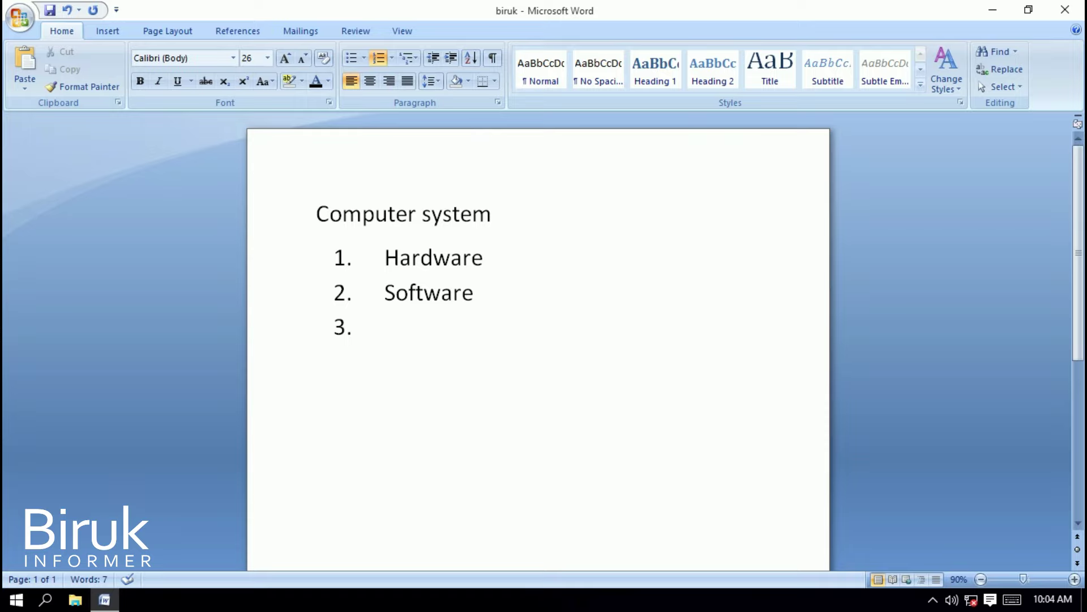
{"action": "key", "text": "Return"}
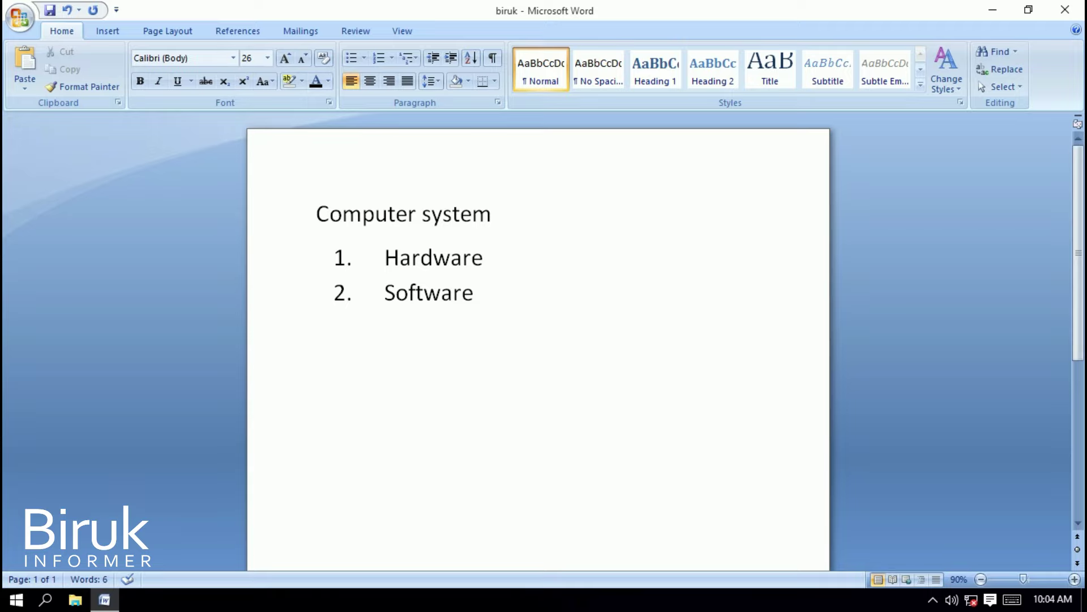
Type 'Hardware' and start a 1. 2. 3. numbered list of four sample items.
{"action": "type", "text": "hardwar"}
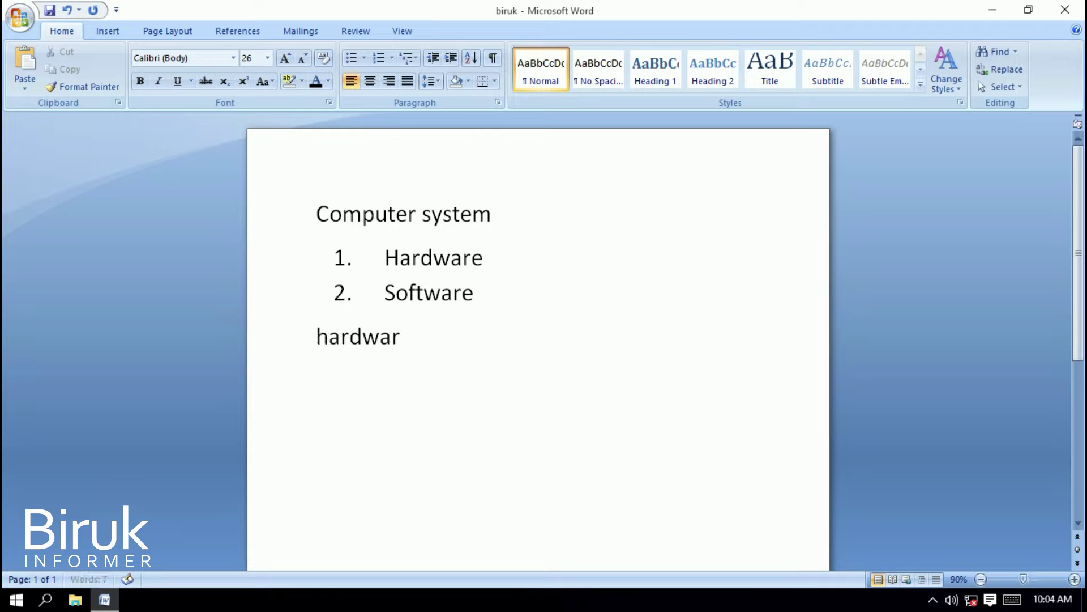
{"action": "type", "text": "e"}
{"action": "key", "text": "Return"}
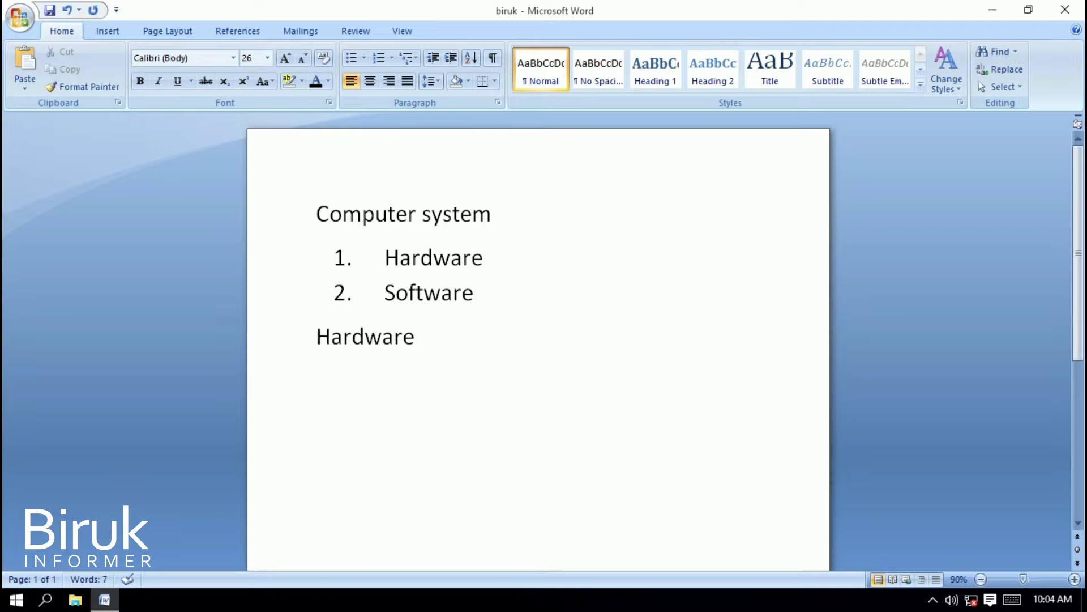
{"action": "left_click", "coordinate": [391, 60]}
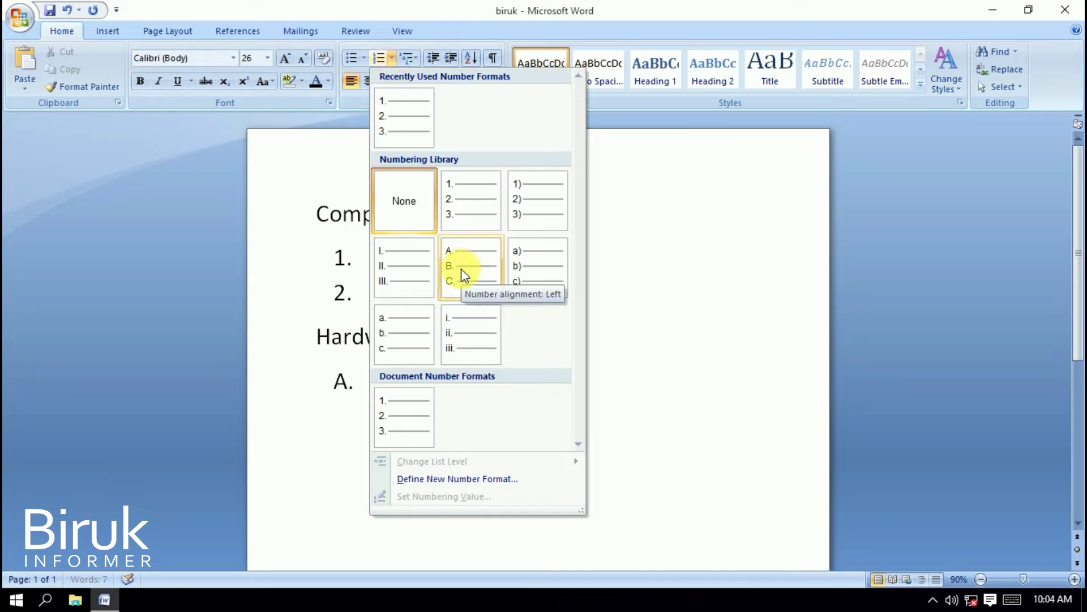
{"action": "left_click", "coordinate": [494, 196]}
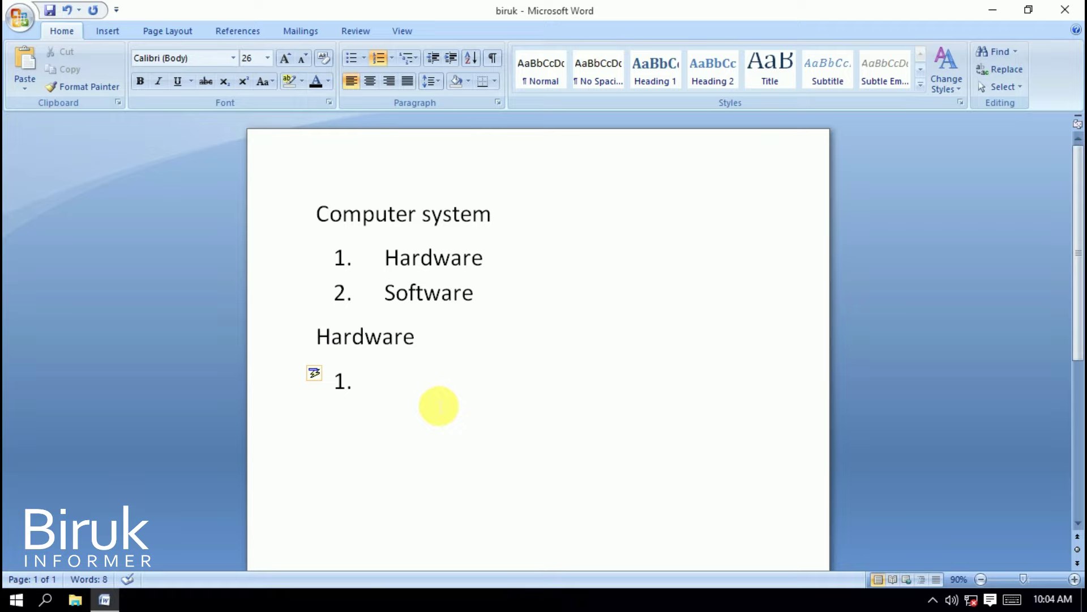
{"action": "type", "text": "fhjgfhjgj"}
{"action": "key", "text": "Return"}
{"action": "type", "text": "bvh"}
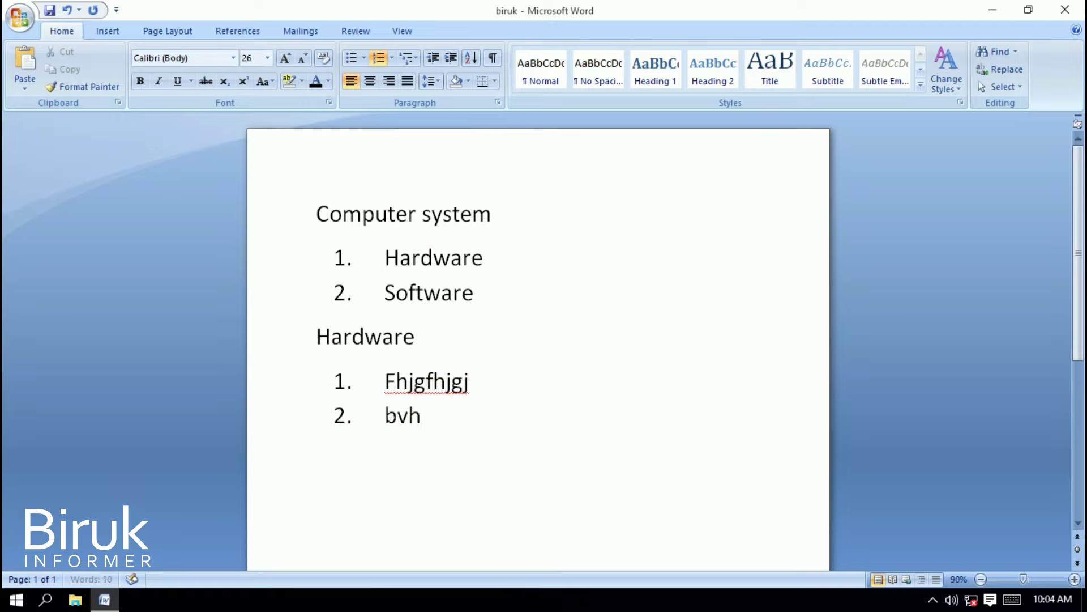
{"action": "type", "text": "hjvj h"}
{"action": "key", "text": "Return"}
{"action": "type", "text": "hhjgjg"}
{"action": "key", "text": "Return"}
{"action": "type", "text": "bnvjhhj"}
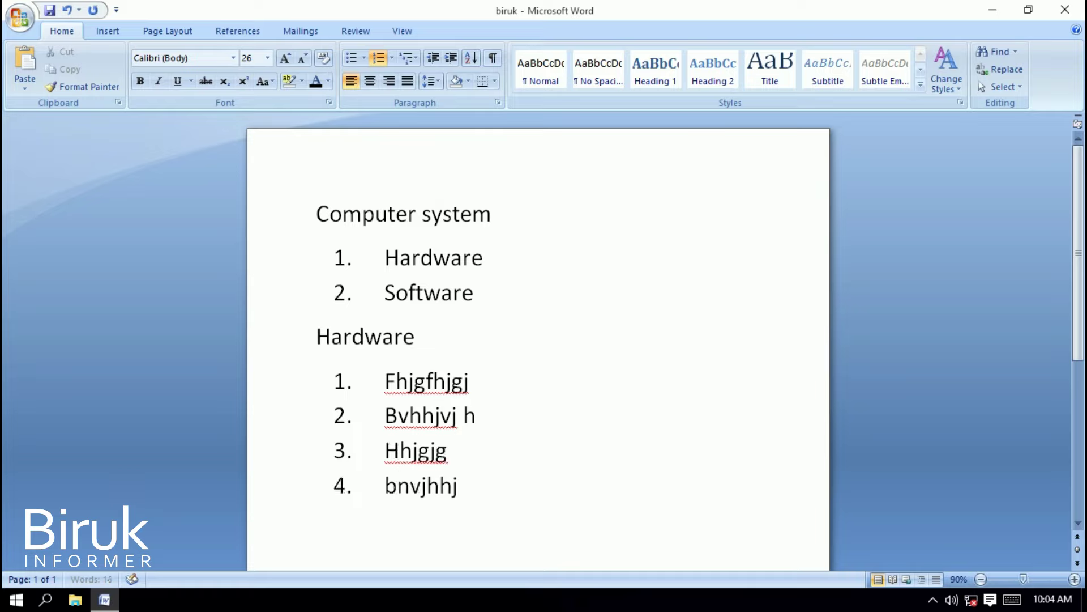
Undo the sample typing with Backspace and Ctrl+Z, back to the two-item list.
{"action": "key", "text": "BackSpace"}
{"action": "key", "text": "ctrl+z"}
{"action": "key", "text": "ctrl+z"}
{"action": "key", "text": "ctrl+z"}
{"action": "key", "text": "ctrl+z"}
{"action": "key", "text": "ctrl+z"}
{"action": "key", "text": "ctrl+z"}
{"action": "key", "text": "ctrl+z"}
{"action": "key", "text": "ctrl+z"}
{"action": "key", "text": "ctrl+z"}
{"action": "key", "text": "ctrl+z"}
{"action": "key", "text": "ctrl+z"}
{"action": "key", "text": "ctrl+z"}
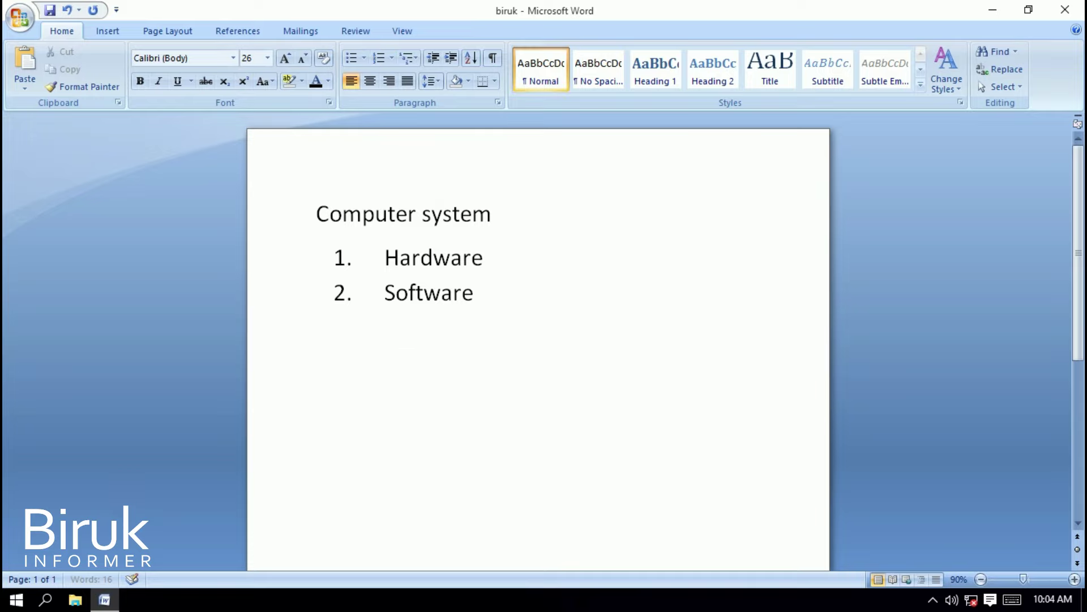
{"action": "key", "text": "ctrl+z"}
{"action": "key", "text": "ctrl+z"}
{"action": "key", "text": "ctrl+z"}
{"action": "key", "text": "ctrl+z"}
{"action": "key", "text": "ctrl+z"}
{"action": "key", "text": "ctrl+z"}
{"action": "key", "text": "ctrl+z"}
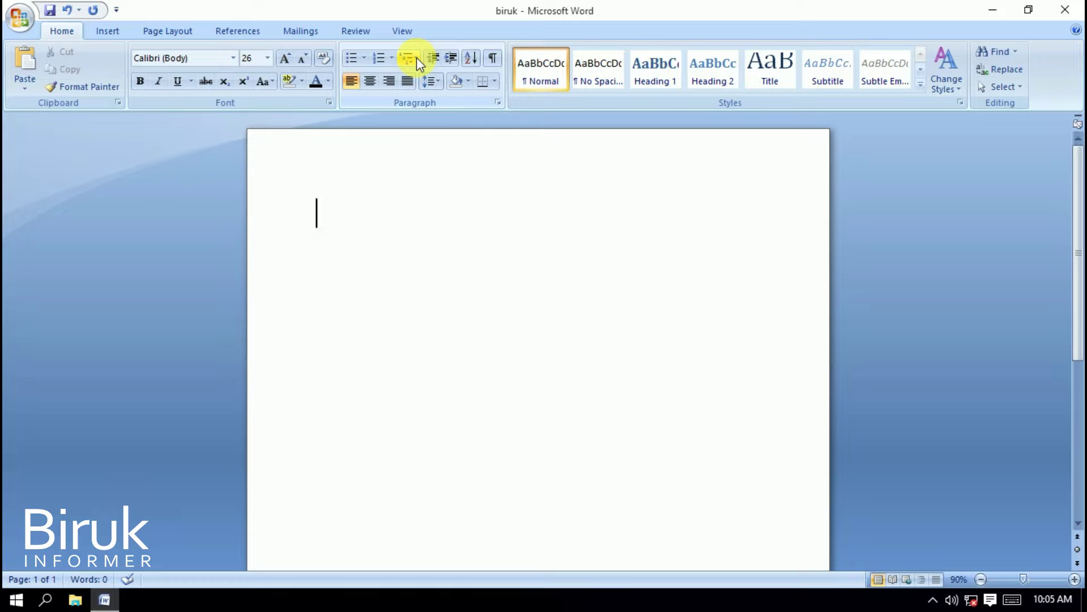
Browse the Multilevel List and Numbering galleries without applying a style.
{"action": "left_click", "coordinate": [409, 62]}
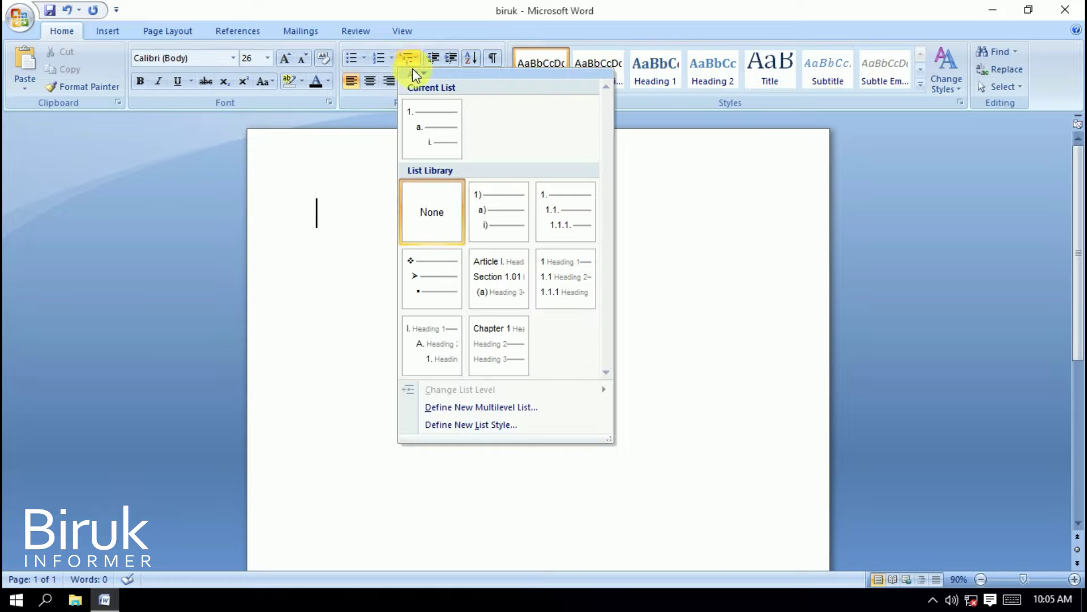
{"action": "left_click", "coordinate": [393, 56]}
{"action": "left_click", "coordinate": [393, 55]}
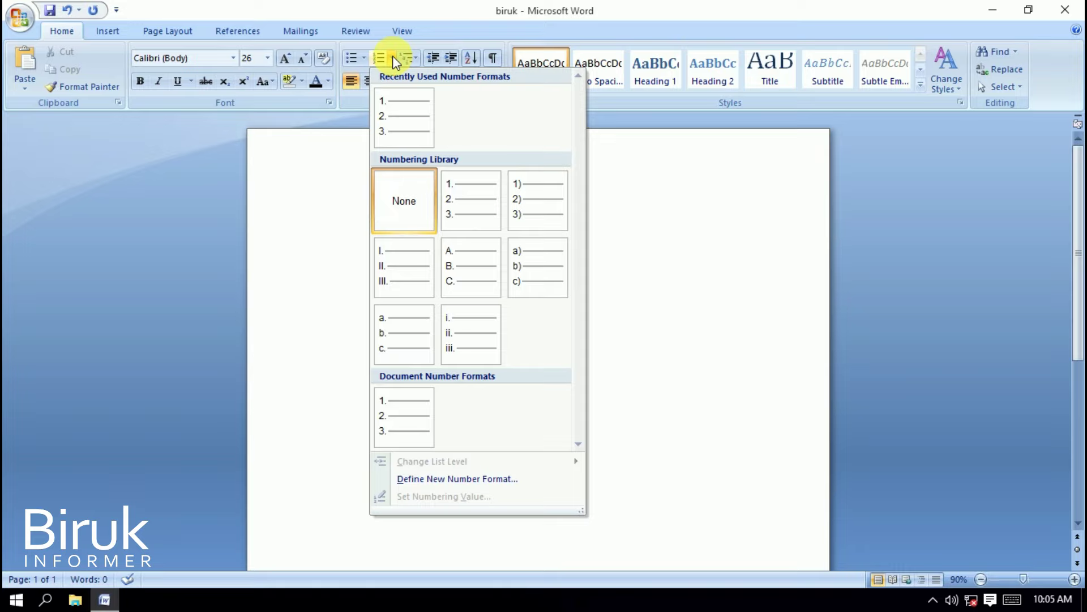
{"action": "left_click", "coordinate": [412, 57]}
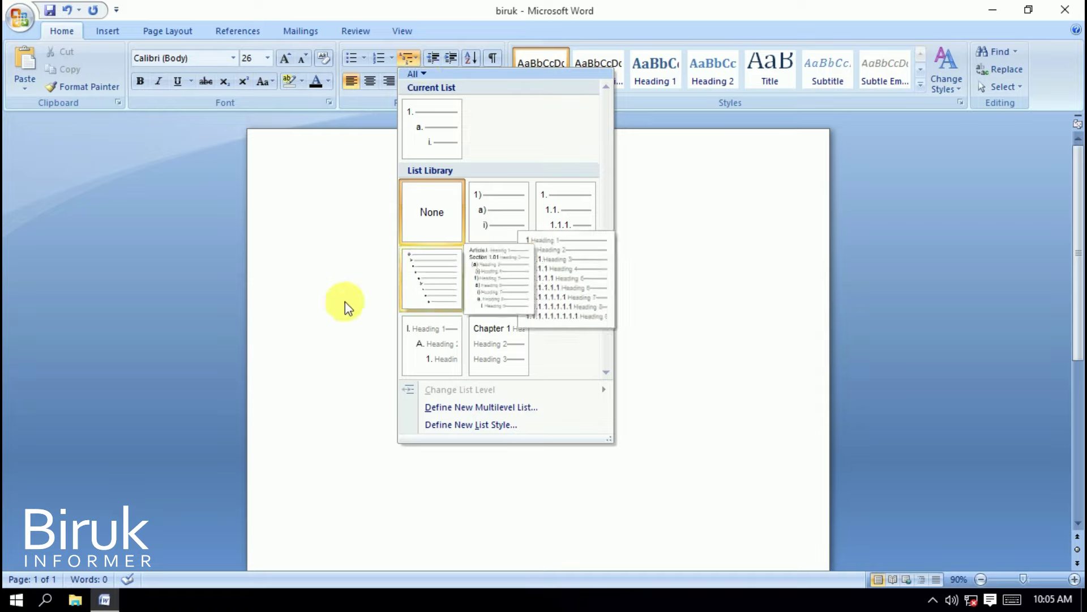
{"action": "left_click", "coordinate": [392, 344]}
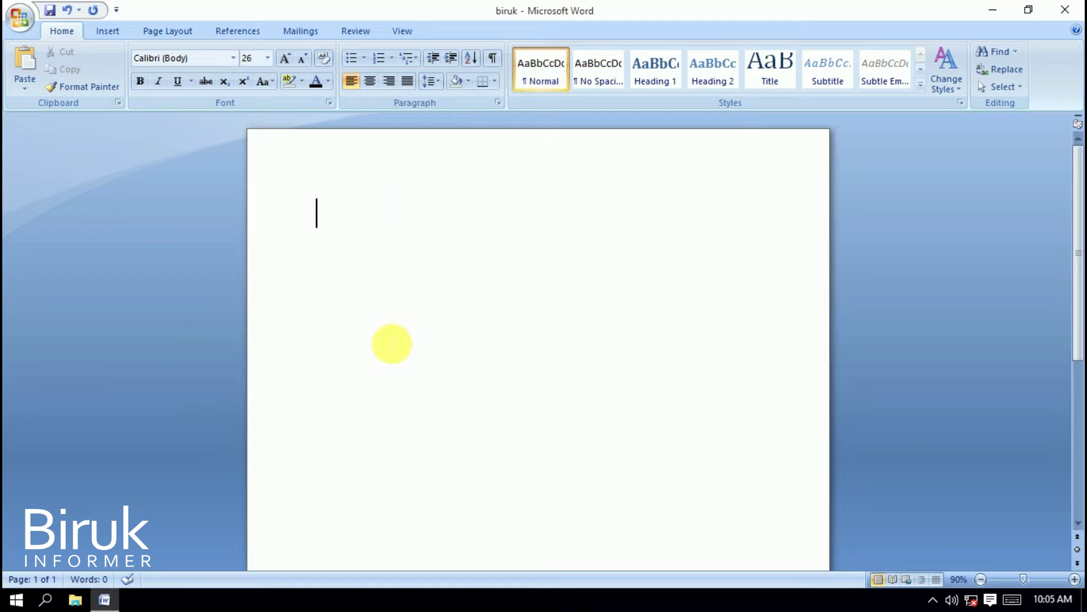
Type the heading 'computer system', fixing the typo, and start a new line below.
{"action": "type", "text": "com"}
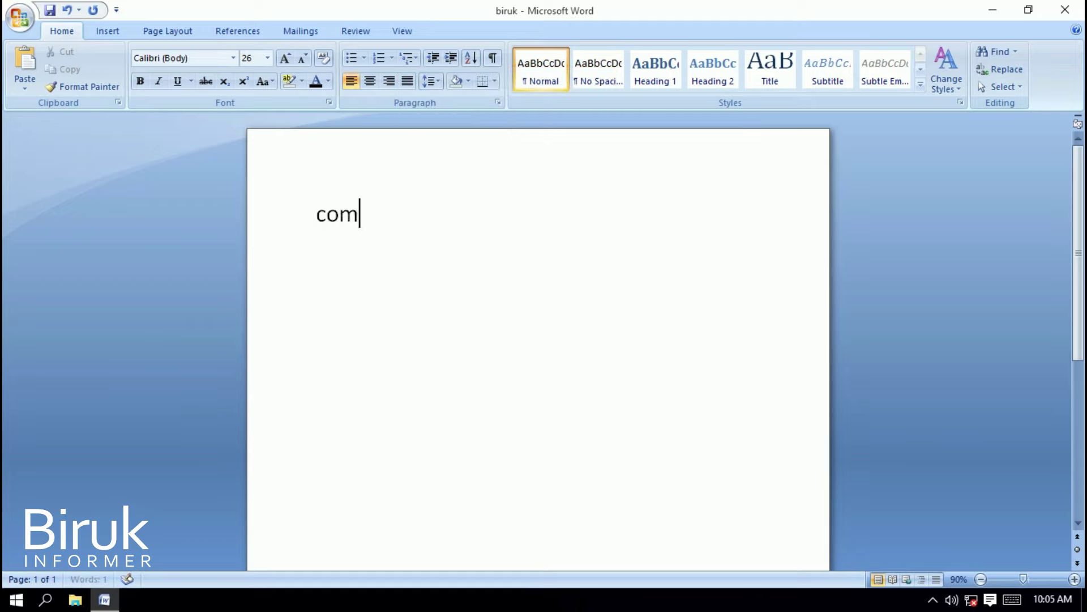
{"action": "type", "text": "puter systen"}
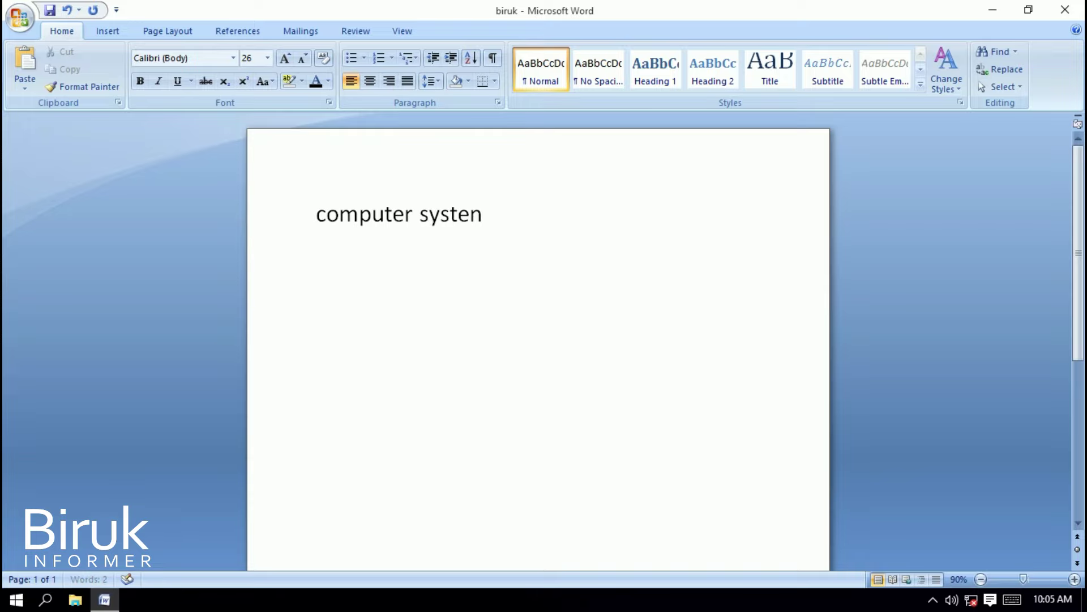
{"action": "key", "text": "BackSpace"}
{"action": "type", "text": "m"}
{"action": "key", "text": "Return"}
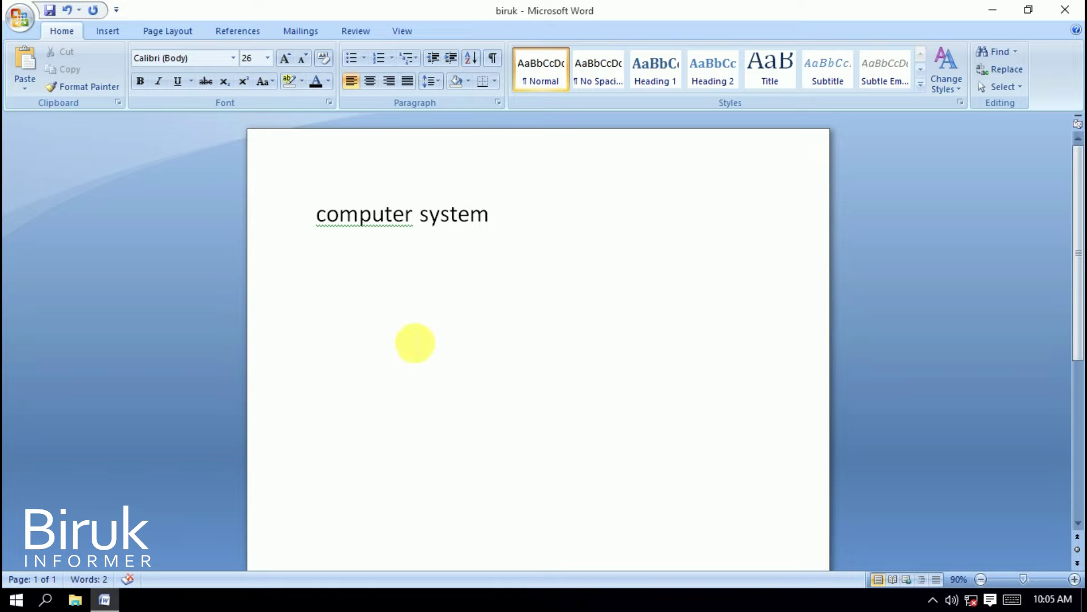
{"action": "left_click", "coordinate": [413, 60]}
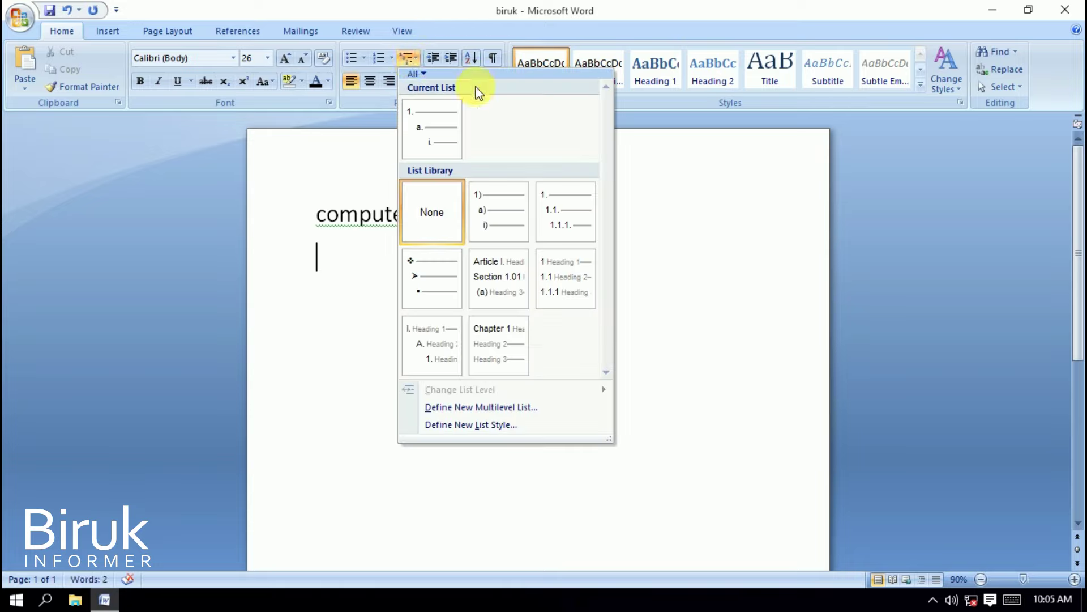
{"action": "mouse_move", "coordinate": [566, 210]}
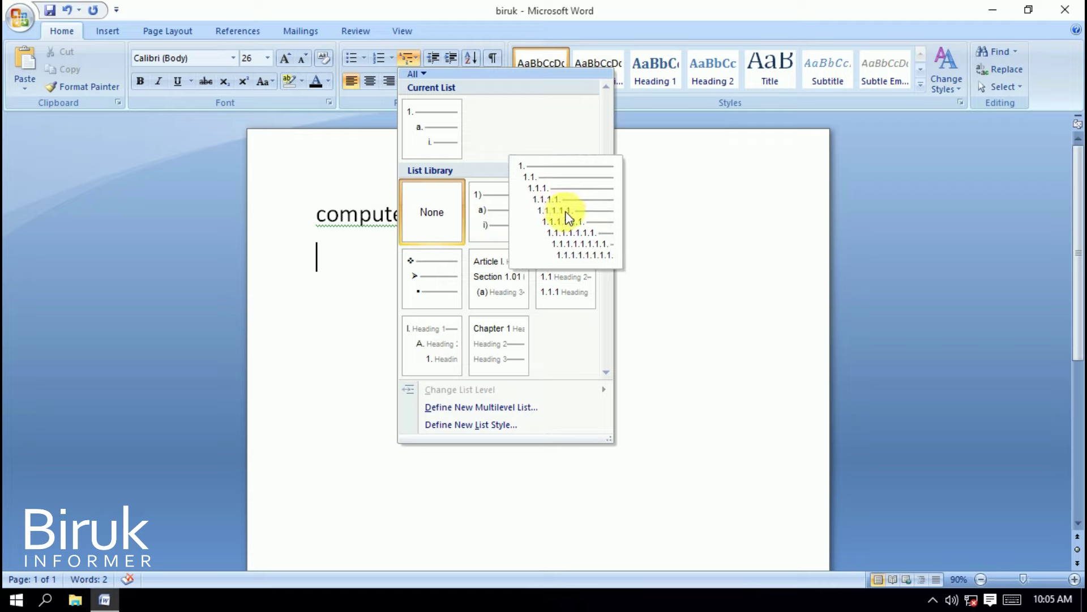
Apply the 1./1.1./1.1.1. multilevel list: 1. Hardware with three sub-items 1.1–1.3.
{"action": "left_click", "coordinate": [566, 214]}
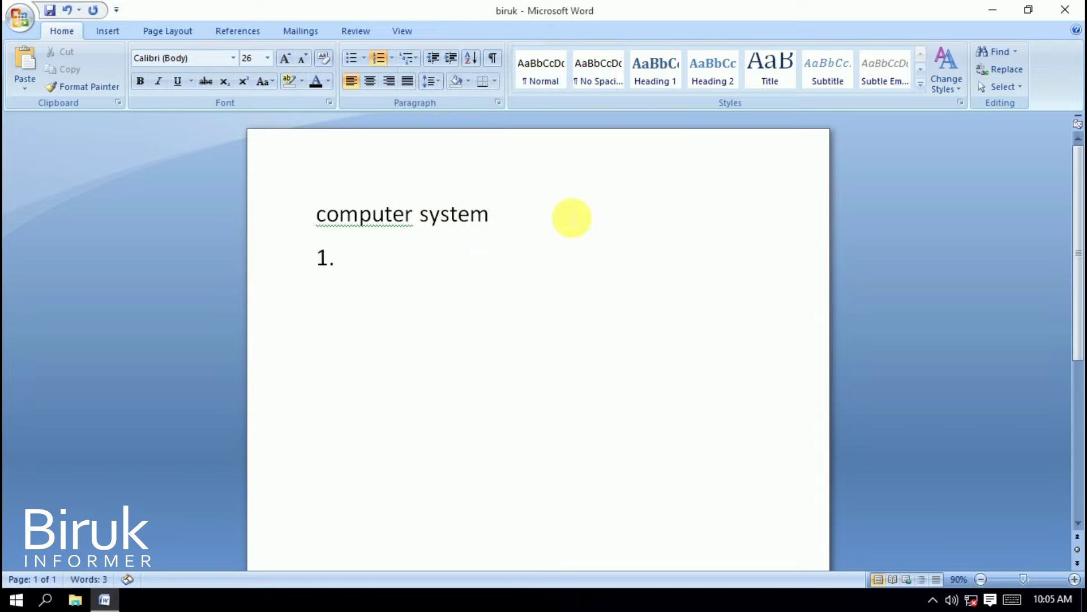
{"action": "type", "text": "hardware"}
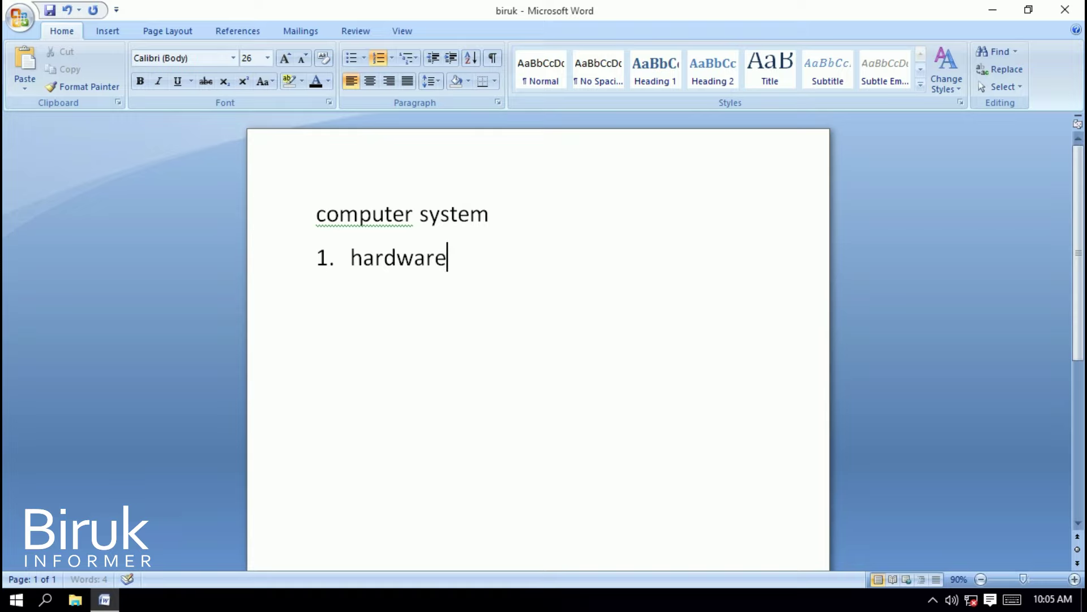
{"action": "key", "text": "Return"}
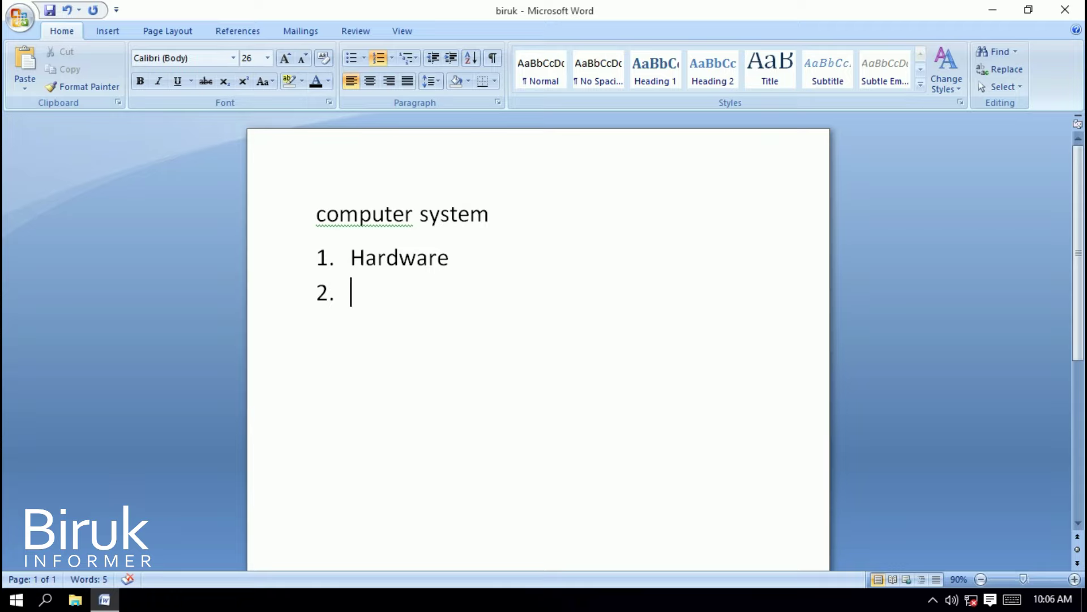
{"action": "key", "text": "Tab"}
{"action": "type", "text": "ghfhjfhjfj"}
{"action": "key", "text": "Return"}
{"action": "type", "text": "jkgjkgjk"}
{"action": "key", "text": "Return"}
{"action": "type", "text": "jkgkijgjkgjk"}
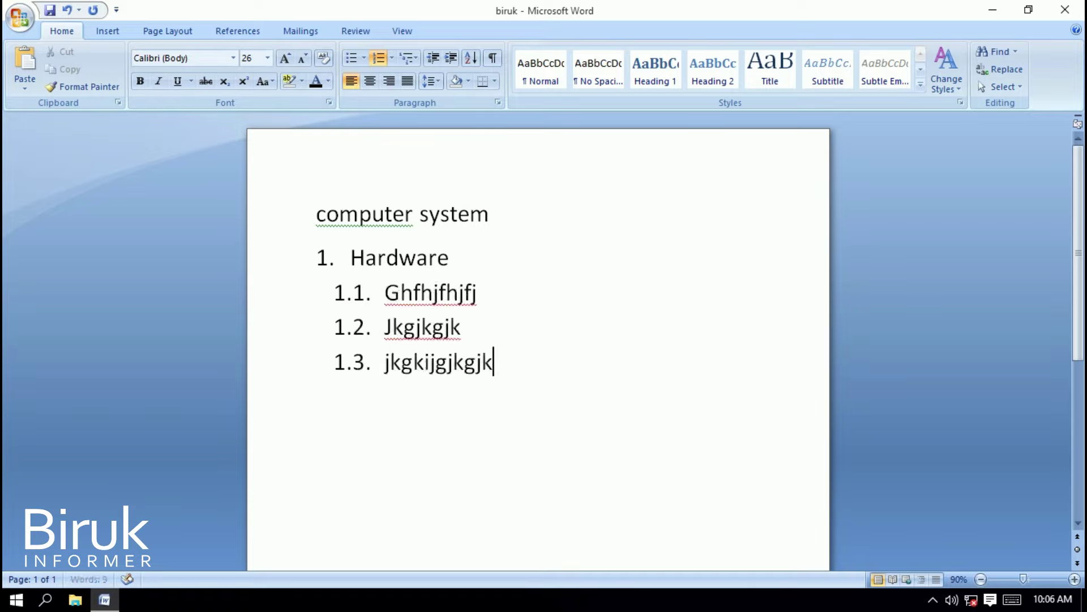
{"action": "key", "text": "Return"}
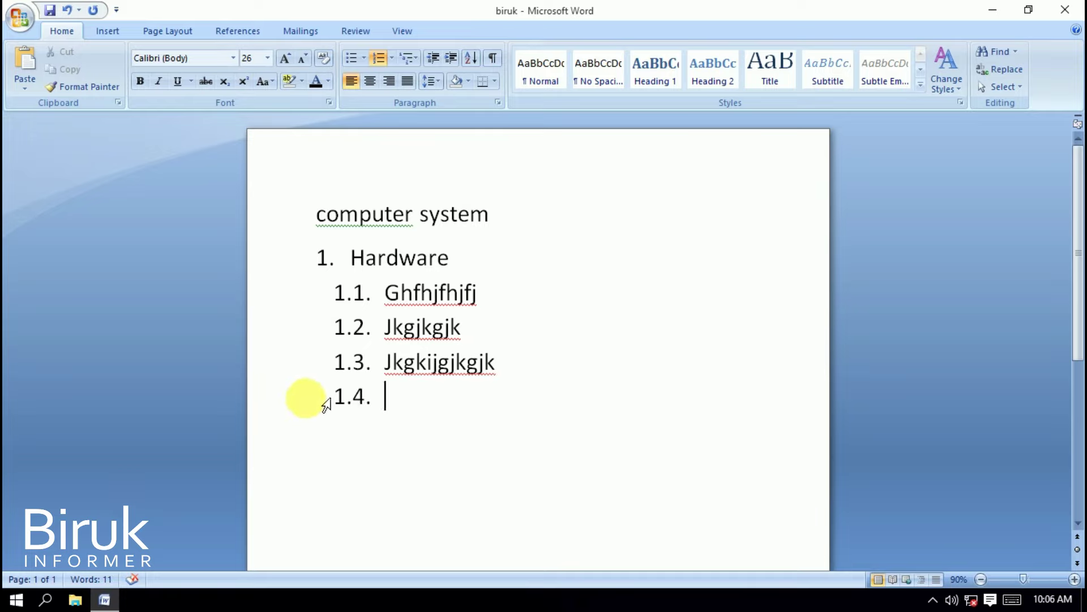
Promote the empty item to top level and type Software as item 2.
{"action": "key", "text": "shift+Tab"}
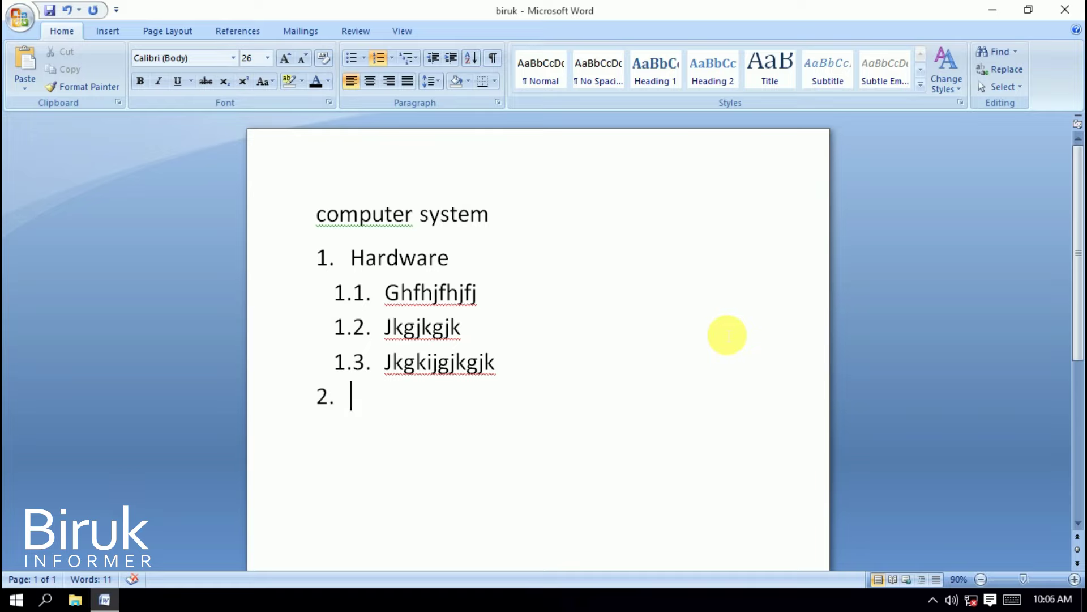
{"action": "type", "text": "software"}
{"action": "key", "text": "Return"}
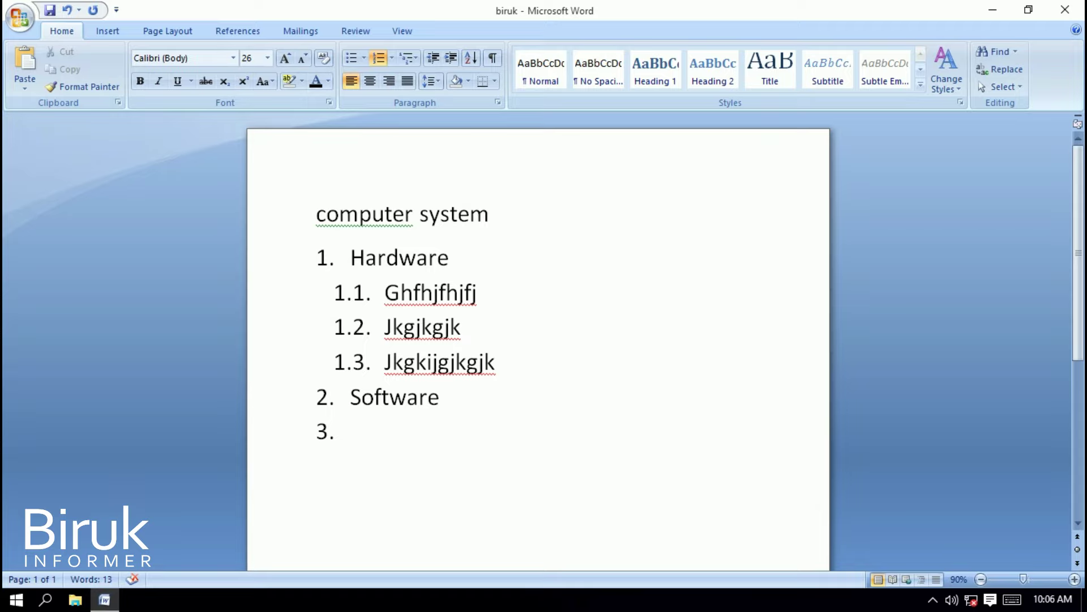
Add four sub-items 2.1–2.4 under Software, then end the numbering.
{"action": "key", "text": "Tab"}
{"action": "type", "text": "hvhjvhj"}
{"action": "key", "text": "Return"}
{"action": "type", "text": "mjbgjkgjk"}
{"action": "key", "text": "Return"}
{"action": "type", "text": "jkgjkgjk"}
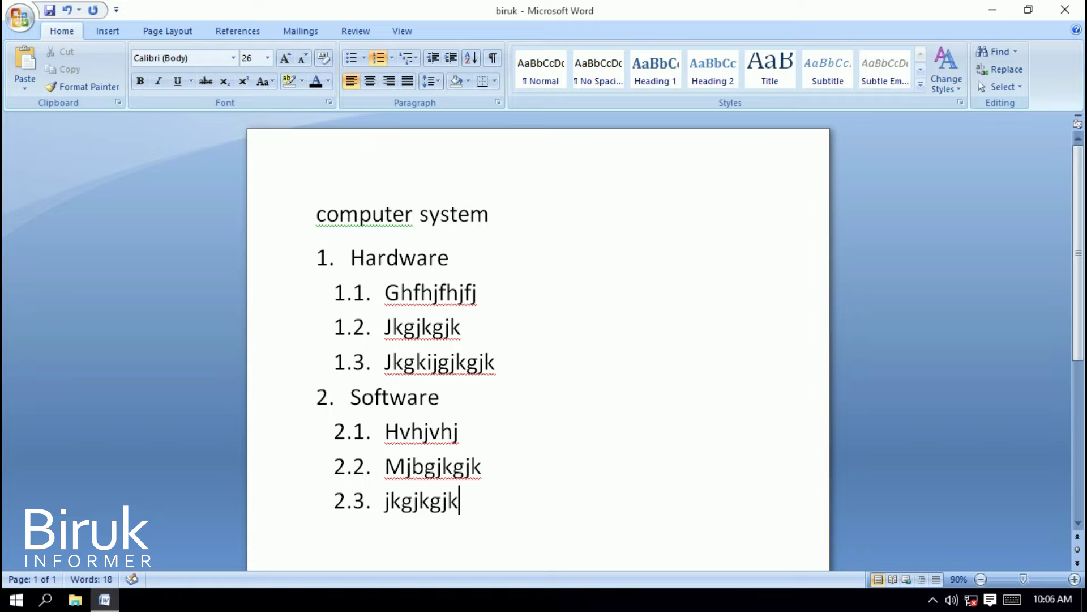
{"action": "key", "text": "Return"}
{"action": "type", "text": "hvghjghjgj"}
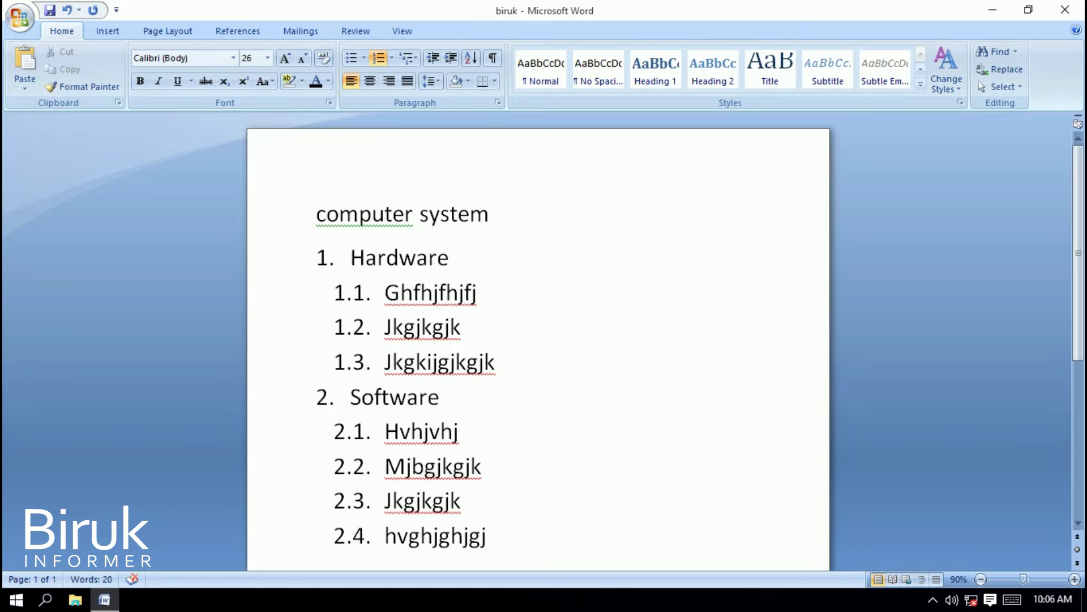
{"action": "key", "text": "Return"}
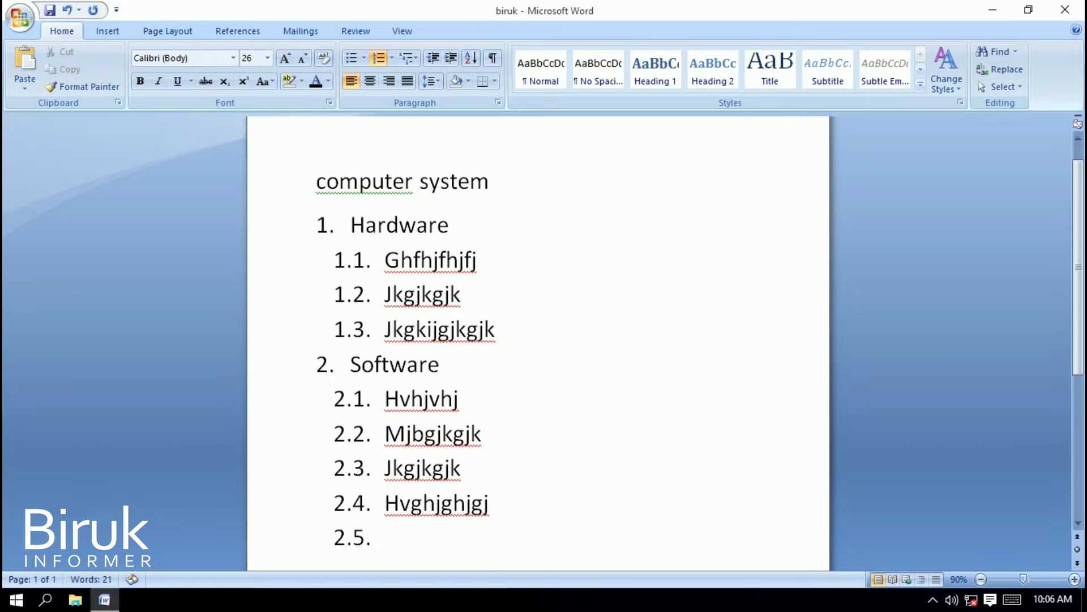
{"action": "key", "text": "shift+Tab"}
{"action": "key", "text": "Return"}
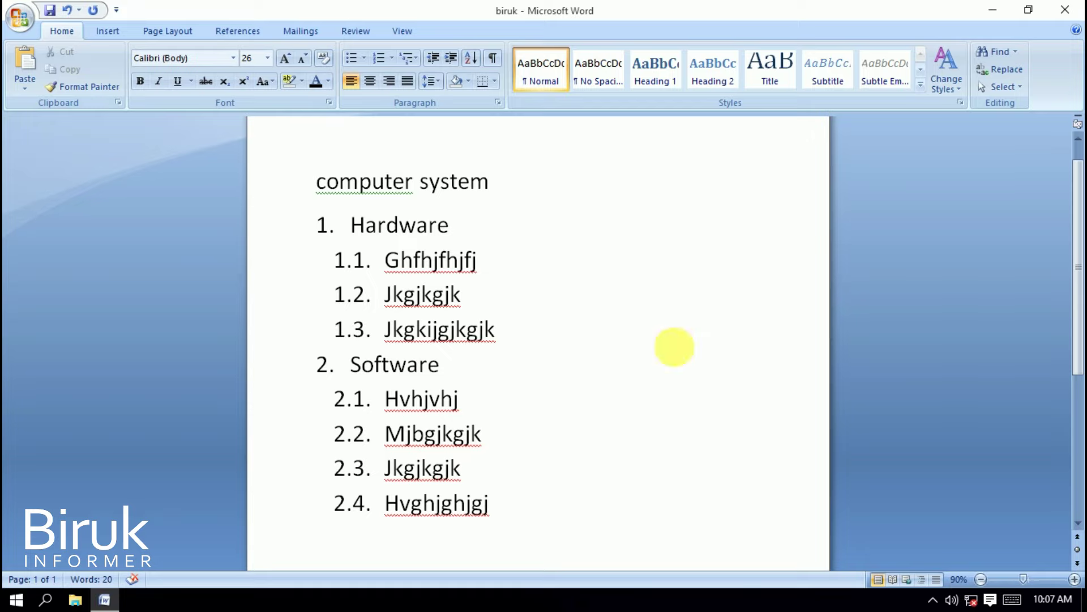
Delete the whole multilevel list, then type a new two-word title line and select it.
{"action": "left_click_drag", "start_coordinate": [416, 538], "coordinate": [275, 190]}
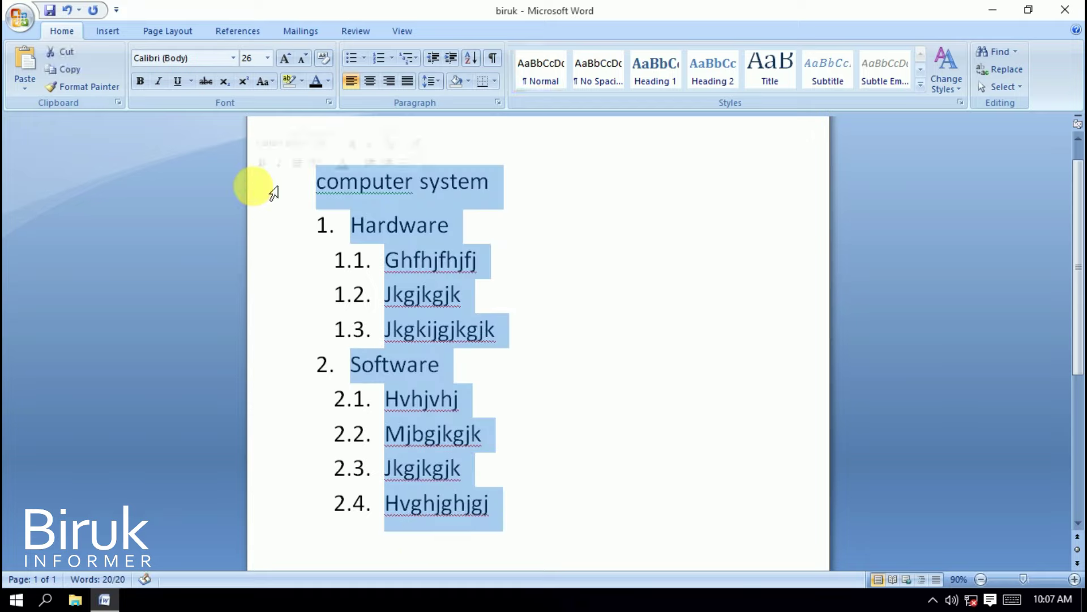
{"action": "key", "text": "Delete"}
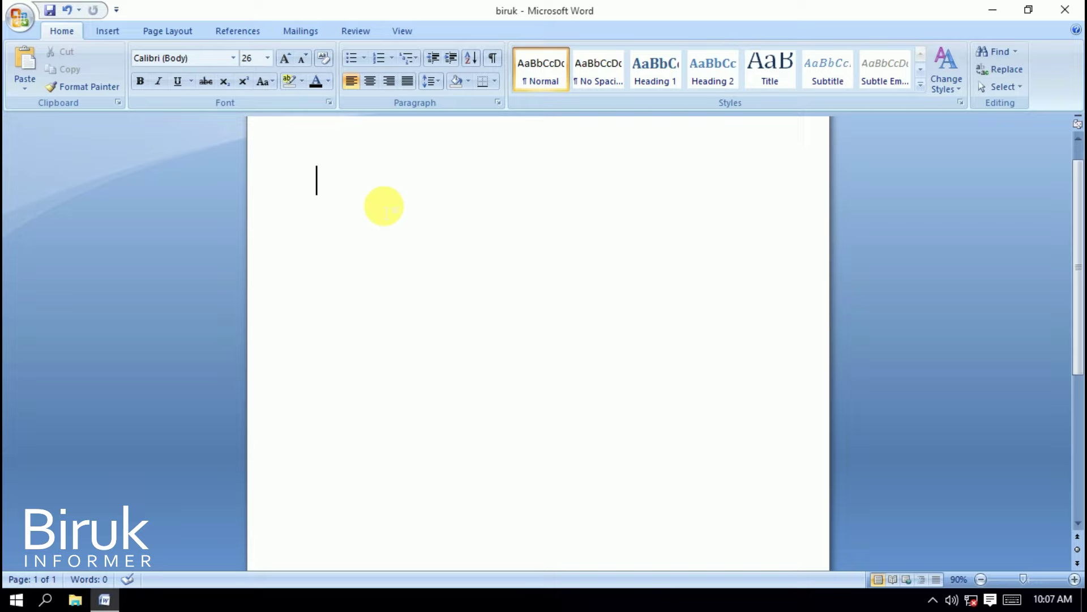
{"action": "type", "text": "biruk info"}
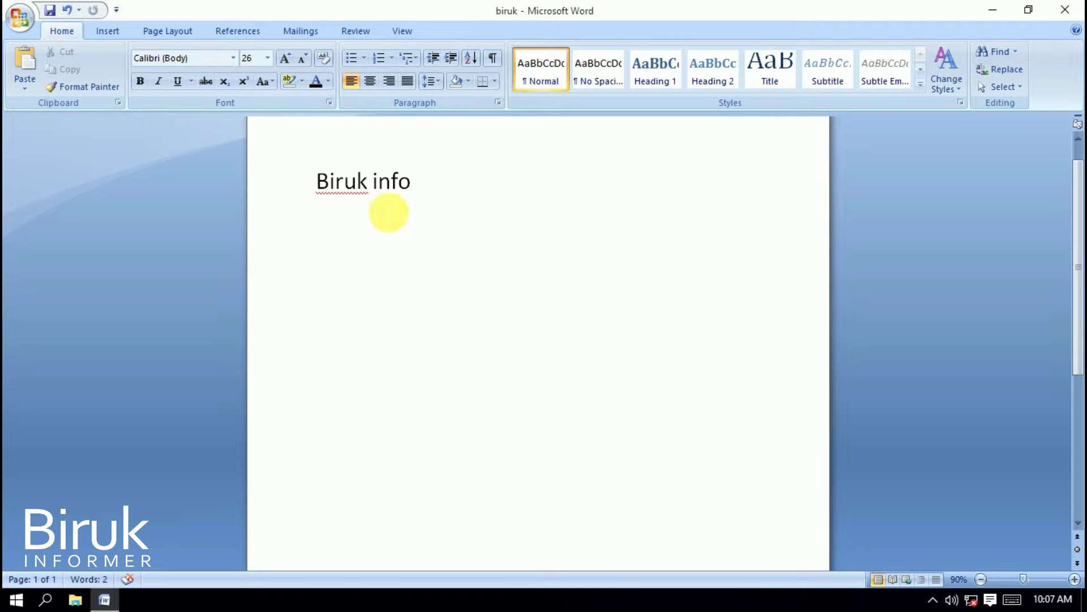
{"action": "scroll", "coordinate": [435, 180], "scroll_direction": "up", "scroll_amount": 1}
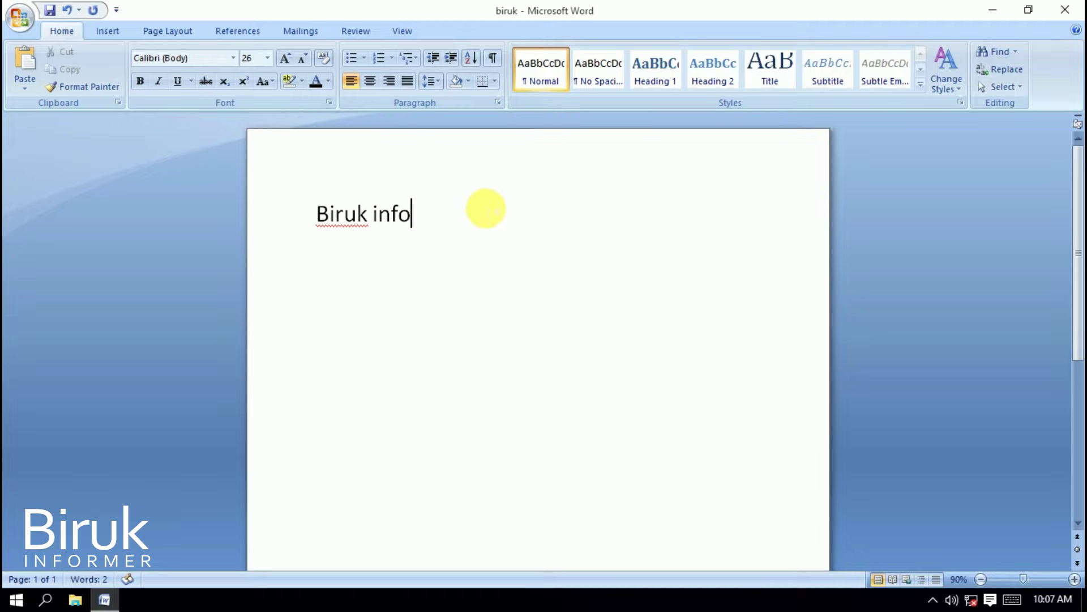
{"action": "left_click_drag", "start_coordinate": [412, 215], "coordinate": [317, 217]}
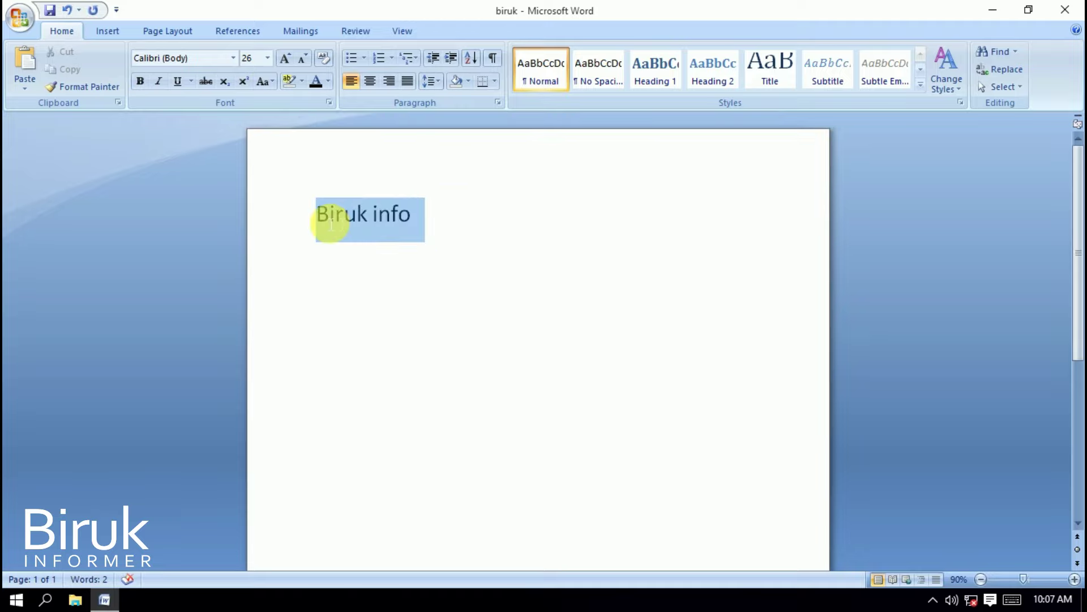
{"action": "left_click", "coordinate": [370, 82]}
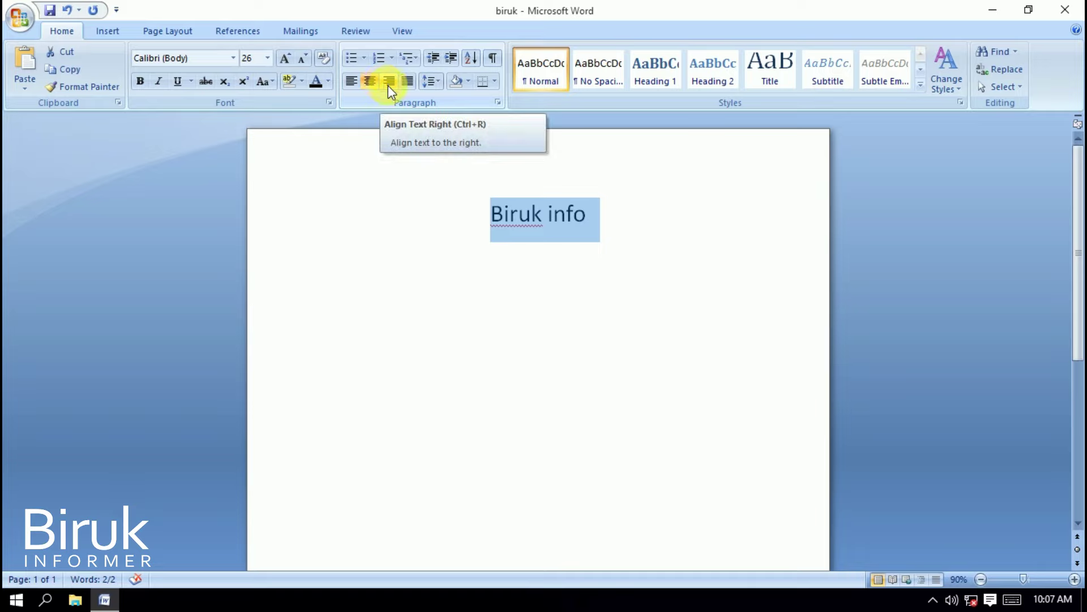
{"action": "left_click", "coordinate": [388, 86]}
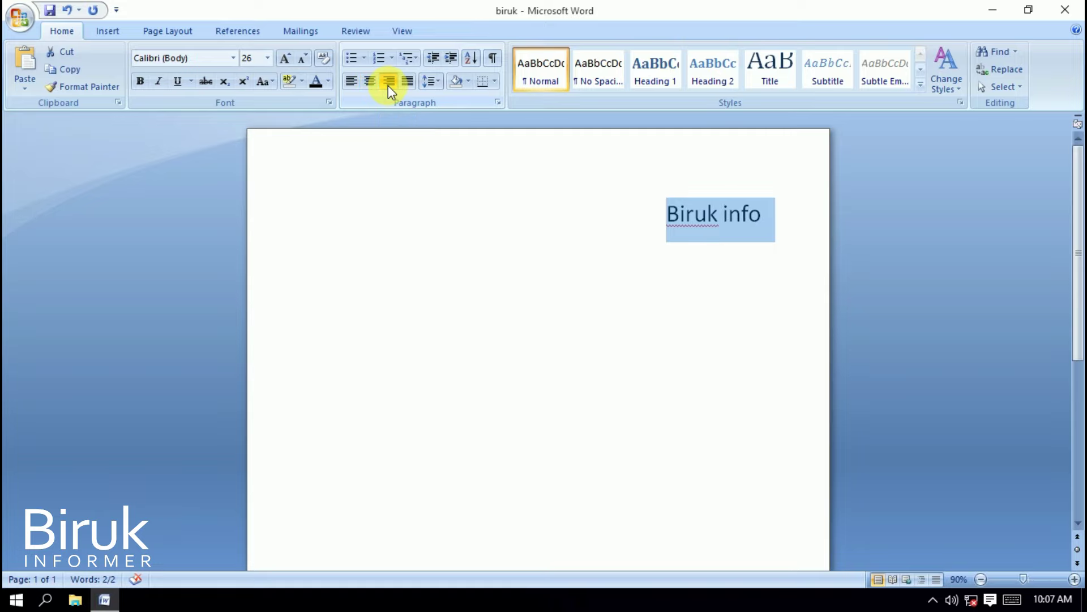
{"action": "left_click", "coordinate": [353, 84]}
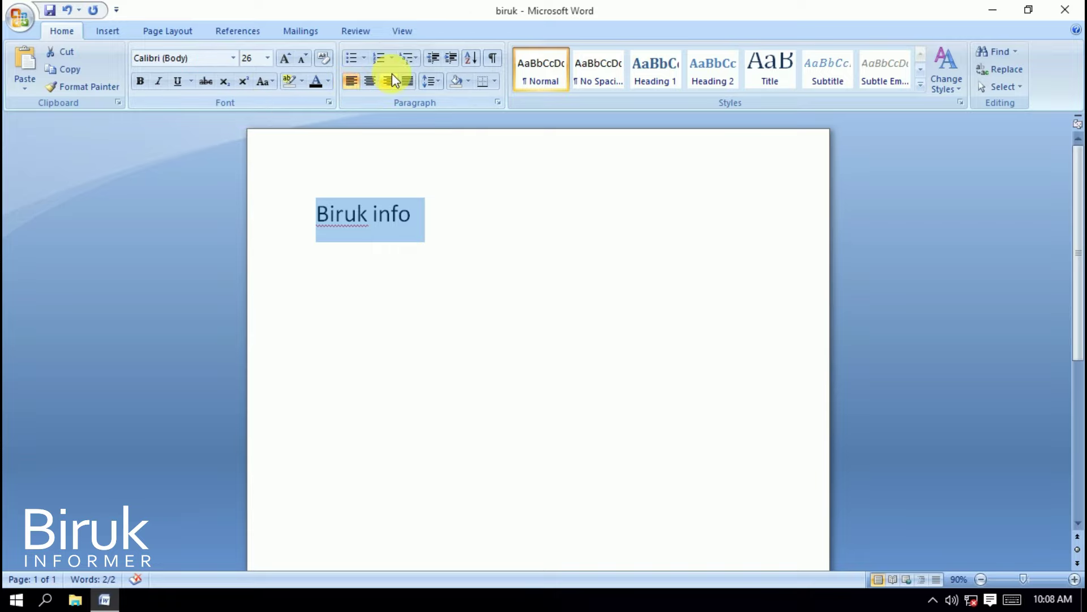
{"action": "left_click", "coordinate": [370, 81]}
{"action": "left_click", "coordinate": [388, 82]}
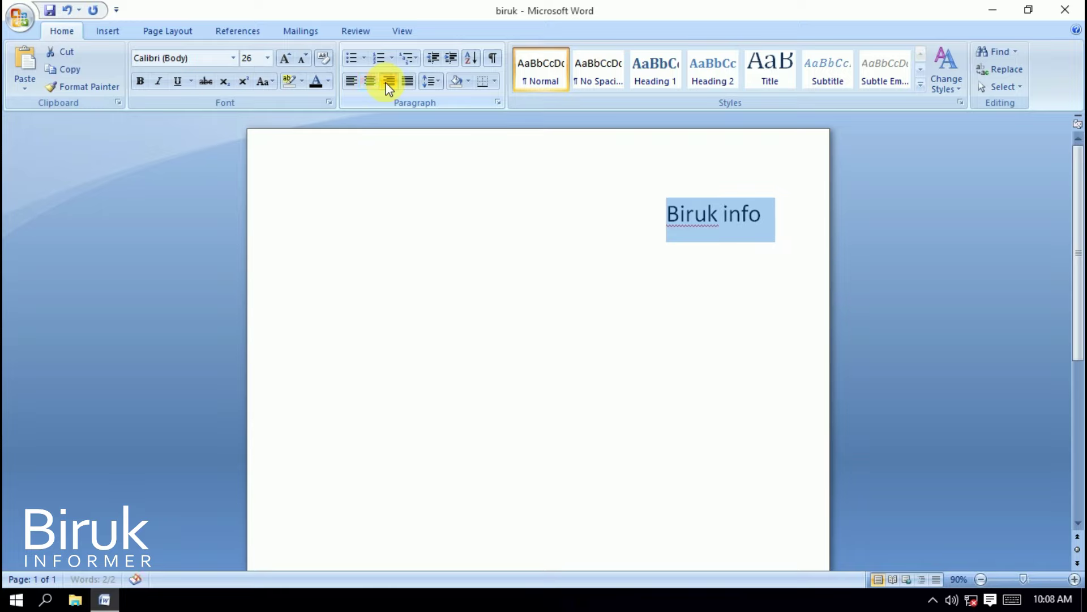
{"action": "left_click", "coordinate": [352, 81]}
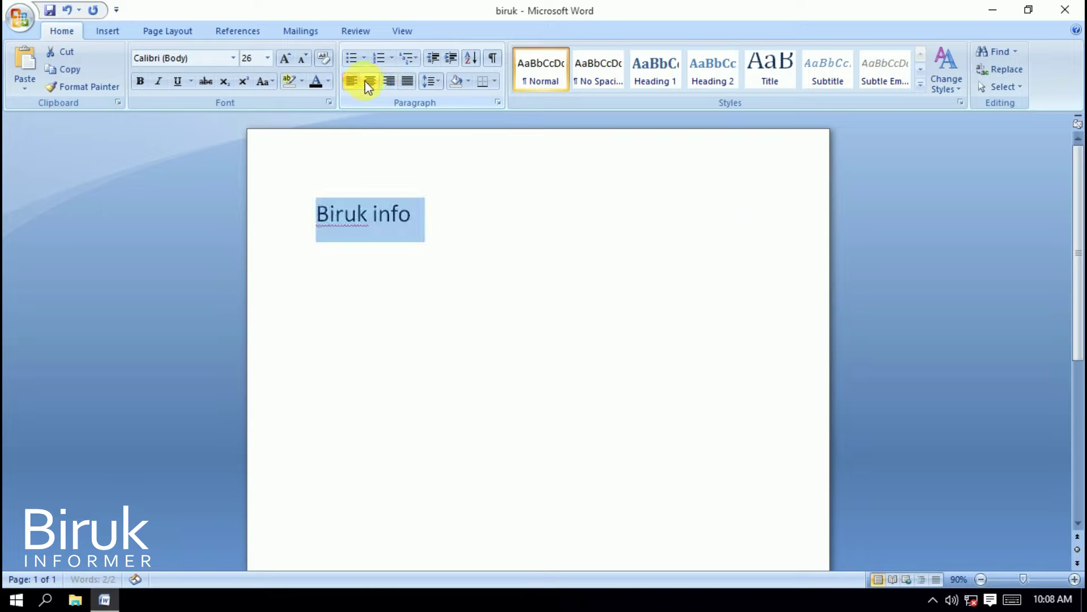
{"action": "left_click", "coordinate": [445, 201]}
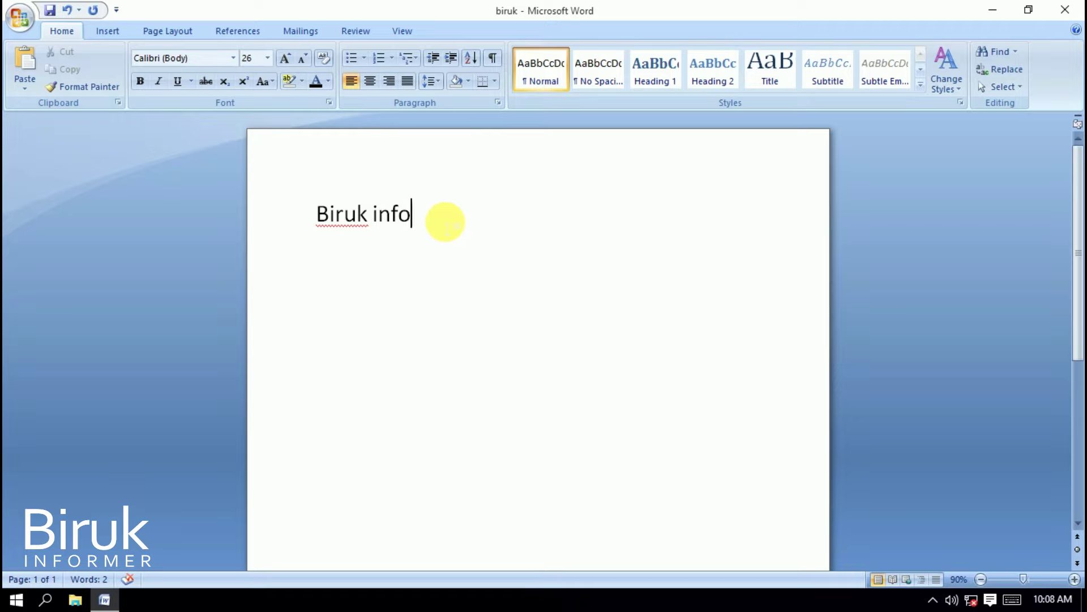
{"action": "key", "text": "Return"}
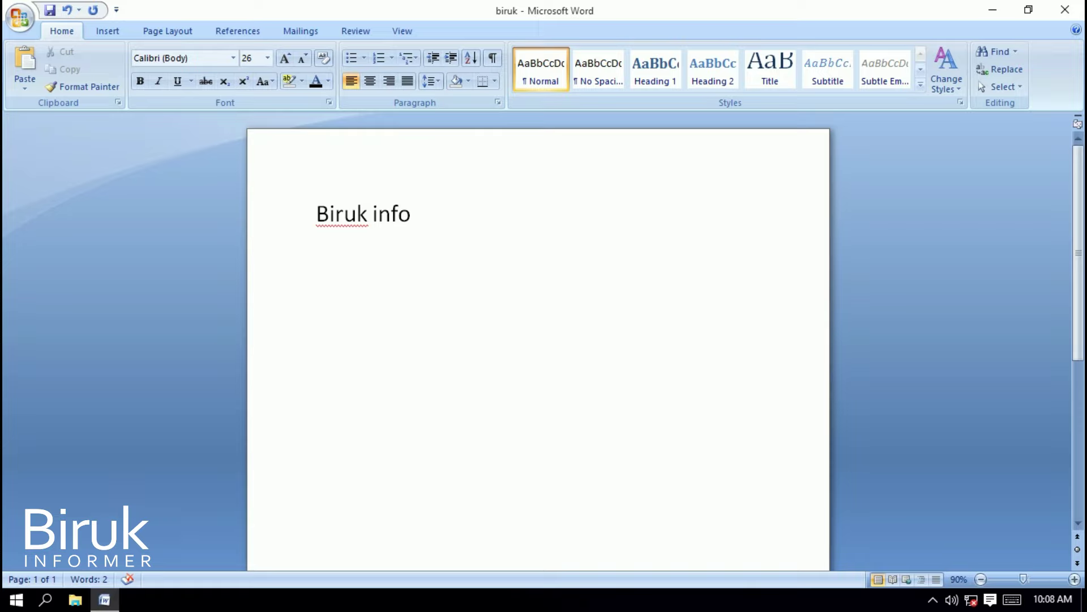
Type 'youtube channel', then select both lines and set them to 3.0 line spacing.
{"action": "type", "text": "youtube channel"}
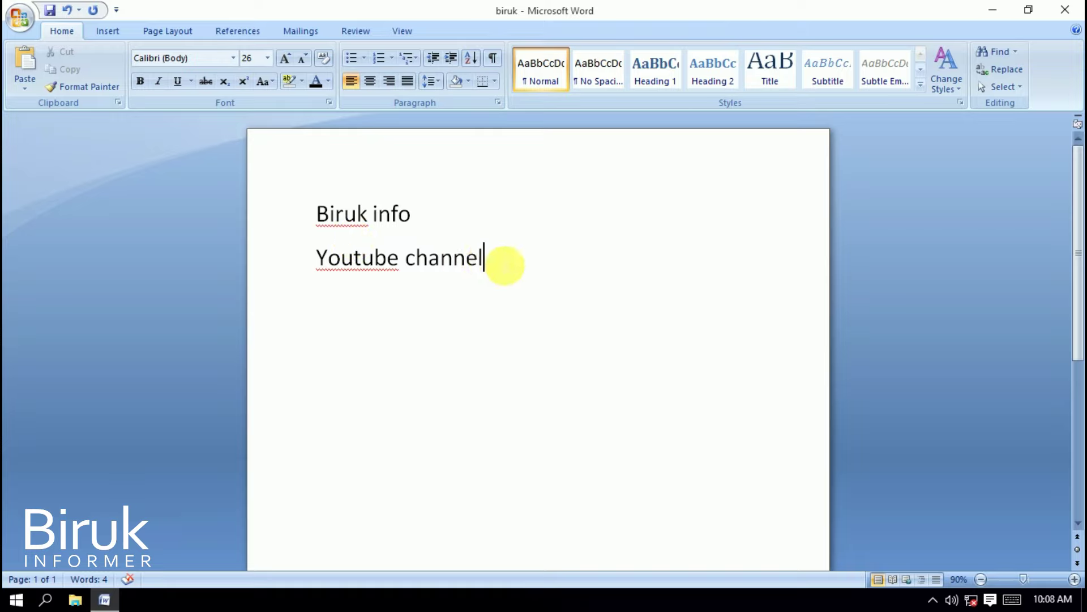
{"action": "left_click_drag", "start_coordinate": [504, 264], "coordinate": [328, 220]}
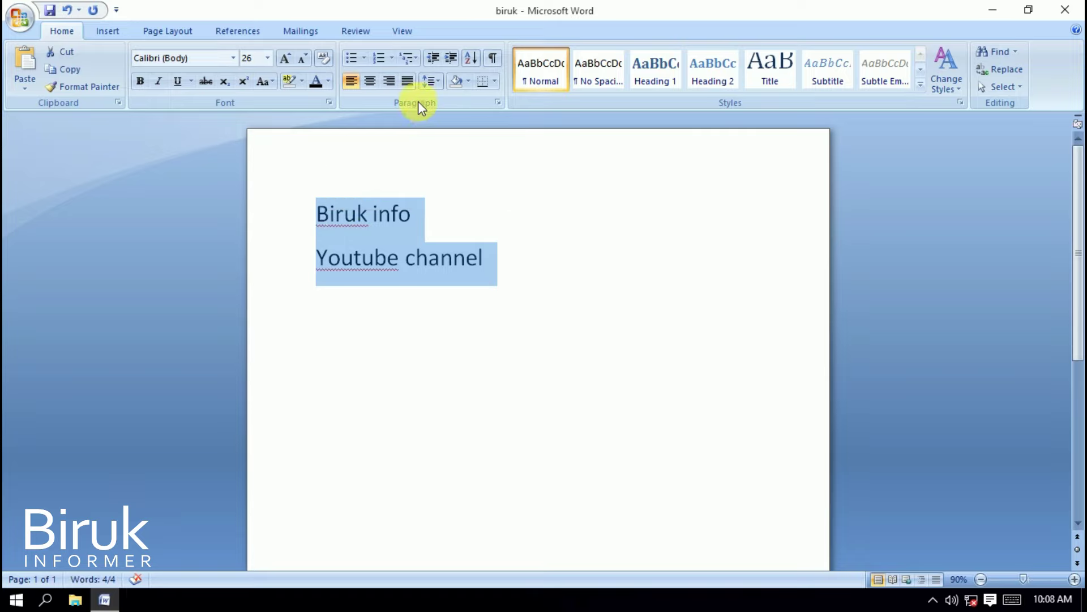
{"action": "left_click", "coordinate": [429, 85]}
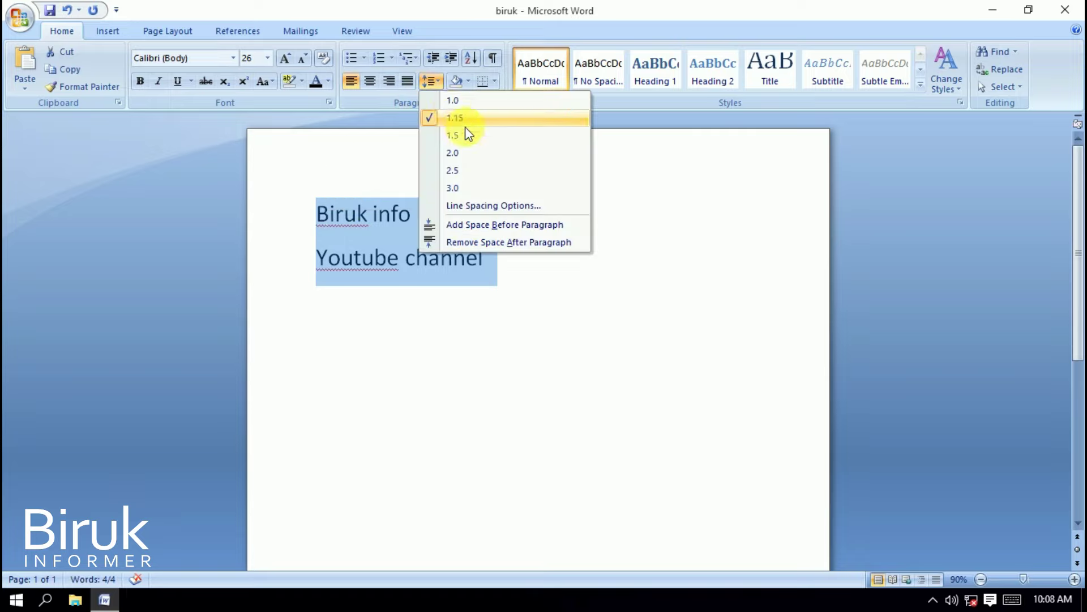
{"action": "left_click", "coordinate": [462, 187]}
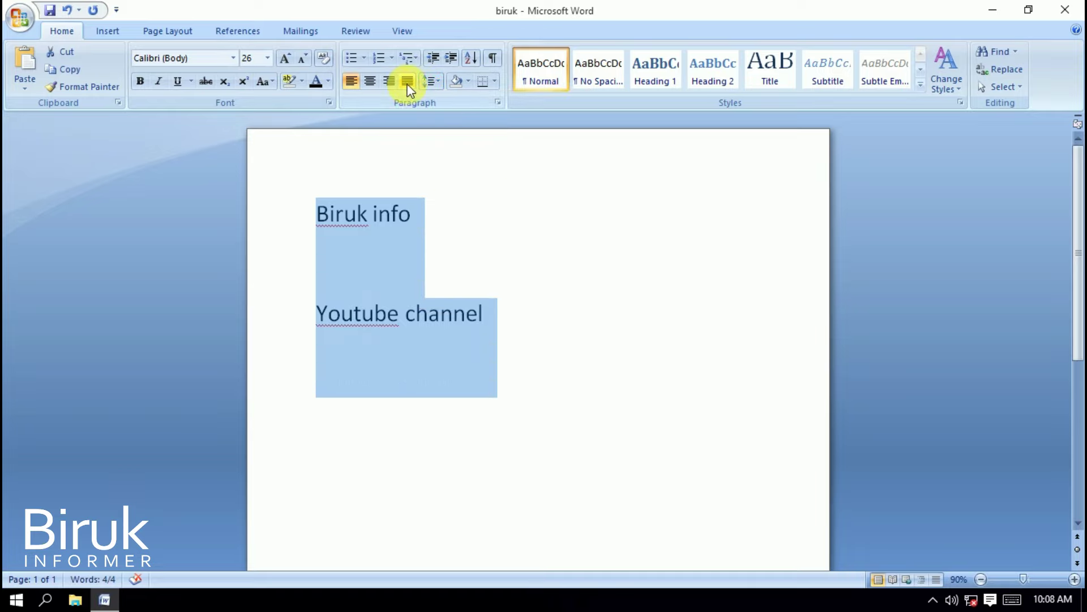
{"action": "left_click", "coordinate": [430, 82]}
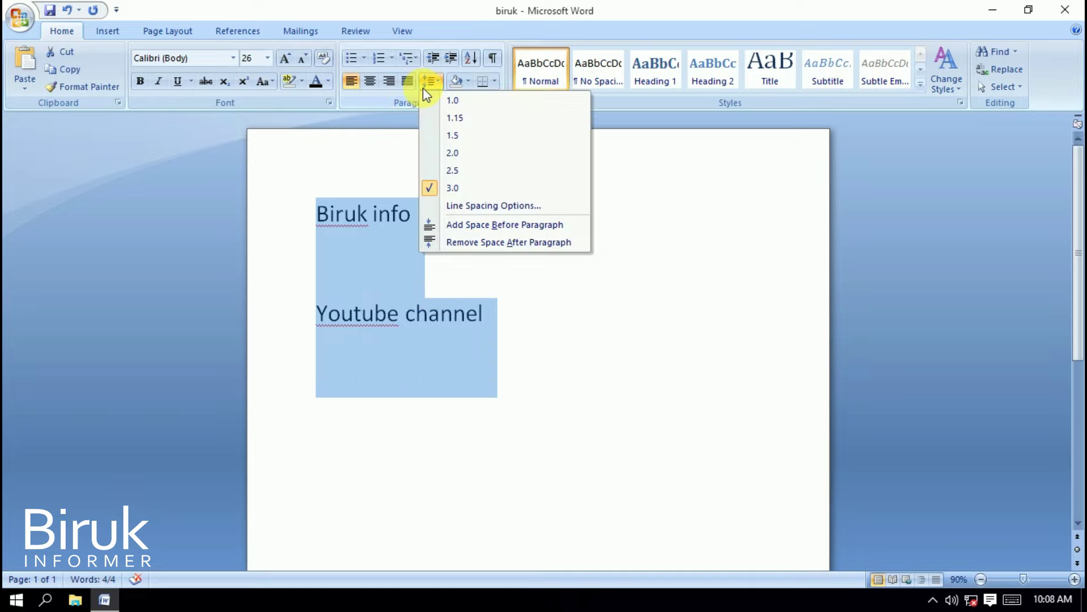
{"action": "left_click", "coordinate": [451, 188]}
Try 1.0 single line spacing on the two lines.
{"action": "left_click", "coordinate": [363, 245]}
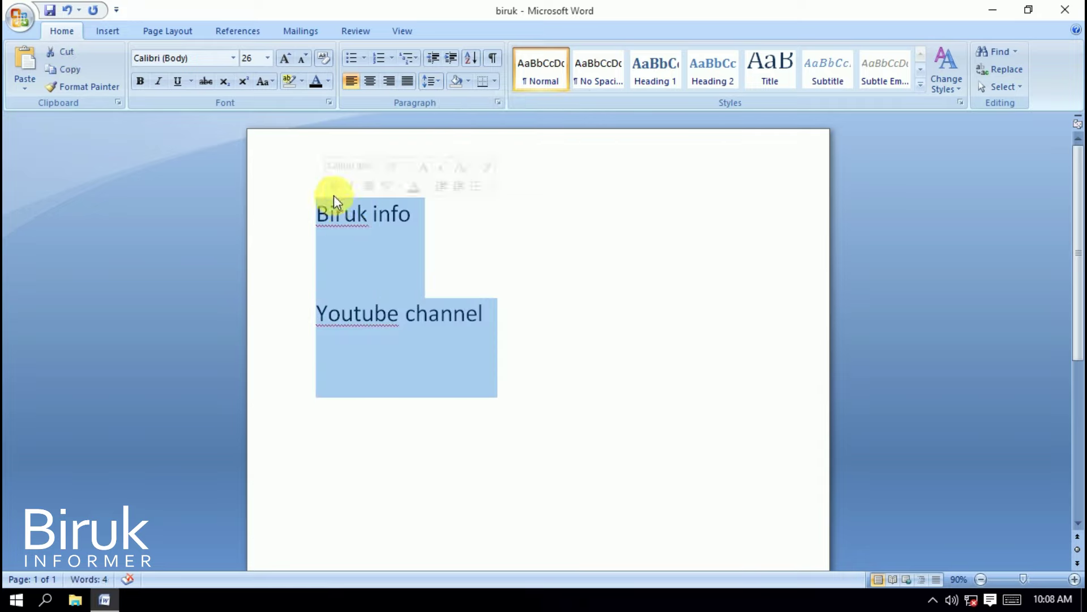
{"action": "left_click", "coordinate": [431, 83]}
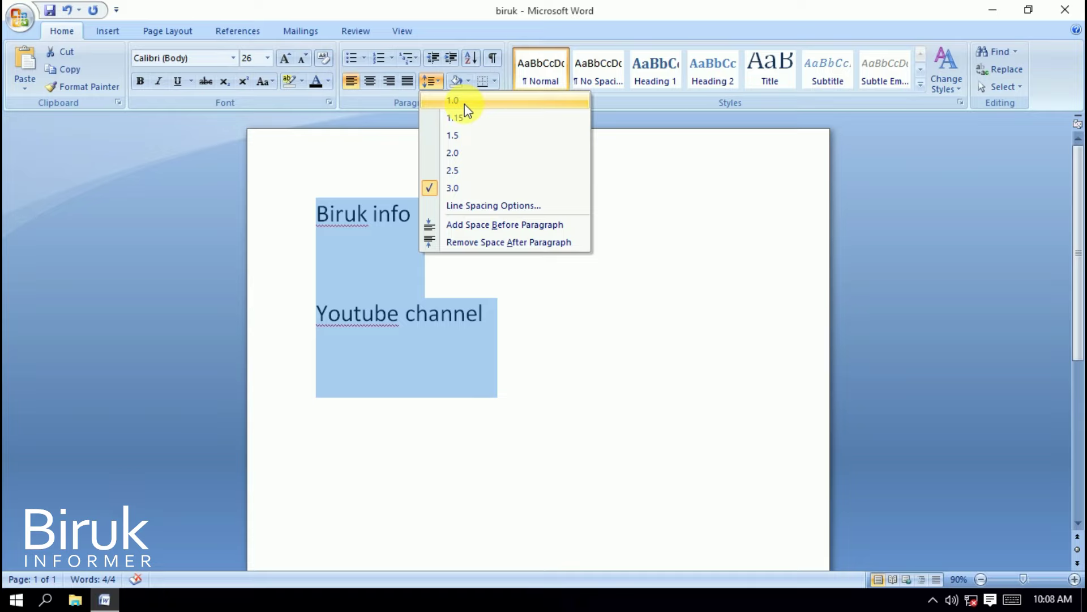
{"action": "left_click", "coordinate": [464, 102]}
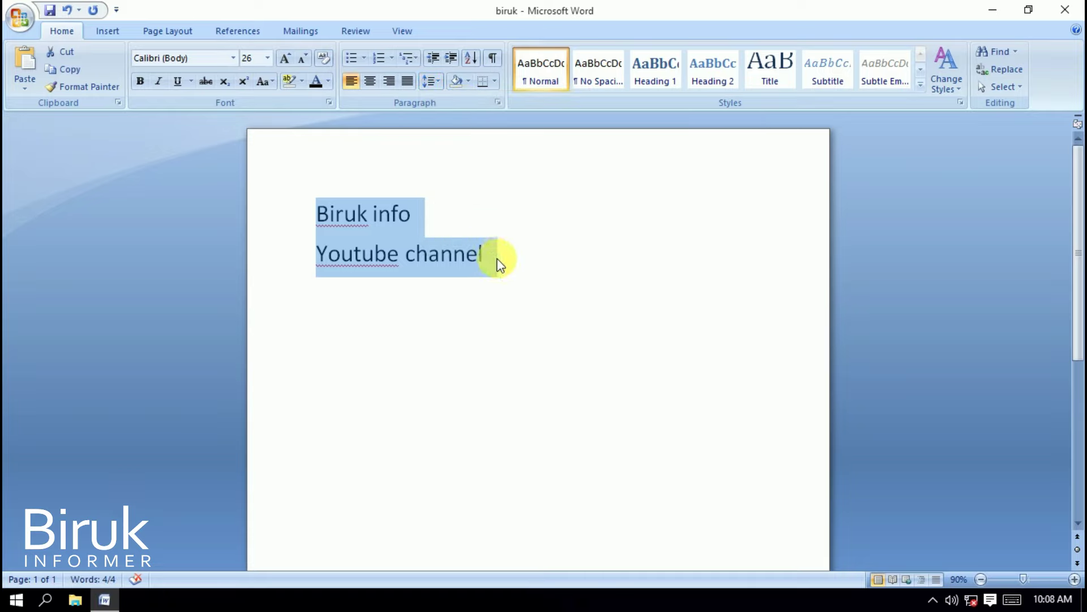
{"action": "left_click", "coordinate": [497, 260]}
{"action": "left_click_drag", "start_coordinate": [525, 249], "coordinate": [320, 214]}
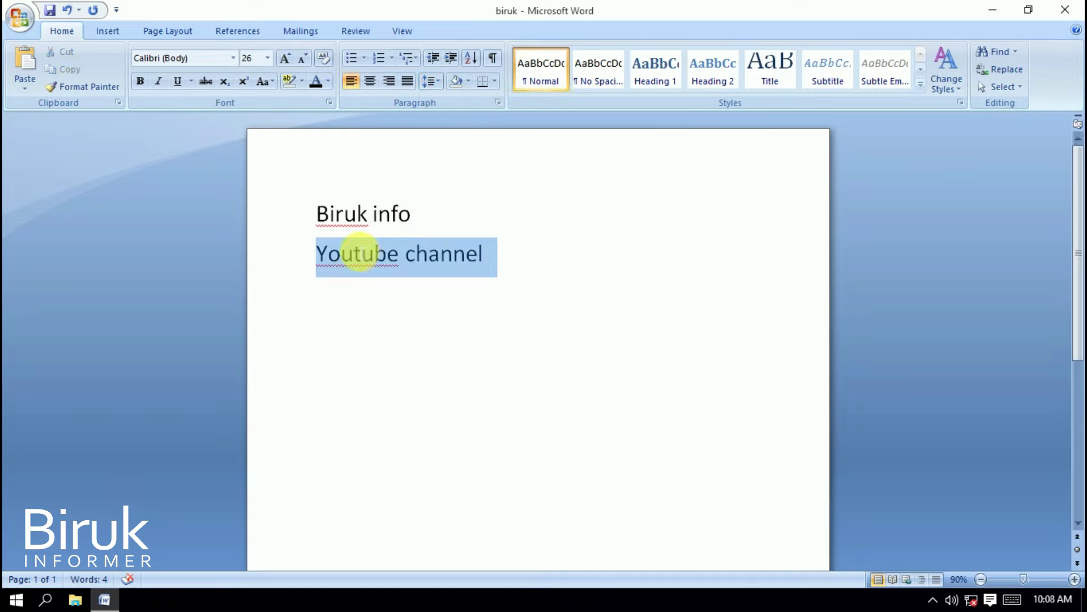
{"action": "left_click", "coordinate": [430, 82]}
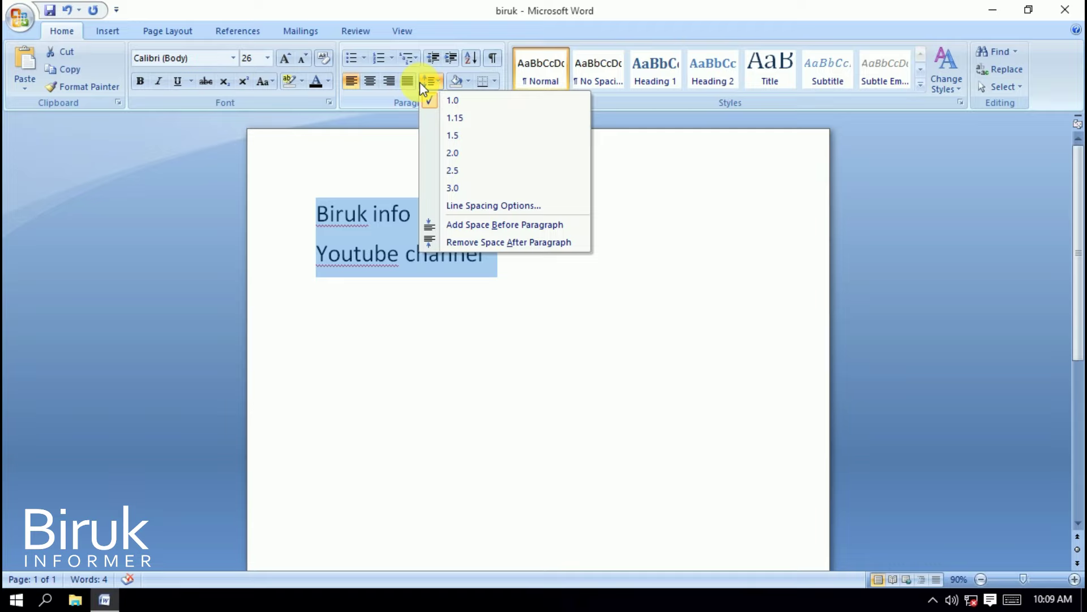
{"action": "left_click", "coordinate": [459, 100]}
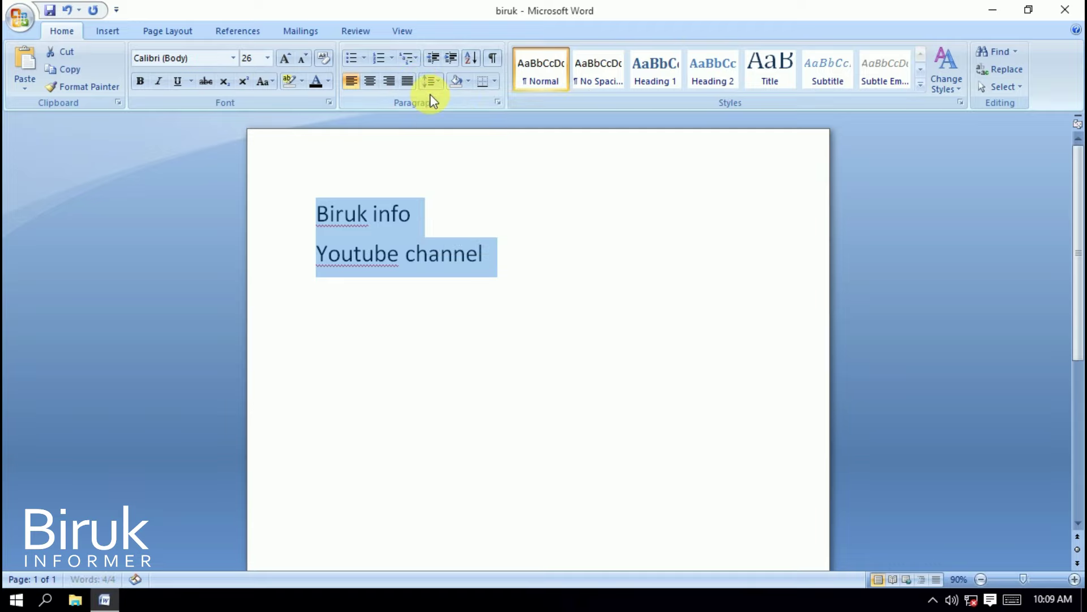
Set both lines back to 3.0 line spacing, then select all the document text.
{"action": "left_click", "coordinate": [429, 85]}
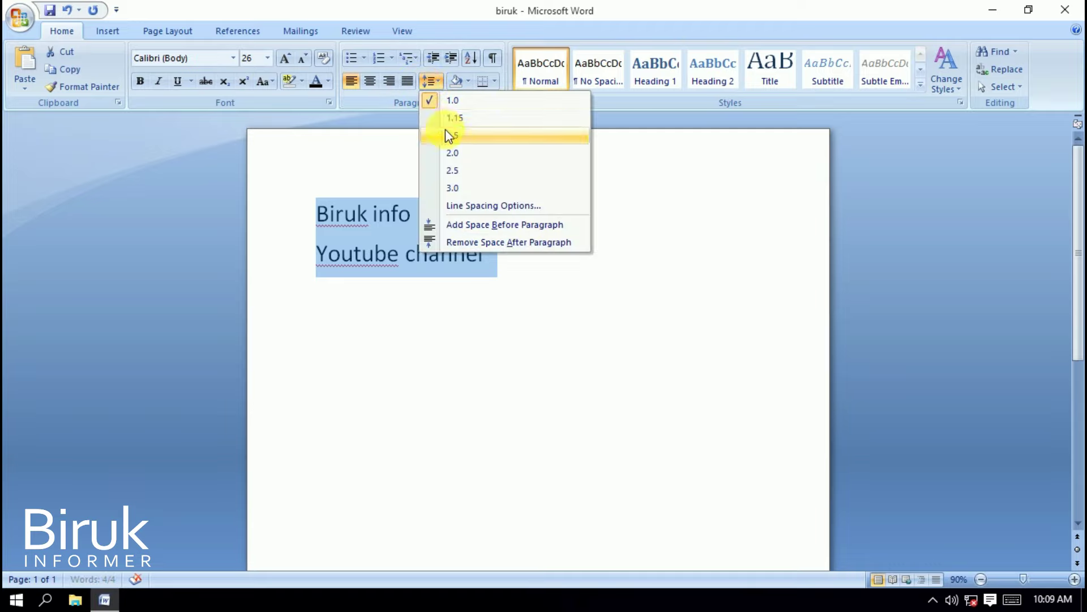
{"action": "left_click", "coordinate": [469, 190]}
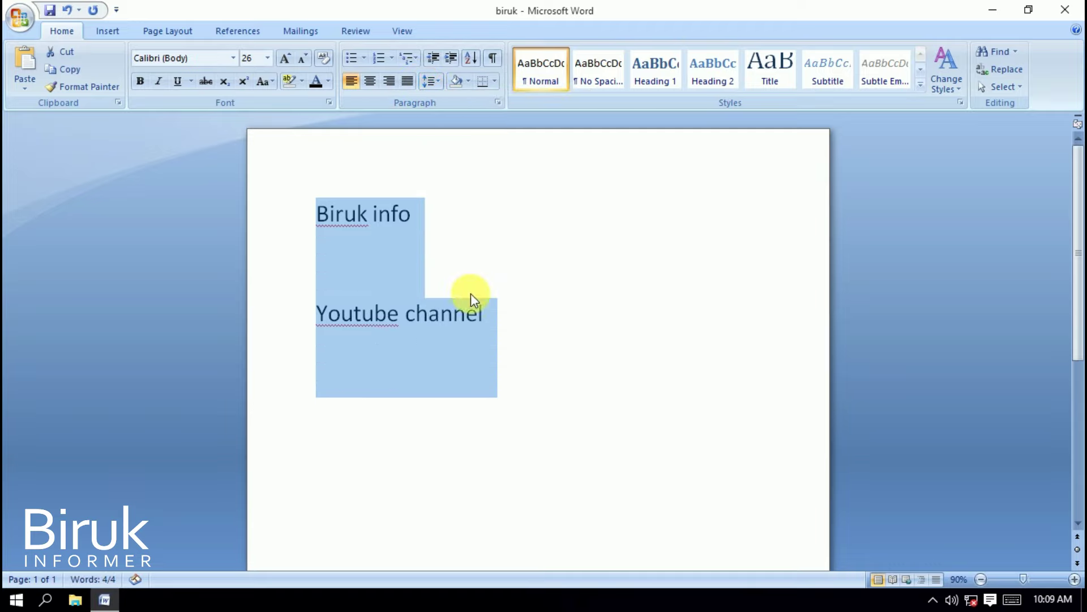
{"action": "left_click", "coordinate": [494, 318]}
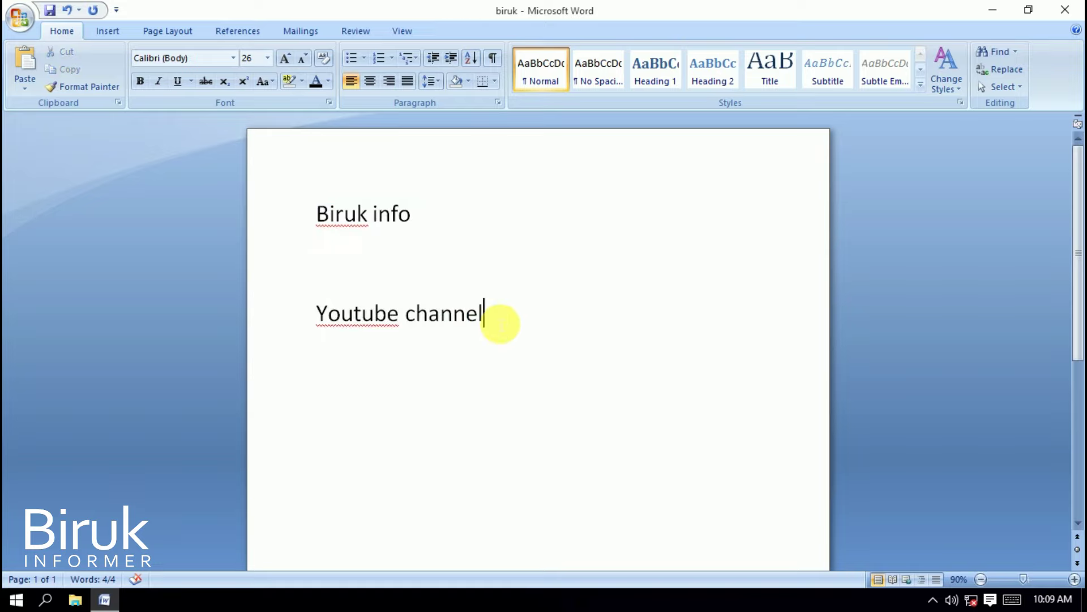
{"action": "key", "text": "ctrl+a"}
Replace the selected text with two lines, 'hjggjkgjkgkj' and 'kgfjk'.
{"action": "key", "text": "Delete"}
{"action": "type", "text": "hjggjkgjkgkj"}
{"action": "key", "text": "Return"}
{"action": "type", "text": "kgfjk"}
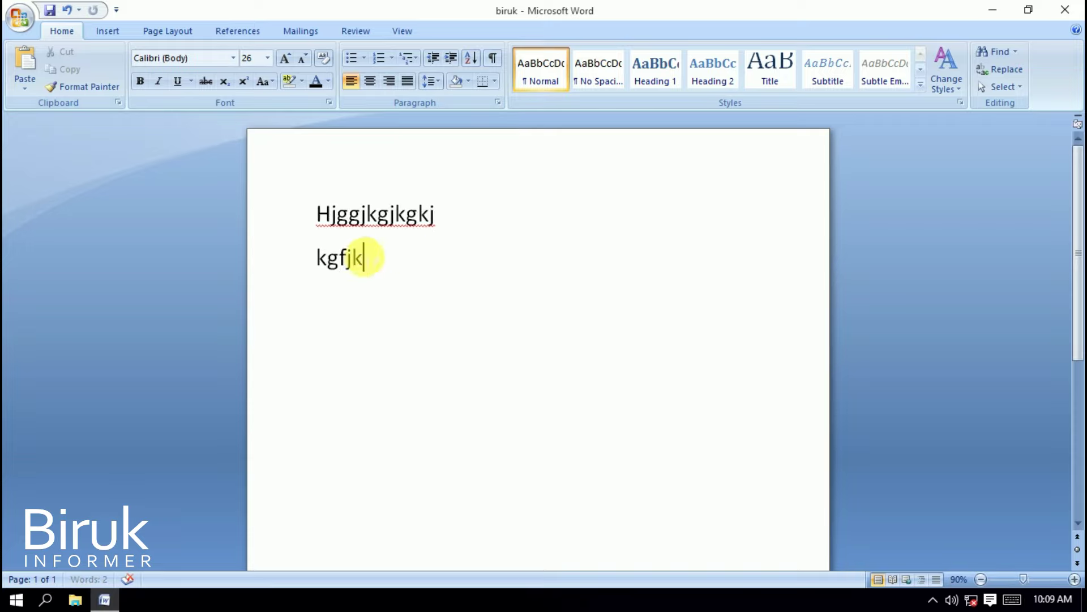
Set both new lines to 1.0 single line spacing.
{"action": "left_click_drag", "start_coordinate": [364, 258], "coordinate": [318, 214]}
{"action": "left_click", "coordinate": [424, 79]}
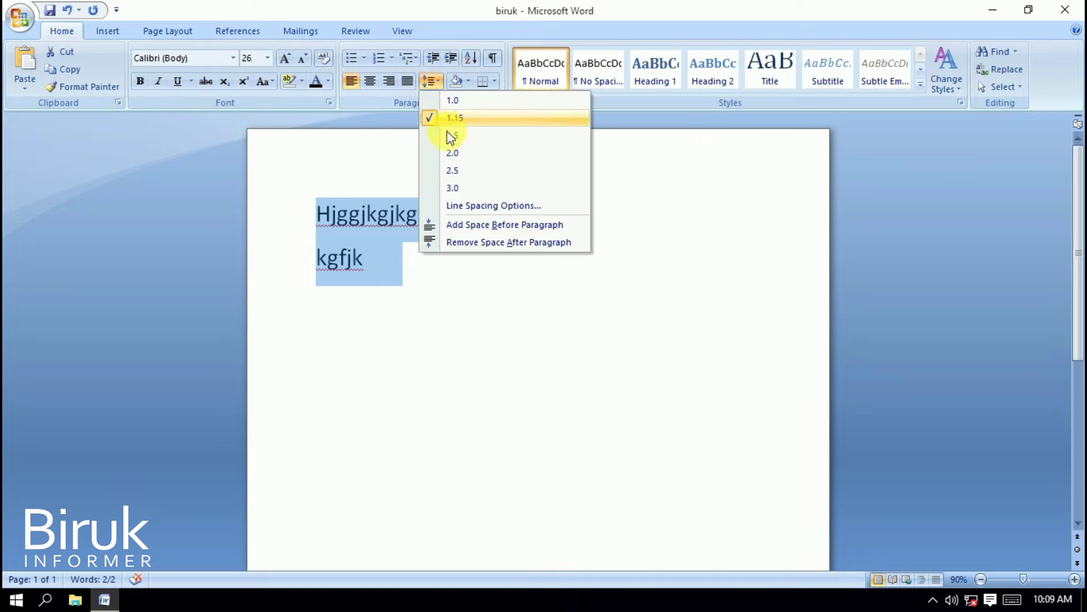
{"action": "left_click", "coordinate": [465, 100]}
{"action": "left_click", "coordinate": [471, 293]}
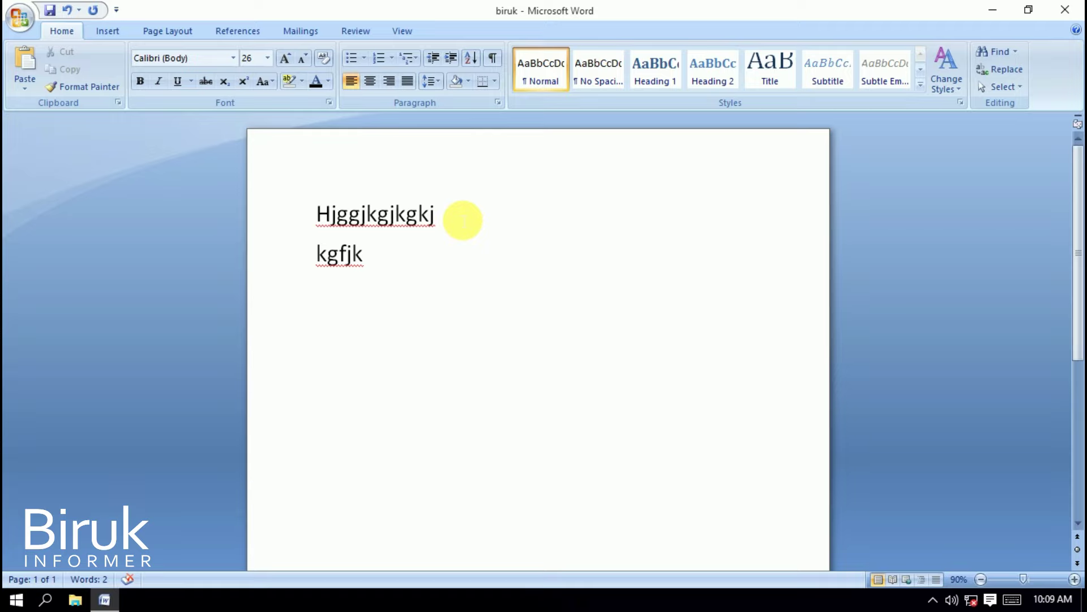
{"action": "left_click_drag", "start_coordinate": [463, 221], "coordinate": [320, 221]}
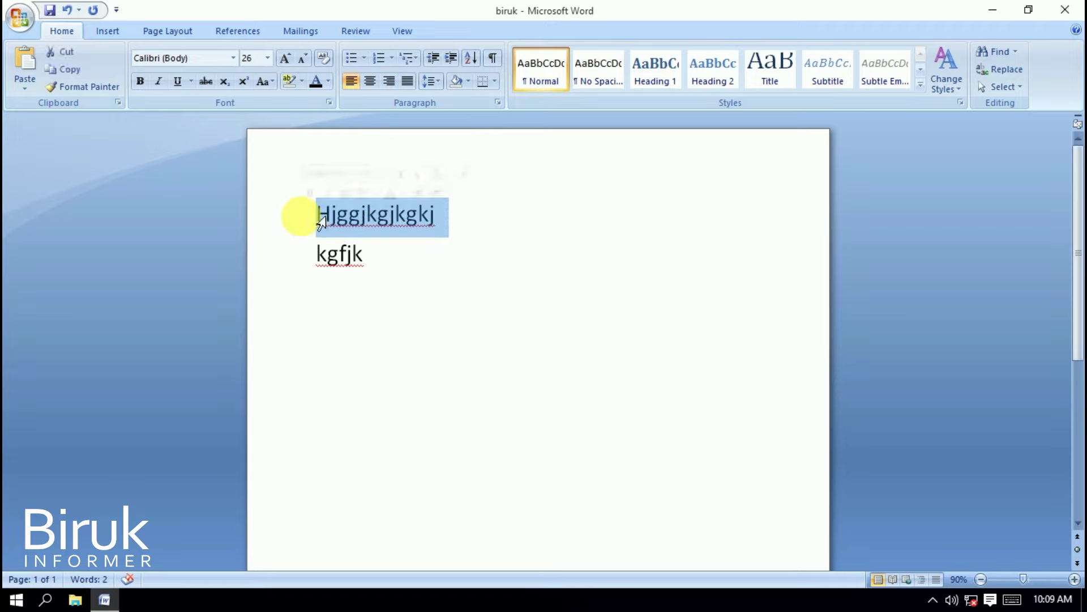
{"action": "left_click", "coordinate": [466, 84]}
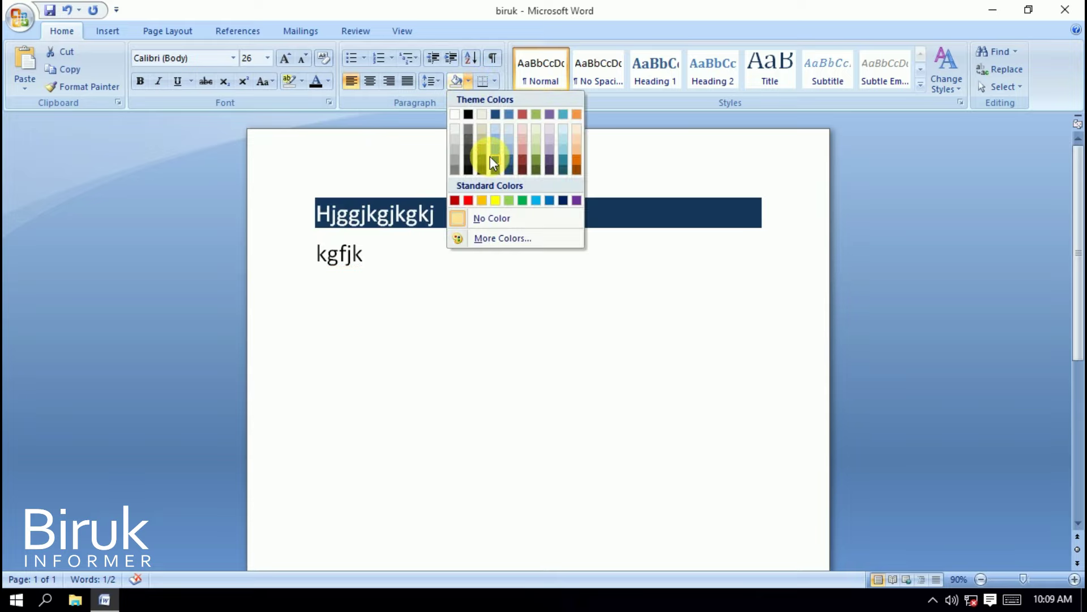
{"action": "left_click", "coordinate": [498, 199]}
{"action": "left_click", "coordinate": [501, 273]}
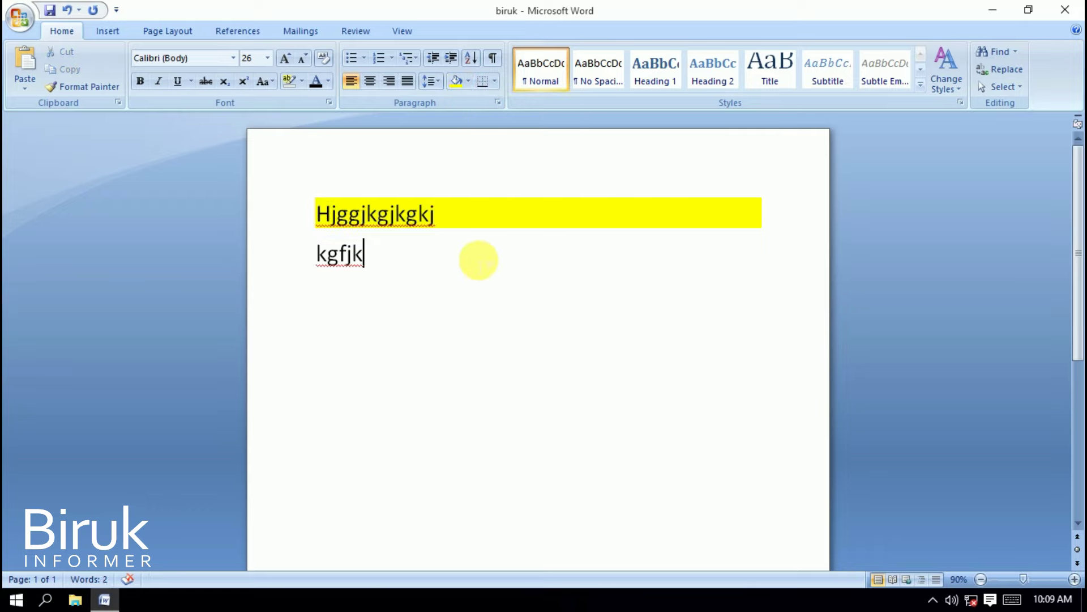
{"action": "left_click_drag", "start_coordinate": [478, 260], "coordinate": [287, 259]}
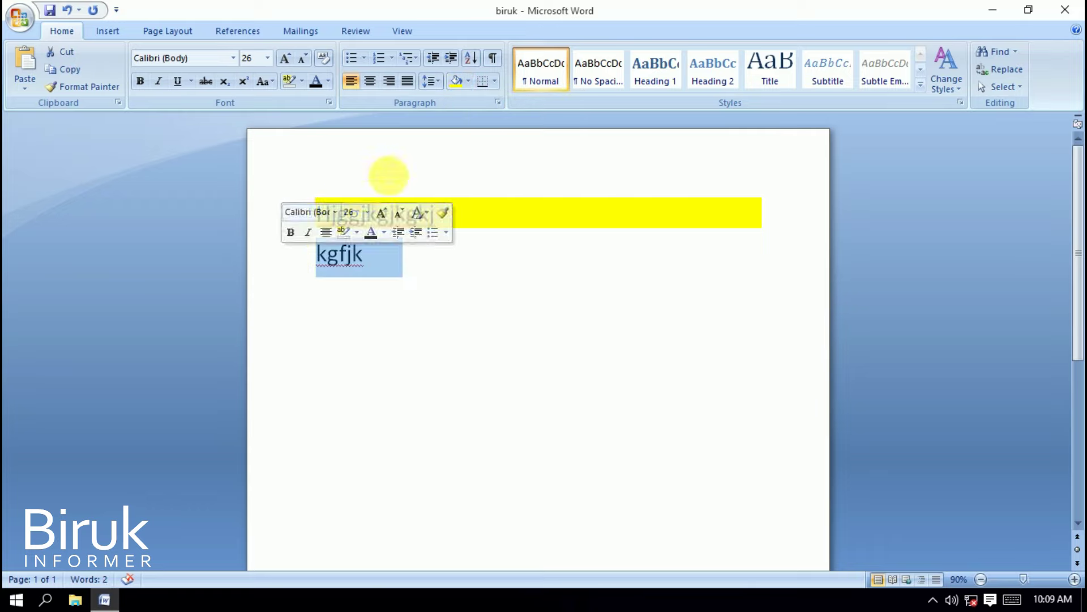
{"action": "left_click", "coordinate": [468, 80]}
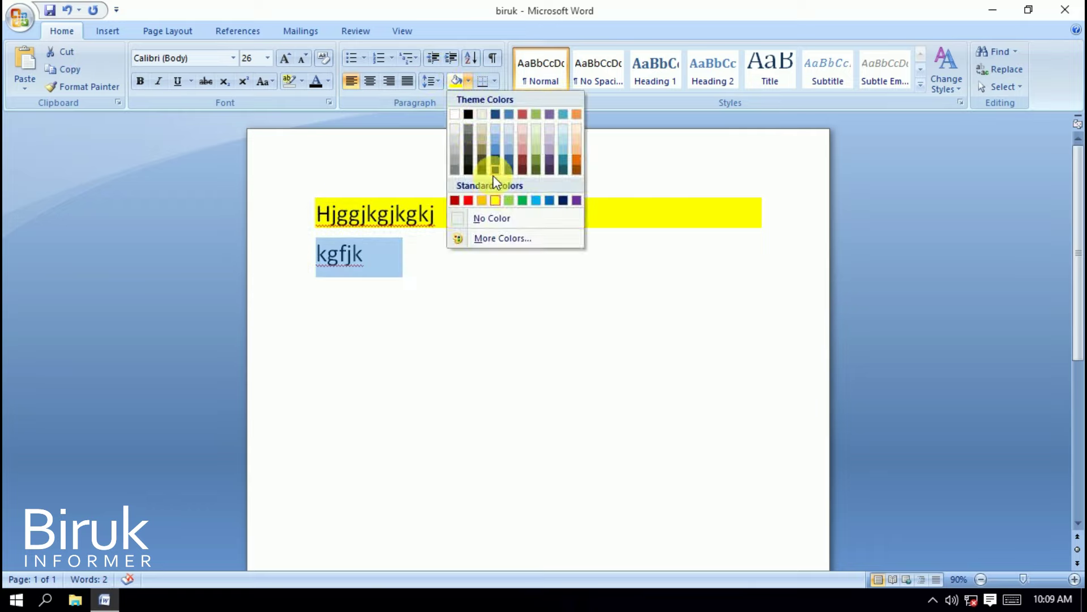
{"action": "left_click", "coordinate": [480, 201]}
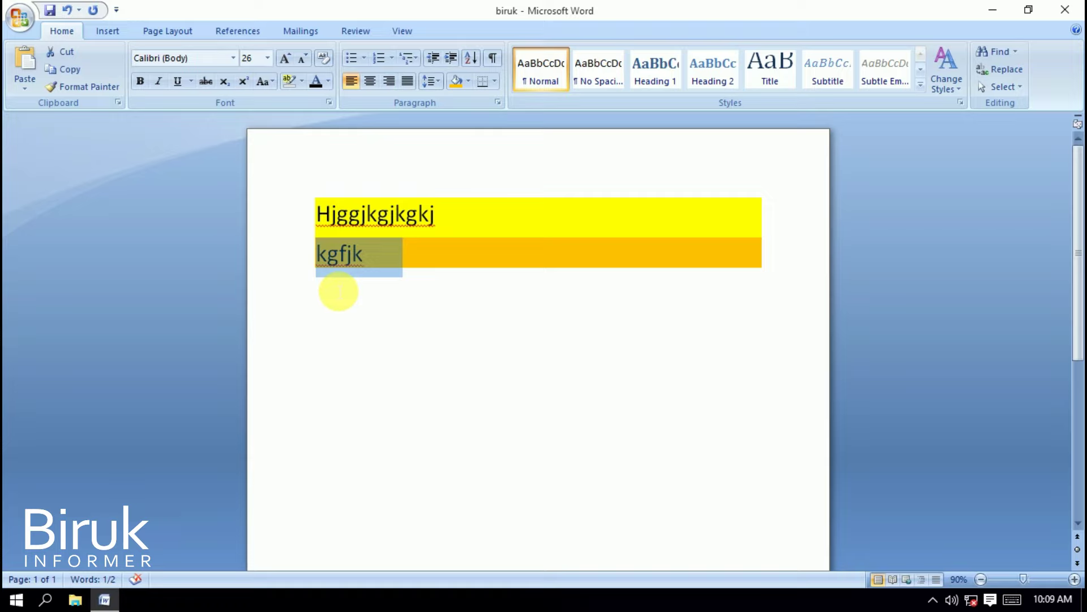
{"action": "left_click_drag", "start_coordinate": [444, 283], "coordinate": [313, 208]}
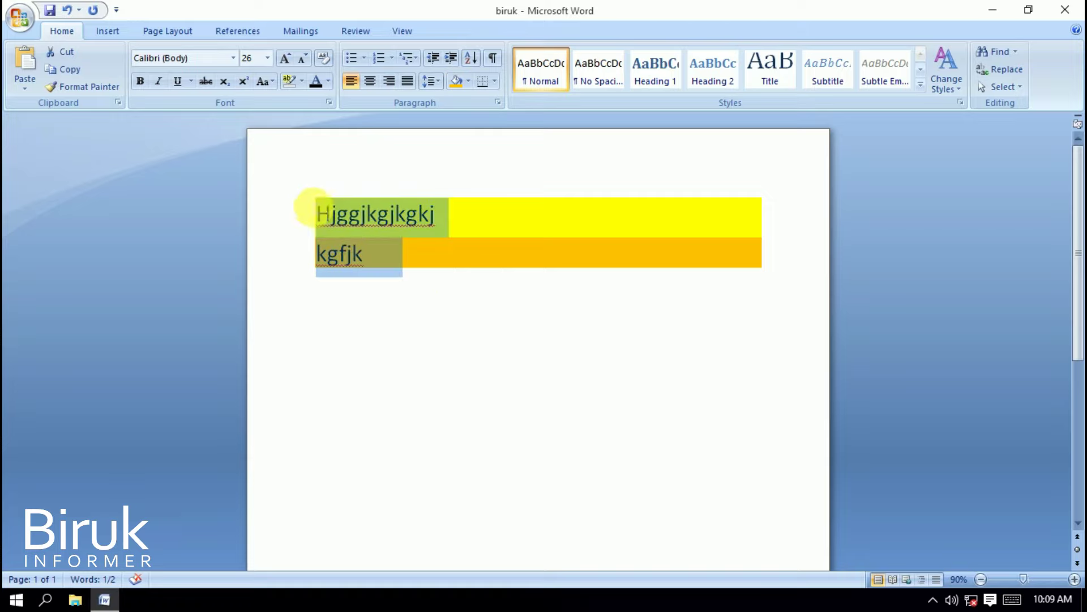
{"action": "left_click", "coordinate": [472, 83]}
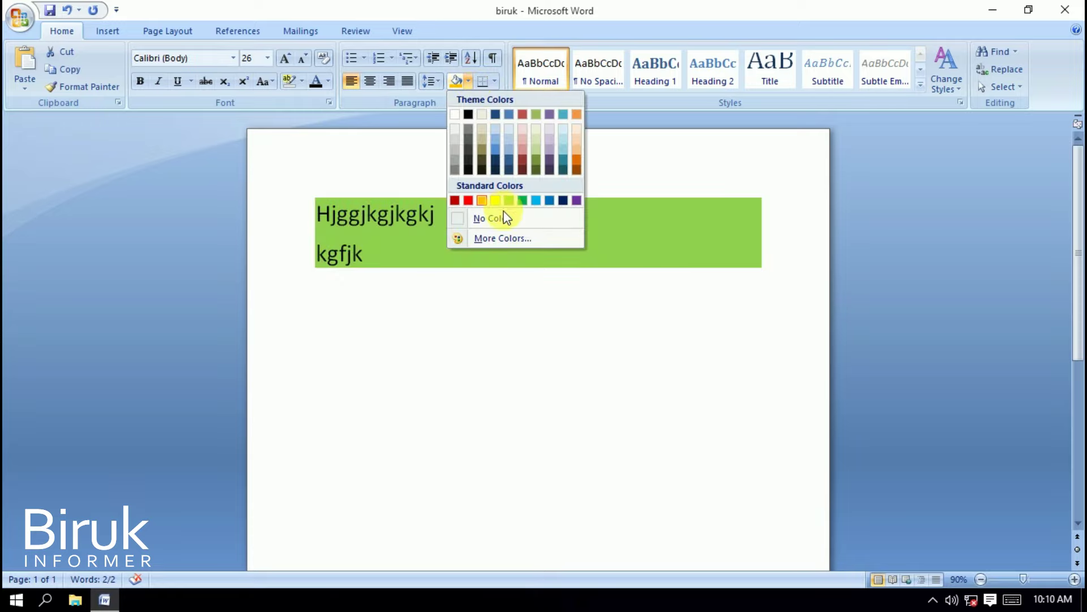
{"action": "left_click", "coordinate": [488, 223]}
{"action": "left_click", "coordinate": [455, 258]}
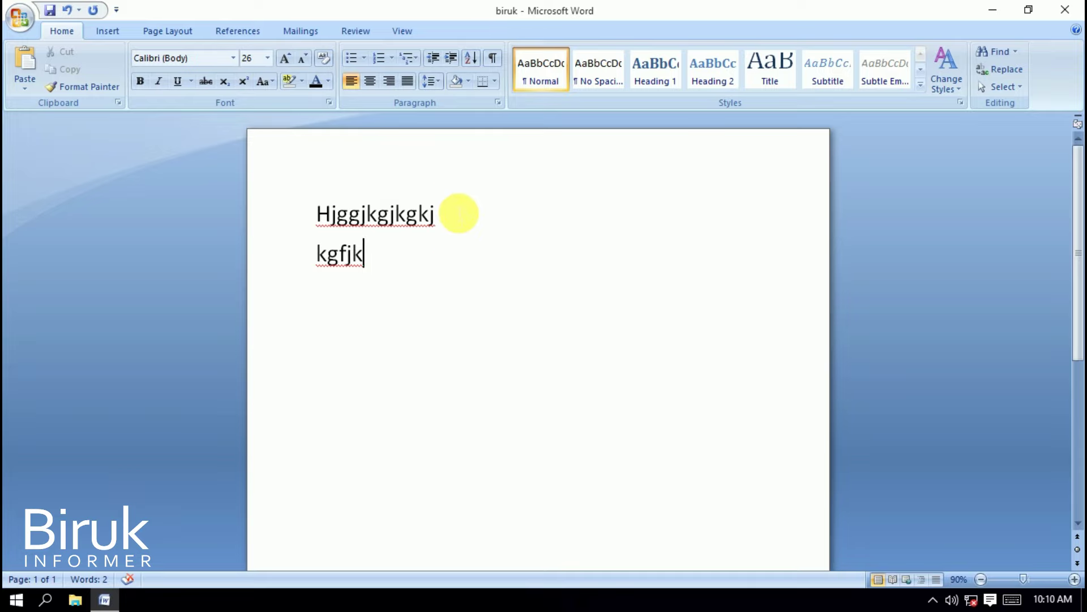
Select both lines and apply All Borders around and between them.
{"action": "left_click", "coordinate": [495, 82]}
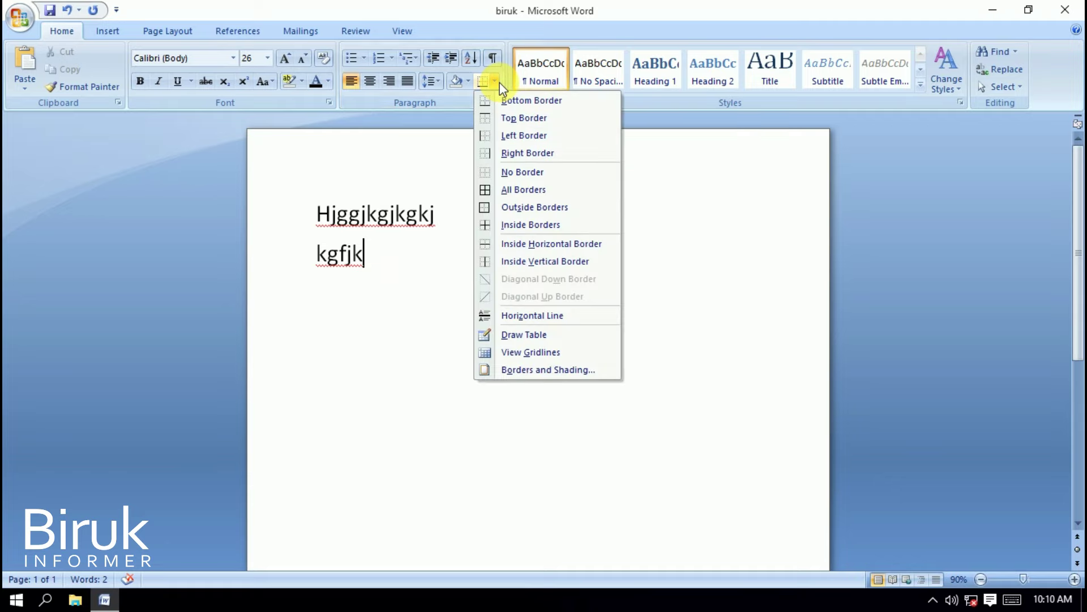
{"action": "left_click", "coordinate": [383, 266]}
{"action": "key", "text": "ctrl+a"}
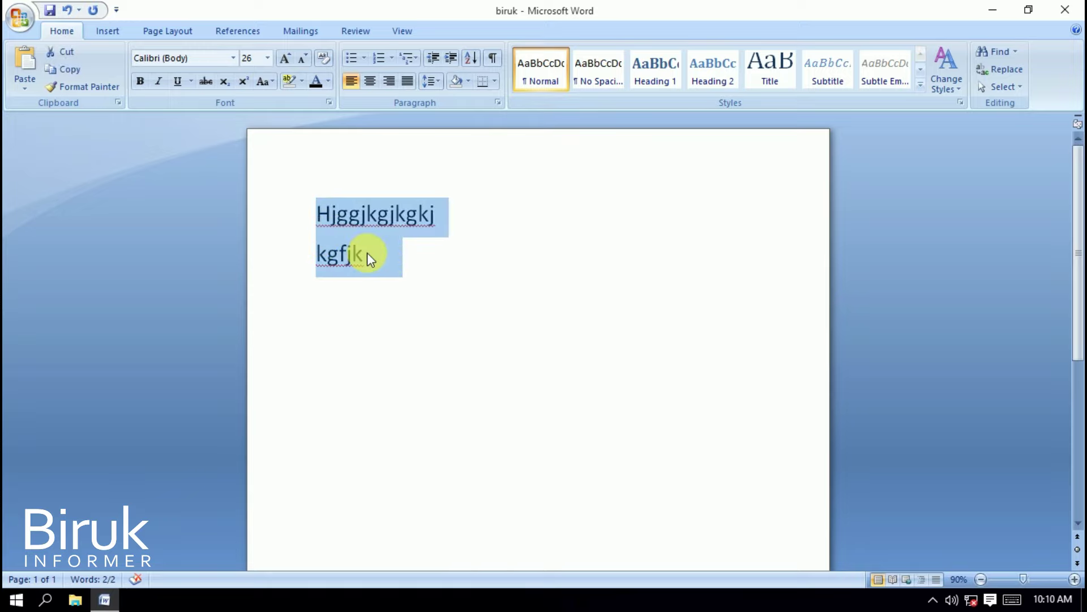
{"action": "left_click", "coordinate": [418, 272]}
{"action": "left_click_drag", "start_coordinate": [376, 260], "coordinate": [317, 215]}
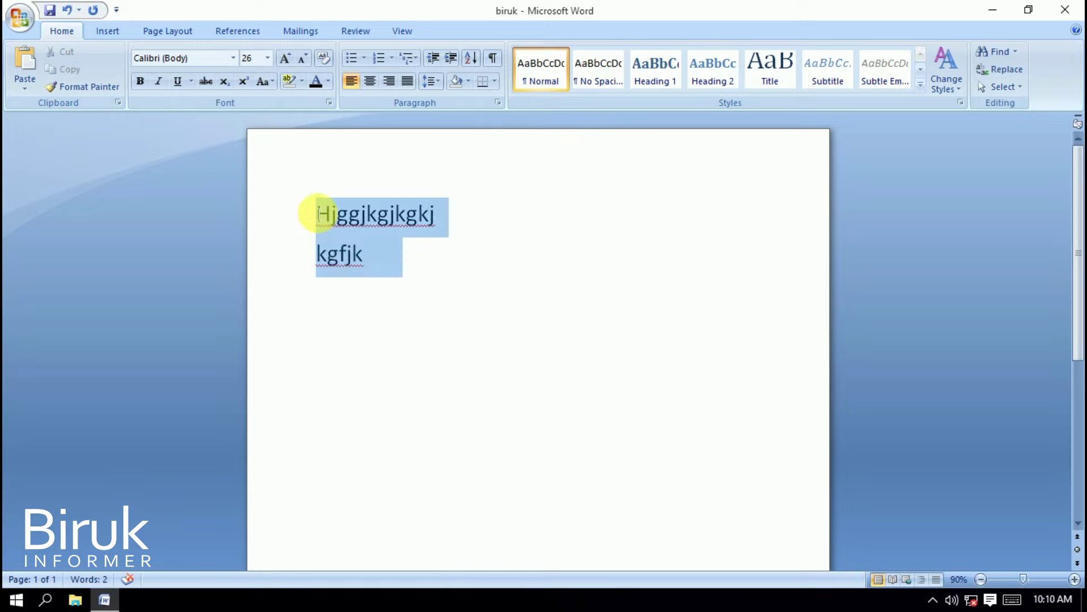
{"action": "left_click", "coordinate": [498, 86]}
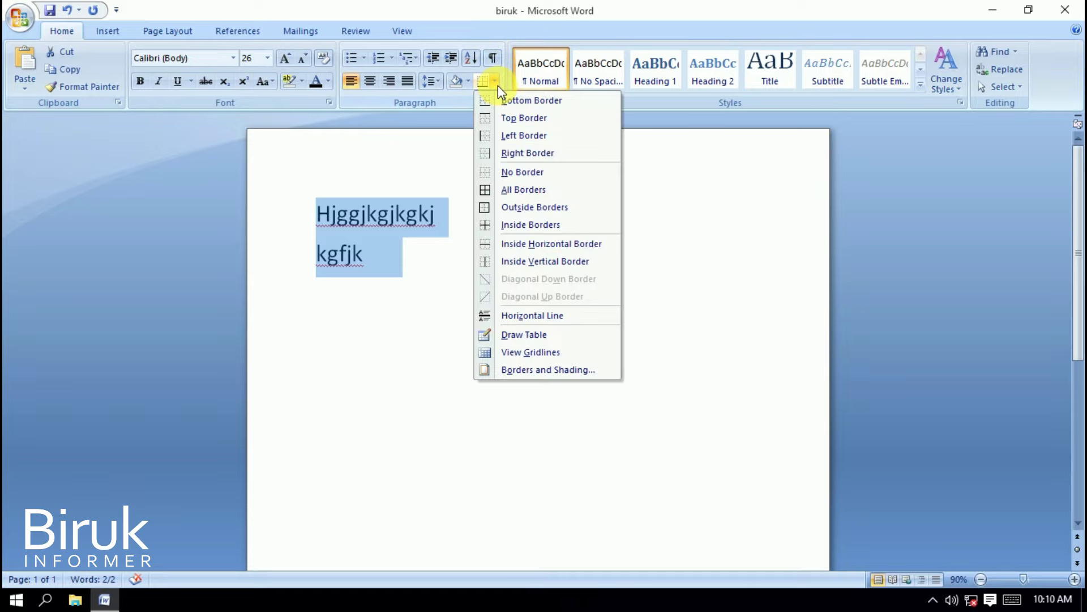
{"action": "left_click", "coordinate": [533, 195]}
{"action": "left_click", "coordinate": [487, 256]}
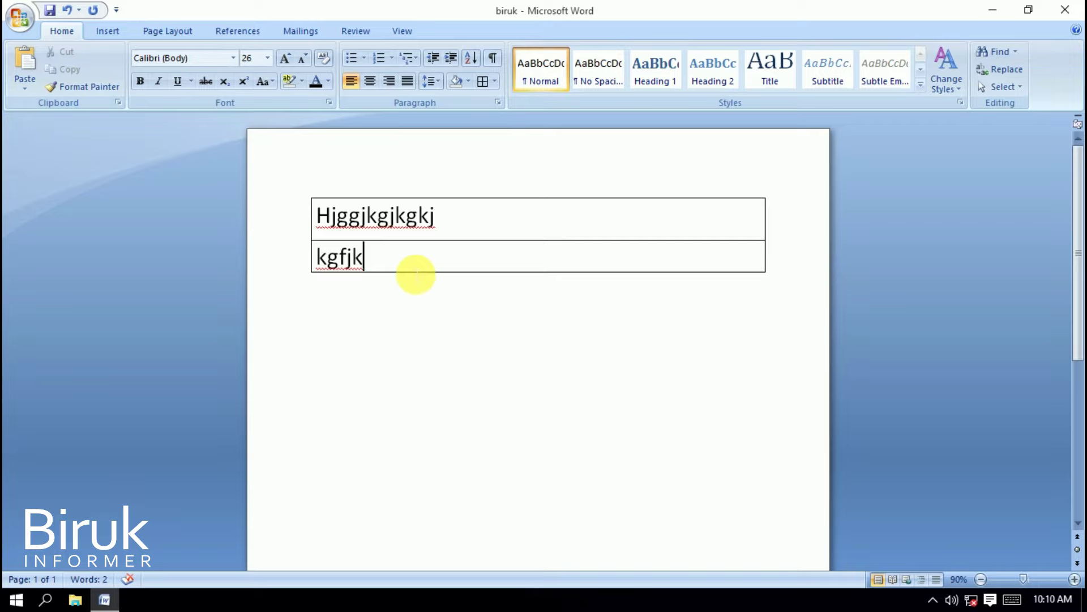
Try Inside Borders, No Border, then an Outside Borders box on the two lines.
{"action": "left_click_drag", "start_coordinate": [416, 274], "coordinate": [320, 218]}
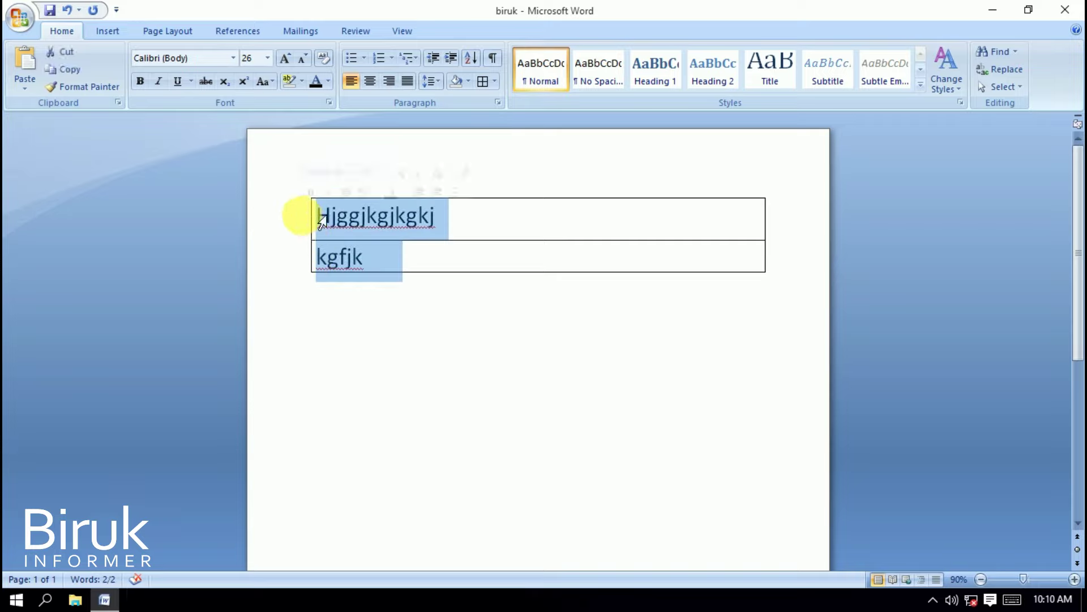
{"action": "left_click", "coordinate": [495, 82]}
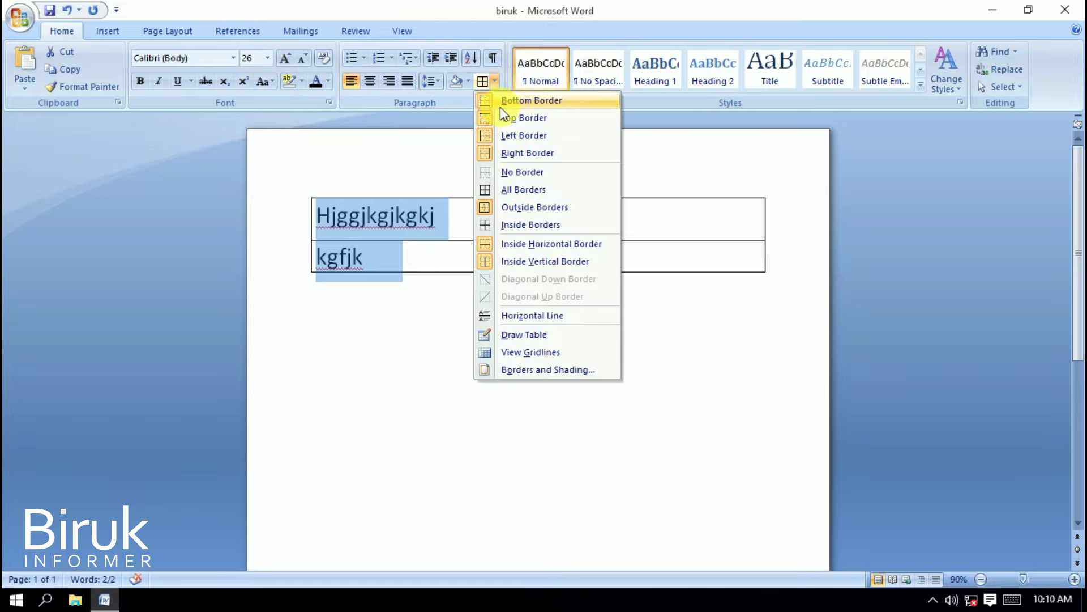
{"action": "left_click", "coordinate": [543, 209]}
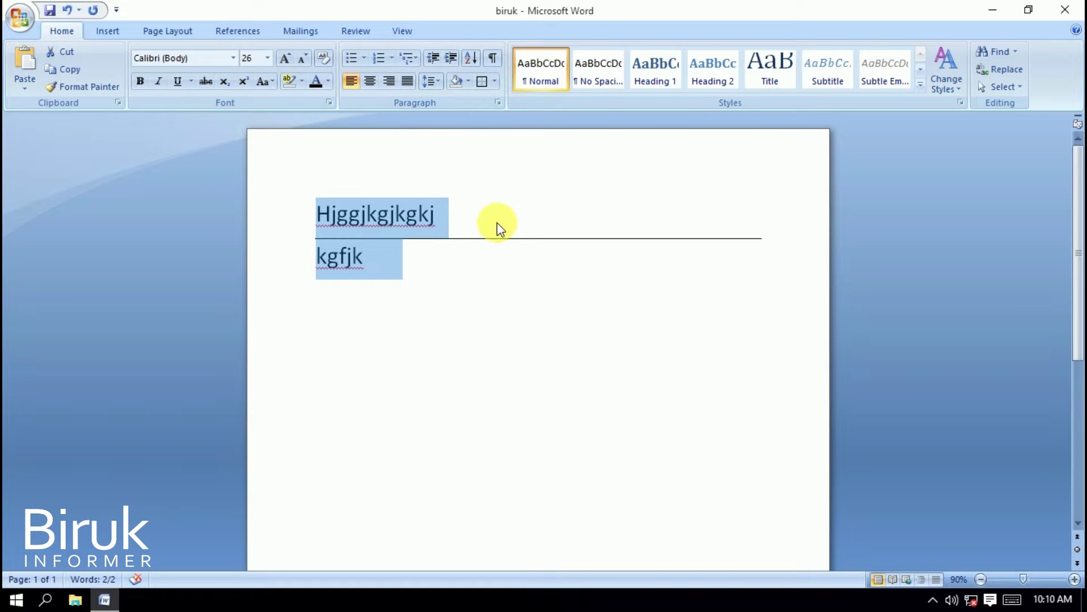
{"action": "left_click", "coordinate": [496, 82]}
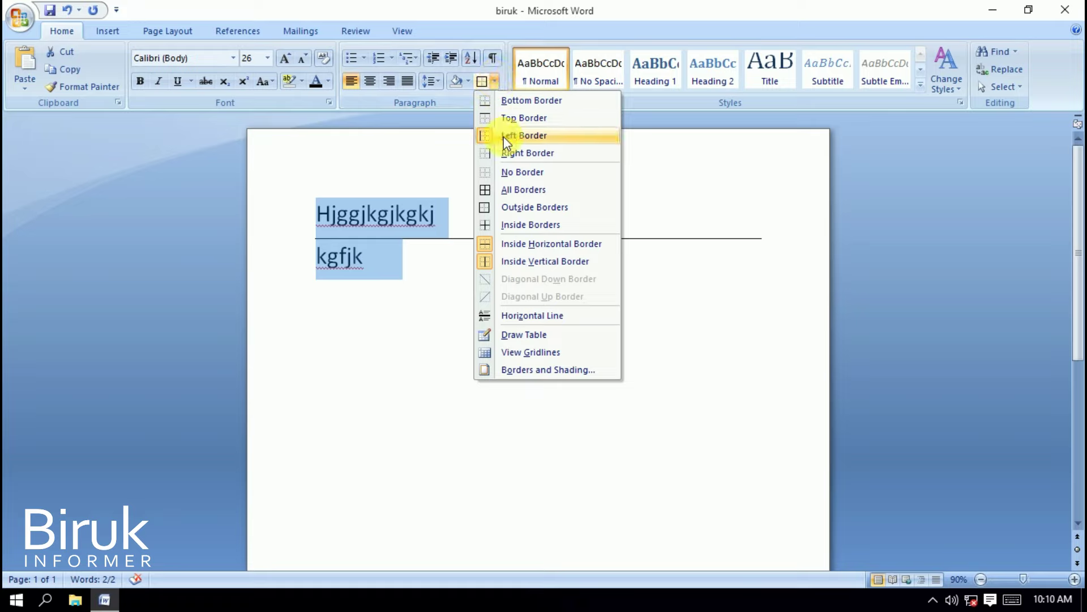
{"action": "left_click", "coordinate": [523, 173]}
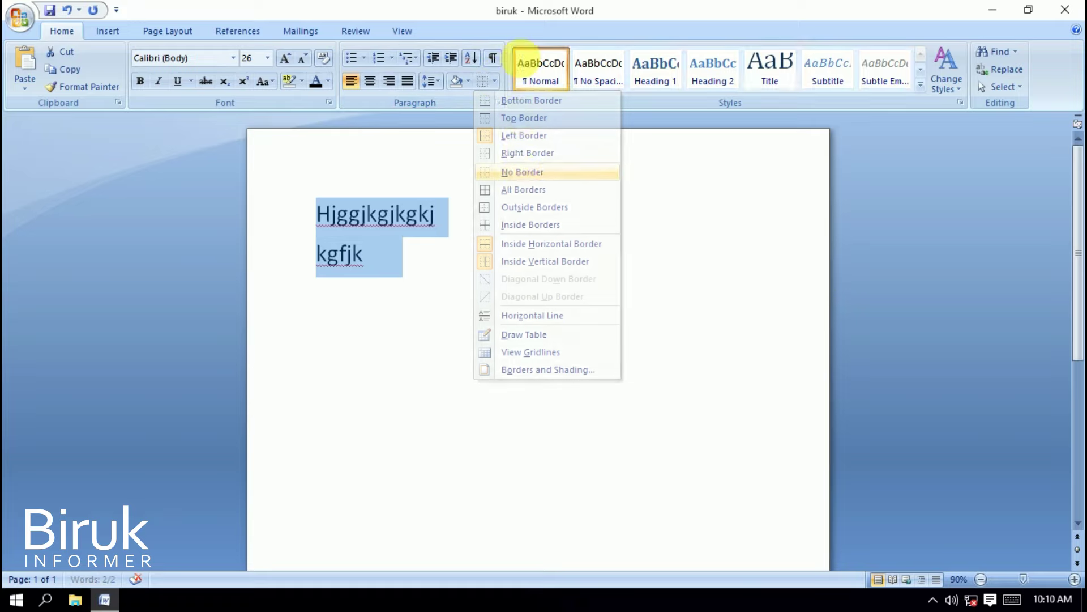
{"action": "left_click", "coordinate": [495, 82]}
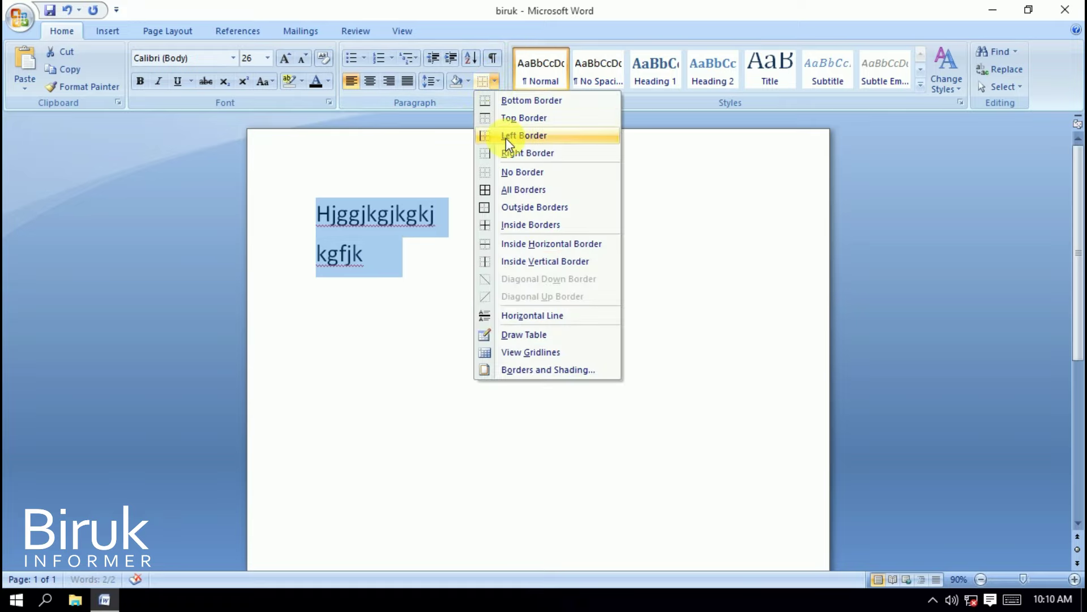
{"action": "left_click", "coordinate": [518, 205]}
{"action": "left_click", "coordinate": [494, 308]}
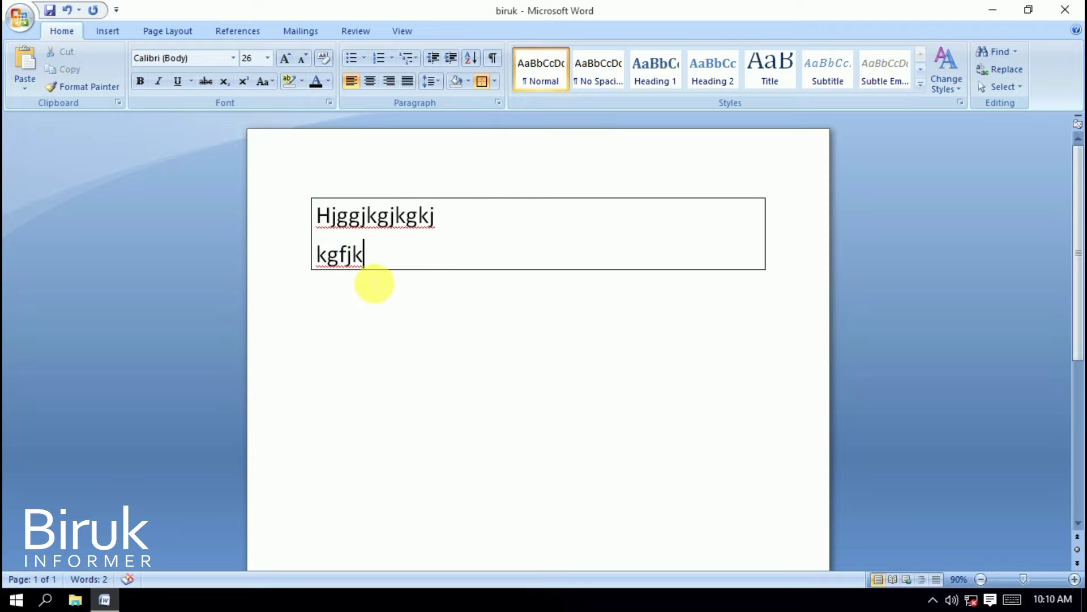
Remove the box's left and top borders, then clear all borders with No Border.
{"action": "left_click_drag", "start_coordinate": [383, 264], "coordinate": [340, 214]}
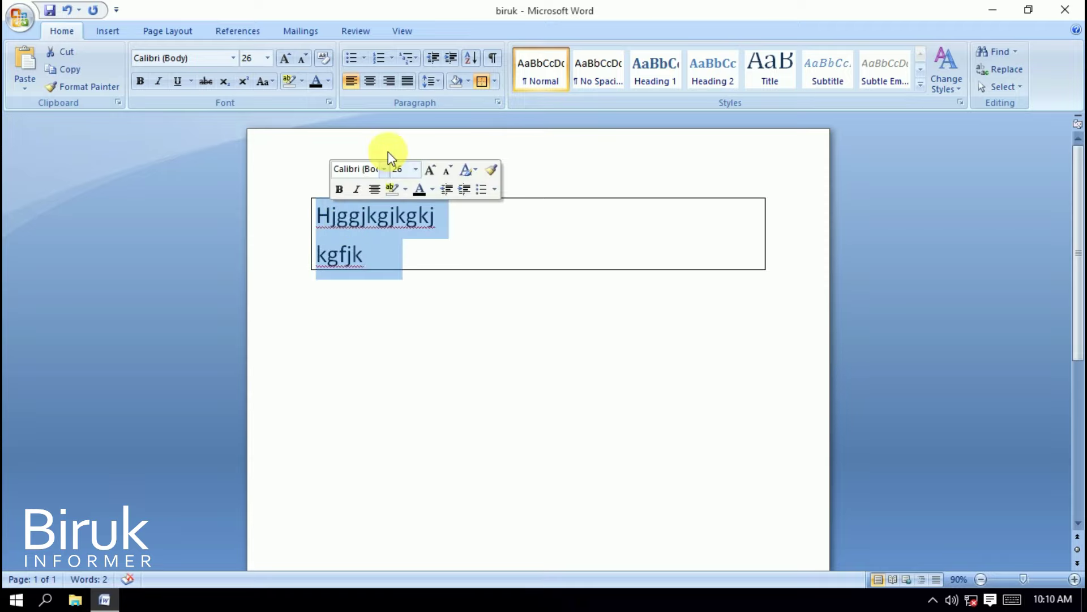
{"action": "left_click", "coordinate": [497, 79]}
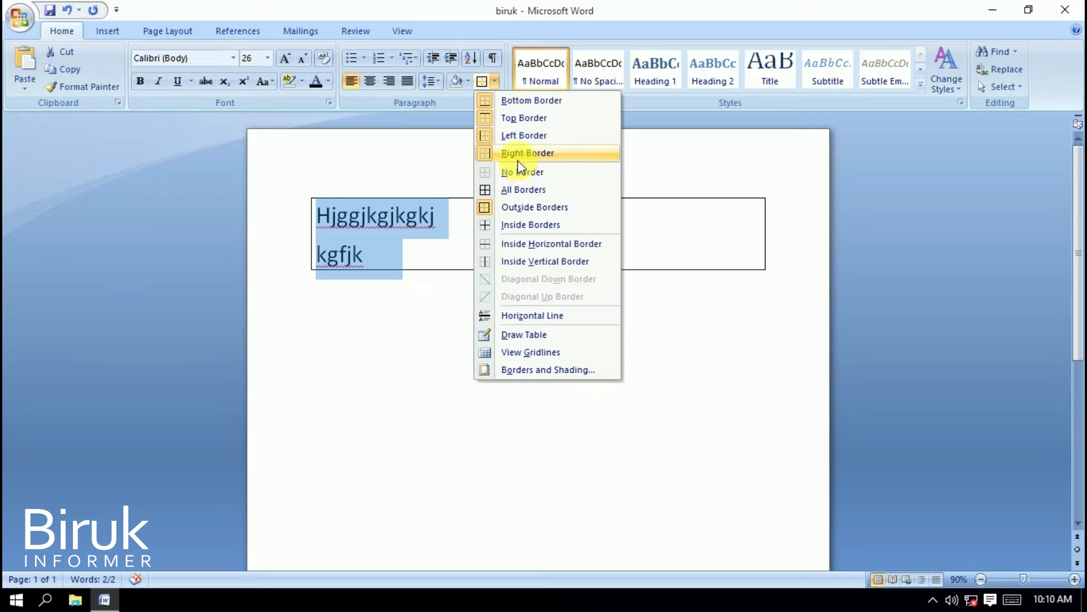
{"action": "left_click", "coordinate": [517, 134]}
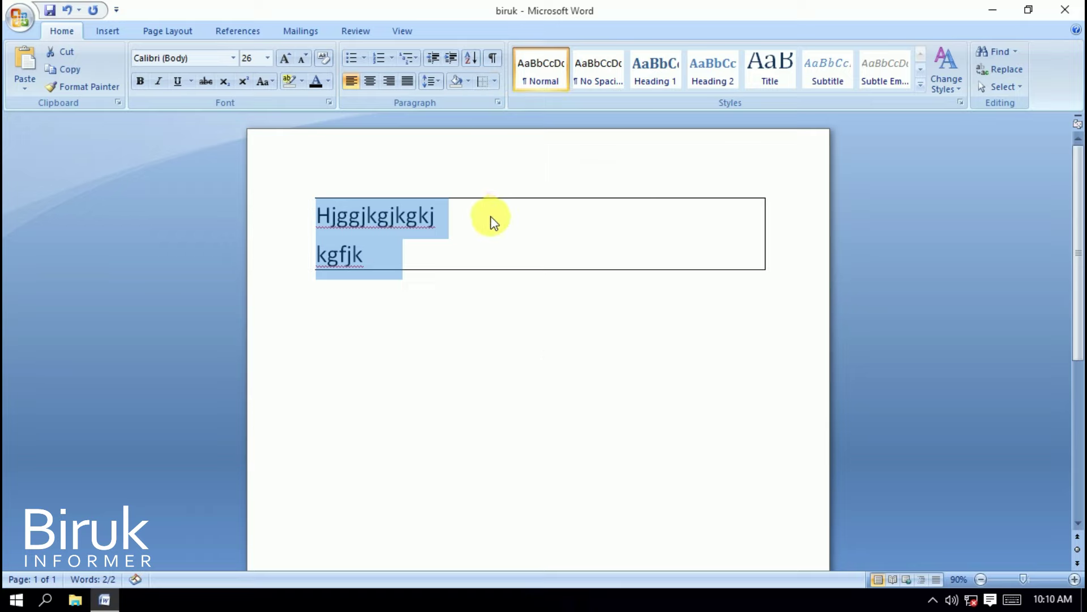
{"action": "left_click", "coordinate": [497, 83]}
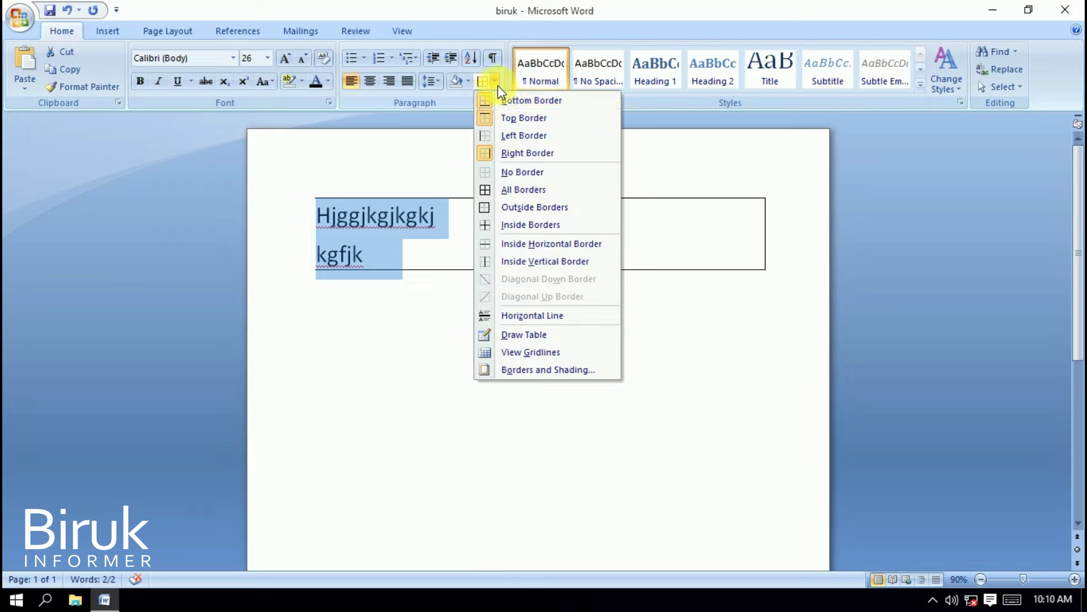
{"action": "left_click", "coordinate": [527, 119]}
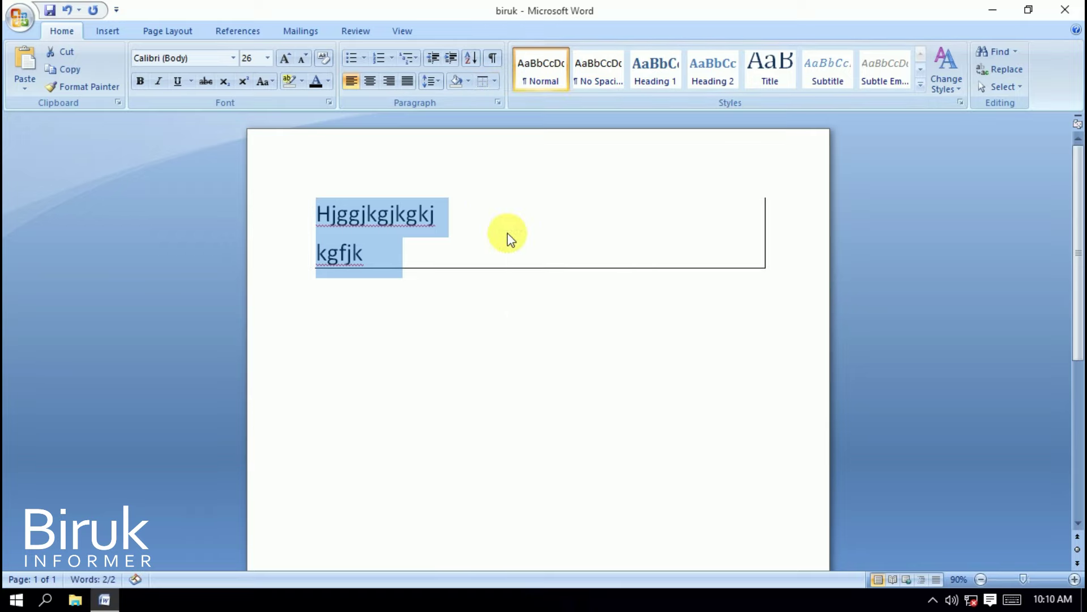
{"action": "left_click", "coordinate": [495, 81]}
{"action": "left_click", "coordinate": [504, 172]}
{"action": "left_click", "coordinate": [494, 83]}
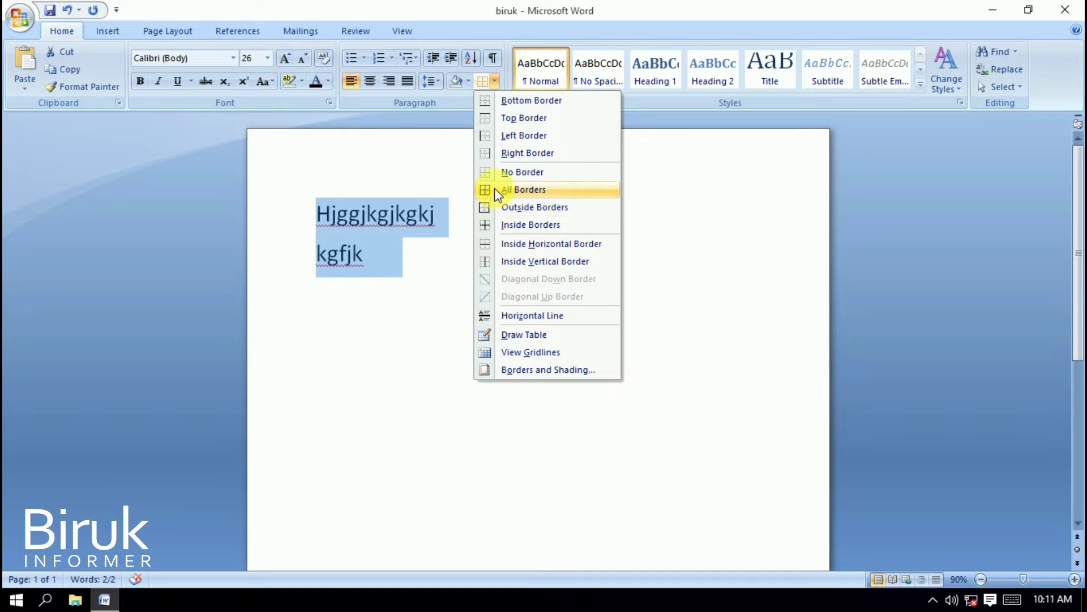
{"action": "left_click", "coordinate": [431, 309]}
{"action": "left_click", "coordinate": [434, 306]}
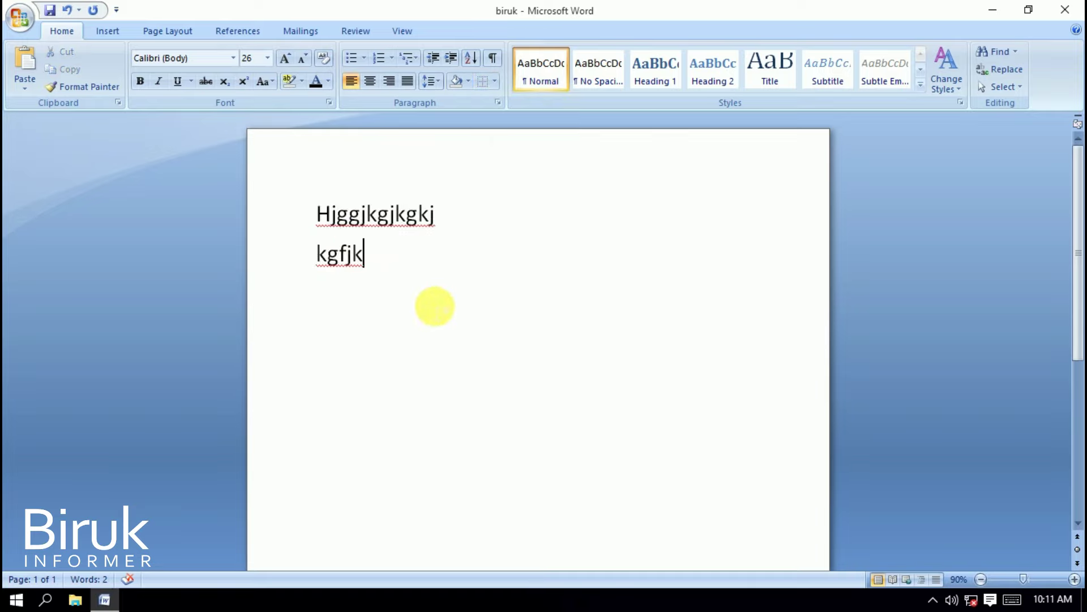
Add a new line, apply All Borders to both lines, then remove them with No Border.
{"action": "key", "text": "Return"}
{"action": "key", "text": "Return"}
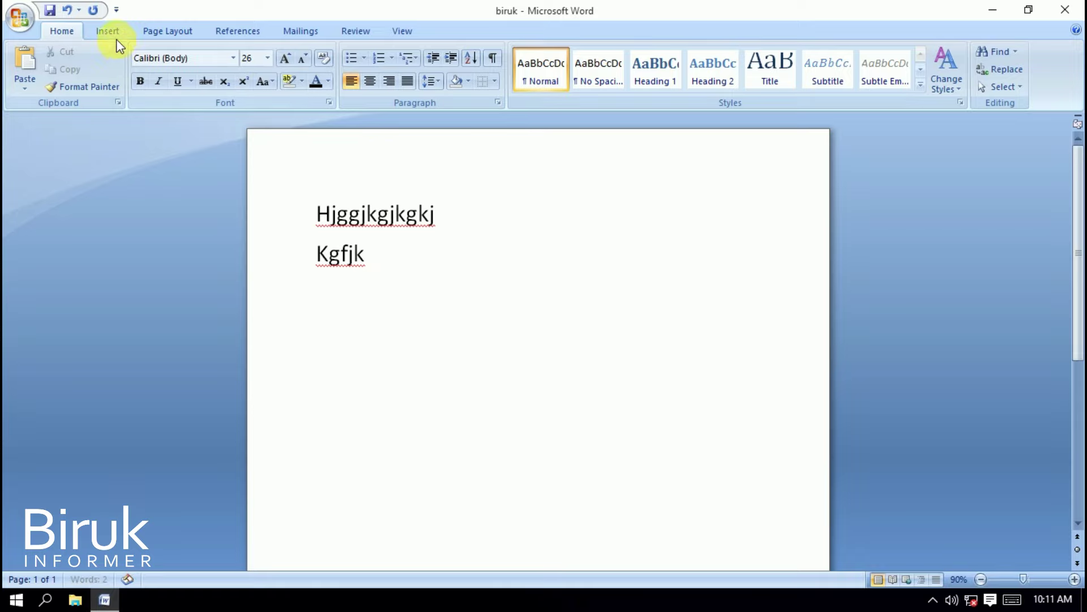
{"action": "left_click", "coordinate": [114, 32]}
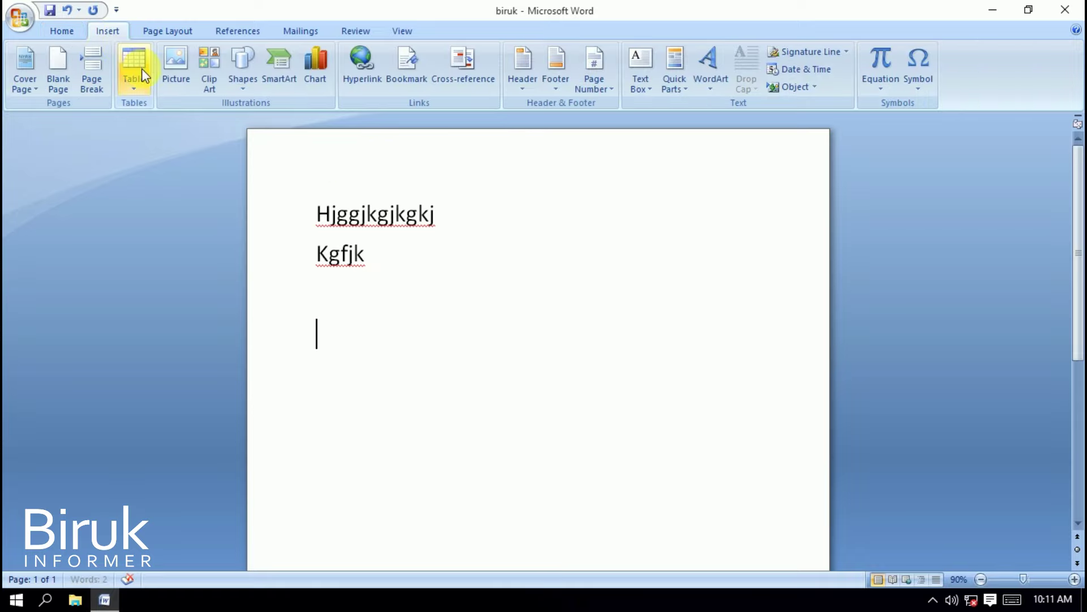
{"action": "left_click", "coordinate": [82, 32]}
{"action": "left_click", "coordinate": [391, 268]}
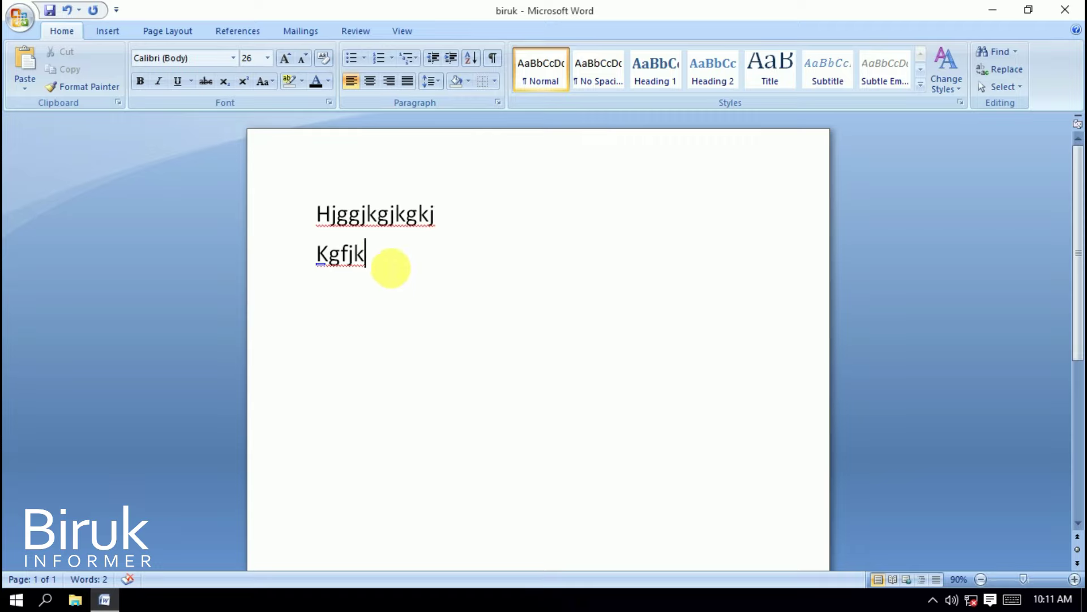
{"action": "key", "text": "ctrl+a"}
{"action": "left_click", "coordinate": [495, 82]}
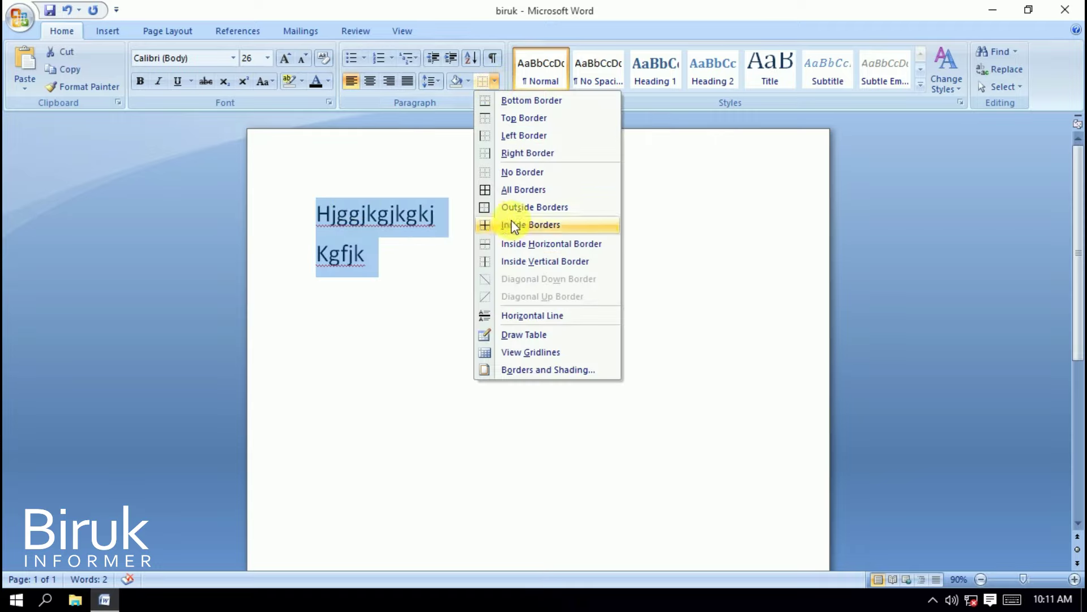
{"action": "left_click", "coordinate": [526, 193]}
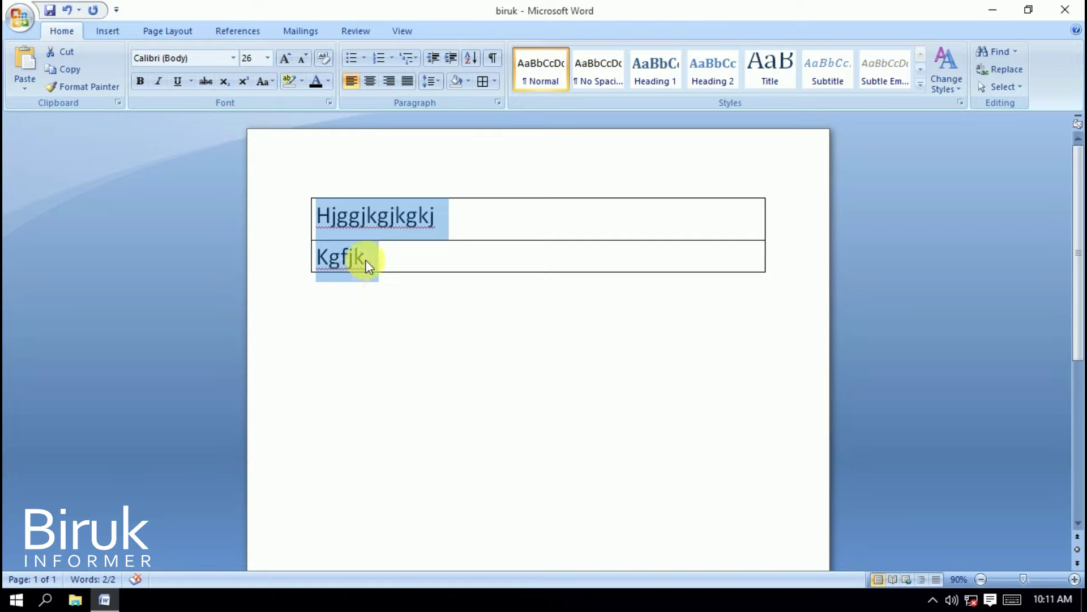
{"action": "left_click", "coordinate": [495, 81]}
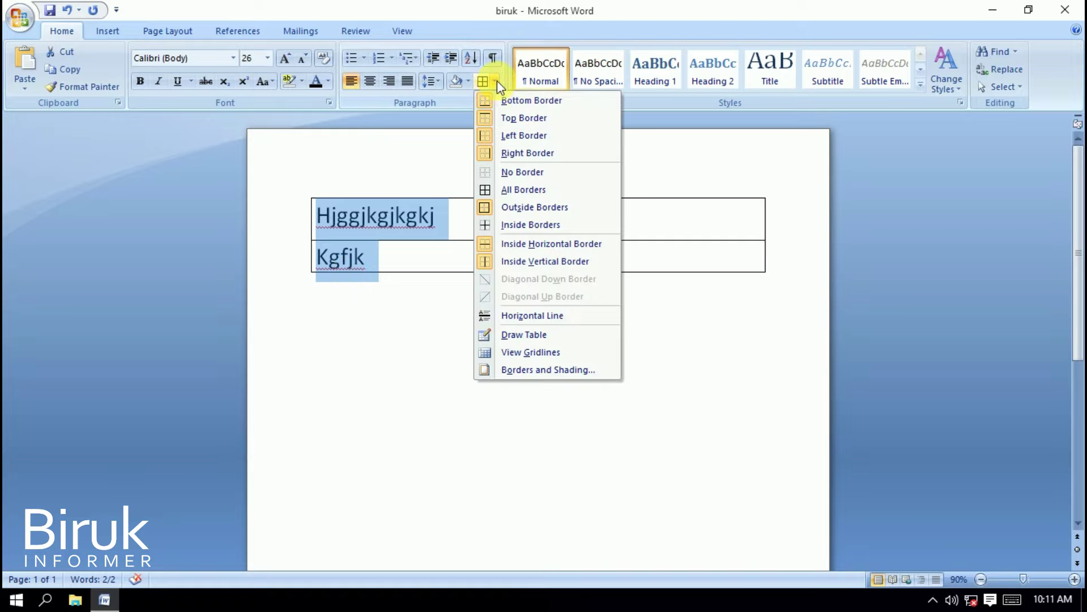
{"action": "left_click", "coordinate": [524, 172]}
{"action": "left_click", "coordinate": [420, 263]}
Enclose both lines in a single Outside Borders box.
{"action": "left_click_drag", "start_coordinate": [416, 257], "coordinate": [331, 211]}
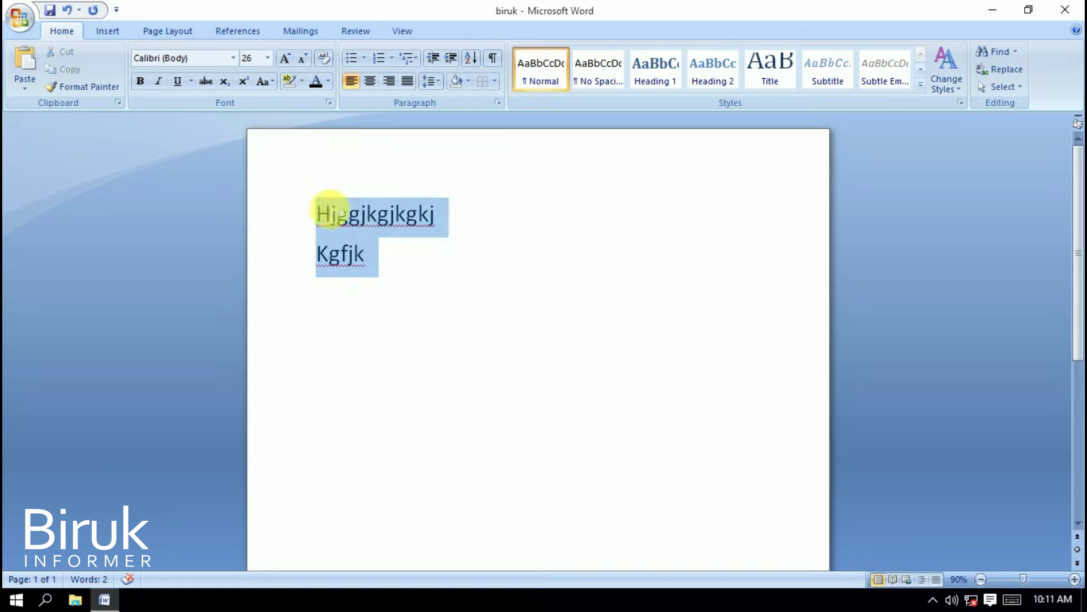
{"action": "left_click", "coordinate": [495, 81]}
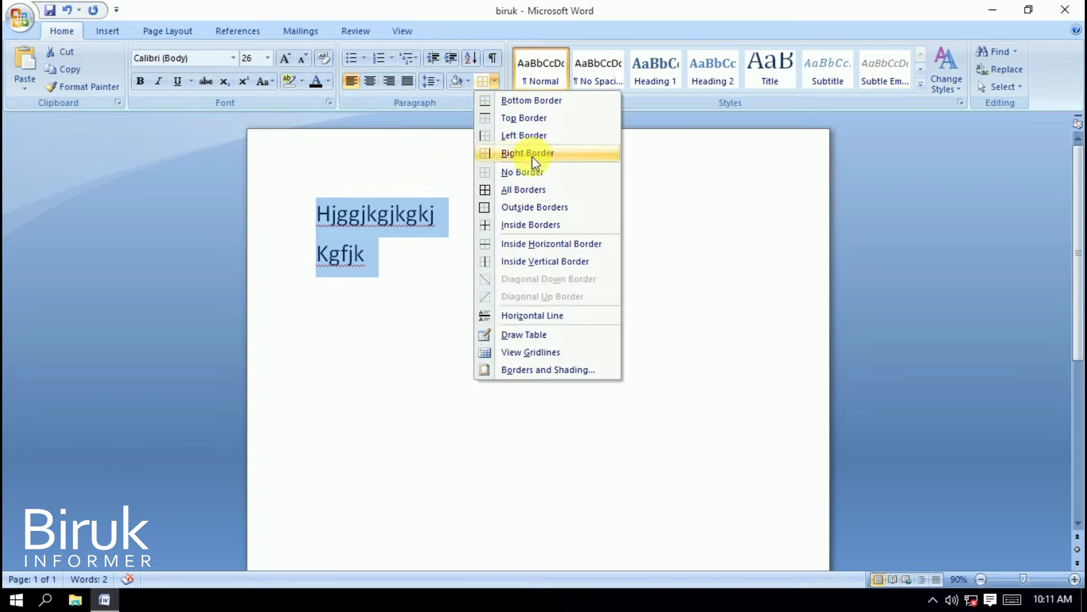
{"action": "left_click", "coordinate": [535, 207]}
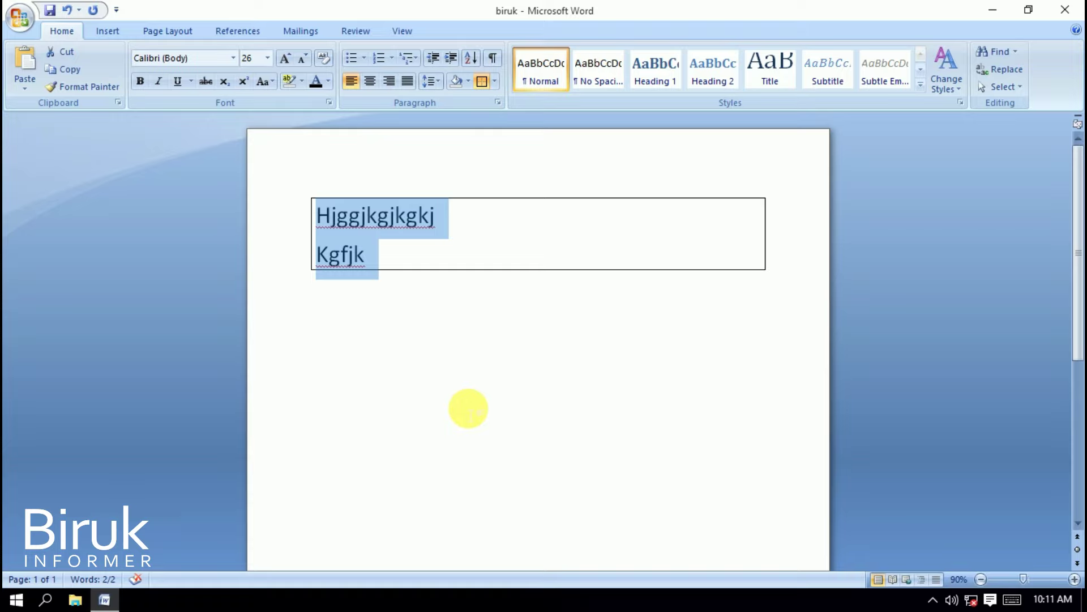
{"action": "left_click", "coordinate": [449, 250]}
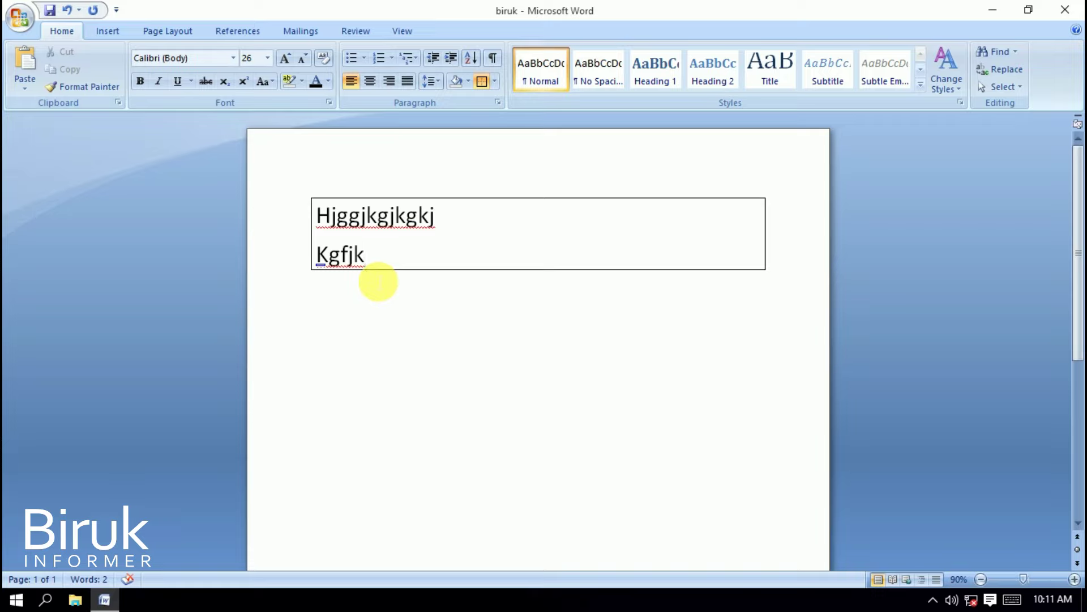
{"action": "left_click", "coordinate": [19, 27]}
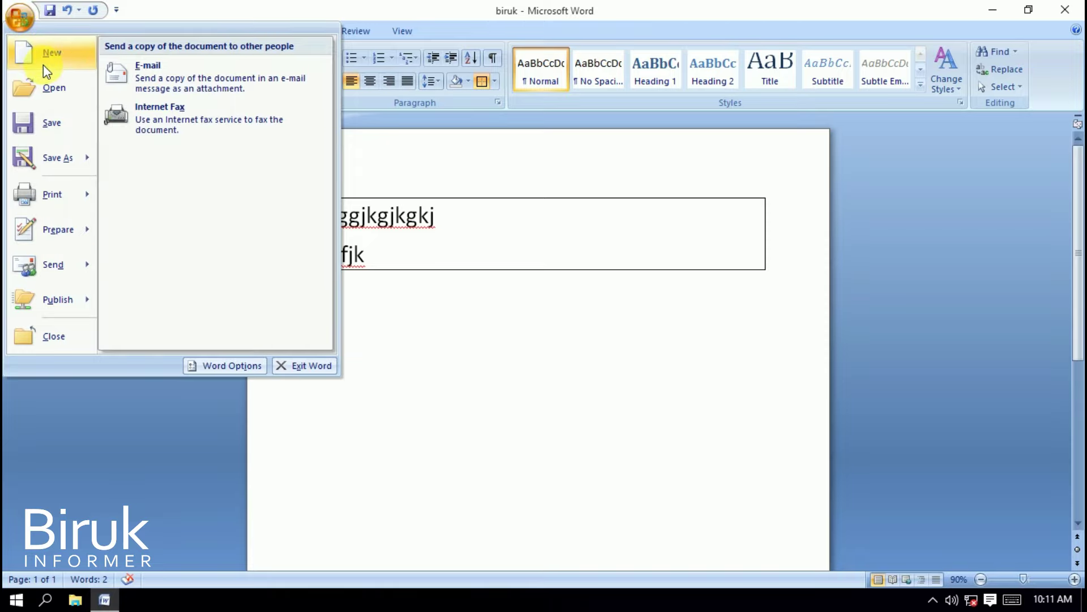
{"action": "key", "text": "Escape"}
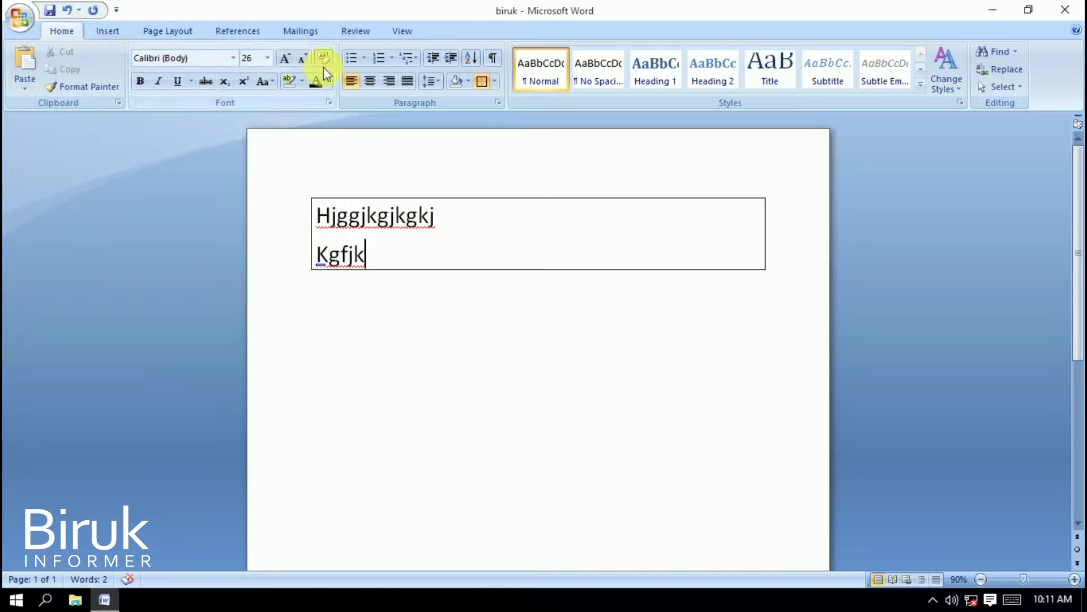
{"action": "left_click", "coordinate": [454, 286]}
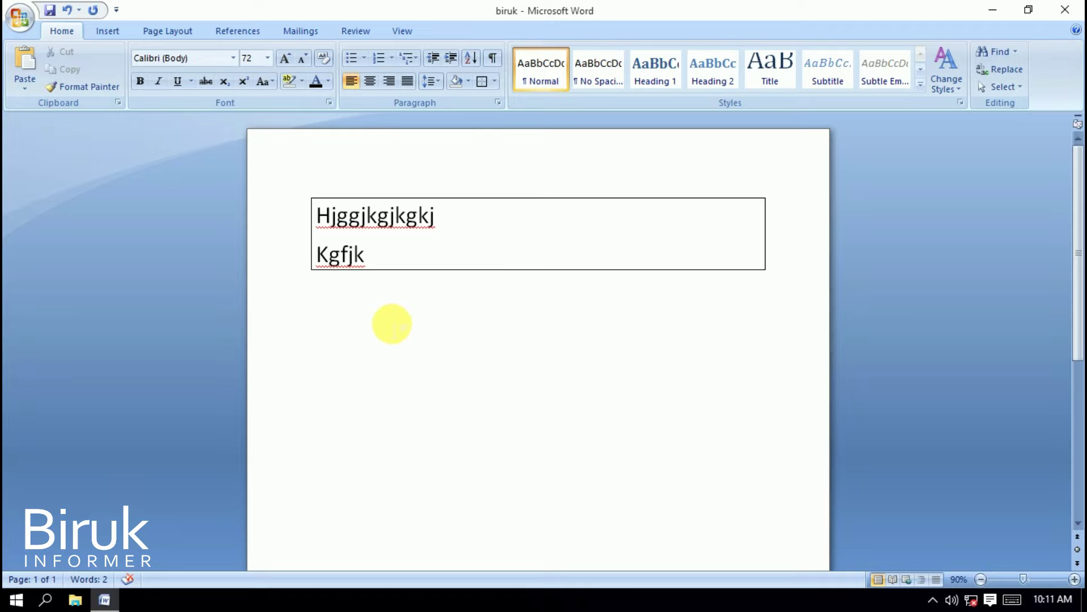
{"action": "left_click", "coordinate": [107, 31]}
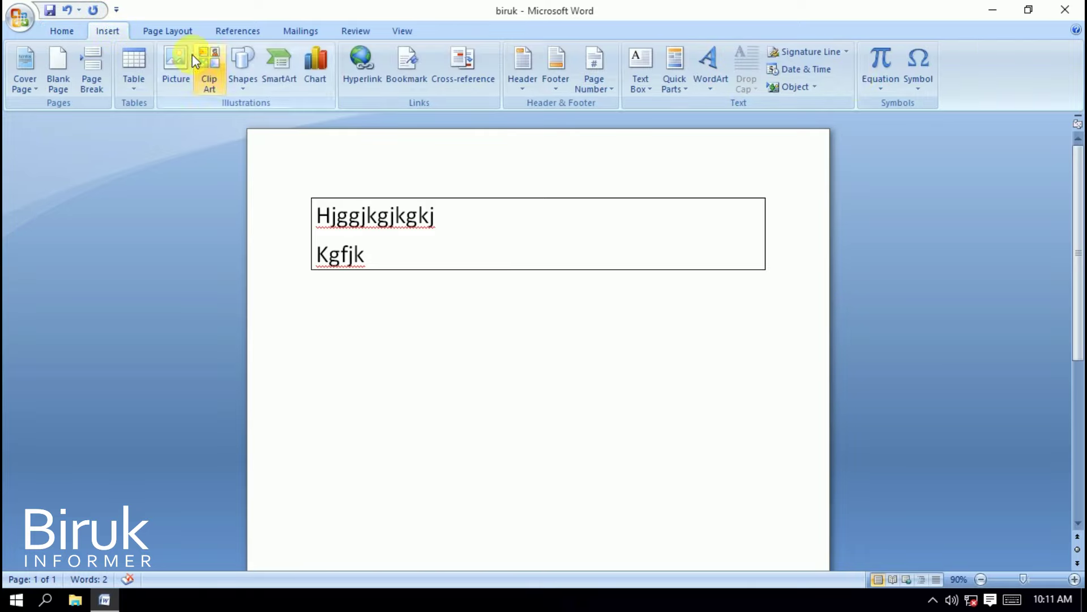
{"action": "left_click", "coordinate": [171, 32]}
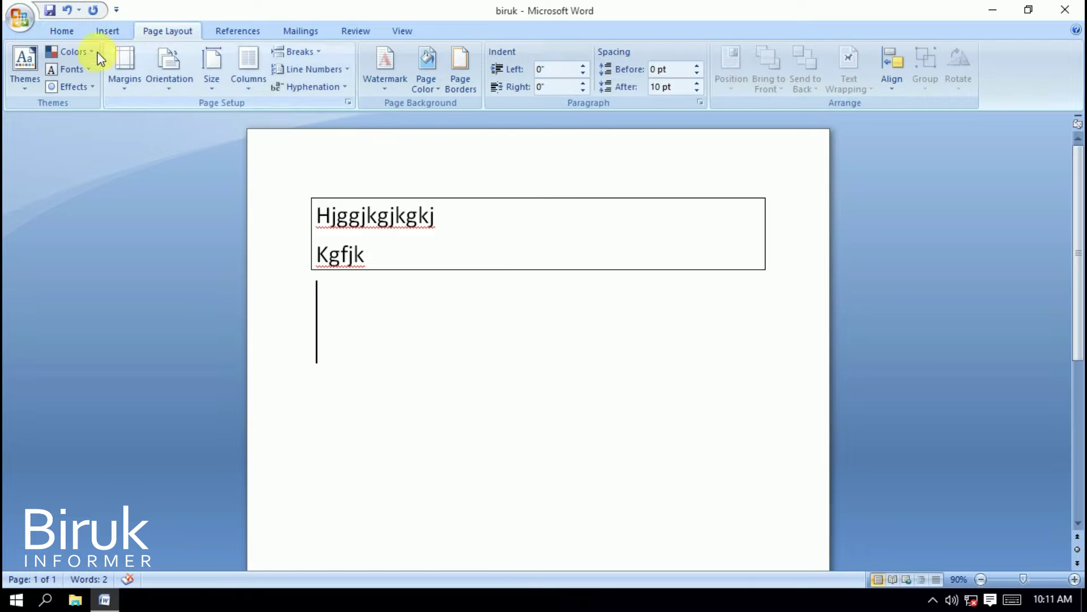
{"action": "left_click", "coordinate": [69, 32]}
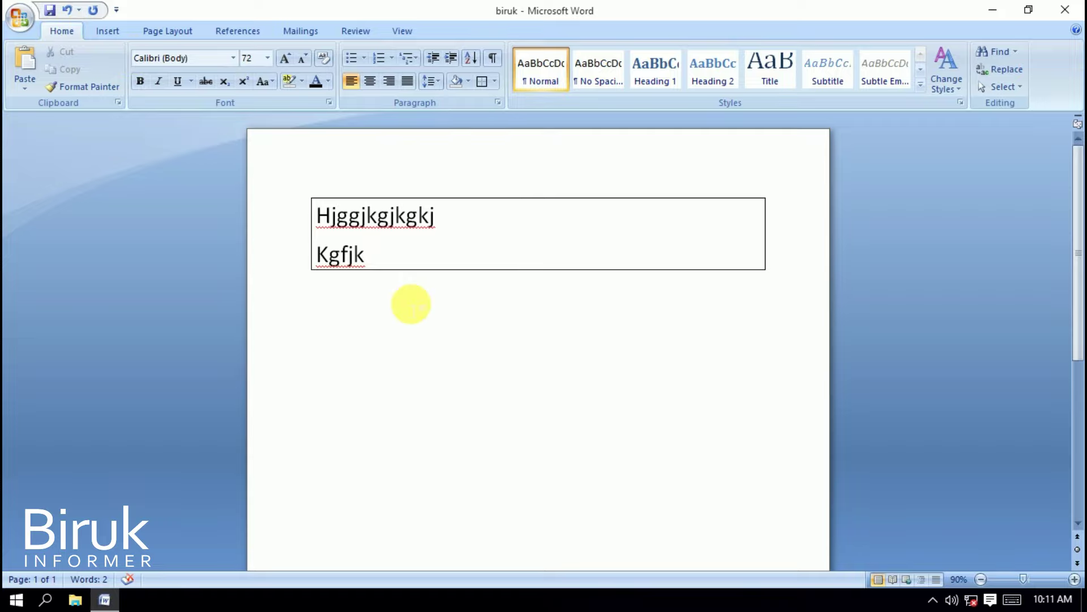